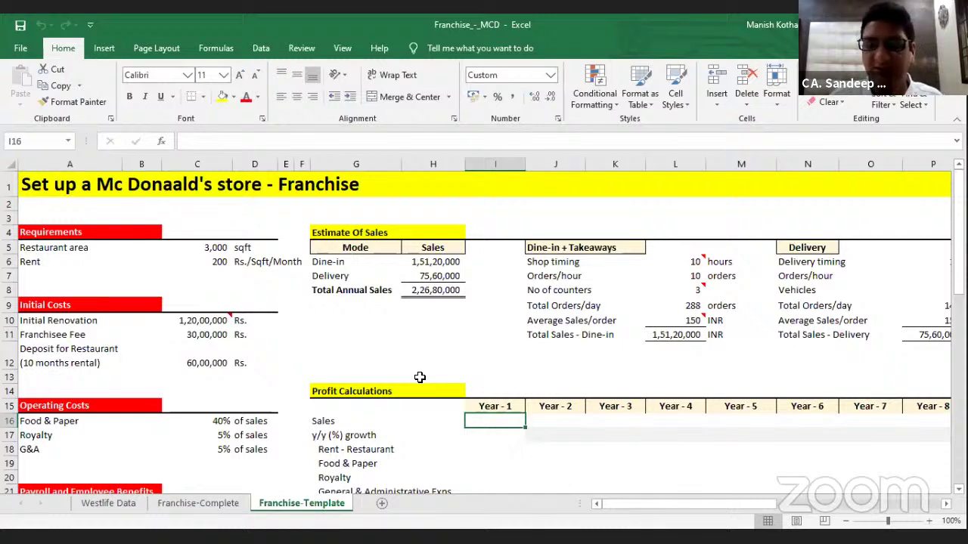
Look through the Profit Calculations rows down to Profit Before Tax, and the Estimate Of Sales table above them
key("Left")
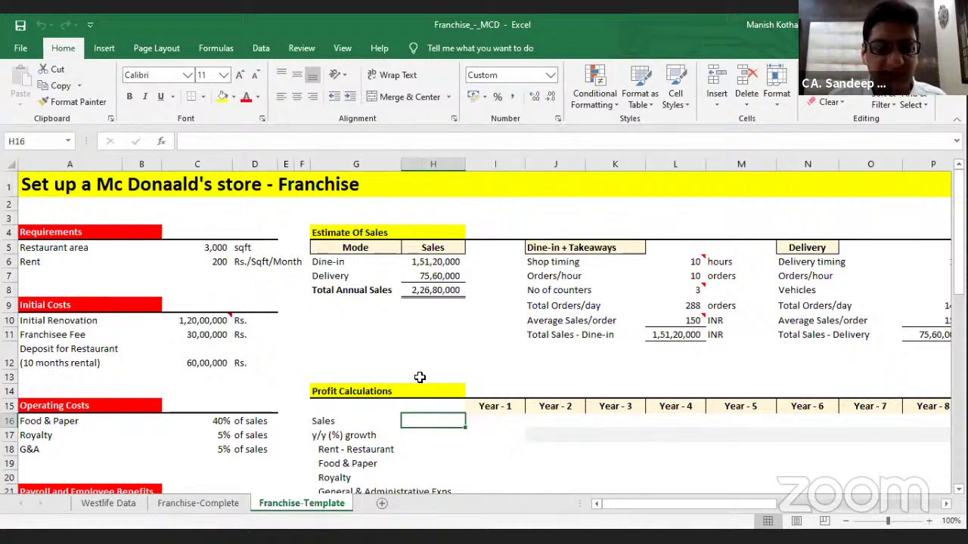
key("Down")
key("Down")
key("Down")
key("Down")
key("Down")
key("Down")
key("Down")
key("Down")
key("Down")
key("Down")
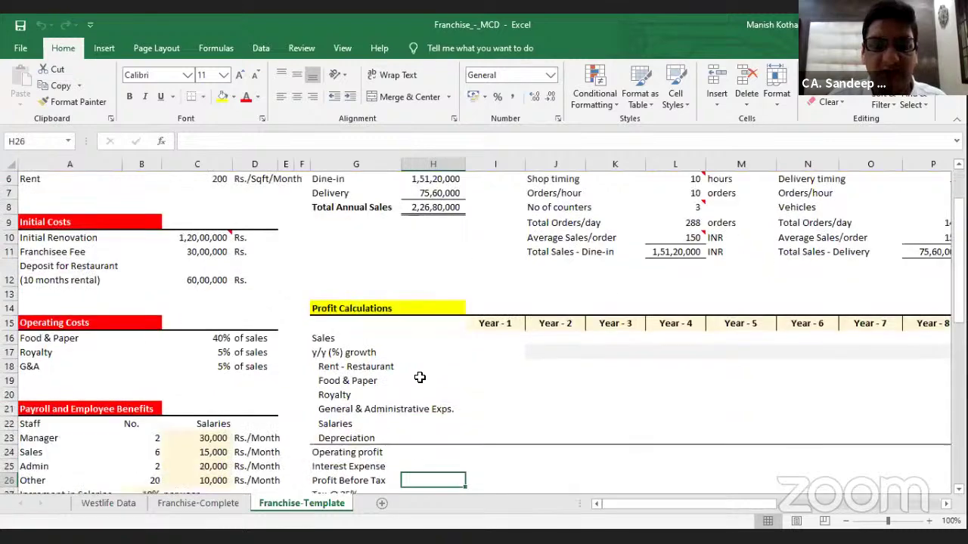
key("Left")
key("Up")
key("Up")
key("Up")
key("Up")
key("Up")
key("Up")
key("Up")
key("Up")
key("Up")
key("Up")
key("Up")
key("Up")
key("Up")
key("Up")
key("Up")
key("Up")
key("Up")
key("Up")
key("Up")
key("Up")
key("Up")
key("Up")
key("Up")
key("Up")
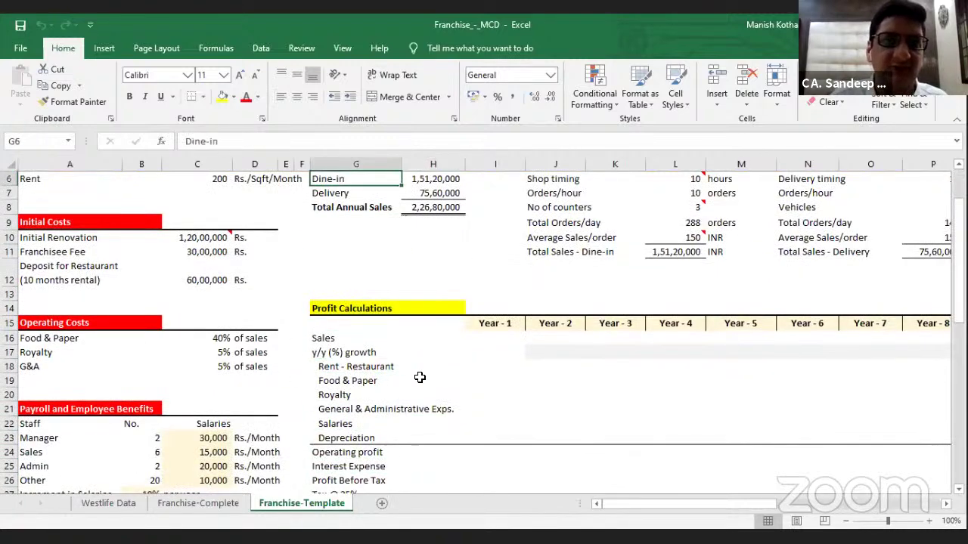
Examine the Profit Calculations line items from Sales and cost rows down to Operating profit
key("Down")
key("Down")
key("Down")
key("Down")
key("Down")
key("Down")
key("Down")
key("Down")
key("Down")
key("Down")
key("Down")
key("Down")
key("Down")
key("Down")
key("Down")
key("Down")
key("Down")
key("Down")
key("Down")
key("Down")
key("Down")
key("Down")
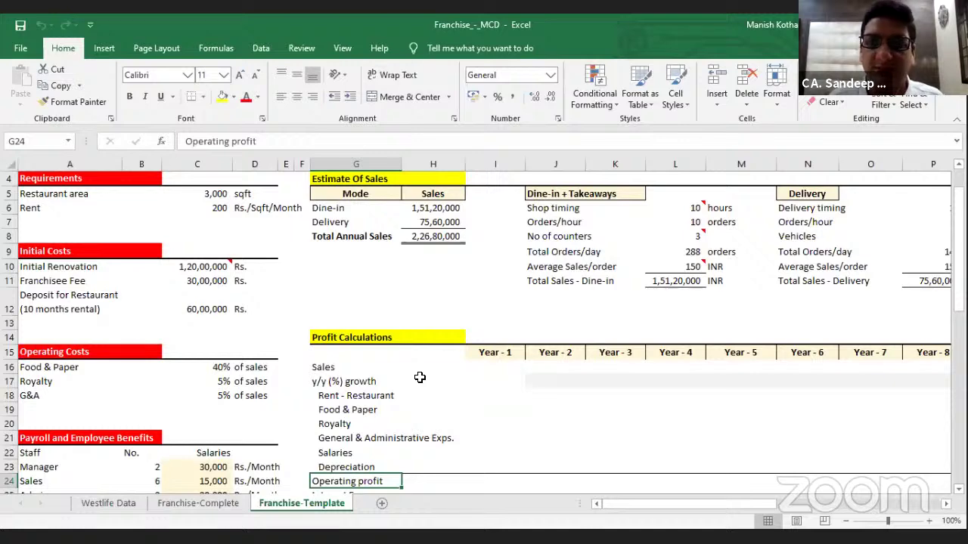
Examine the Cash Flow Calculations section from Initial Investment down to Total Cash Flows and IRR
key("Down")
key("Down")
key("Down")
key("Down")
key("Down")
key("Down")
key("Down")
key("Down")
key("Down")
key("Down")
key("Down")
key("Down")
key("Down")
key("Down")
key("Down")
key("Down")
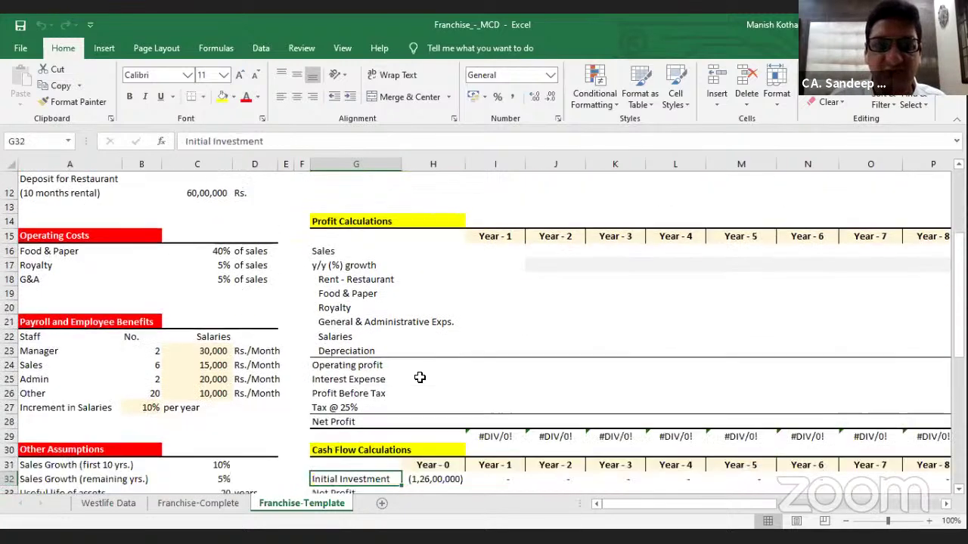
key("Down")
key("Up")
key("Up")
key("Up")
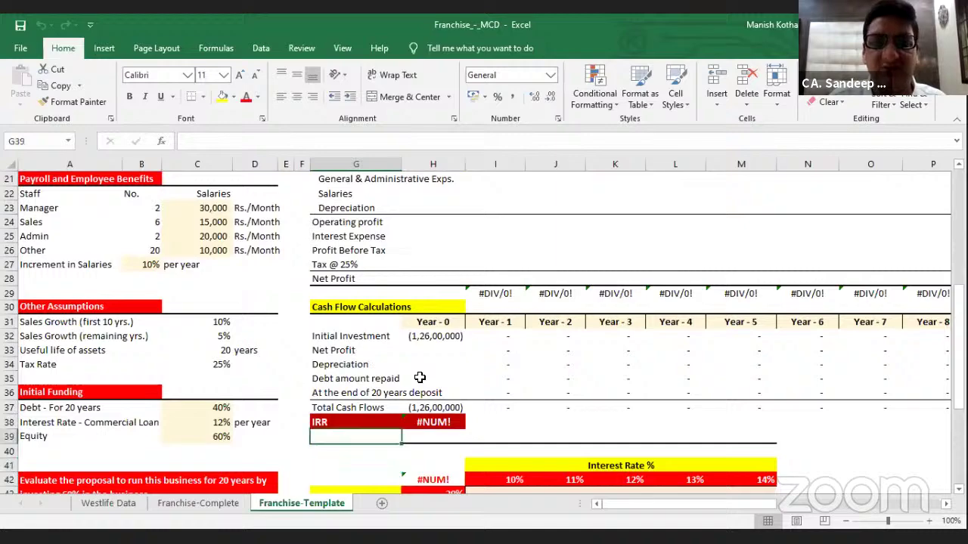
Return to the start of the sheet and review the Requirements section with the restaurant area and rent inputs
key("Up")
key("Up")
key("Up")
key("Up")
key("Up")
key("Up")
key("Up")
key("Up")
key("Up")
key("Up")
key("Up")
key("Up")
key("Up")
key("Up")
key("Up")
key("Up")
key("Up")
key("Up")
key("Up")
key("Up")
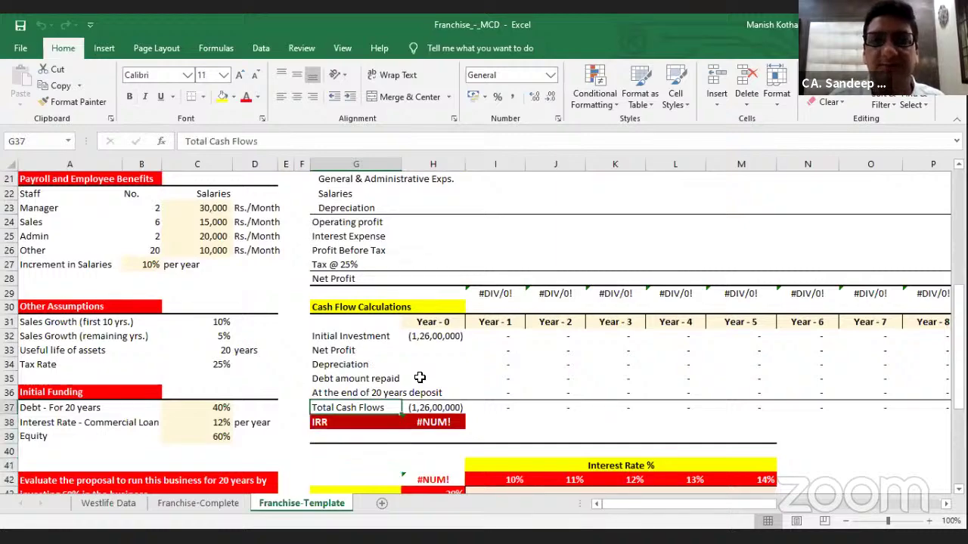
key("Up")
key("Up")
key("Up")
key("Up")
key("Up")
key("Up")
key("Up")
key("Up")
key("Up")
key("Up")
key("Left")
key("Left")
key("Left")
key("Left")
key("Left")
key("Left")
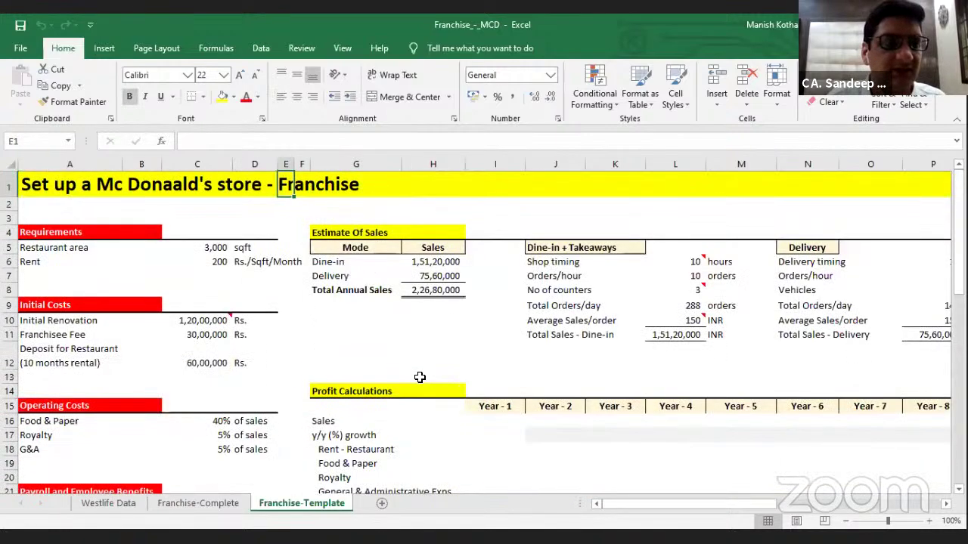
key("Down")
key("Down")
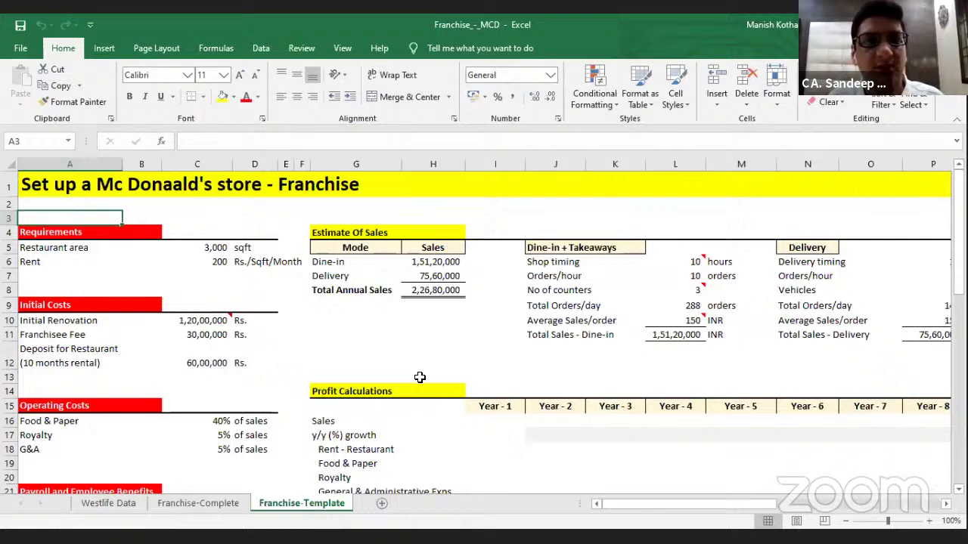
key("Down")
key("Down")
key("Down")
key("Down")
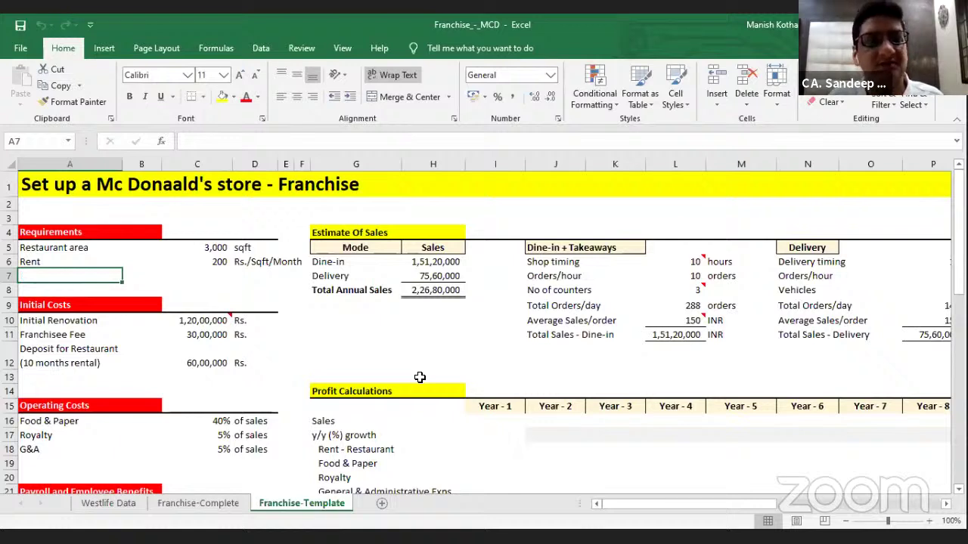
key("Right")
key("Right")
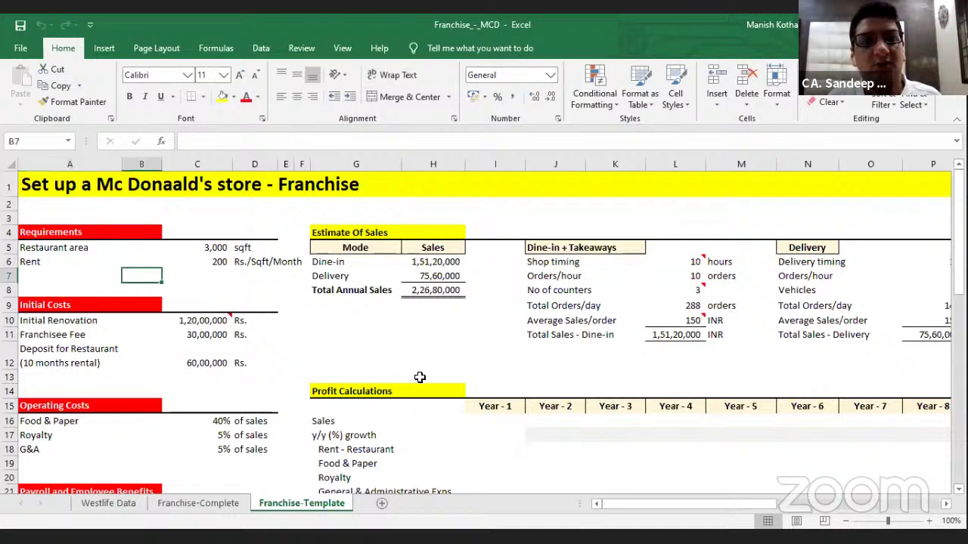
key("Up")
key("Up")
key("Down")
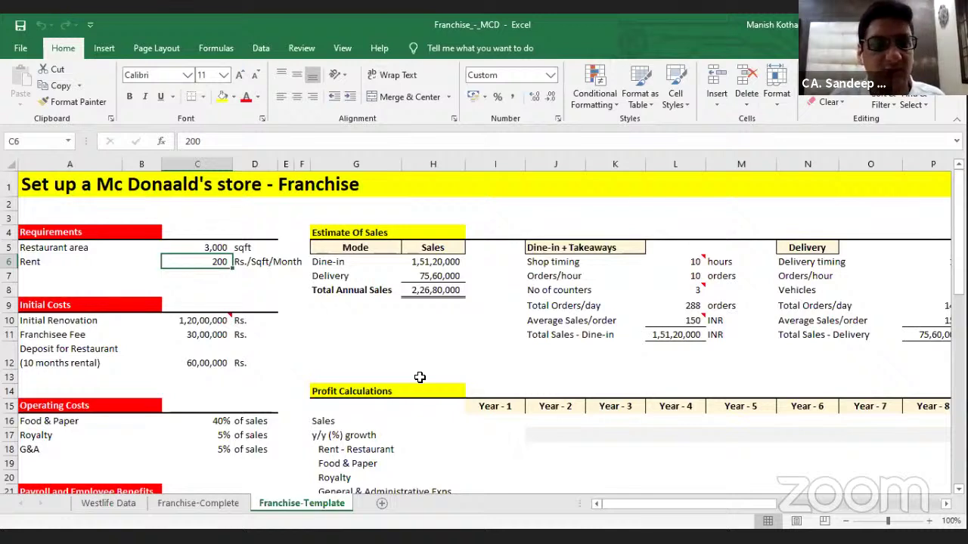
Review the Initial Costs section covering renovation, franchisee fee and restaurant deposit
key("Down")
key("Down")
key("Down")
key("Down")
key("Down")
key("Down")
key("Down")
key("Down")
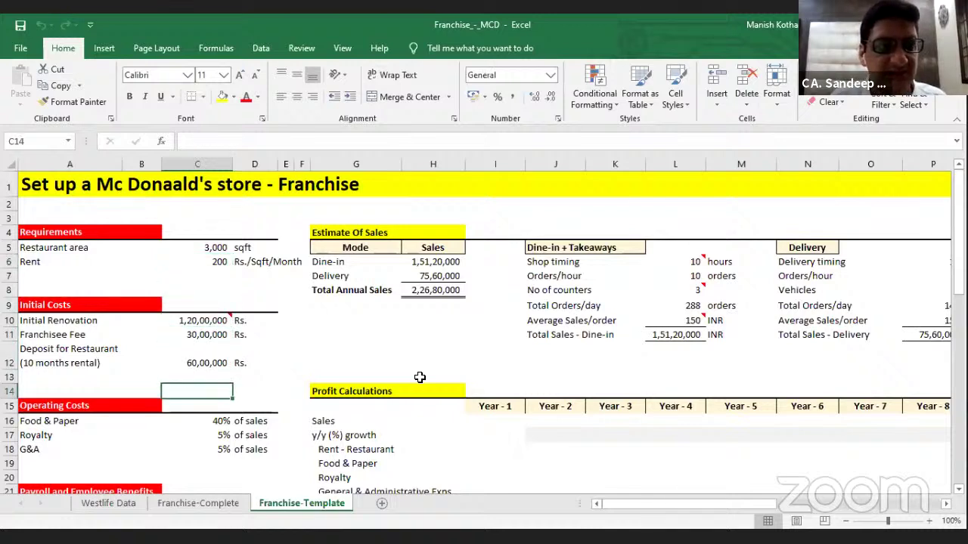
Review the Operating Costs and the Payroll and Employee Benefits assumptions, down to the yearly salary increment
key("Down")
key("Down")
key("Down")
key("Down")
key("Down")
key("Down")
key("Down")
key("Down")
key("Down")
key("Down")
key("Down")
key("Down")
key("Down")
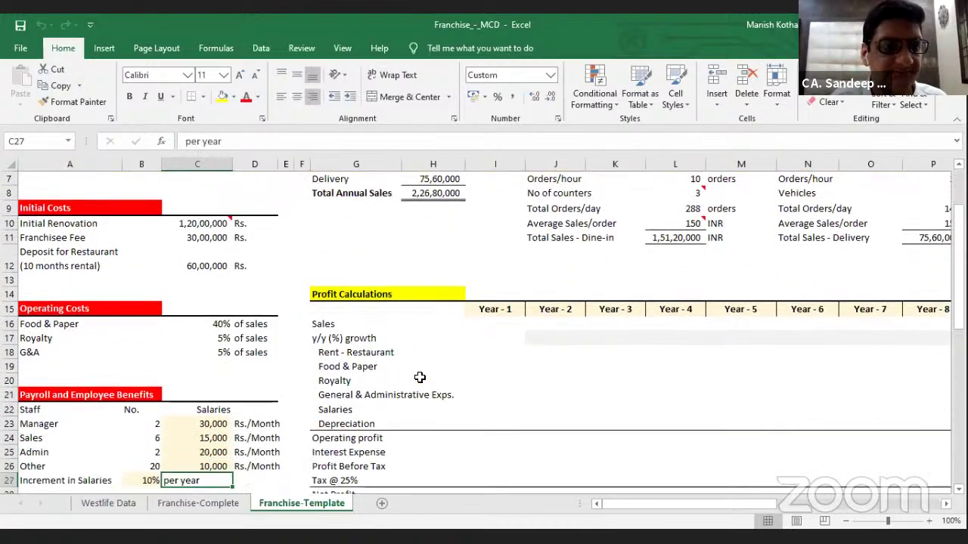
Review the Other Assumptions section and the debt share under Initial Funding
key("Down")
key("Down")
key("Down")
key("Down")
key("Down")
key("Down")
key("Down")
key("Down")
key("Down")
key("Down")
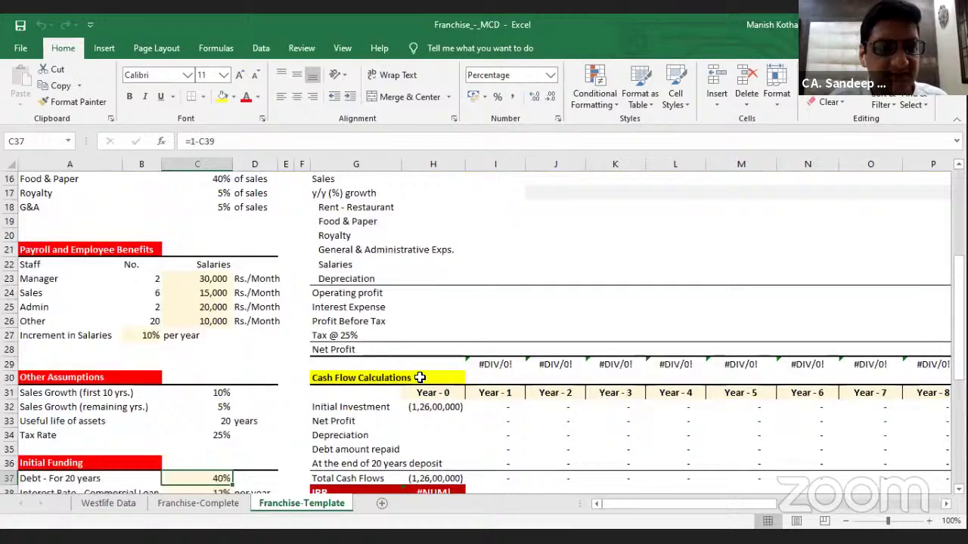
Review the sales growth rates and the useful life of assets under Other Assumptions
key("Down")
key("Up")
key("Up")
key("Up")
key("Up")
key("Up")
key("Up")
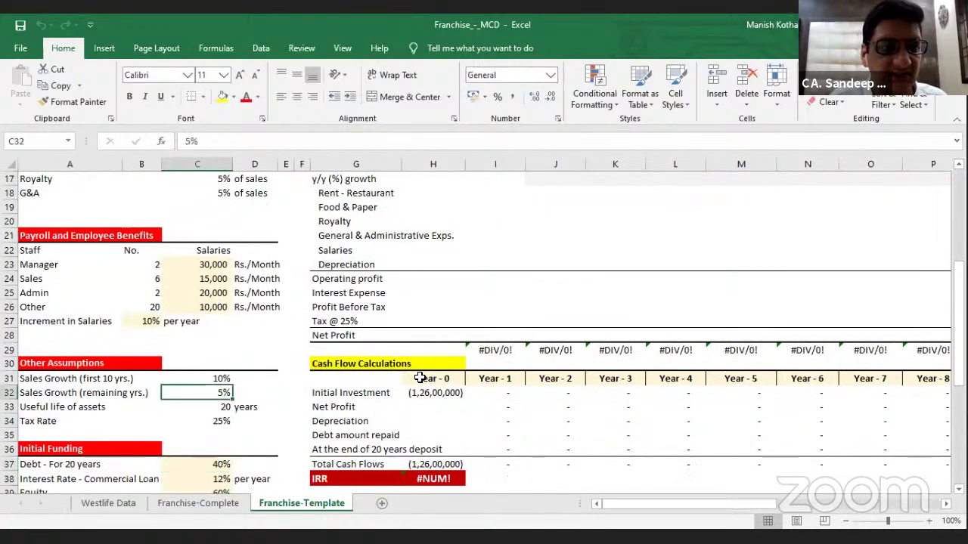
key("Up")
key("Down")
key("Down")
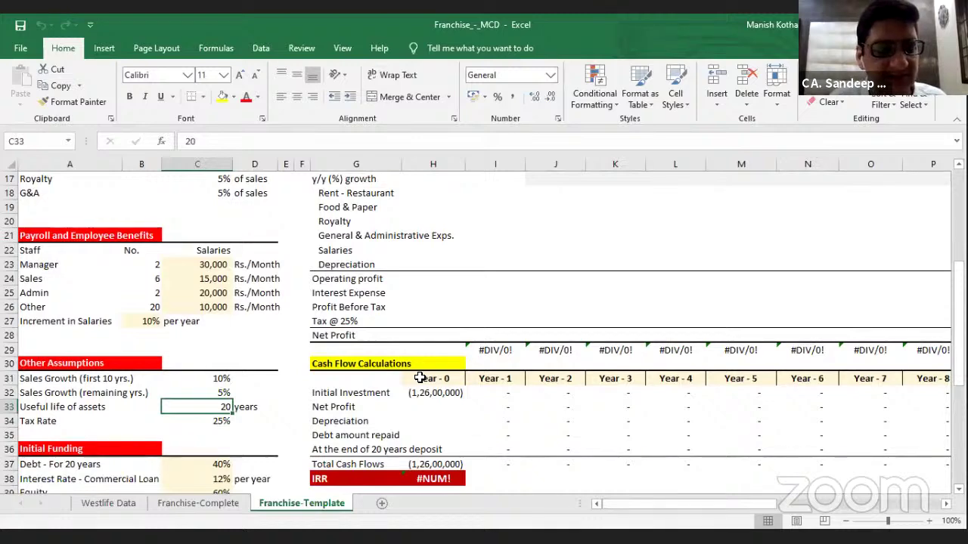
Review the tax rate and the Initial Funding inputs for debt, commercial loan interest rate and equity
key("Down")
key("Down")
key("Down")
key("Down")
key("Down")
key("Down")
key("Down")
key("Down")
key("Down")
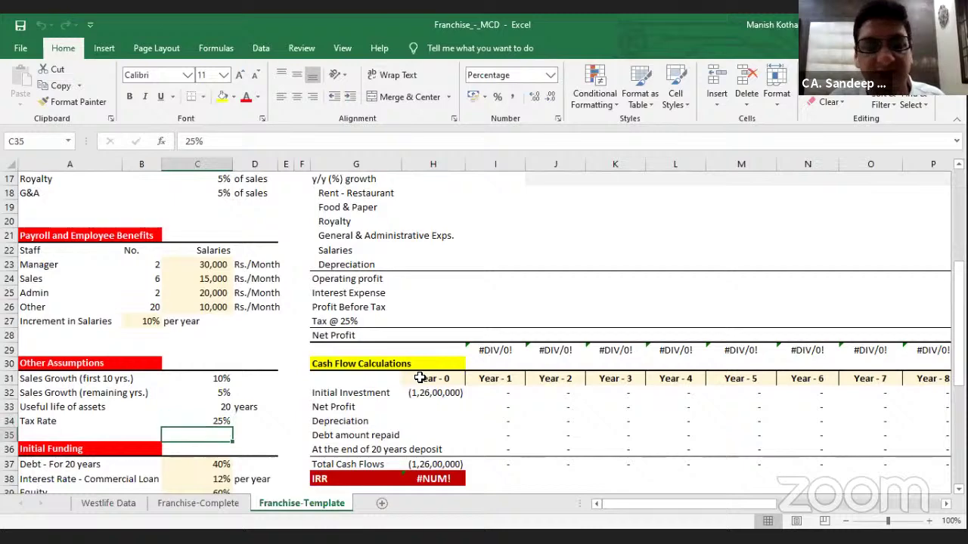
key("Down")
key("Down")
key("Down")
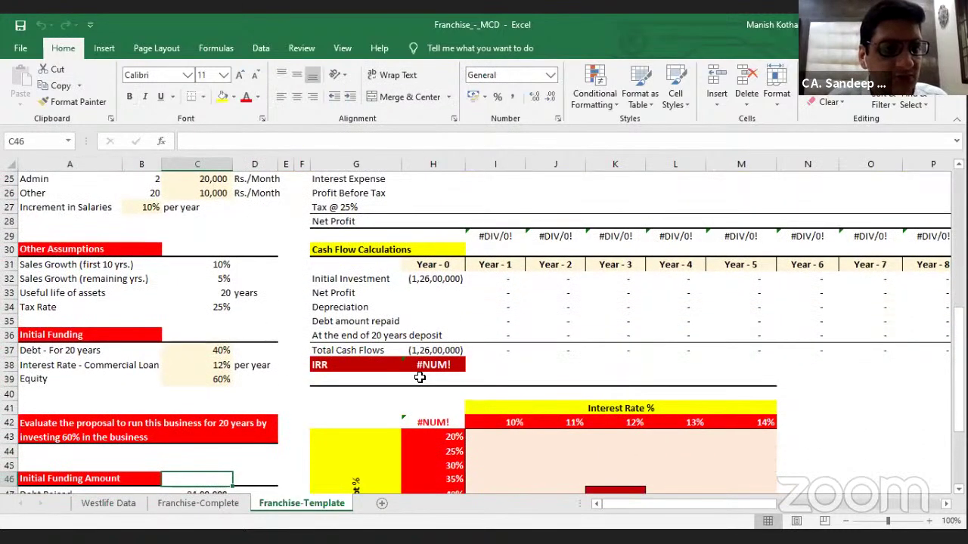
key("Up")
key("Up")
key("Up")
key("Up")
key("Up")
key("Up")
key("Up")
key("Up")
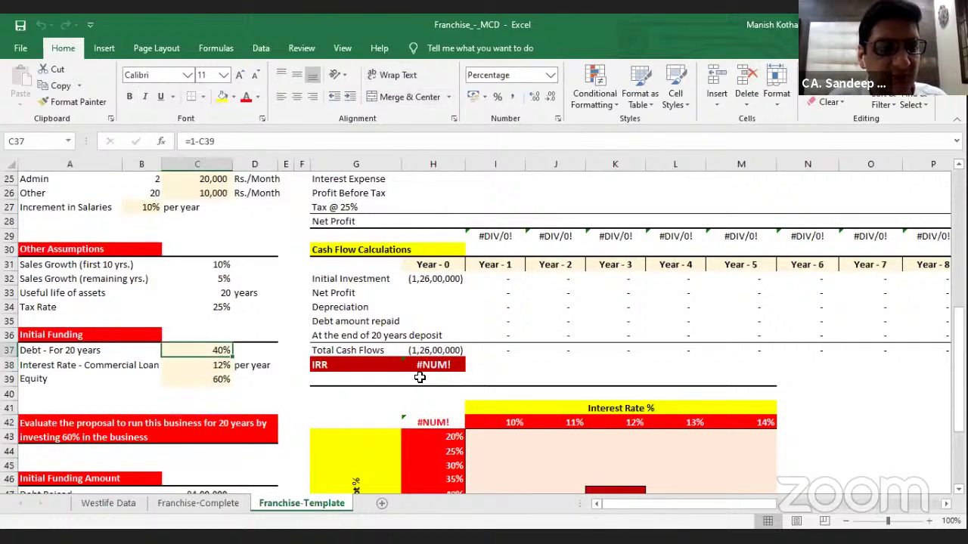
key("Left")
key("Left")
key("Down")
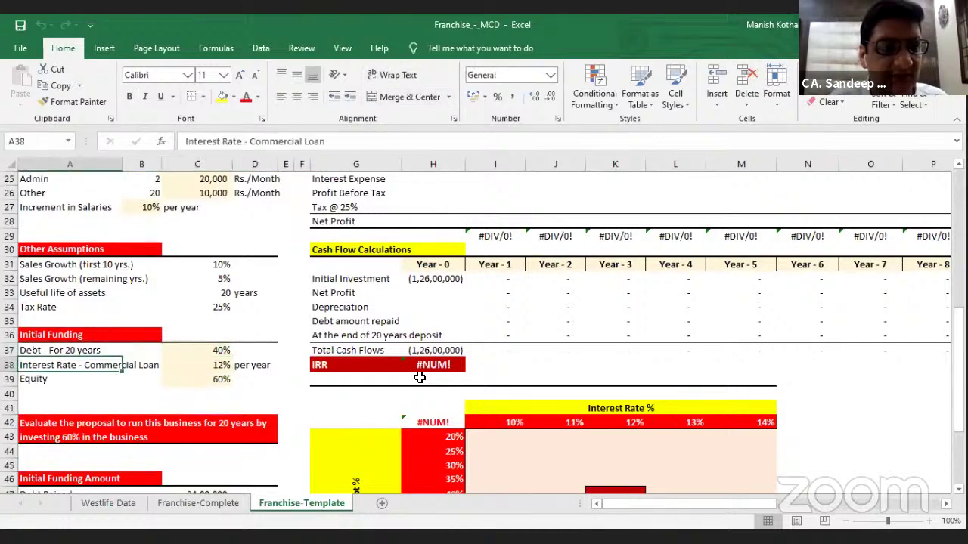
key("Right")
key("Right")
key("Down")
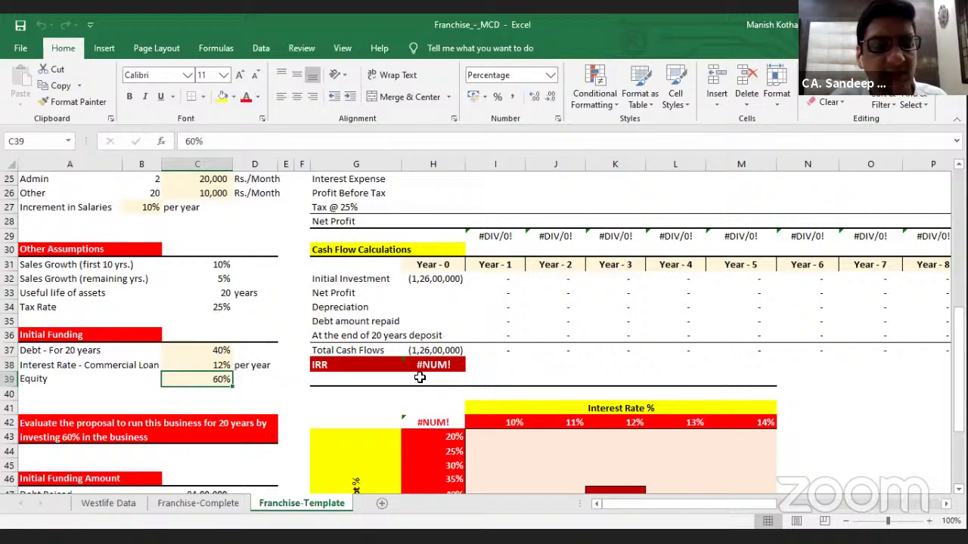
key("Up")
key("Up")
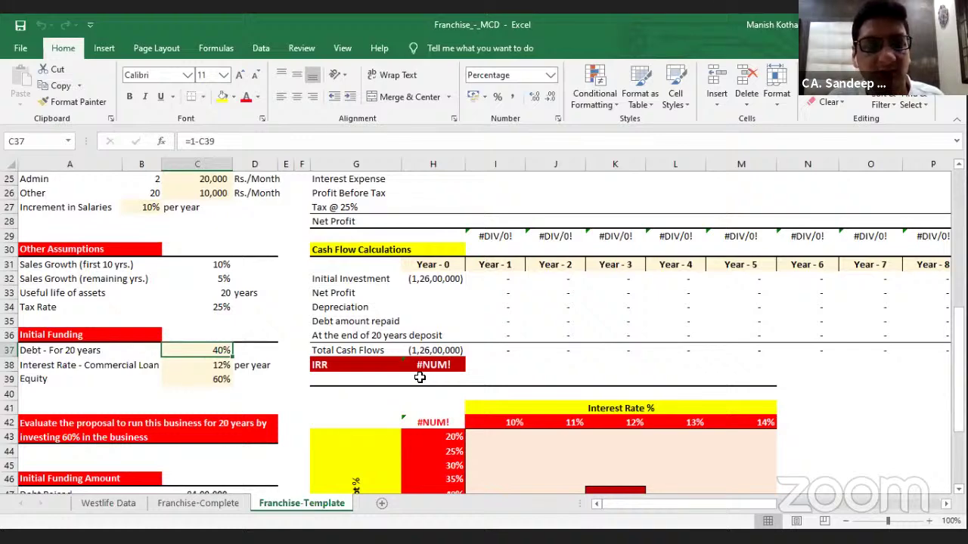
Examine the Initial Funding Amount section below the proposal statement, ending on the Debt Raised amount
key("Down")
key("Down")
key("Down")
key("Down")
key("Down")
key("Down")
key("Down")
key("Down")
key("Down")
key("Down")
key("Down")
key("Down")
key("Down")
key("Down")
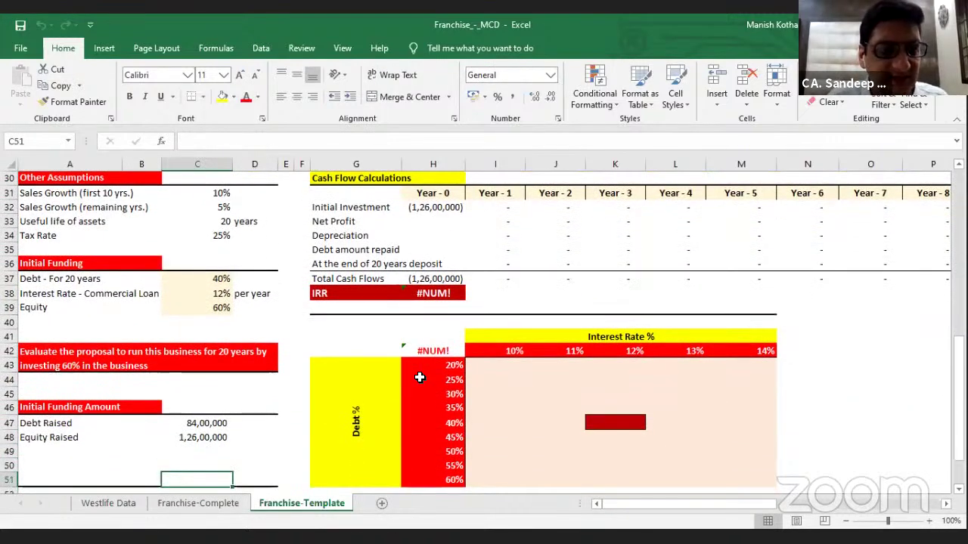
key("Up")
key("Up")
key("Up")
key("Up")
key("Up")
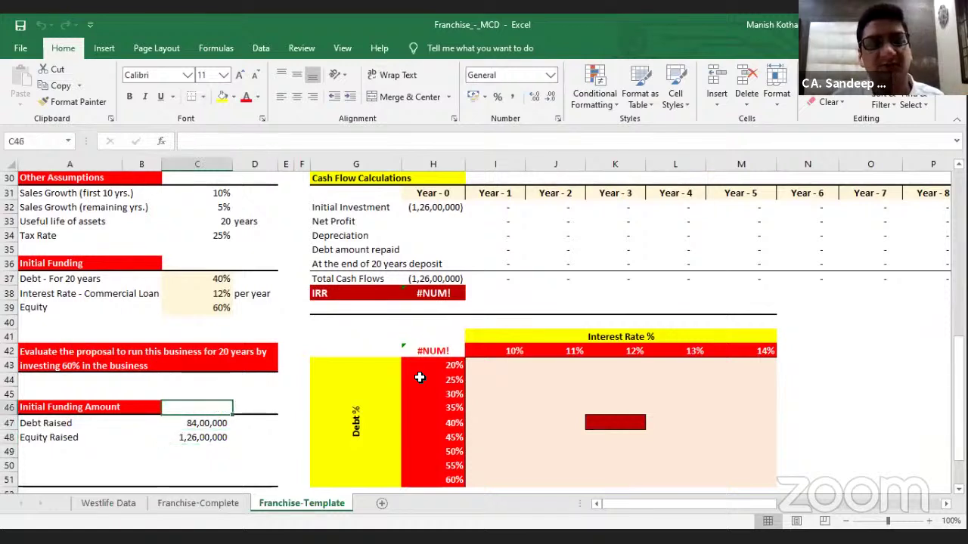
key("Down")
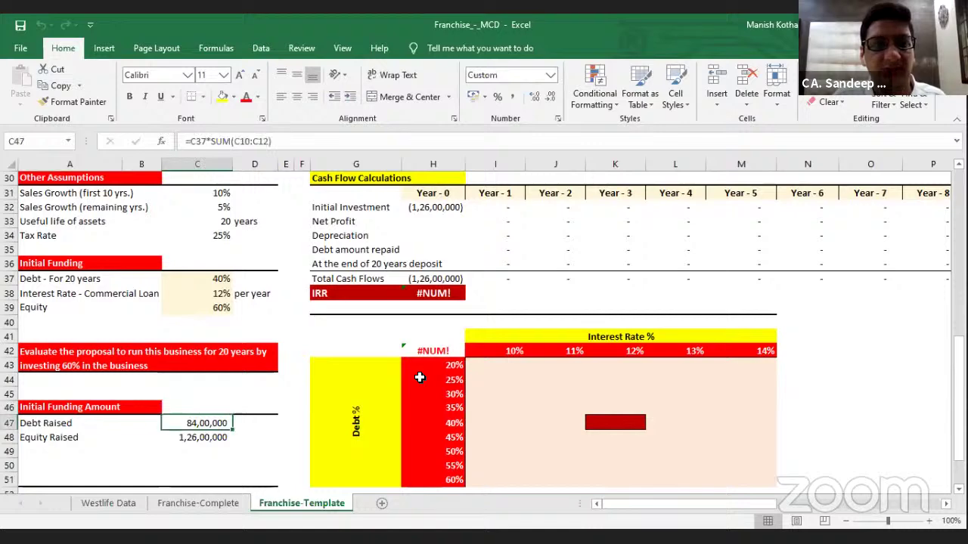
Inspect the Debt Raised formula by tracing its references to the initial costs and debt share, and check the Equity Raised formula
key("F2")
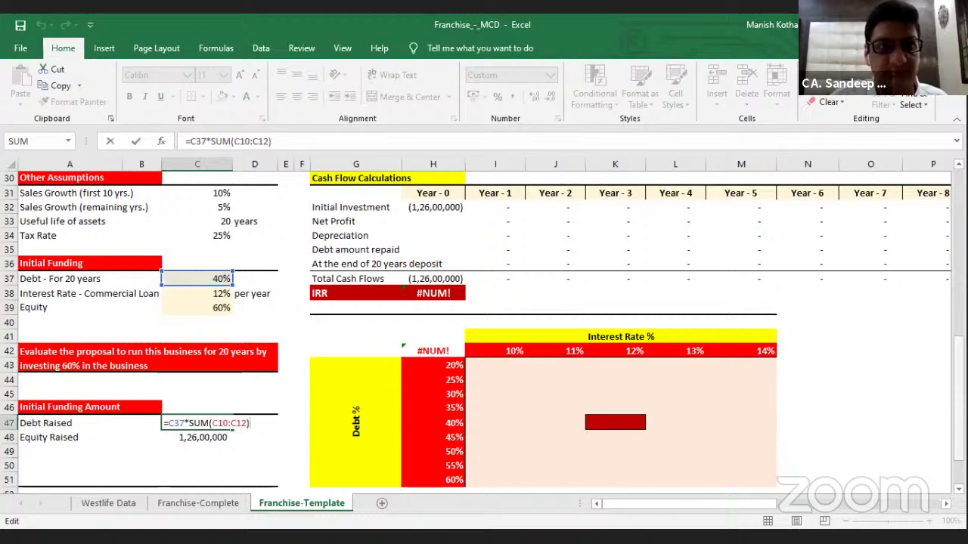
scroll(281, 231, "up", 7)
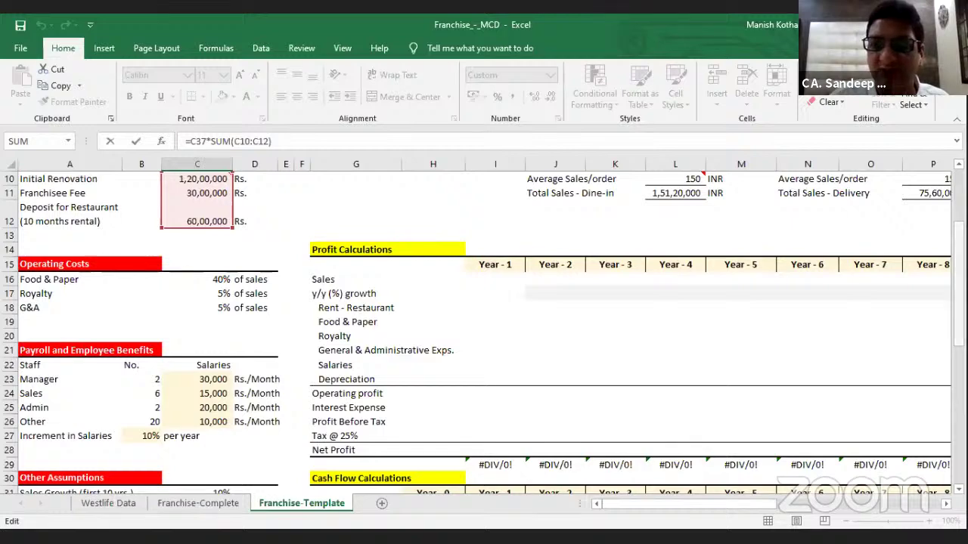
left_click_drag(958, 227, 958, 308)
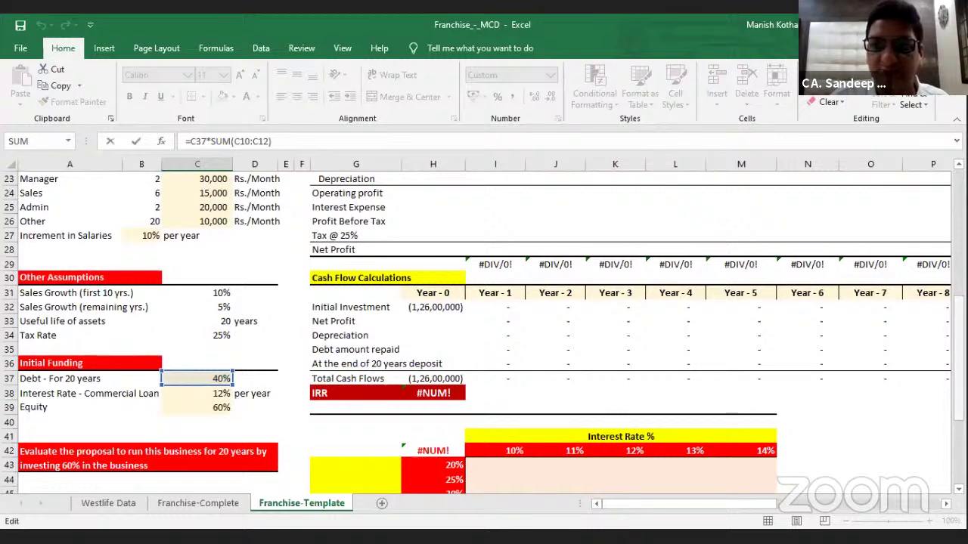
scroll(484, 333, "down", 2)
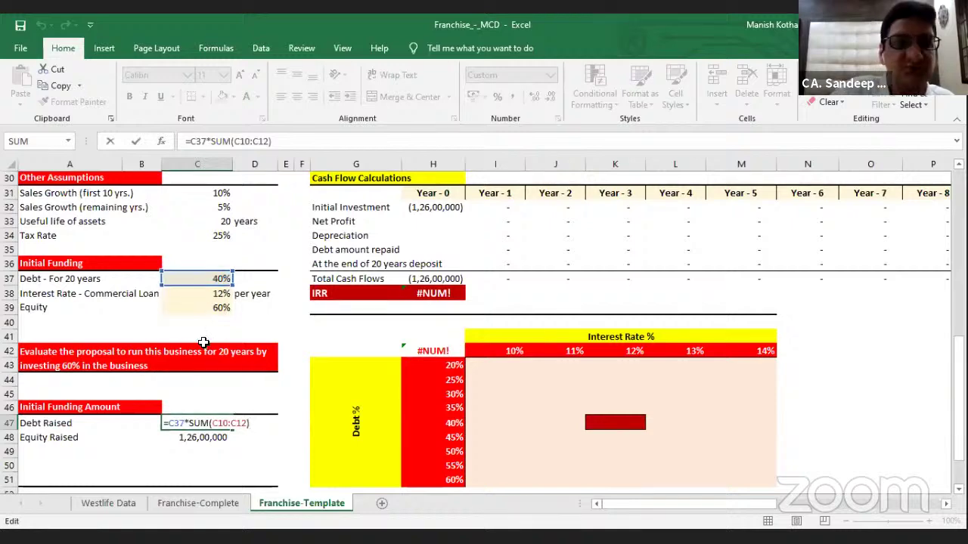
key("Return")
key("Up")
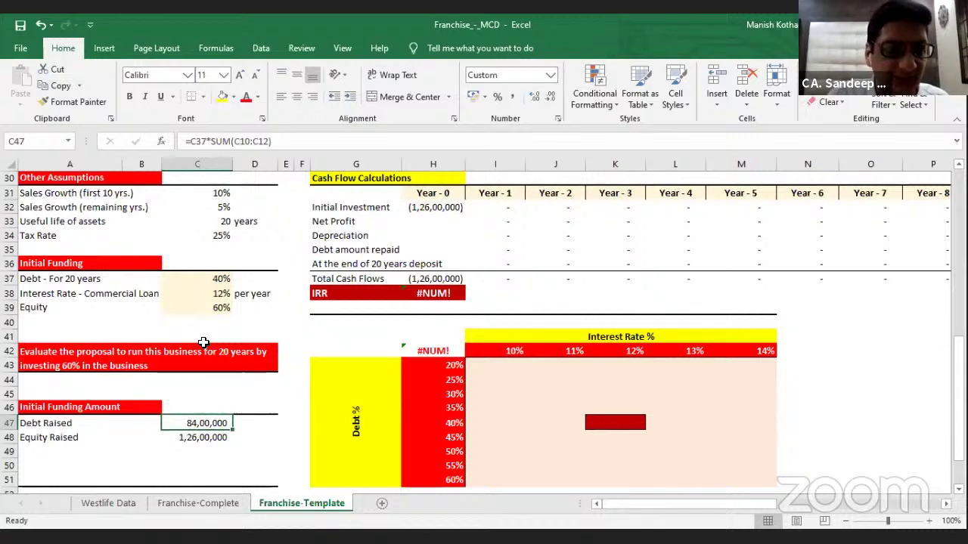
key("Down")
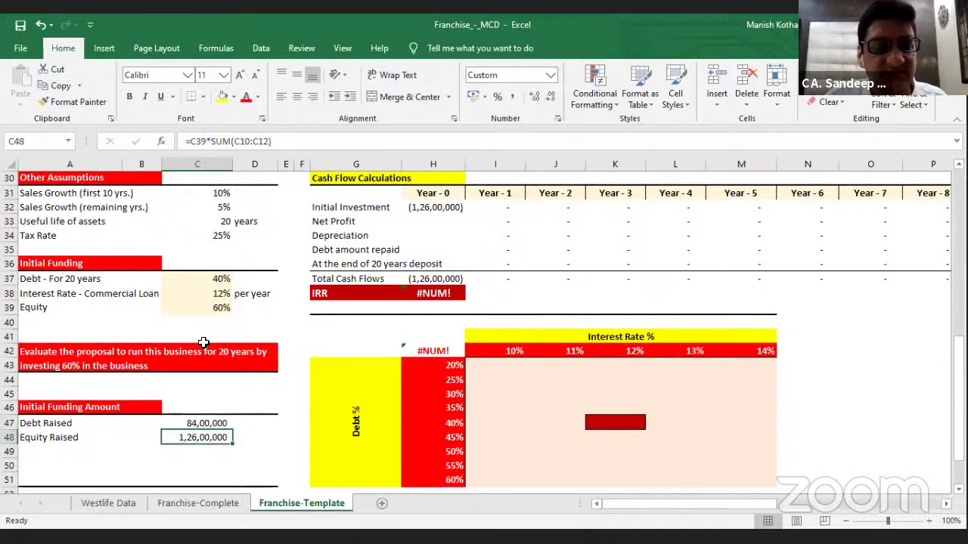
Return to the start of the sheet and look across the Estimate Of Sales section
key("Up")
key("Up")
key("Up")
key("Up")
key("Up")
key("Up")
key("Up")
key("Up")
key("Up")
key("Up")
key("Up")
key("Up")
key("Up")
key("Up")
key("Up")
key("Up")
key("Up")
key("Up")
key("Up")
key("Up")
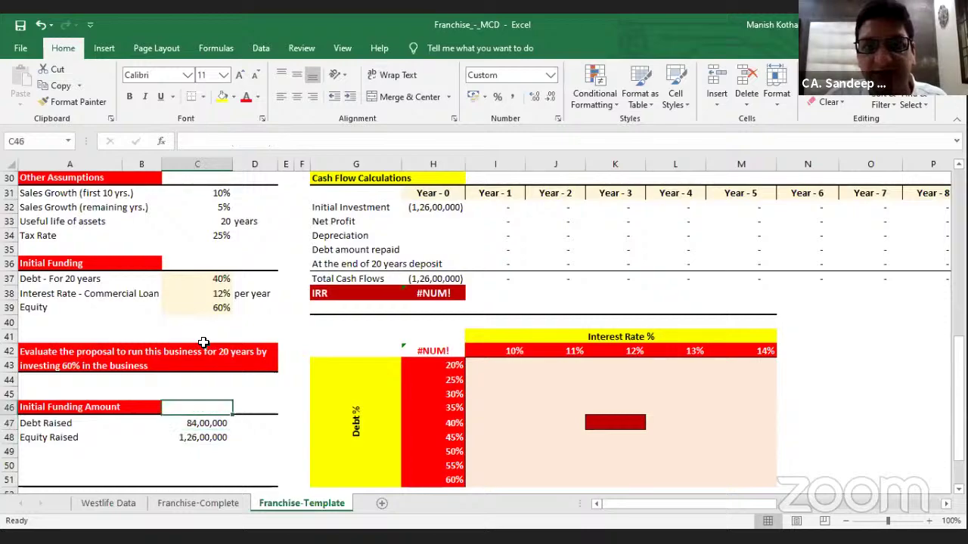
key("Up")
key("Up")
key("Up")
key("Up")
key("Up")
key("Up")
key("Up")
key("Up")
key("Up")
key("Up")
key("Up")
key("Up")
key("Up")
key("Up")
key("Up")
key("Up")
key("Up")
key("Up")
key("Up")
key("Up")
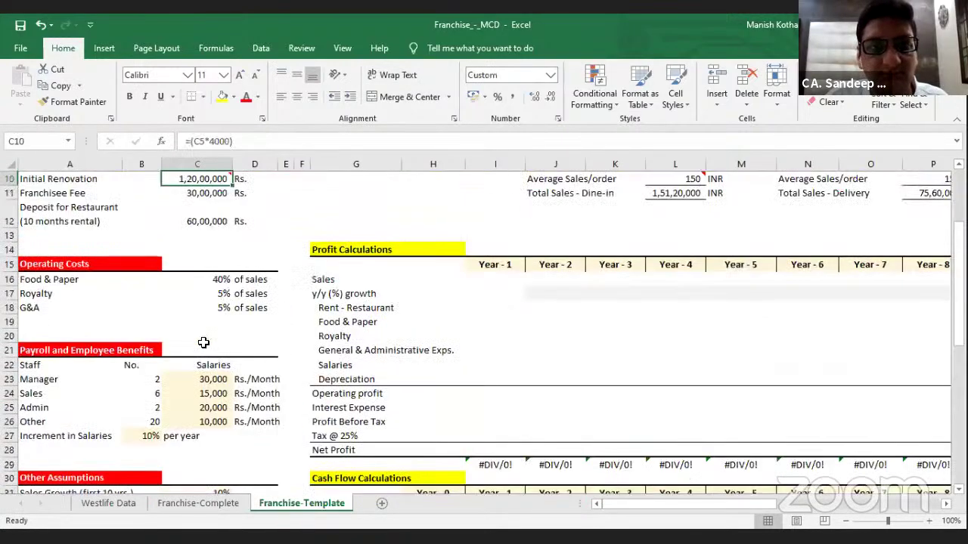
key("Right")
key("Right")
key("Down")
key("Down")
key("Right")
key("Right")
key("Right")
key("Right")
key("Right")
key("Right")
key("Right")
key("Right")
key("Right")
key("Right")
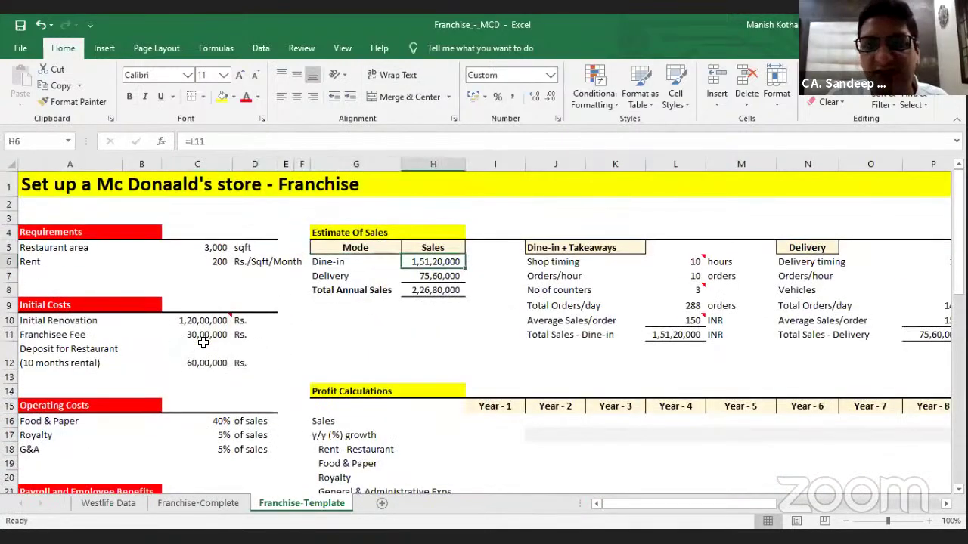
key("Right")
key("Right")
key("Right")
key("Right")
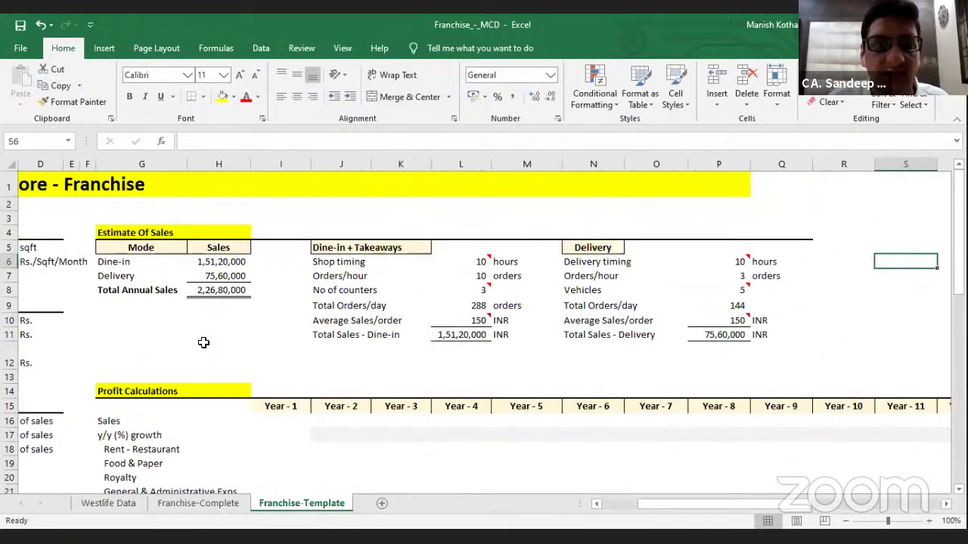
Examine the Dine-in + Takeaways sales estimate, from shop timing and counters to the Total Sales - Dine-in formula
key("Left")
key("Left")
key("Left")
key("Left")
key("Left")
key("Left")
key("Left")
key("Left")
key("Left")
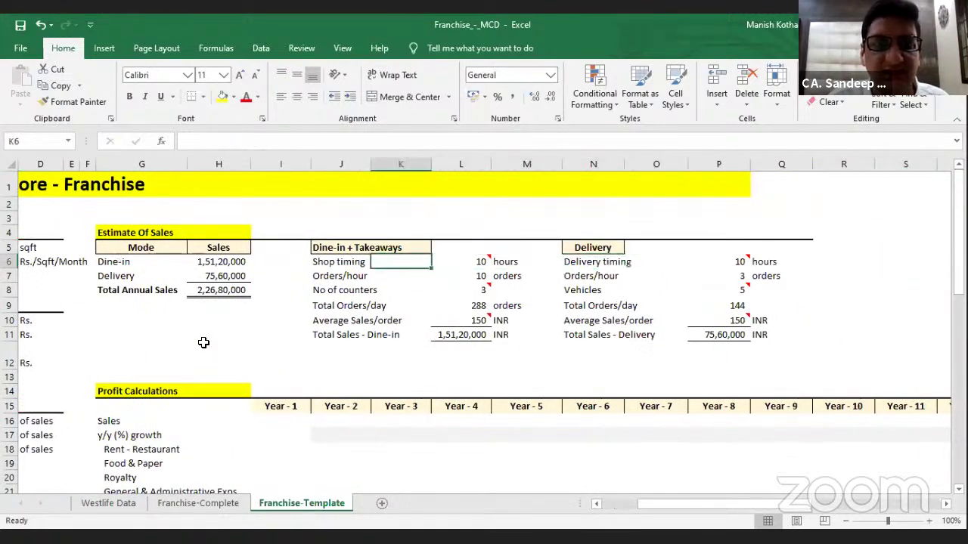
key("Up")
key("Down")
key("Down")
key("Down")
key("Down")
key("Down")
key("Down")
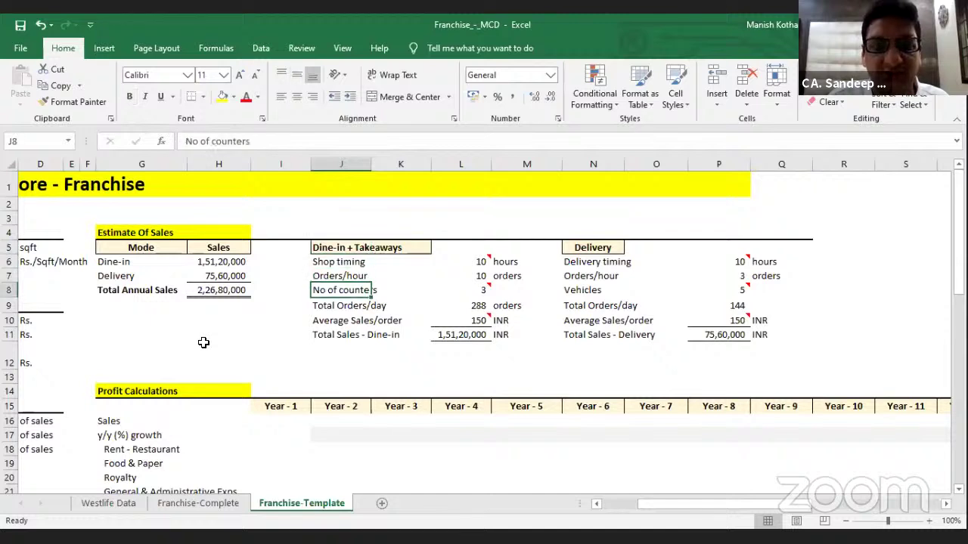
key("Right")
key("Right")
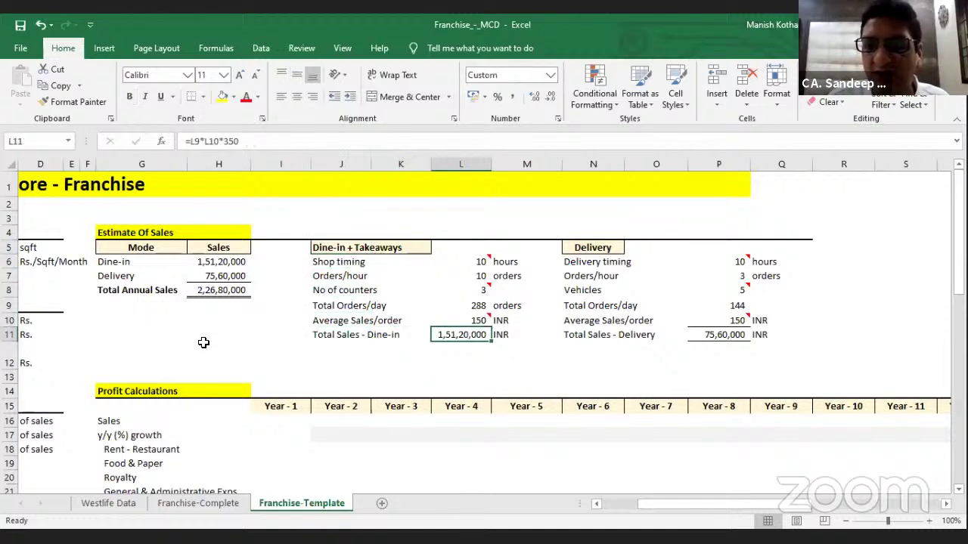
Check the Total Sales - Delivery formula in the Delivery estimate
key("Right")
key("Right")
key("Right")
key("Right")
key("Right")
key("Left")
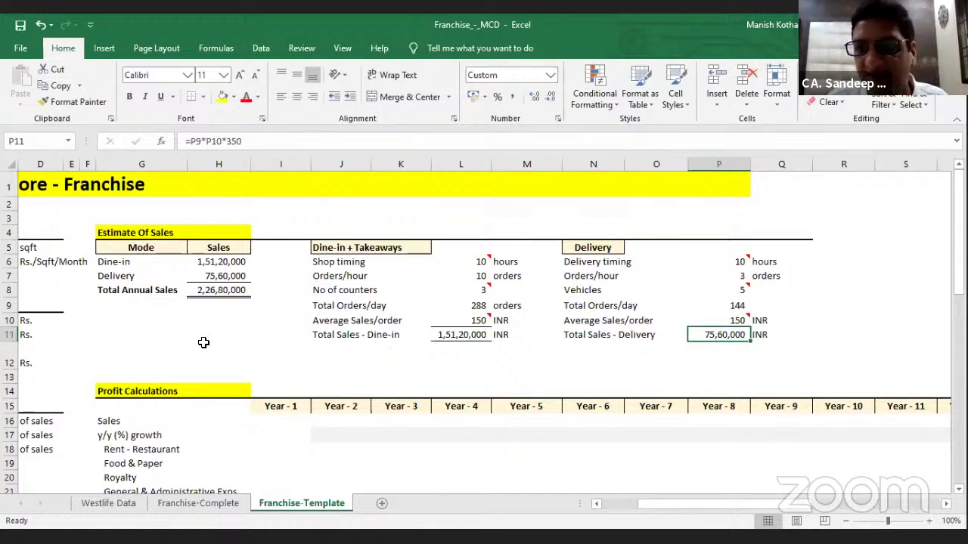
Check the Total Annual Sales formula that adds dine-in and delivery sales
key("Left")
key("Left")
key("Left")
key("Left")
key("Left")
key("Left")
key("Left")
key("Left")
key("Left")
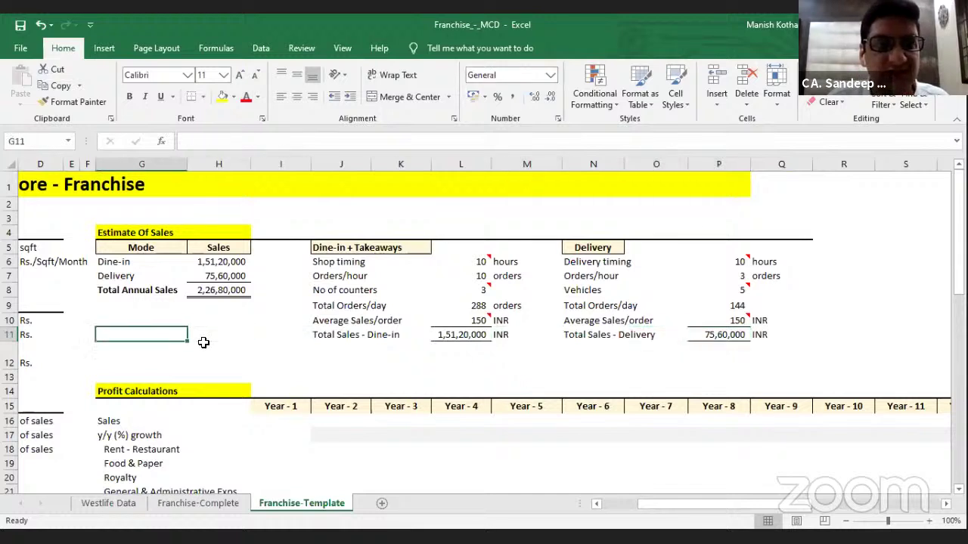
key("Up")
key("Up")
key("Up")
key("Right")
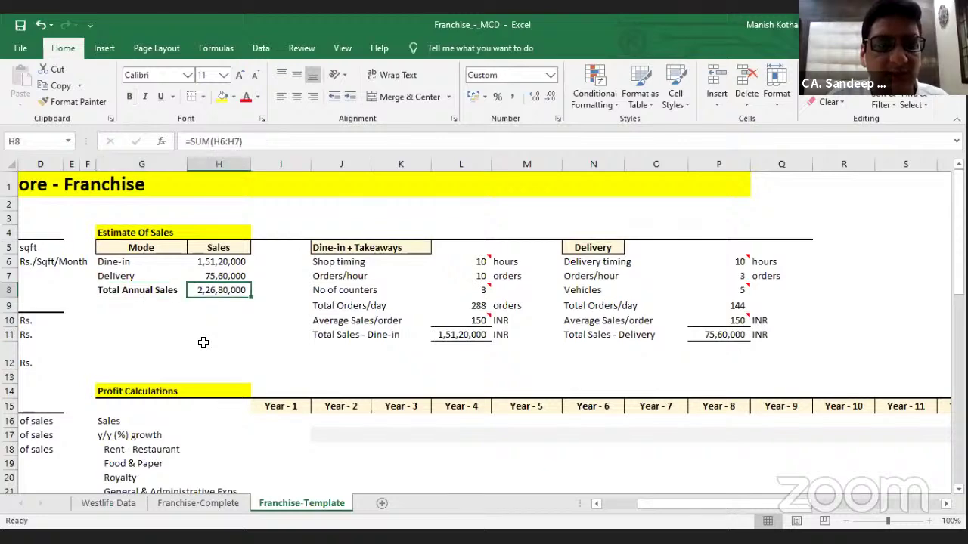
Look over the Profit Calculations block from below the sales estimate to the start of Cash Flow Calculations
key("Down")
key("Down")
key("Down")
key("Down")
key("Down")
key("Down")
key("Down")
key("Down")
key("Down")
key("Down")
key("Down")
key("Down")
key("Down")
key("Down")
key("Down")
key("Down")
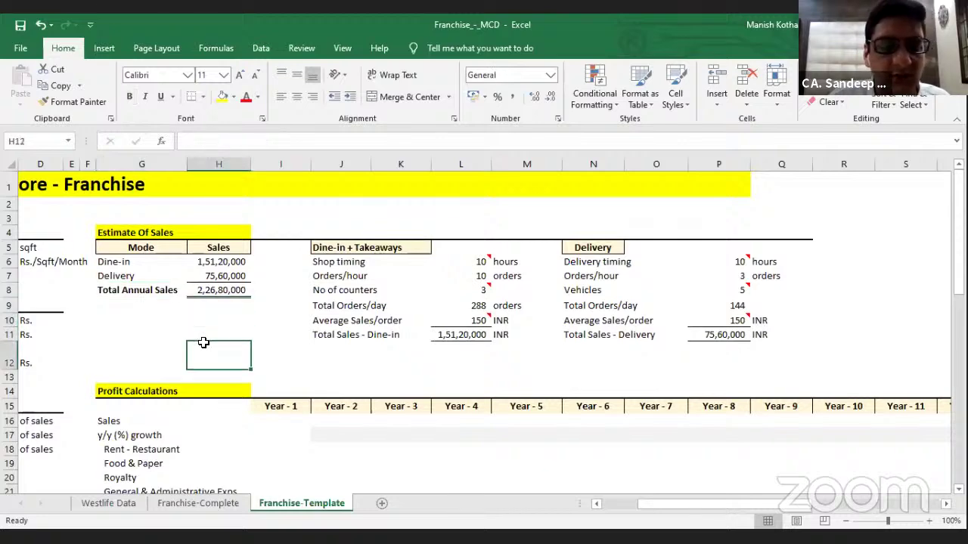
key("Down")
key("Down")
key("Down")
key("Down")
key("Down")
key("Down")
key("Down")
key("Down")
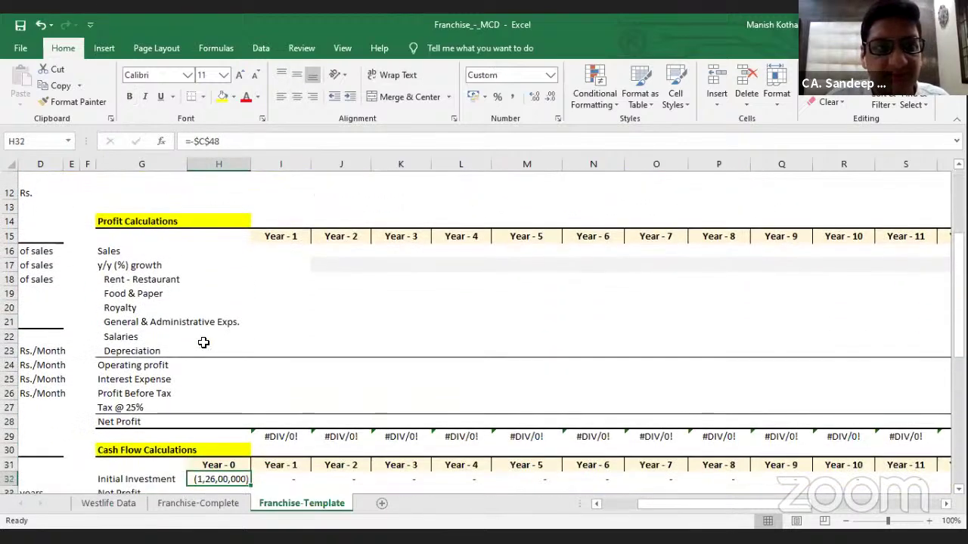
key("Down")
key("Up")
key("Up")
key("Up")
key("Up")
key("Up")
key("Up")
key("Up")
key("Up")
key("Up")
key("Up")
key("Up")
key("Up")
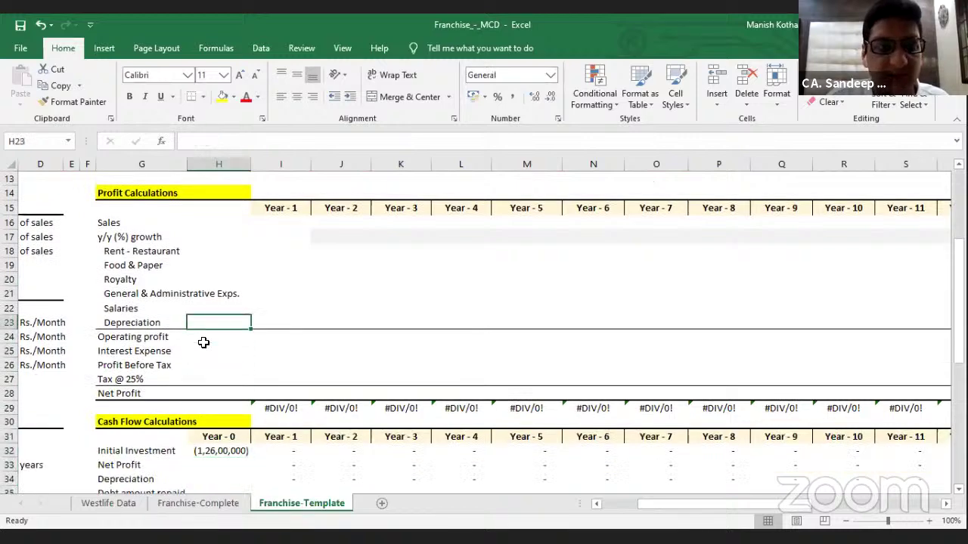
key("Up")
key("Up")
key("Up")
key("Up")
key("Up")
key("Up")
Look along the Profit Calculations year headings from Year - 1 to Year - 20 and return to the Operating Costs heading
key("Right")
key("Right")
key("Right")
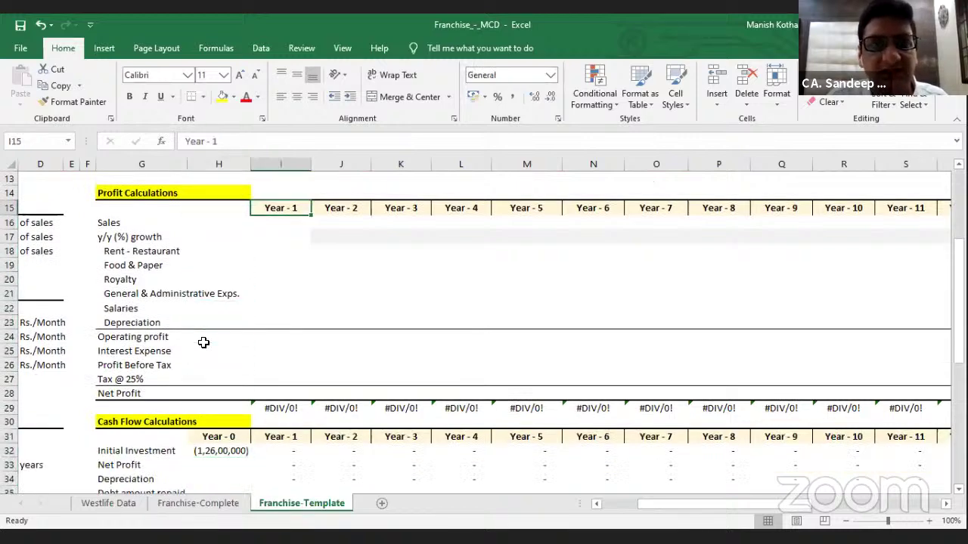
key("Right")
key("Right")
key("Right")
key("Right")
key("Right")
key("Right")
key("Right")
key("Right")
key("Right")
key("Right")
key("Right")
key("Right")
key("Right")
key("Right")
key("Right")
key("Right")
key("Right")
key("Right")
key("Right")
key("Right")
key("Left")
key("Left")
key("Left")
key("Left")
key("Left")
key("Left")
key("Left")
key("Left")
key("Left")
key("Left")
key("Left")
key("Left")
key("Left")
key("Left")
key("Left")
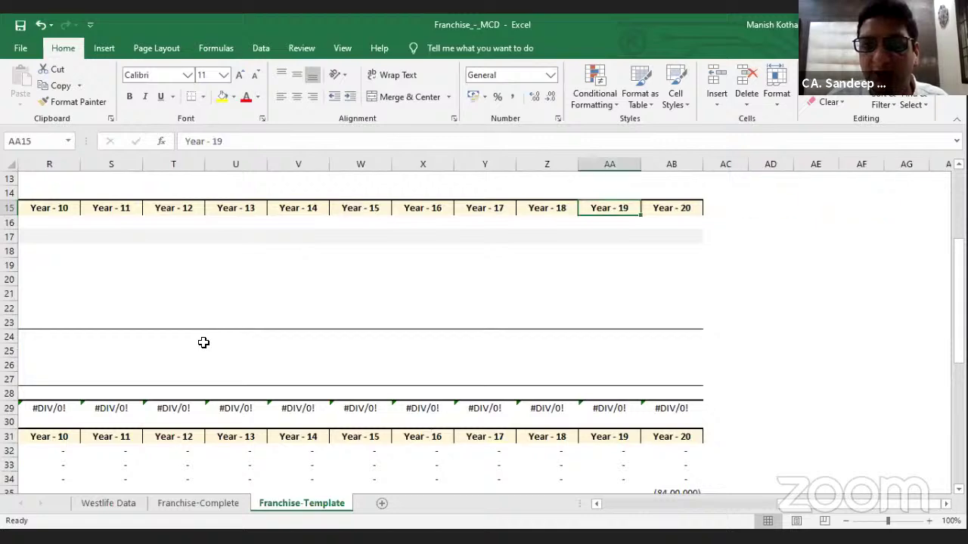
key("Left")
key("Left")
key("Left")
key("Left")
key("Left")
key("Left")
key("Left")
key("Left")
key("Left")
key("Left")
key("Left")
key("Left")
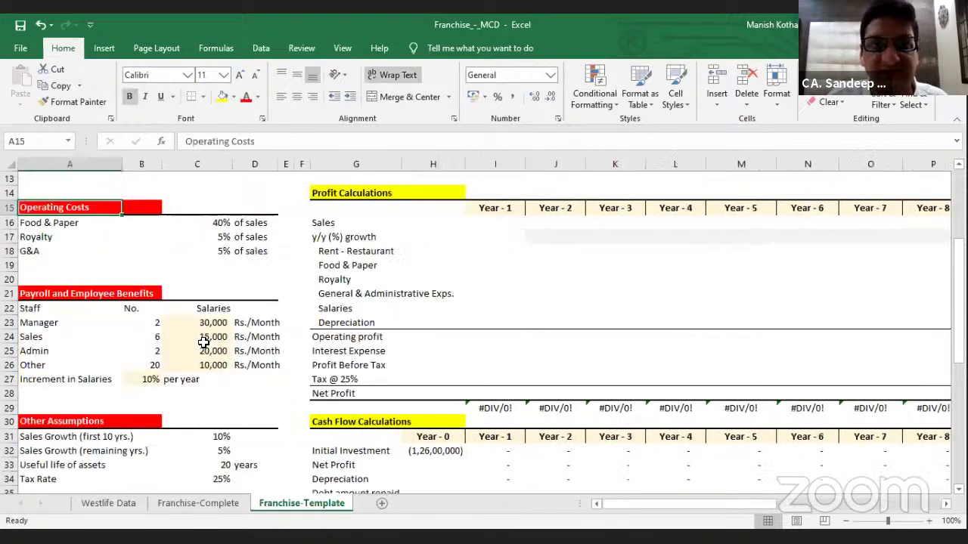
Examine the Profit Calculations line items from Sales through the expense rows, Operating profit and tax to Net Profit
key("Right")
key("Right")
key("Right")
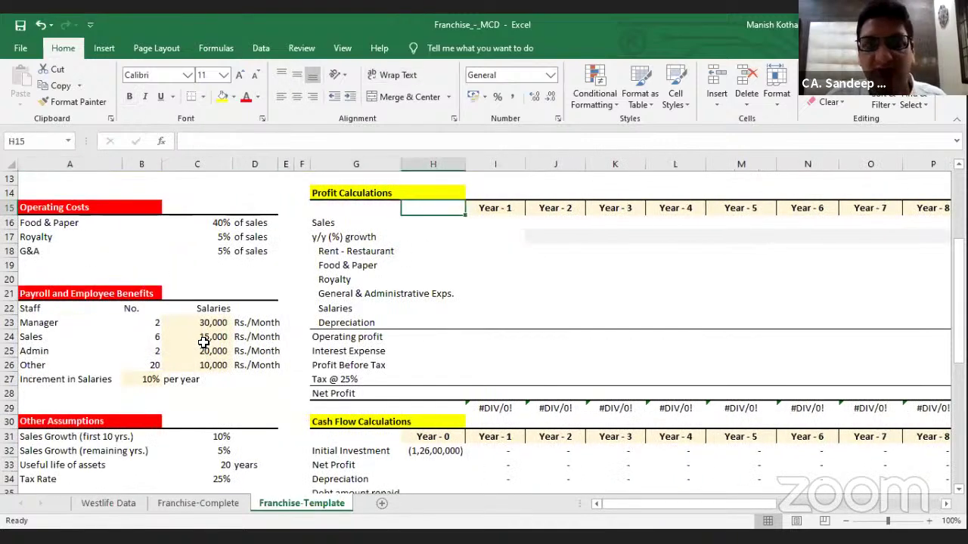
key("Down")
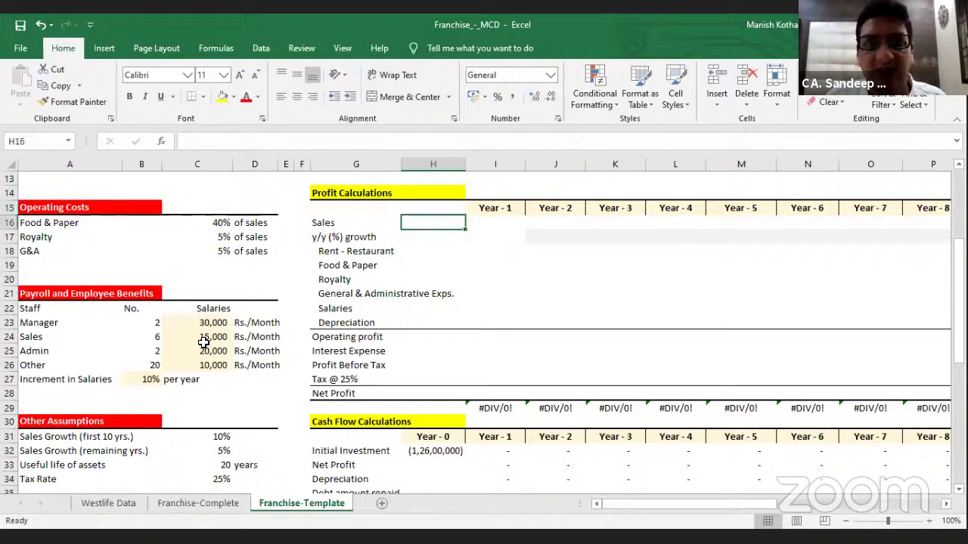
key("Left")
key("Left")
key("Right")
key("Down")
key("Down")
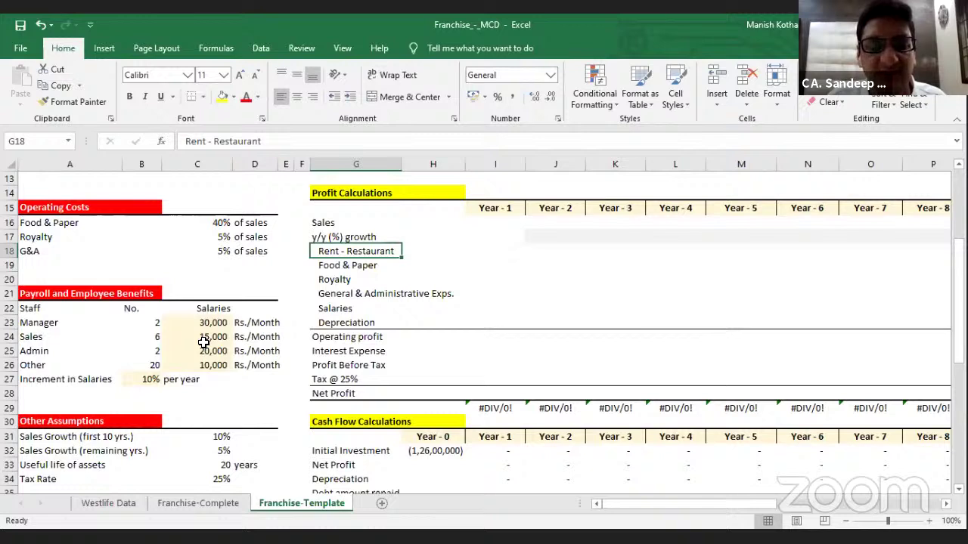
key("Down")
key("Down")
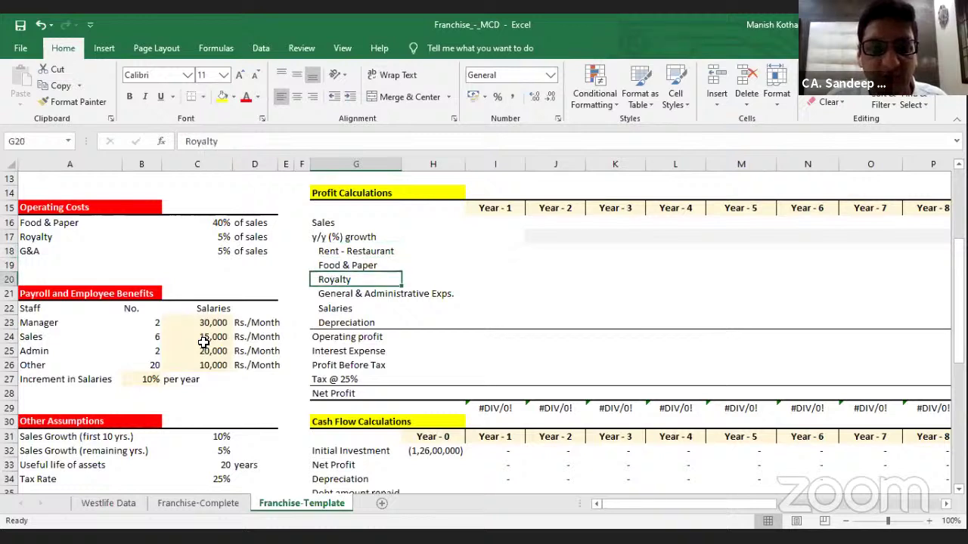
key("Down")
key("Down")
key("Down")
key("Down")
key("Down")
key("Down")
key("Down")
key("Down")
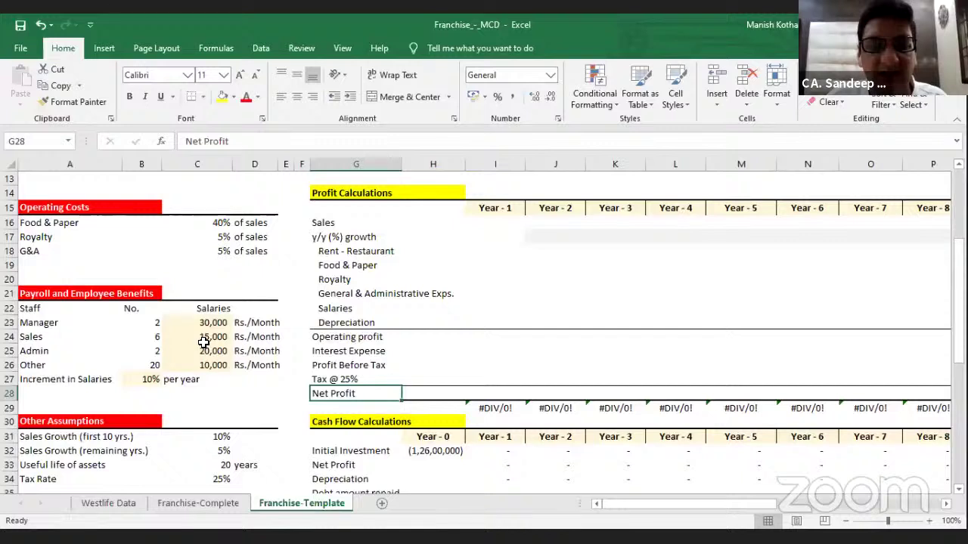
Examine the Cash Flow Calculations line items from Initial Investment to the deposit returned at the end of 20 years
key("Down")
key("Down")
key("Down")
key("Down")
key("Down")
key("Down")
key("Down")
key("Down")
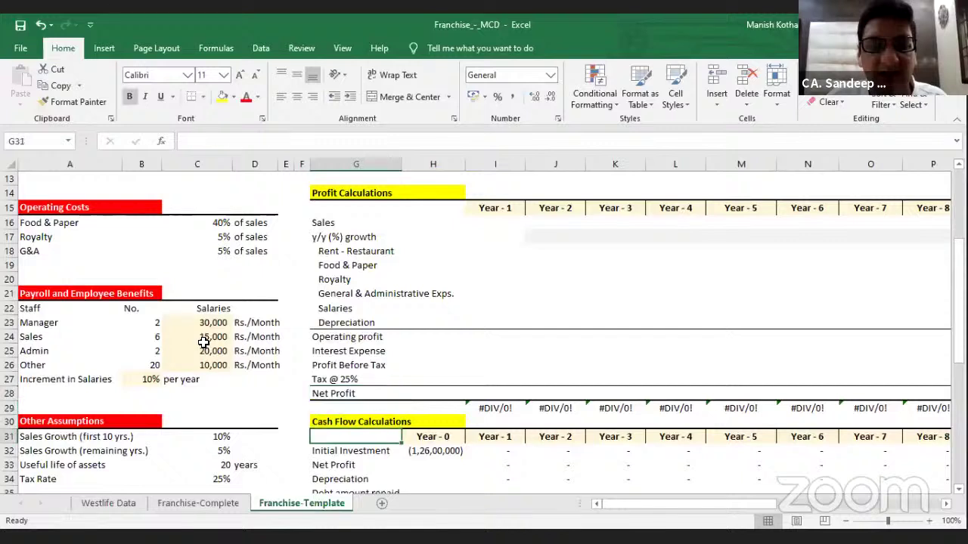
scroll(203, 342, "down", 2)
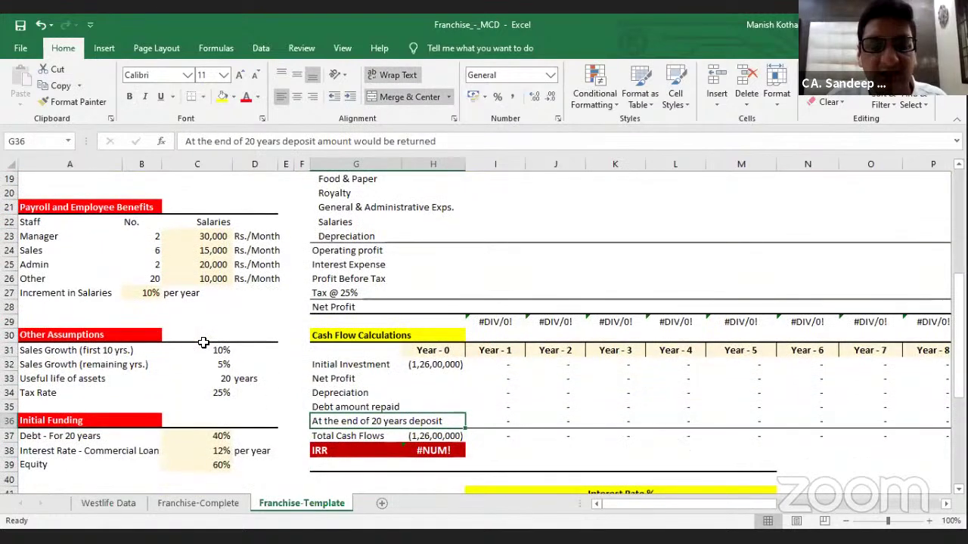
key("Up")
key("Up")
key("Up")
key("Up")
key("Up")
key("Up")
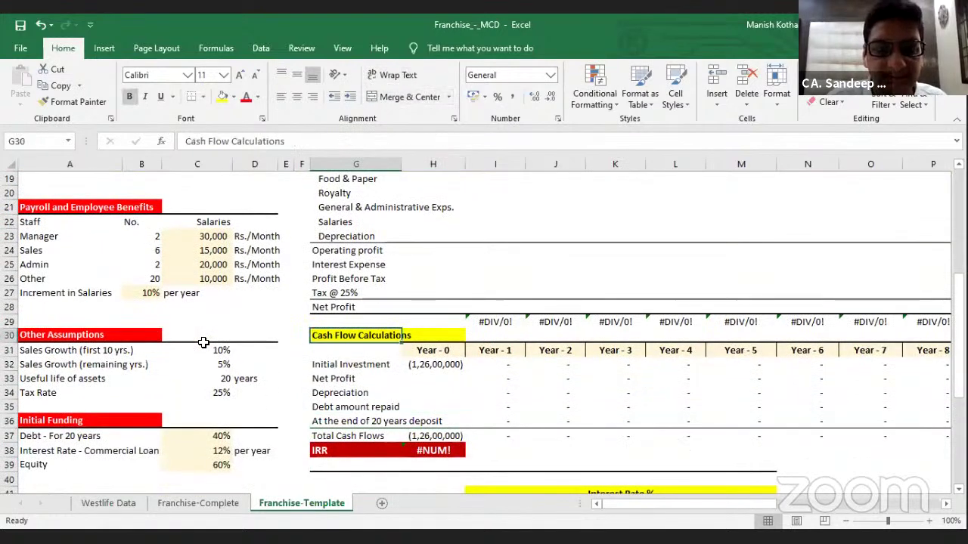
key("Down")
key("Down")
key("Down")
key("Down")
key("Down")
key("Down")
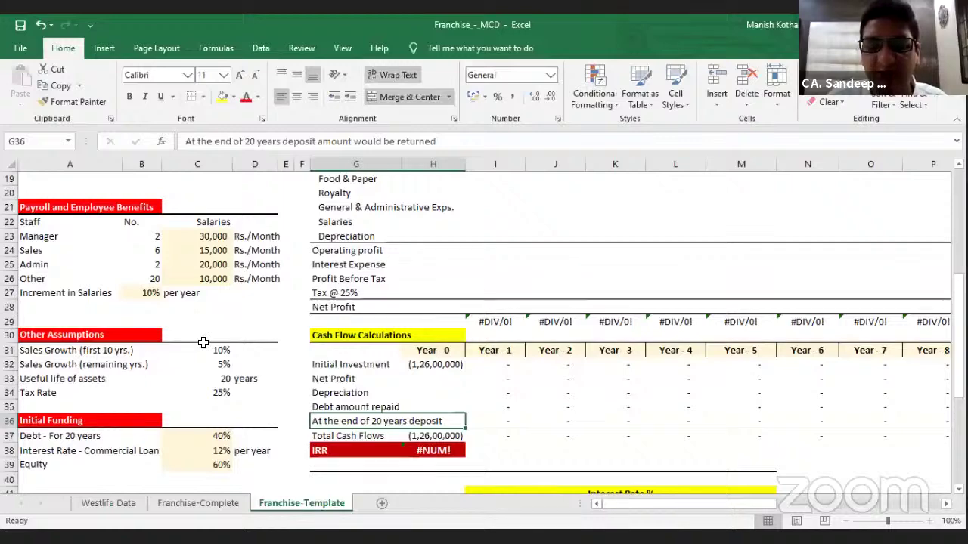
Check the IRR formula beneath Total Cash Flows in the Cash Flow Calculations
key("Down")
key("Down")
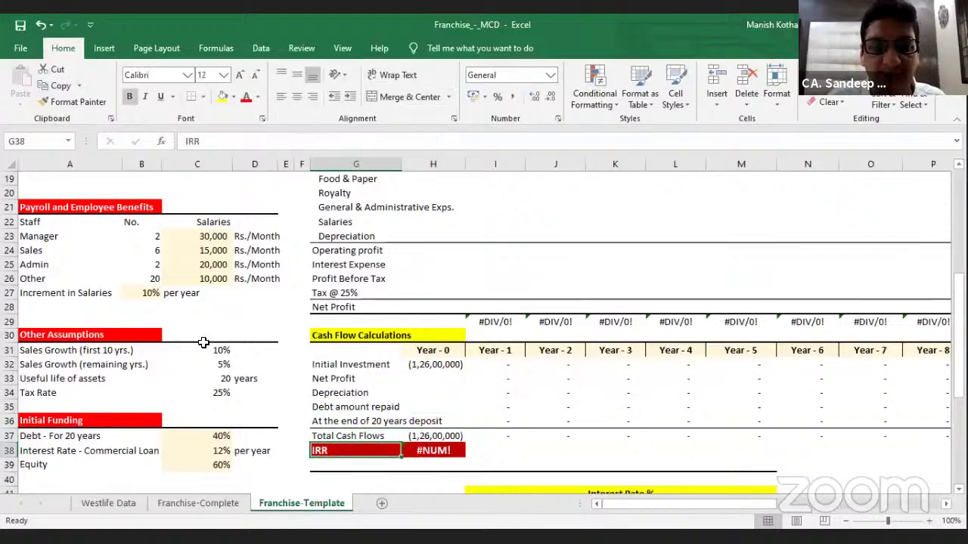
key("Right")
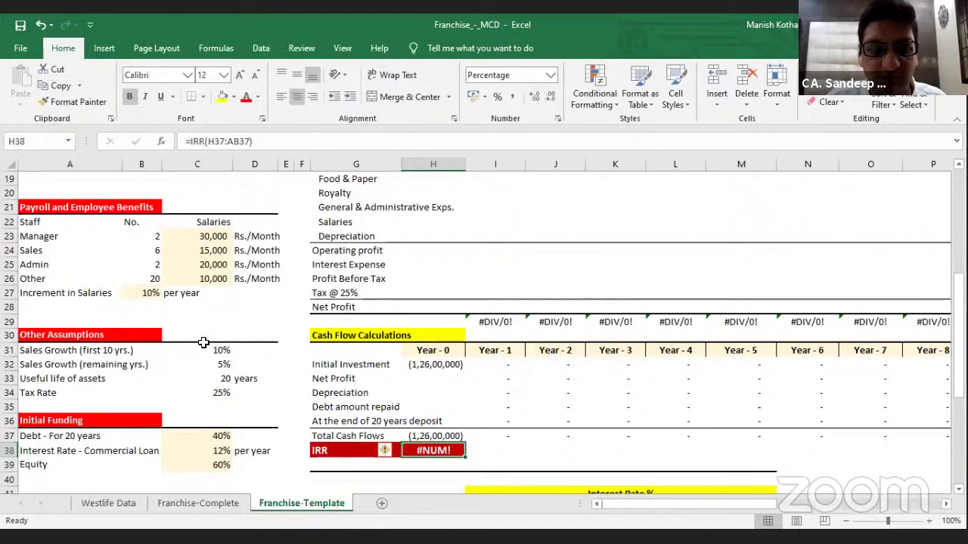
Examine the sensitivity table of Interest Rate % against Debt % below the IRR row
key("Down")
key("Down")
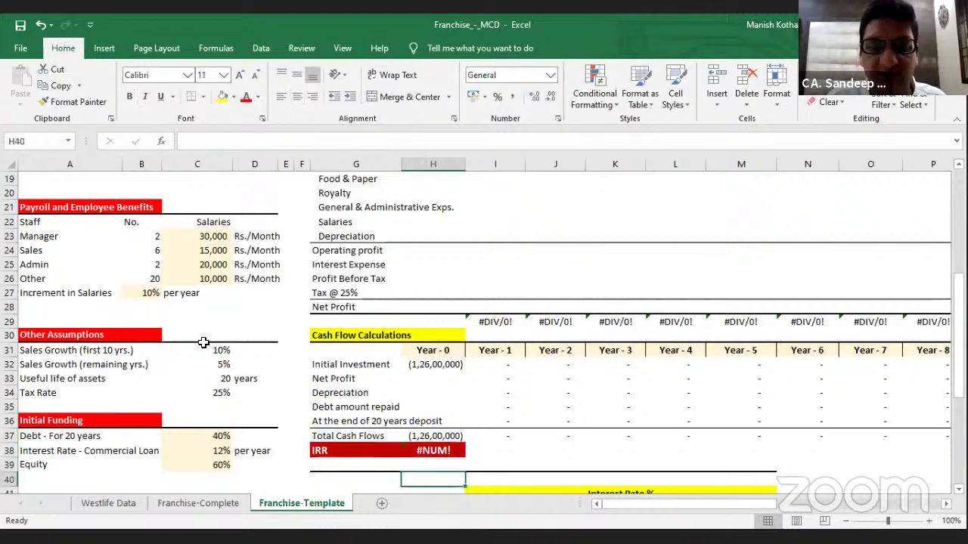
key("Down")
key("Down")
key("Down")
key("Down")
key("Down")
key("Down")
key("Down")
key("Down")
key("Down")
key("Down")
key("Down")
key("Down")
key("Down")
key("Down")
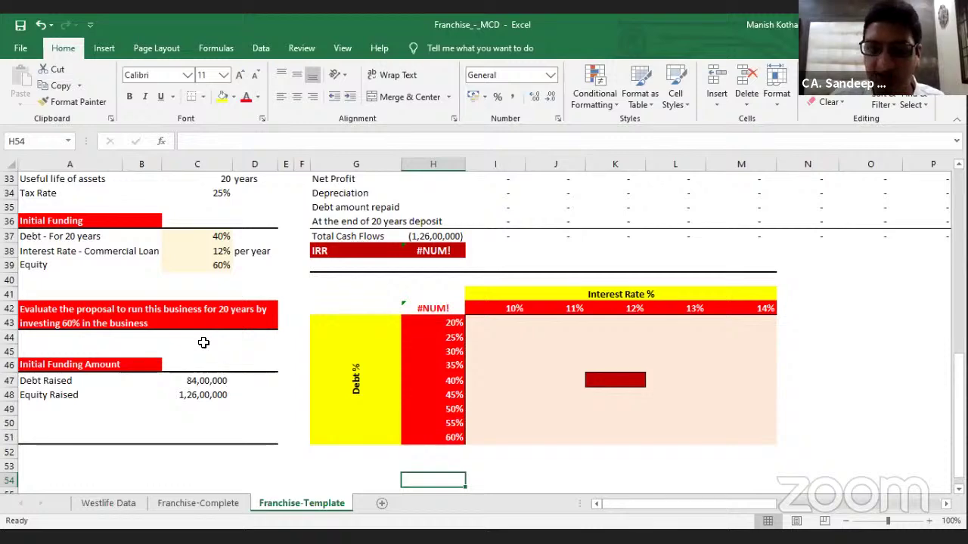
Link Year-1 Sales in the Profit Calculations to the Total Annual Sales estimate with the formula =H8 in I16
key("Up")
key("Up")
key("Up")
key("Up")
key("Up")
key("Up")
key("Up")
key("Up")
key("Up")
key("Up")
key("Up")
key("Up")
key("Up")
key("Up")
key("Up")
key("Up")
key("Up")
key("Up")
key("Up")
key("Up")
key("Up")
key("Up")
key("Up")
key("Up")
key("Up")
key("Up")
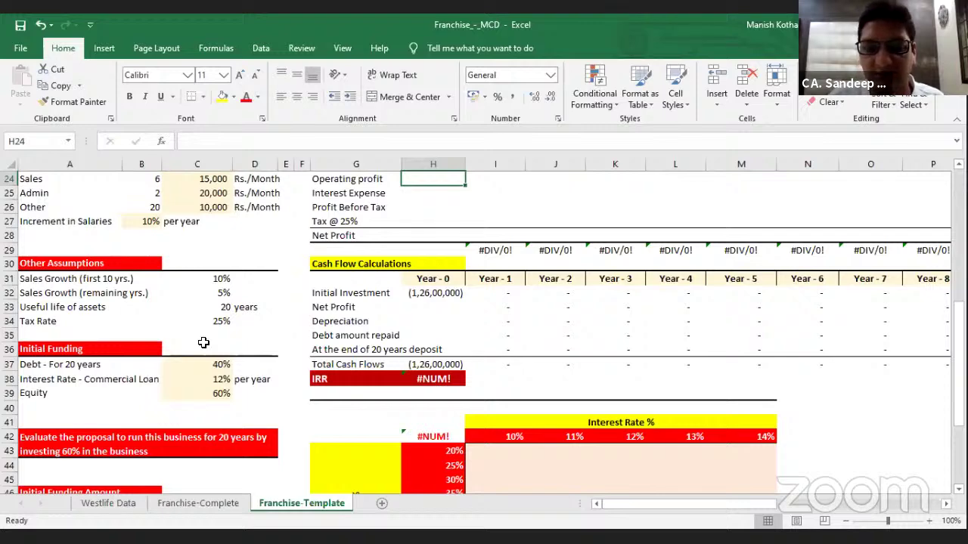
key("Up")
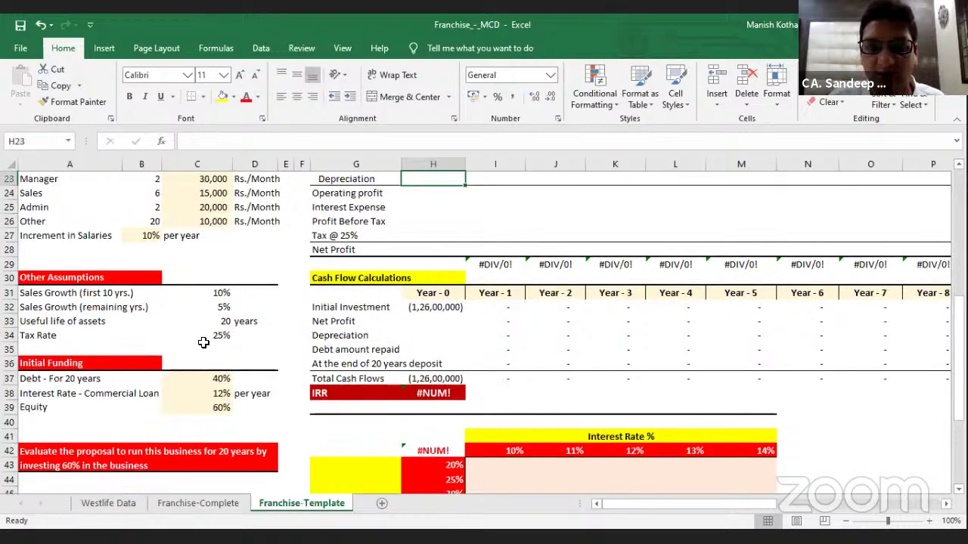
key("Up")
key("Up")
key("ctrl+Up")
key("ctrl+Up")
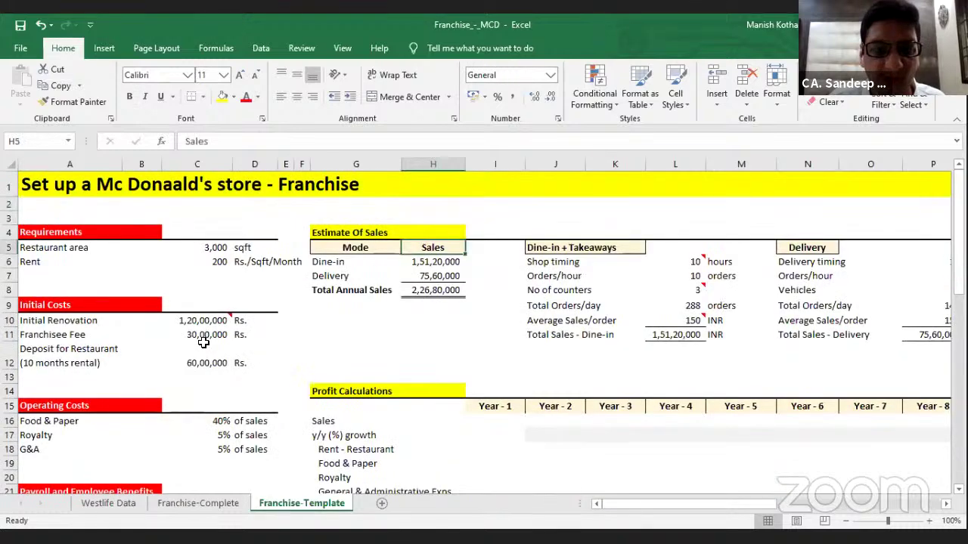
key("Down")
key("Down")
key("Down")
key("Down")
key("Down")
key("Down")
key("Down")
key("Down")
key("Down")
key("Down")
key("Down")
key("Right")
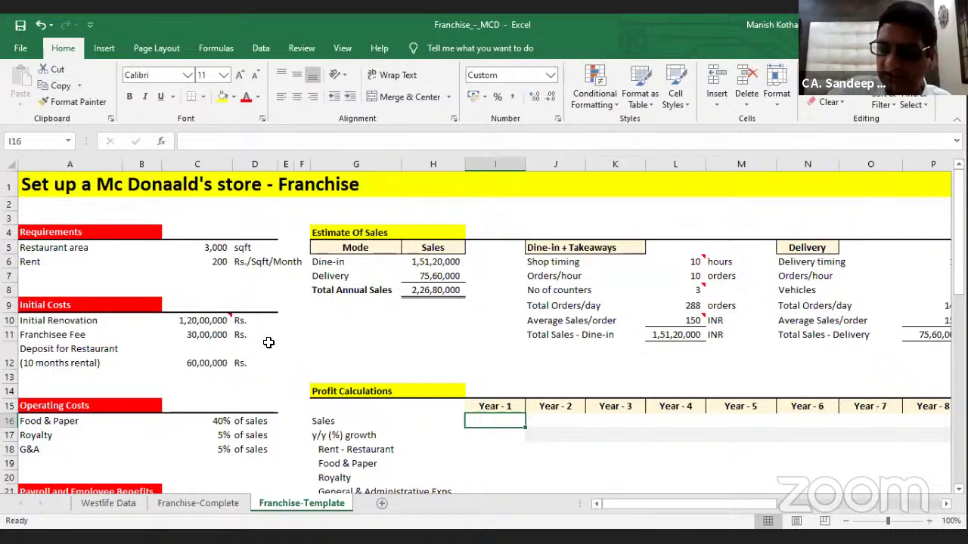
type("=")
key("Up")
key("Up")
key("Up")
key("Up")
key("Up")
key("Up")
key("Up")
key("Up")
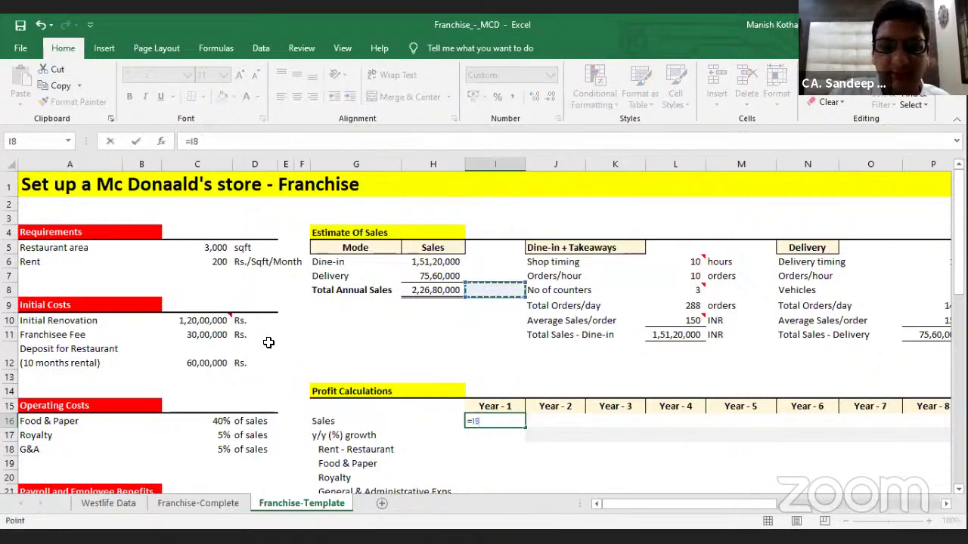
key("Up")
key("Up")
key("Up")
key("Left")
key("Left")
key("Down")
key("Down")
key("Down")
key("Right")
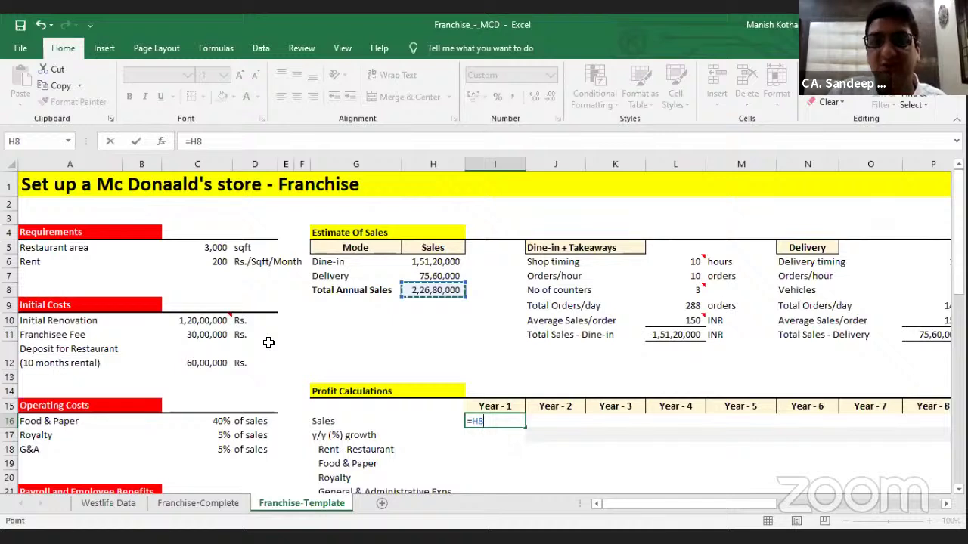
key("Return")
Link the Year-2 y/y (%) growth in J17 to the Sales Growth (first 10 yrs.) assumption in C31
key("Right")
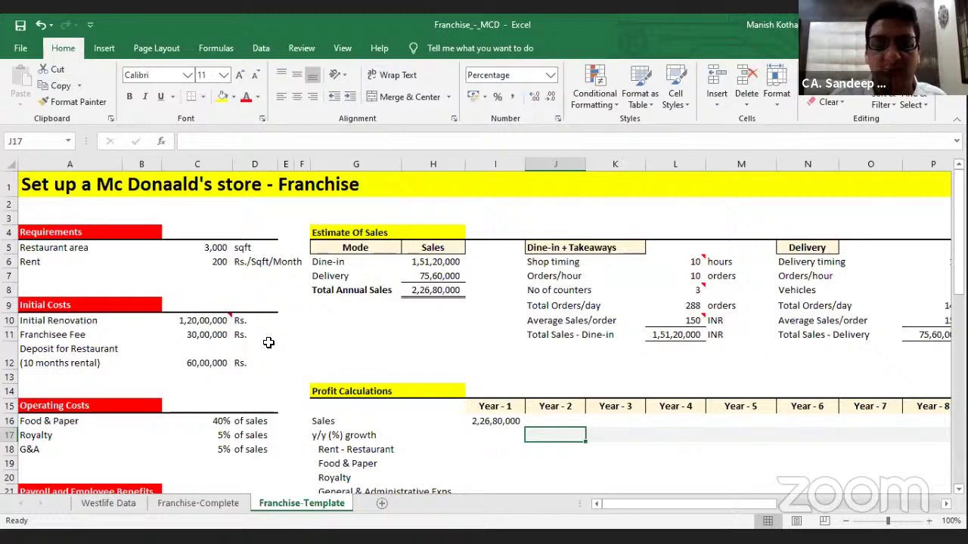
type("=")
key("Left")
key("Left")
key("Left")
key("Left")
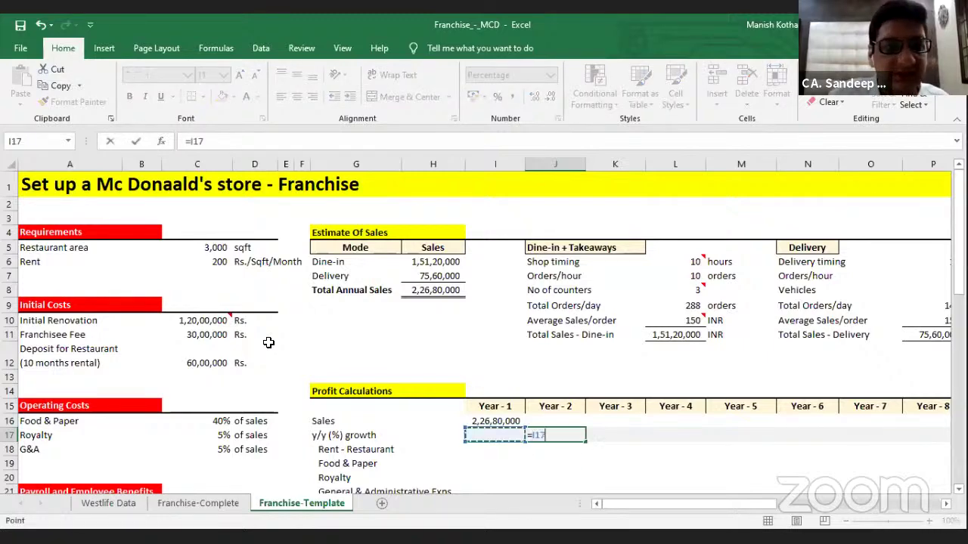
key("Left")
key("Left")
key("Left")
key("Down")
key("Down")
key("Down")
key("Down")
key("Down")
key("Down")
key("Down")
key("Down")
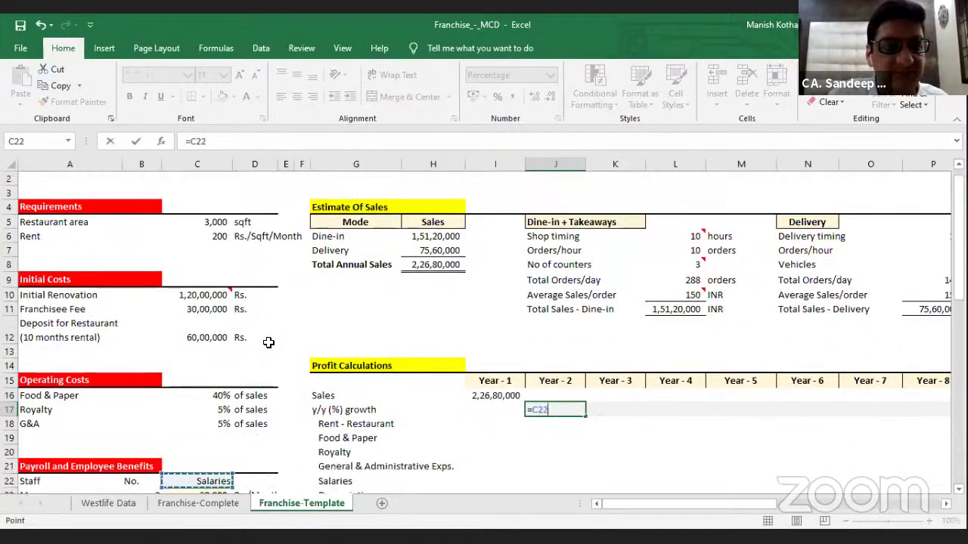
key("Down")
key("Down")
key("Down")
key("Down")
key("Down")
key("Down")
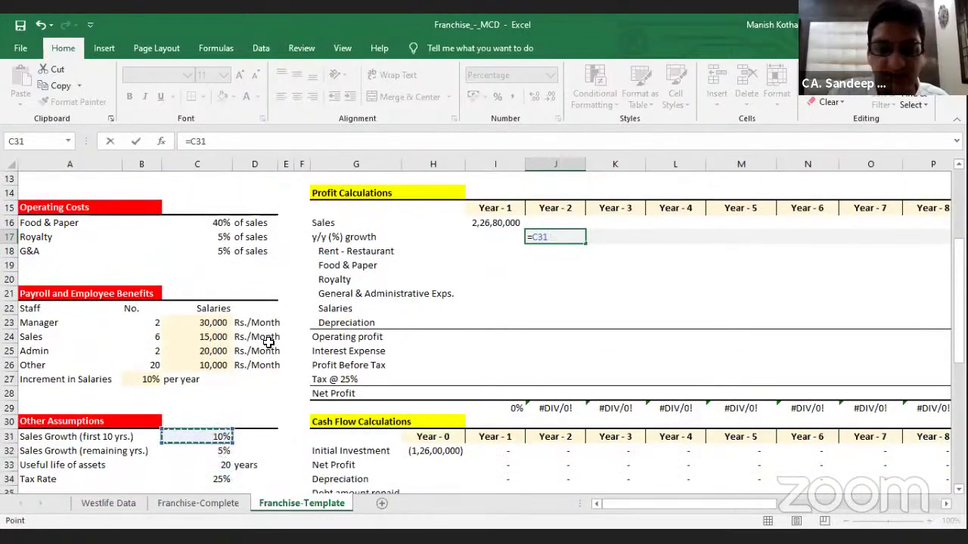
key("Return")
Set the Year-3 y/y (%) growth equal to the Year-2 growth with the formula =J17
key("Up")
key("Right")
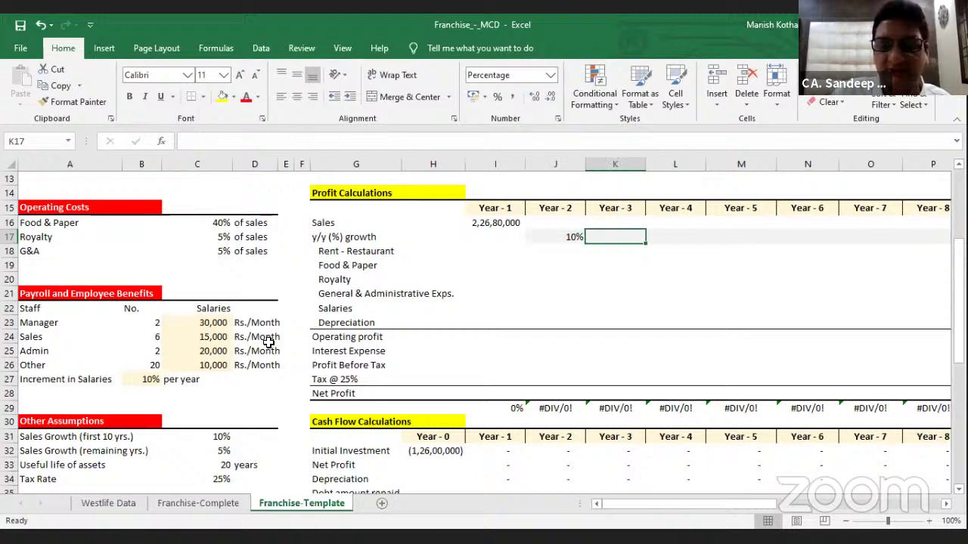
type("=")
key("Left")
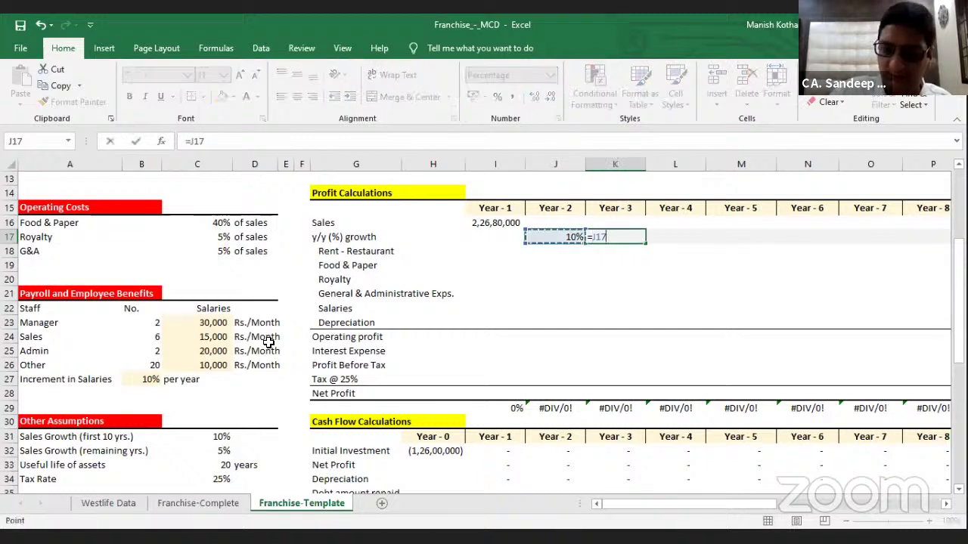
key("Return")
Copy the Year-3 growth formula across the y/y (%) growth row from Year-4 to Year-10
key("Up")
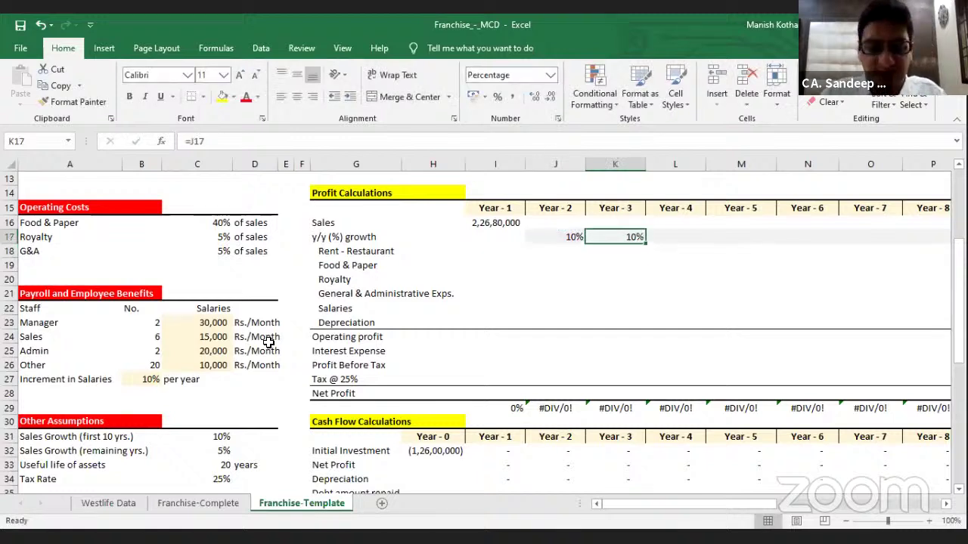
key("ctrl+c")
key("Right")
key("shift+Right")
key("shift+Right")
key("shift+Right")
key("shift+Right")
key("shift+Right")
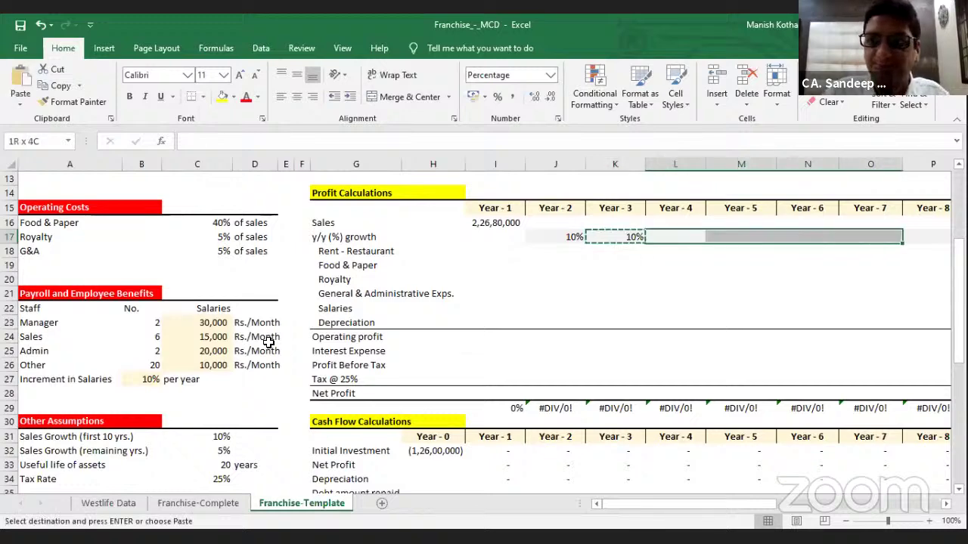
key("shift+Right")
key("Return")
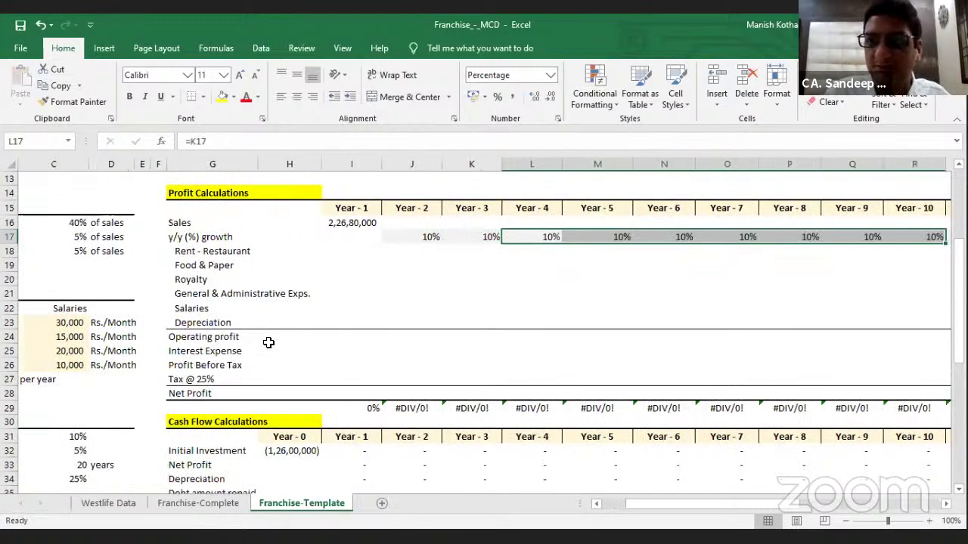
Link the Year-11 y/y (%) growth in S17 to the Sales Growth (remaining yrs.) assumption in C32
key("Right")
key("Right")
key("Right")
key("Right")
key("Right")
key("Right")
key("Right")
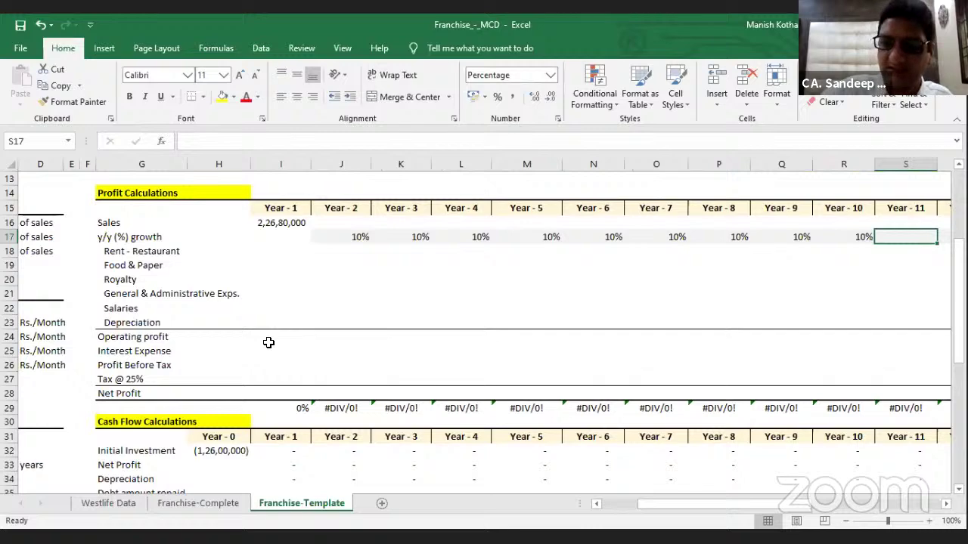
type("=")
key("Left")
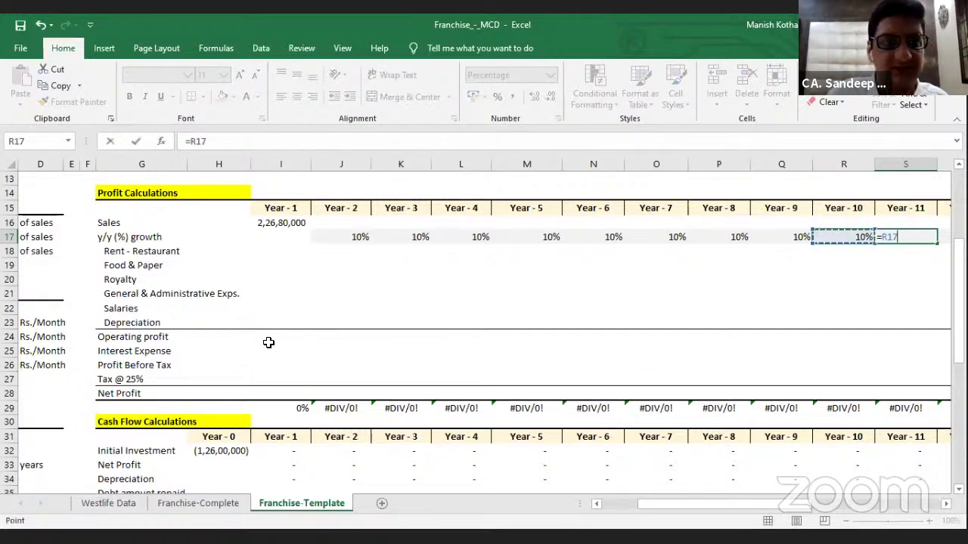
key("Left")
key("Left")
key("Left")
key("Left")
key("Left")
key("Left")
key("Left")
key("Left")
key("Left")
key("Left")
key("Left")
key("Left")
key("Left")
key("Left")
key("Left")
key("Left")
key("Left")
key("Down")
key("Down")
key("Down")
key("Down")
key("Down")
key("Down")
key("Down")
key("Down")
key("Down")
key("Down")
key("Down")
key("Down")
key("Down")
key("Down")
key("Down")
key("Down")
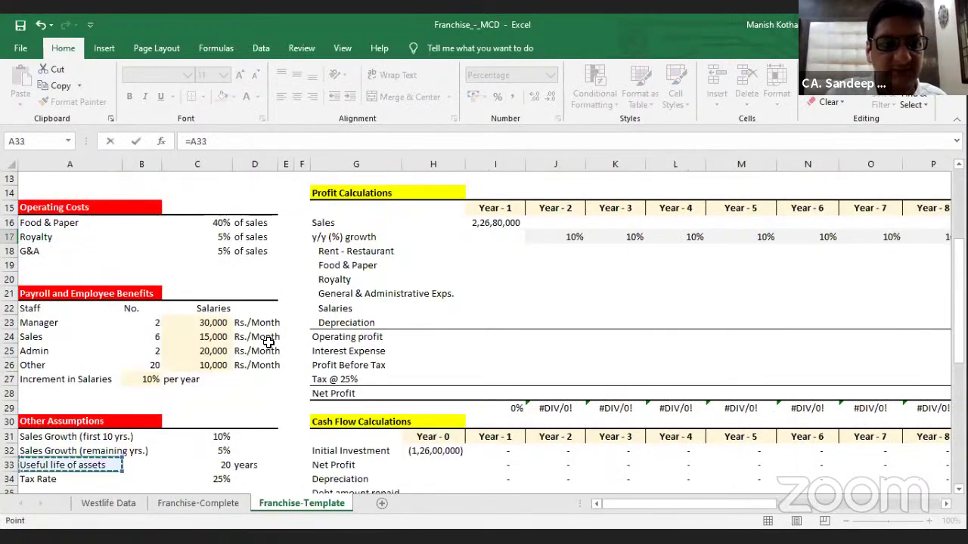
key("Right")
key("Right")
key("Up")
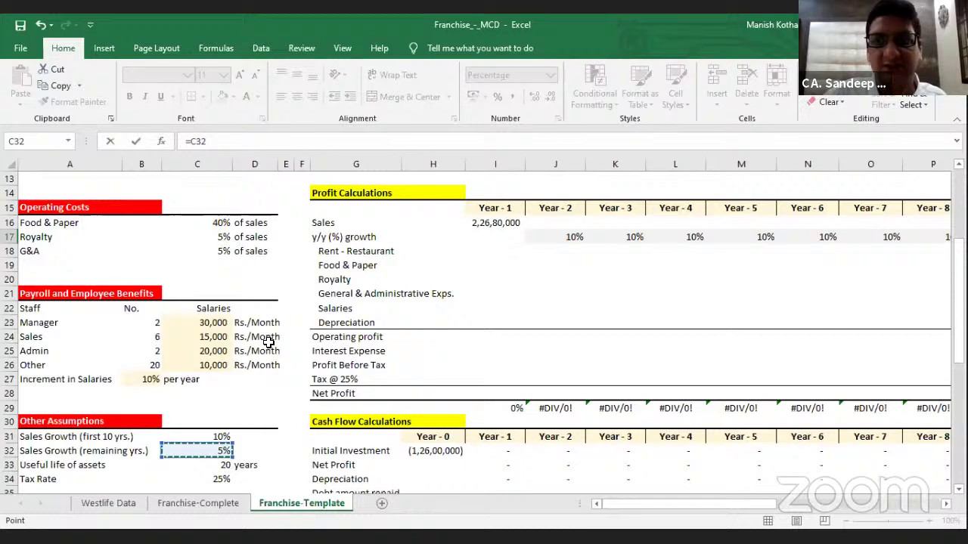
key("Return")
Set the Year-12 y/y (%) growth equal to the Year-11 growth with the formula =S17
key("Up")
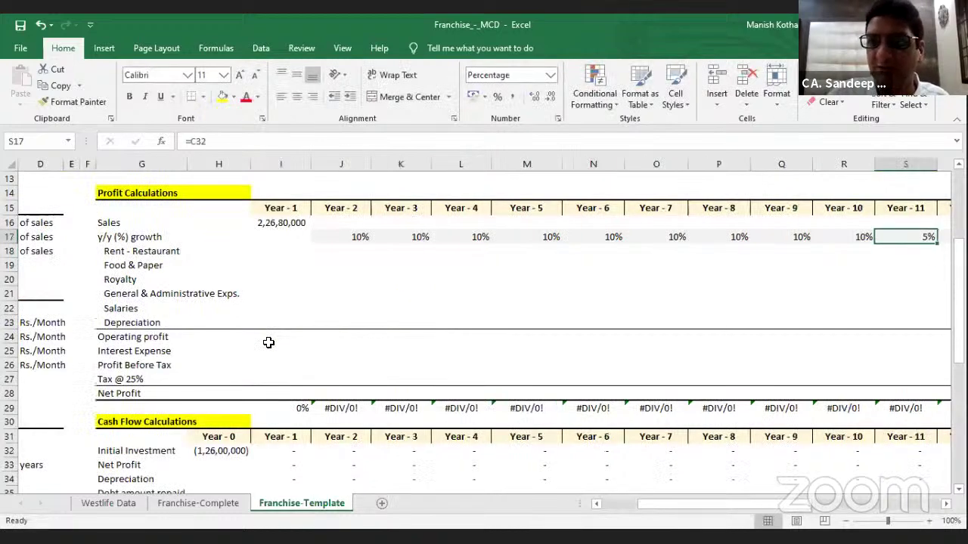
key("Right")
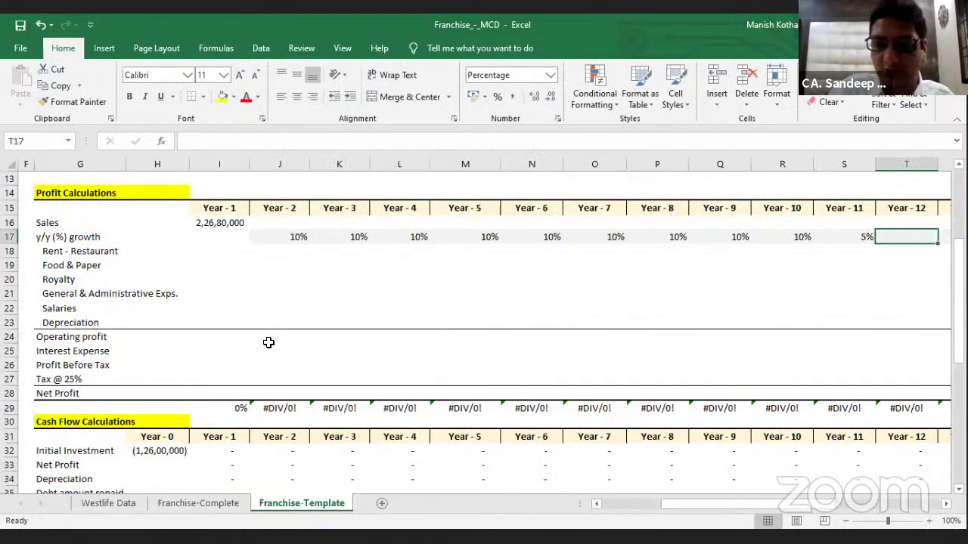
type("=")
key("Left")
key("Return")
key("Up")
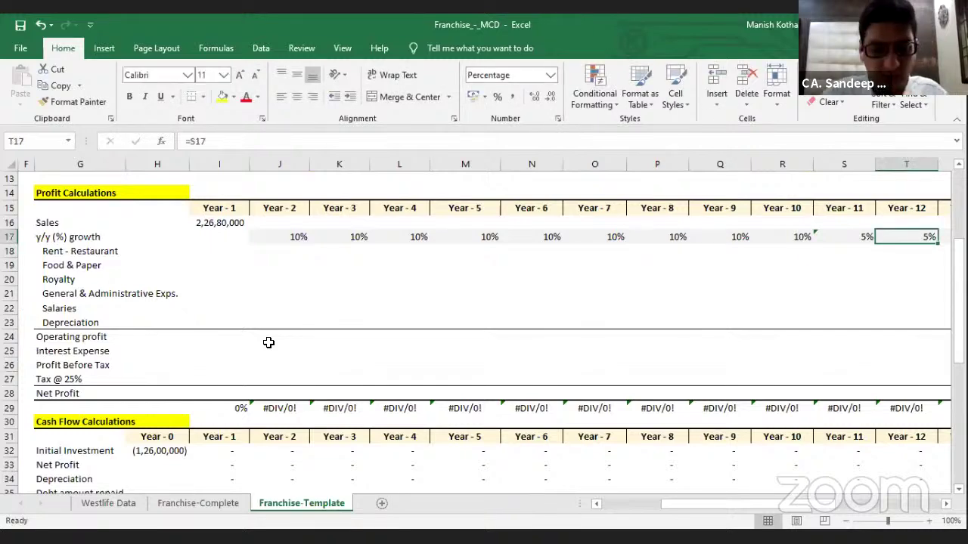
Copy the Year-12 growth formula across the y/y (%) growth row from Year-13 to Year-20
key("ctrl+c")
key("Right")
key("shift+Right")
key("shift+Right")
key("shift+Right")
key("shift+Right")
key("shift+Right")
key("shift+Right")
key("shift+Right")
key("shift+Right")
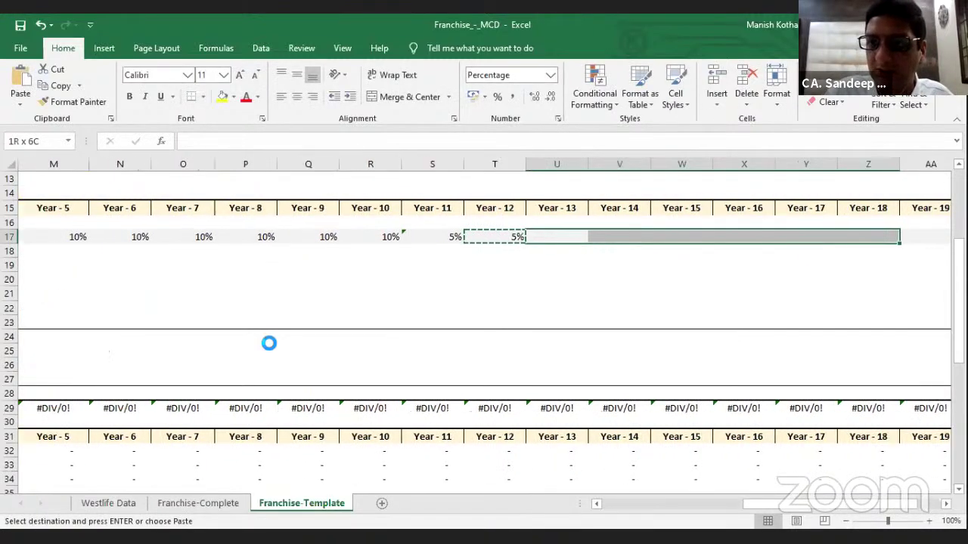
key("shift+Left")
key("shift+Tab")
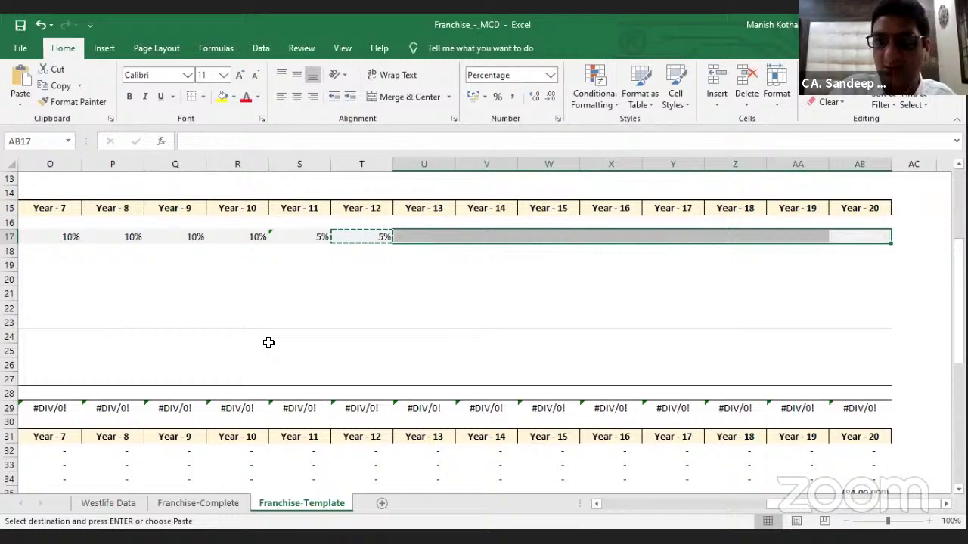
key("Return")
Calculate Year-2 Sales in J16 by growing Year-1 Sales by the Year-2 growth rate with the formula =I16*(1+J17)
key("Left")
key("Left")
key("Left")
key("Left")
key("Left")
key("Left")
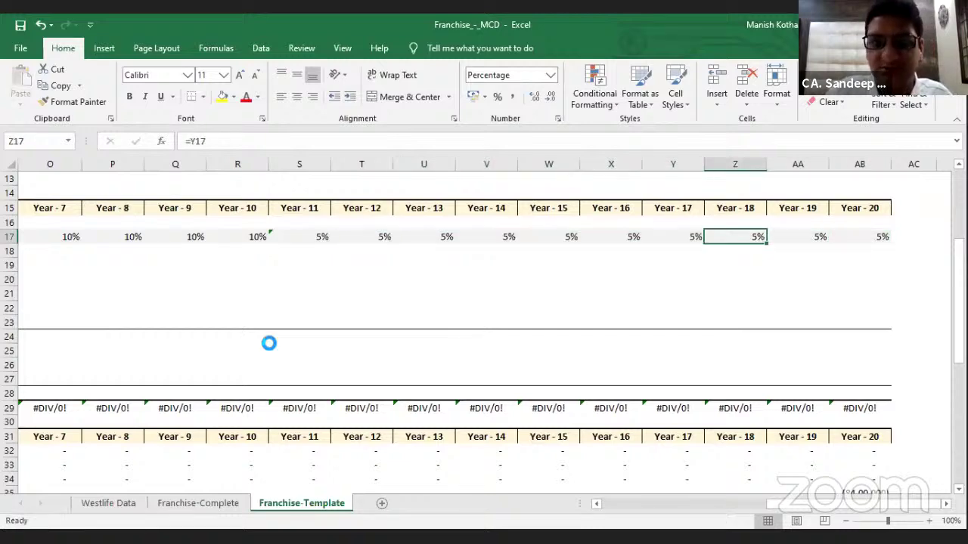
key("Left")
key("Left")
key("Left")
key("Left")
key("Left")
key("Left")
key("Left")
key("Left")
key("Left")
key("Left")
key("Left")
key("Left")
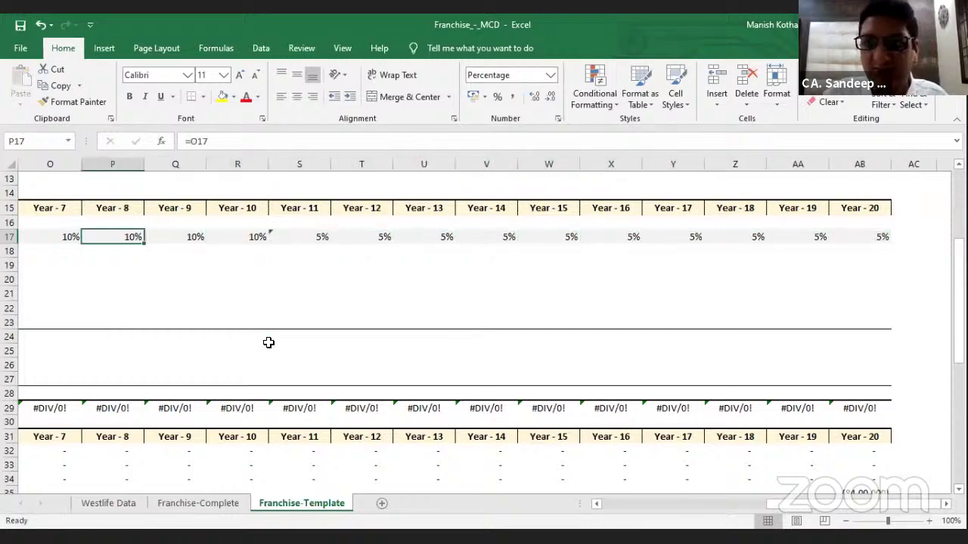
key("Left")
key("Left")
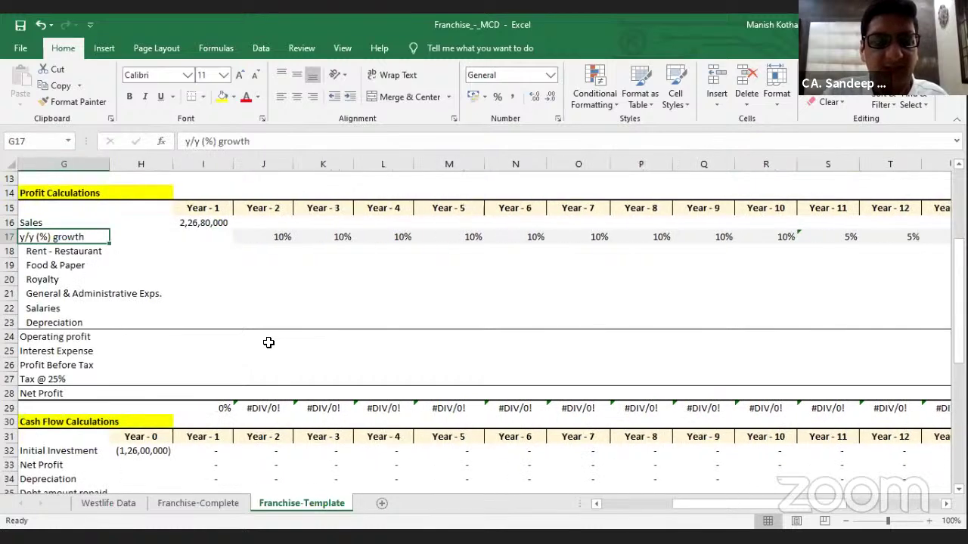
key("Right")
key("Right")
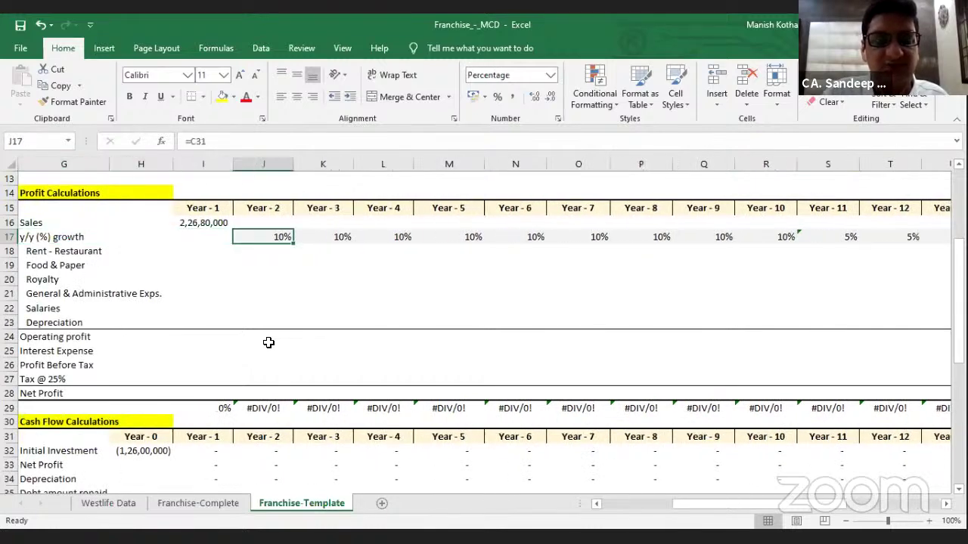
key("Up")
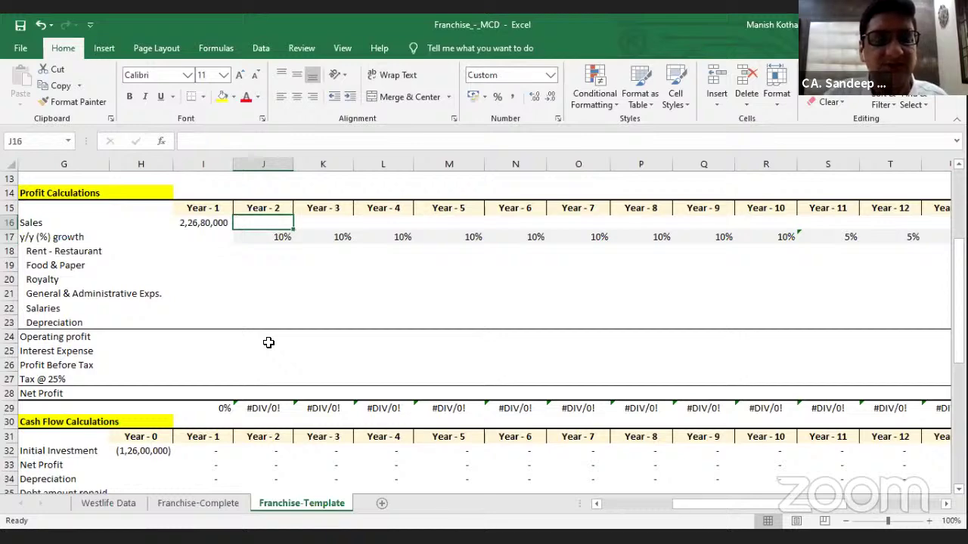
type("=")
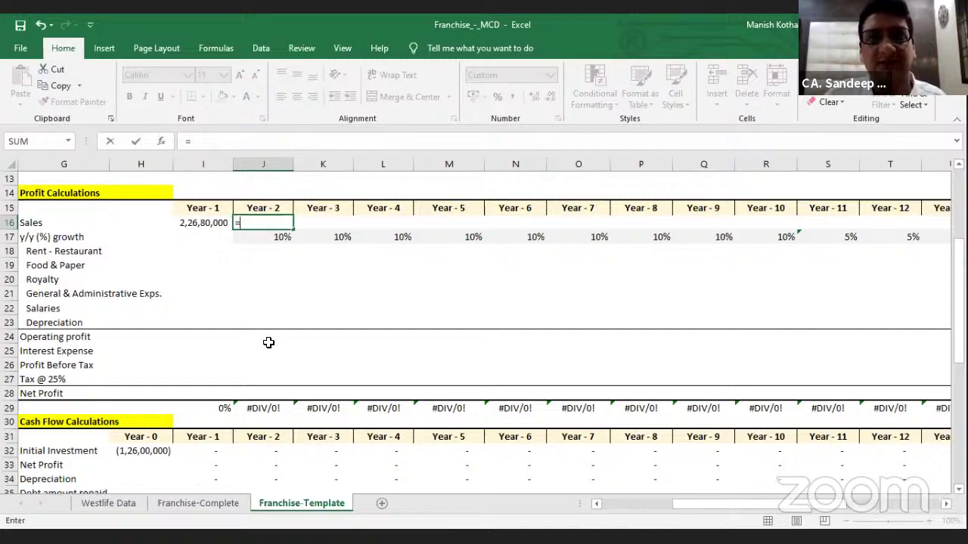
key("Left")
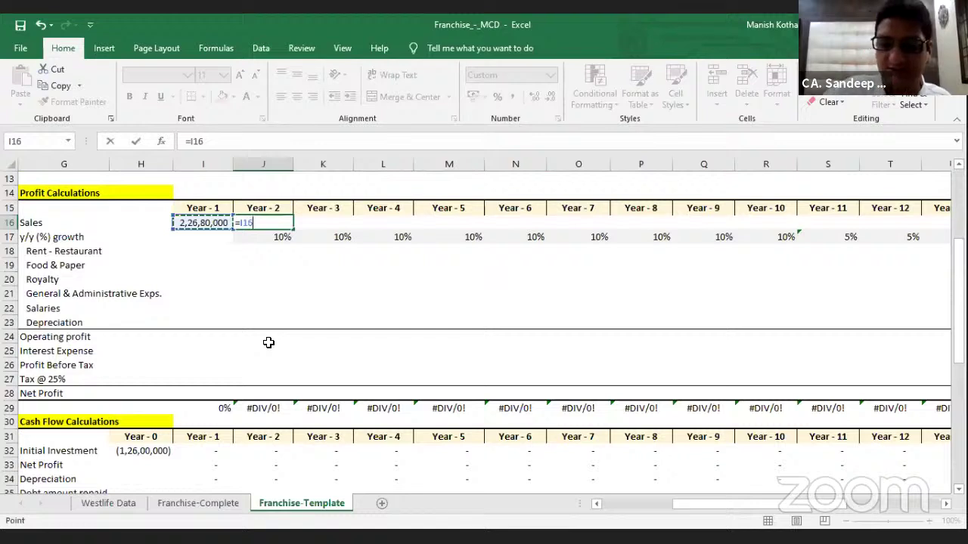
type("*")
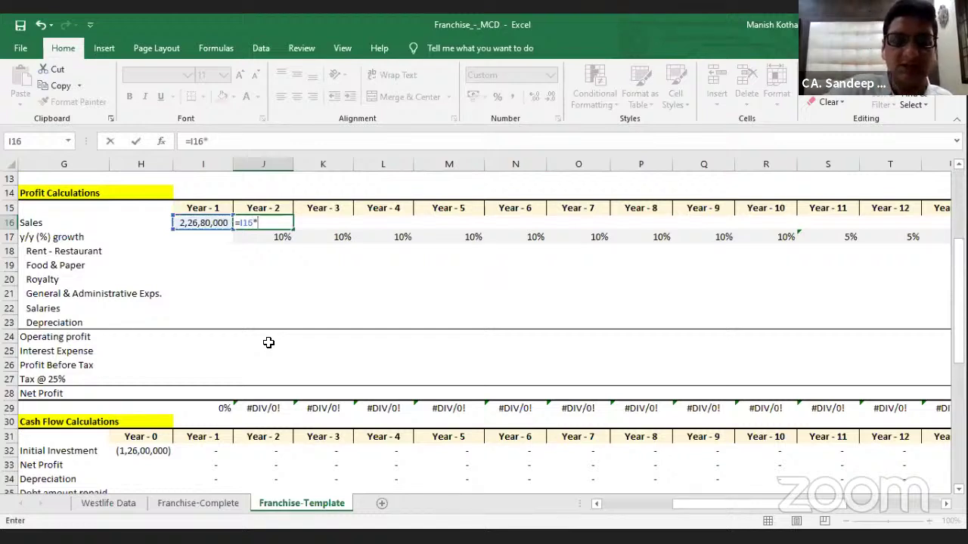
type("(1")
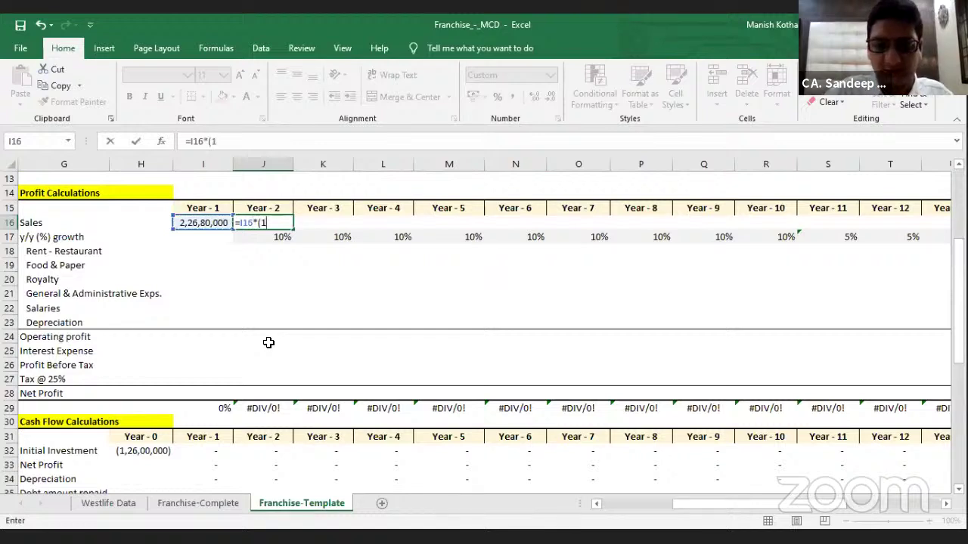
type("+")
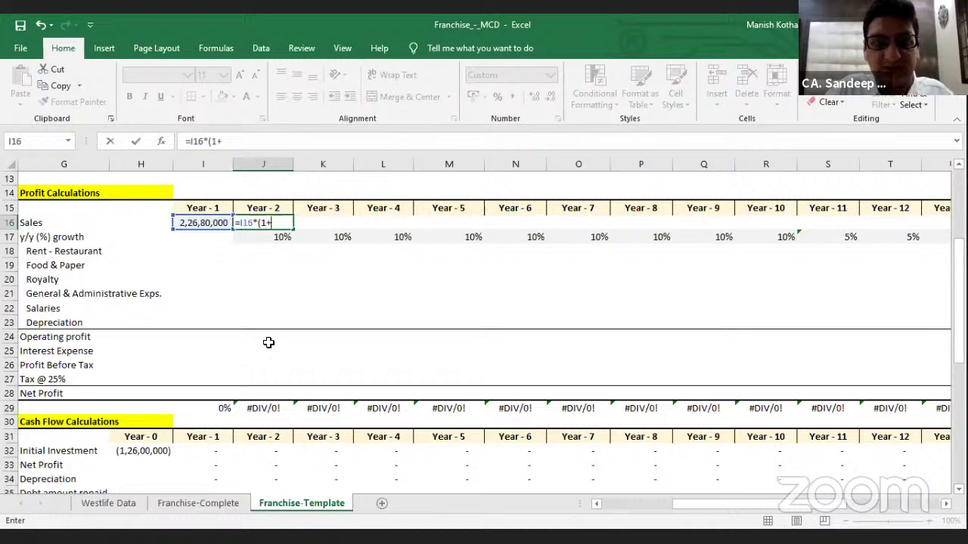
key("Down")
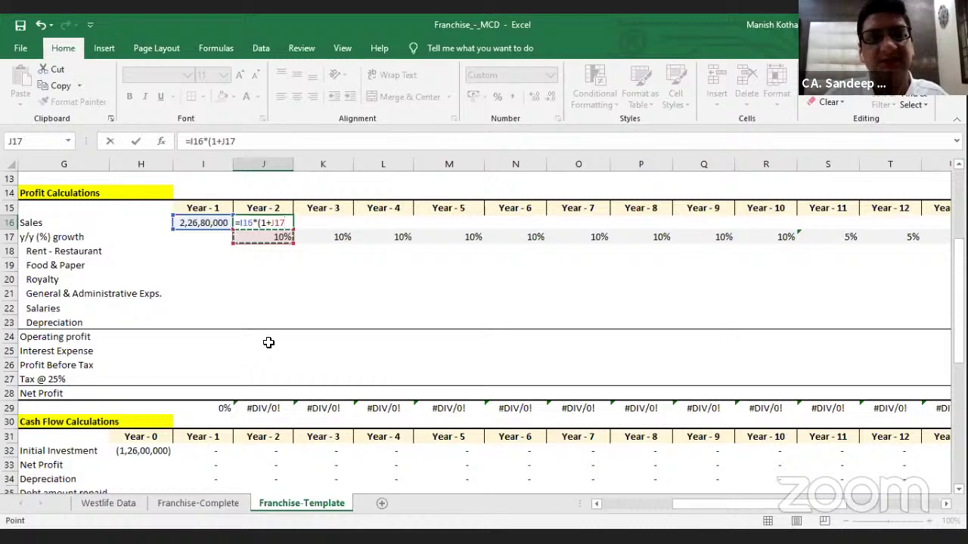
type(")")
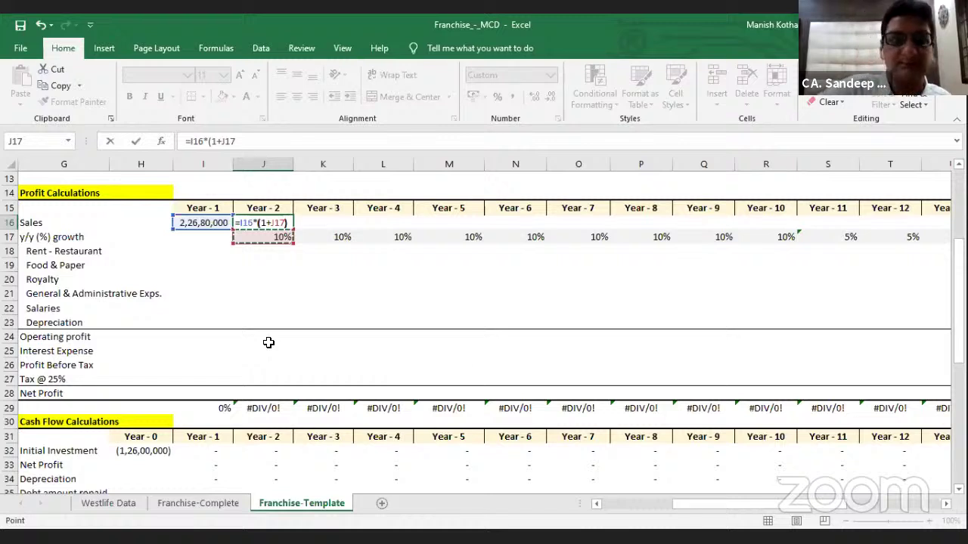
key("ctrl+Return")
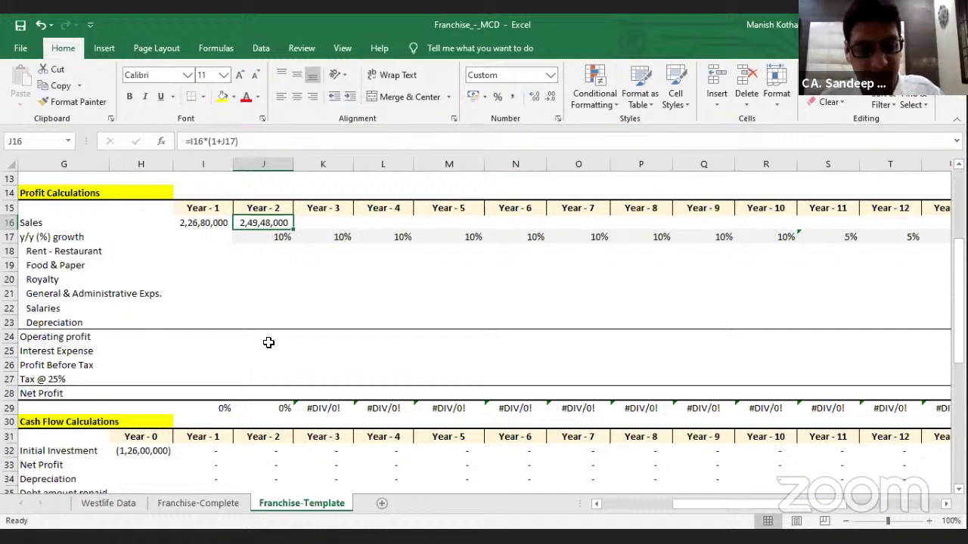
Copy the Year-2 Sales formula and go to the Year-20 cell of the Sales row, AB16
key("ctrl+c")
key("Down")
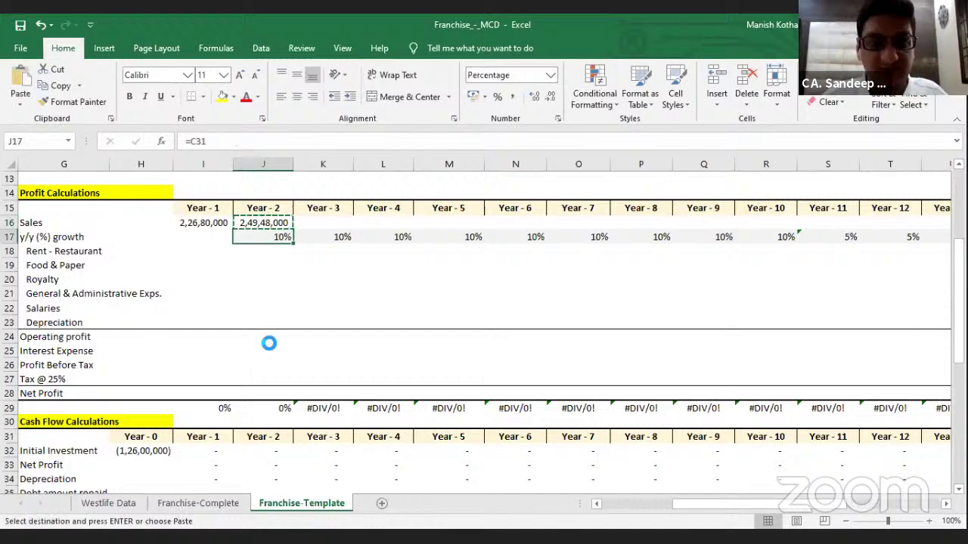
key("ctrl+Right")
key("Up")
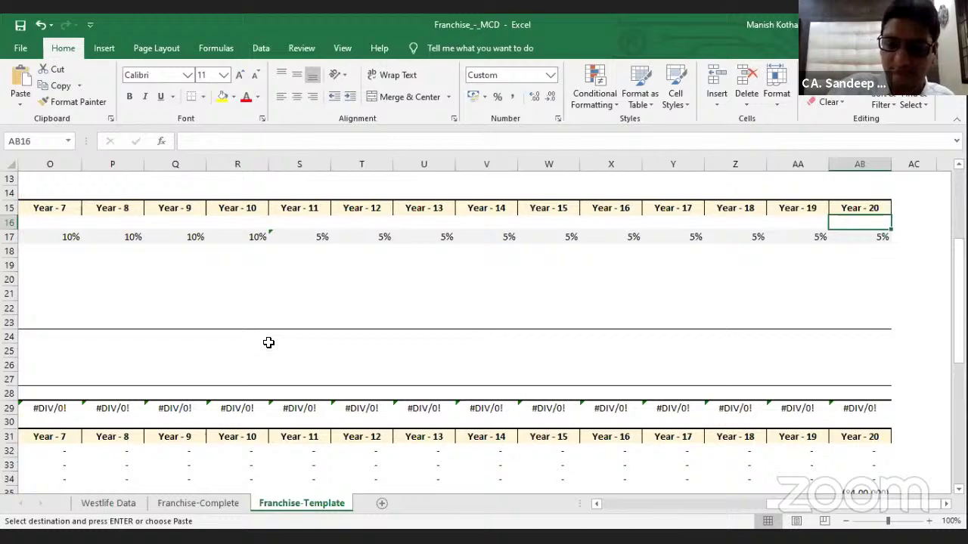
key("ctrl+shift+Left")
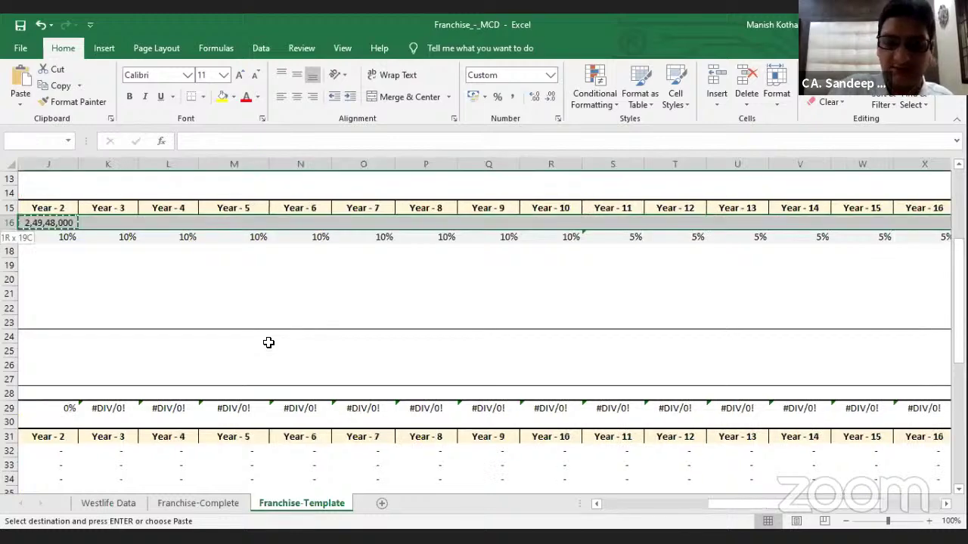
key("ctrl+shift+Right")
key("Return")
key("ctrl+z")
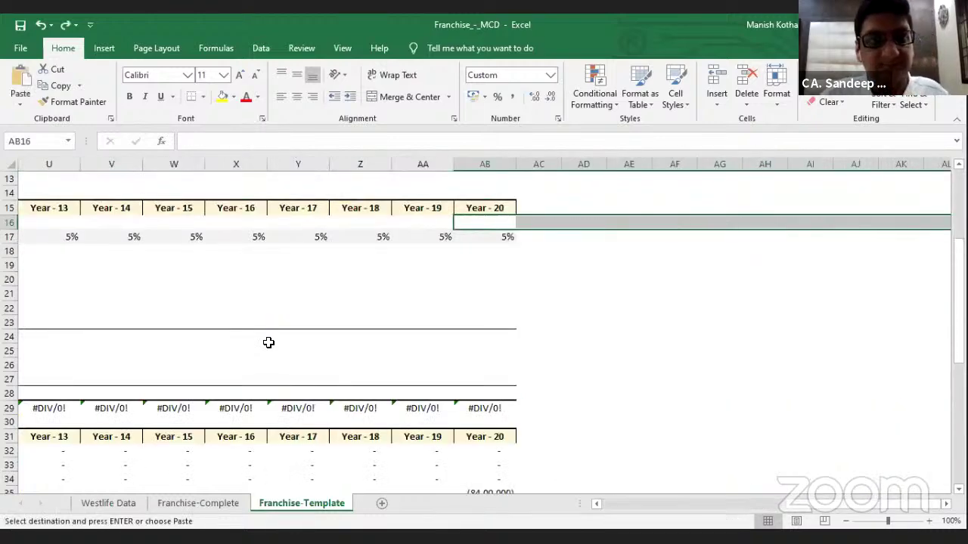
Paste the copied Sales formula across the Sales row from Year-3 to Year-20
key("ctrl+shift+Left")
key("shift+Right")
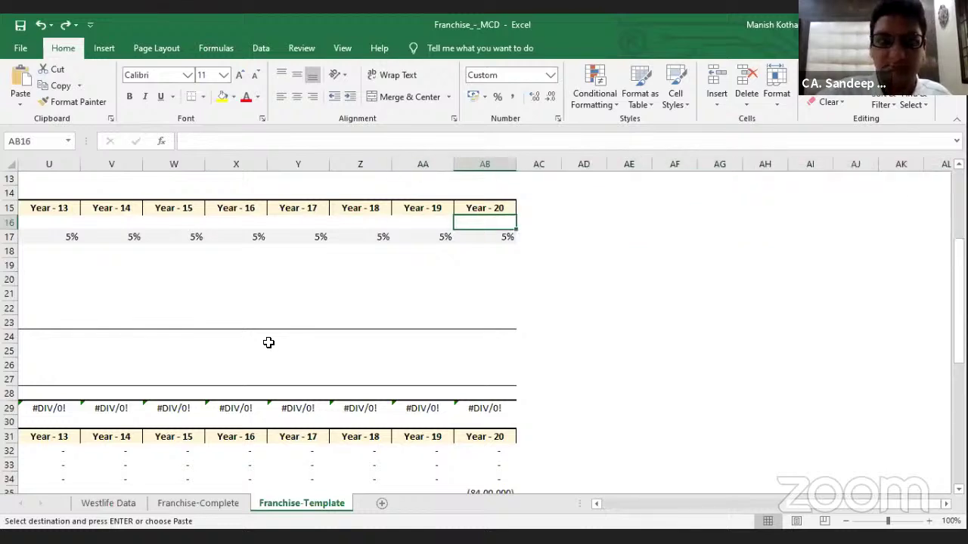
key("ctrl+shift+Left")
key("shift+Right")
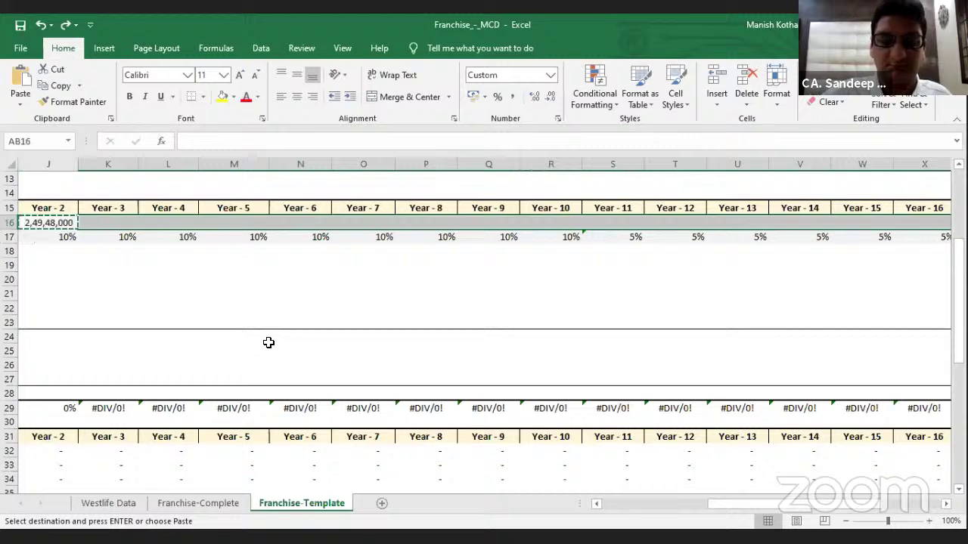
key("Return")
Return to the early years of the Sales row and inspect the cell references of the Year-3 Sales formula
key("Left")
key("Left")
key("Left")
key("Left")
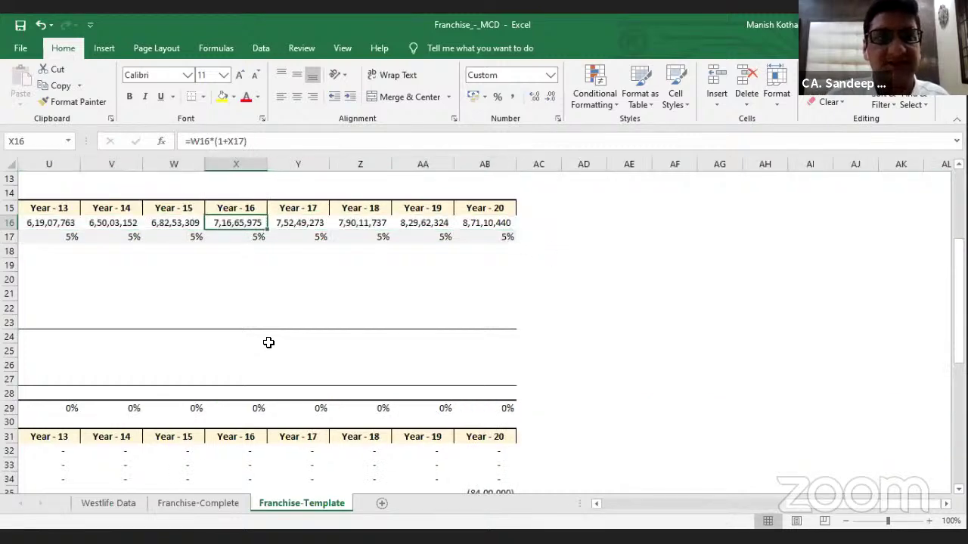
key("ctrl+Left")
key("ctrl+Left")
key("Left")
key("Left")
key("Down")
key("Down")
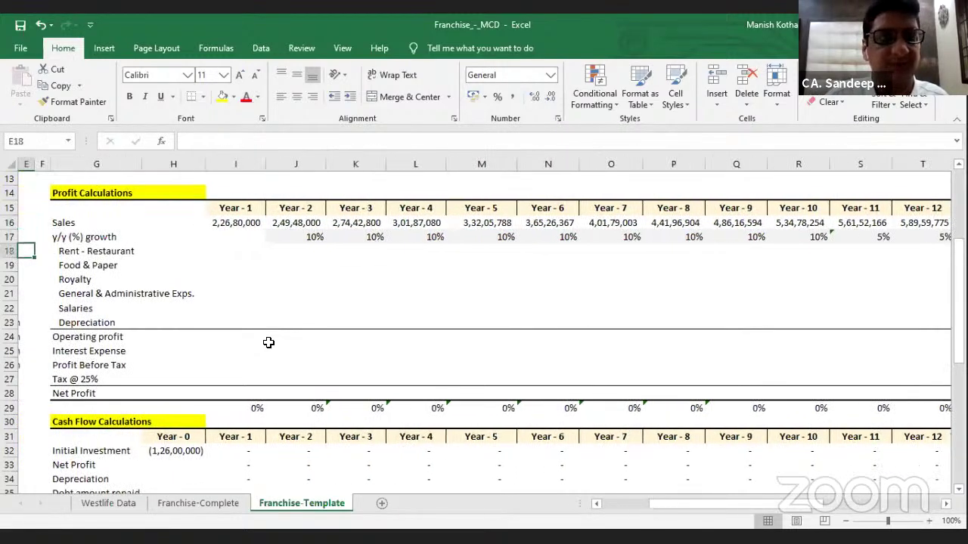
key("Right")
key("Right")
key("Right")
key("Right")
key("Up")
key("Up")
key("Right")
key("Right")
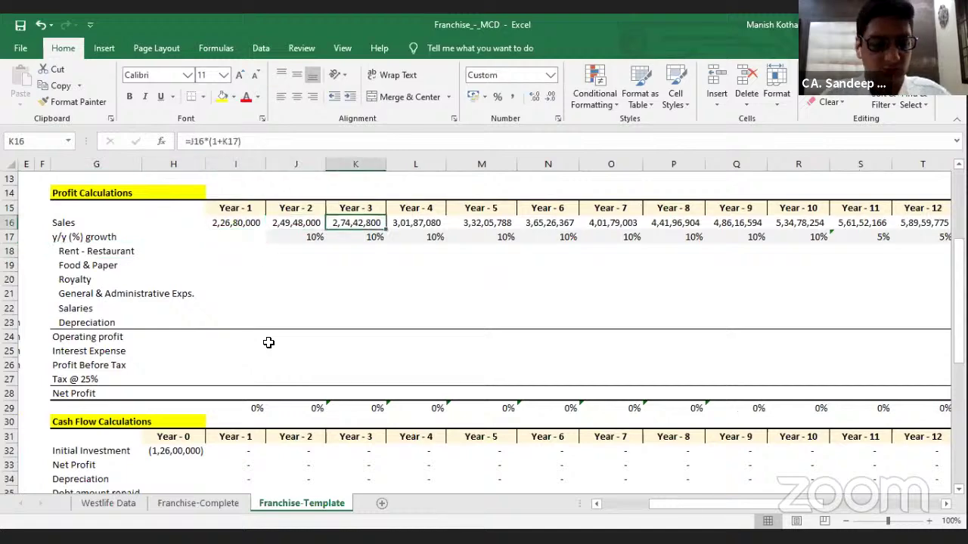
key("F2")
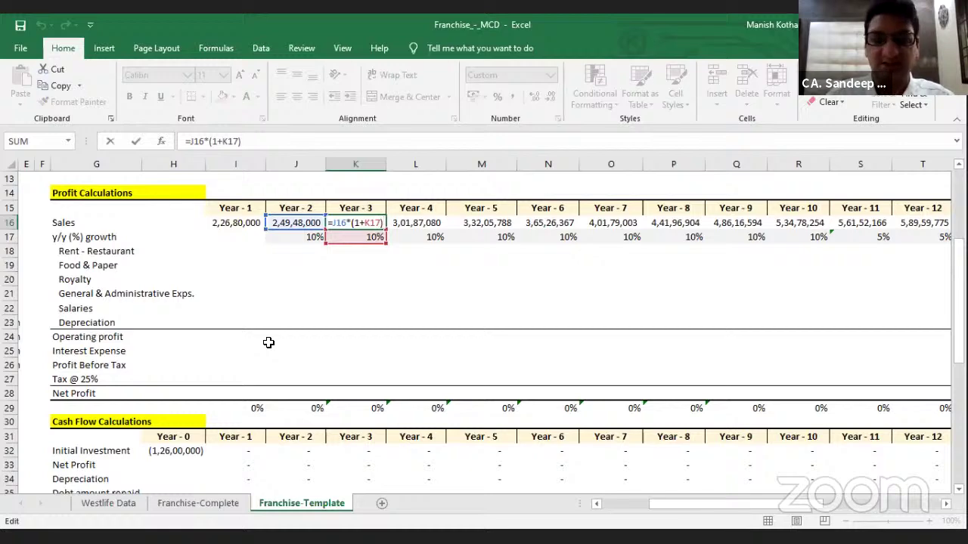
key("Tab")
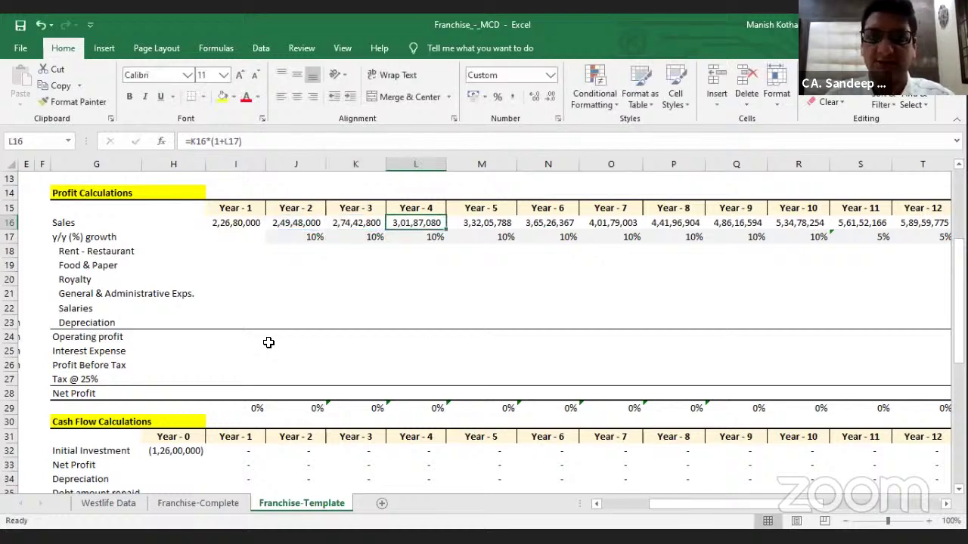
Inspect the cell references of the Year-10 and Year-11 Sales formulas, where the growth assumption changes
key("Right")
key("Right")
key("Right")
key("Right")
key("Right")
key("Right")
key("F2")
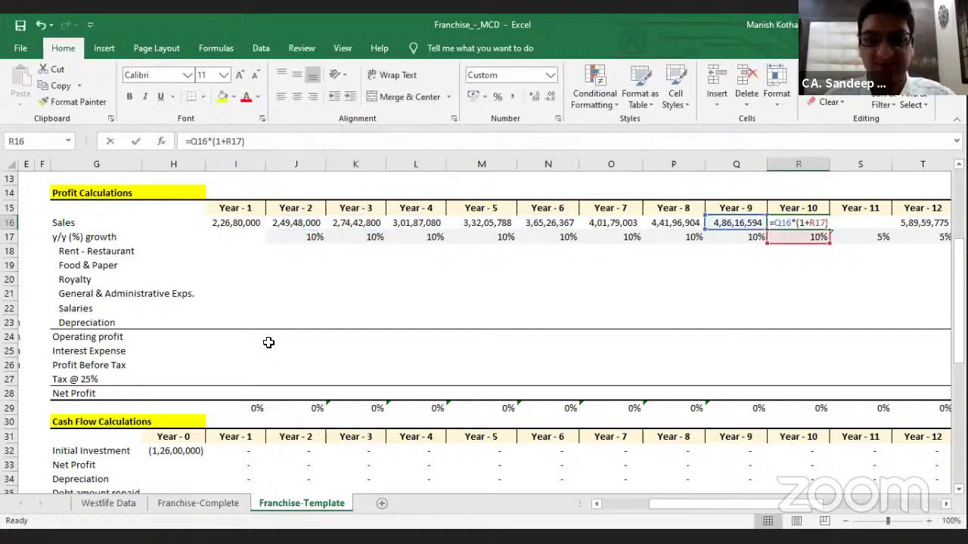
key("Tab")
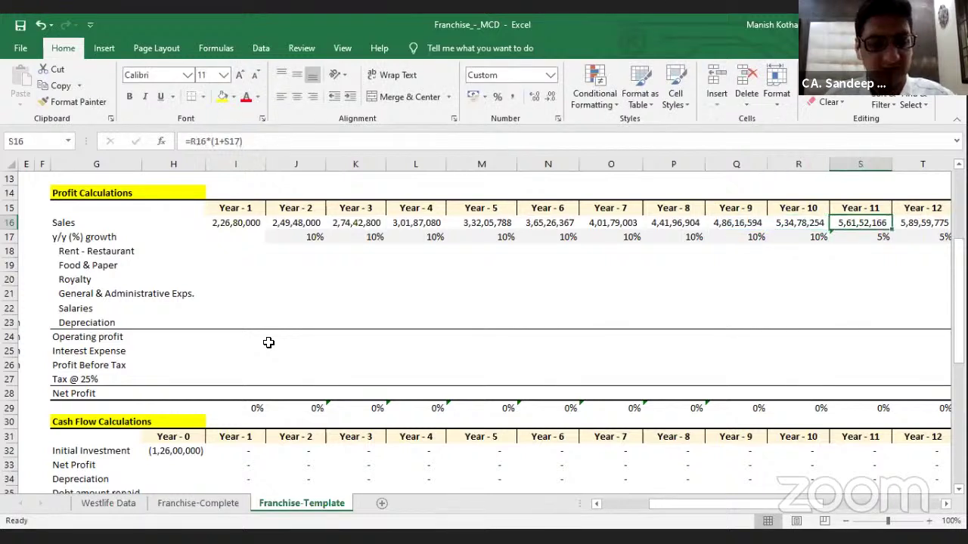
key("F2")
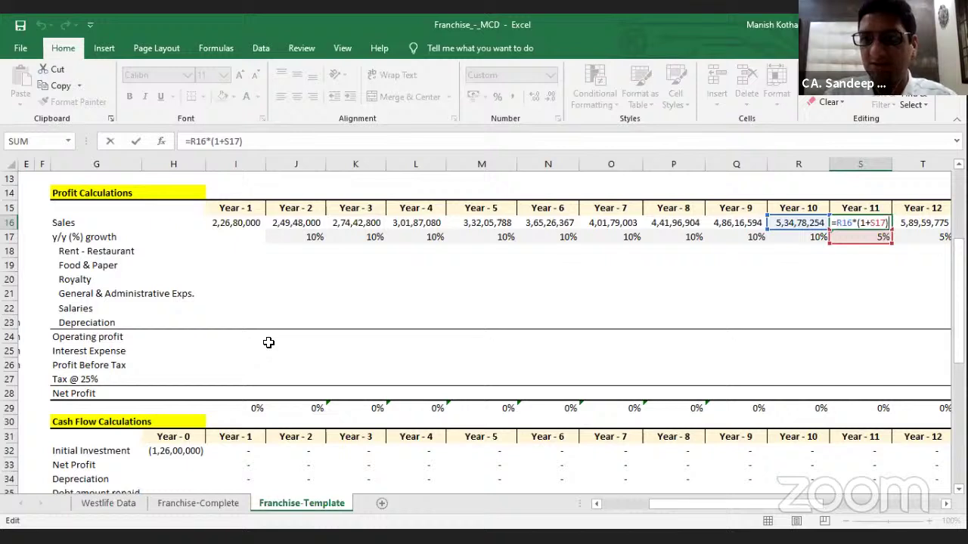
key("Return")
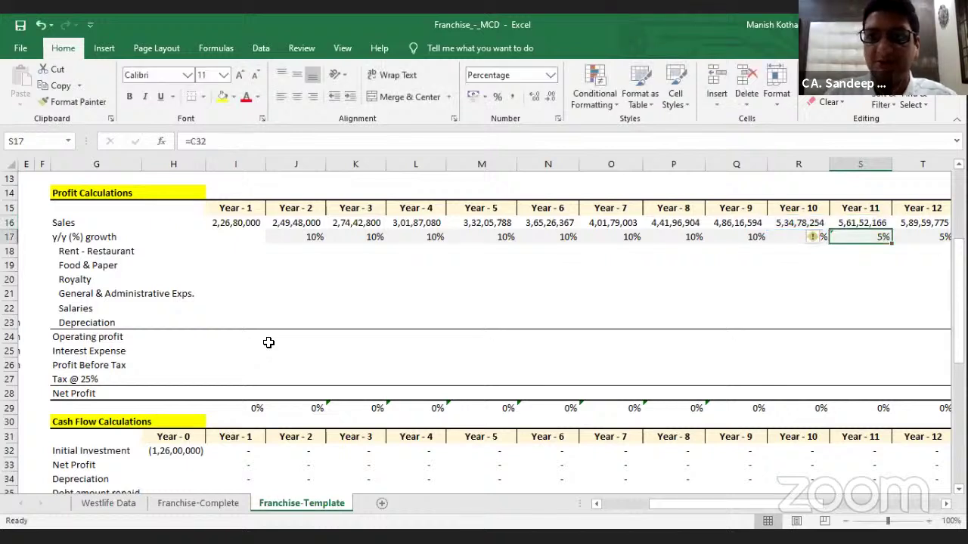
Calculate the Year-1 Rent - Restaurant in I18 as restaurant area times monthly rent per sqft times 12, =C5*C6*12
key("Left")
key("Left")
key("Left")
key("Left")
key("Left")
key("Left")
key("Left")
key("Left")
key("Left")
key("Left")
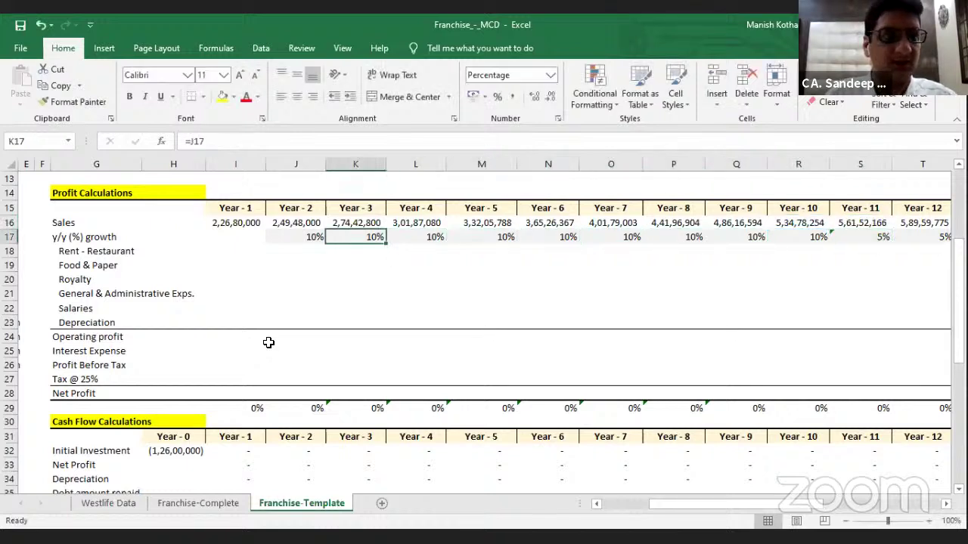
key("Down")
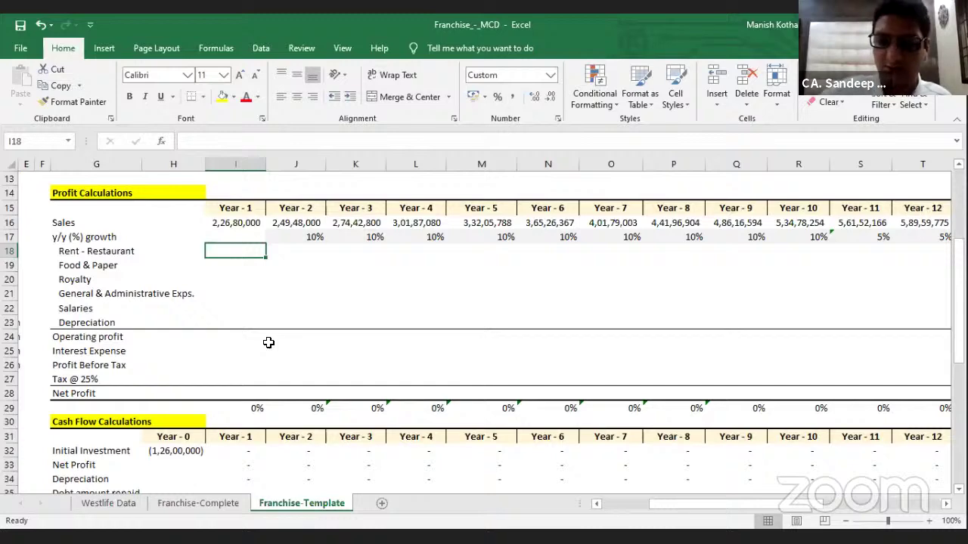
type("=")
key("Left")
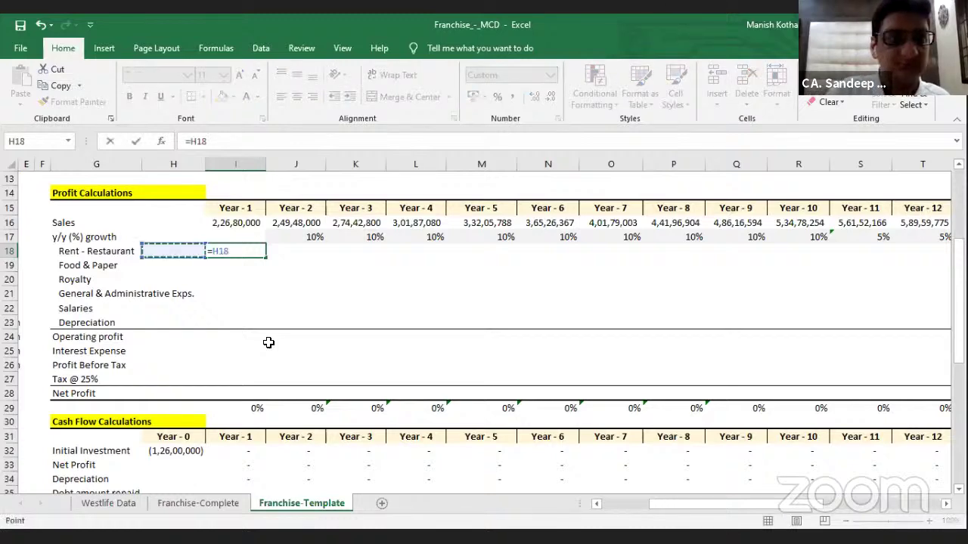
key("Left")
key("Left")
key("Left")
key("Left")
key("Left")
key("Left")
key("Left")
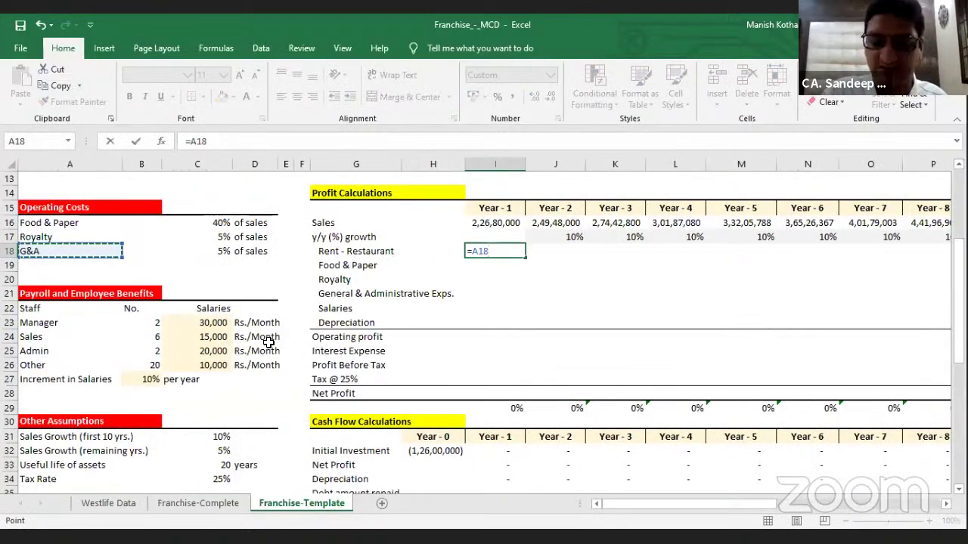
key("Up")
key("Up")
key("Up")
key("Up")
key("Up")
key("Up")
key("Up")
key("Up")
key("Up")
key("Up")
key("Up")
key("Up")
key("Up")
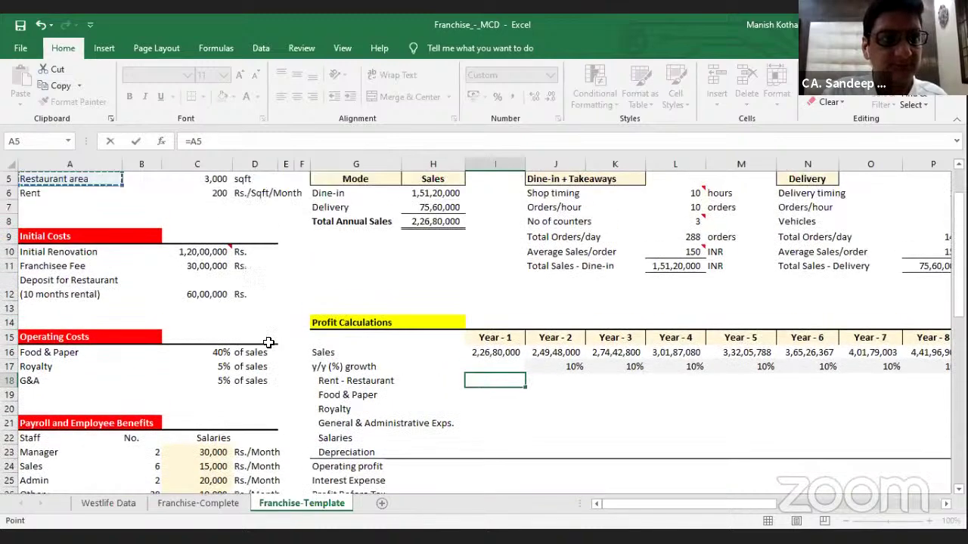
key("Up")
key("Up")
key("Up")
key("Up")
key("Down")
key("Down")
key("Down")
key("Down")
key("Right")
key("Right")
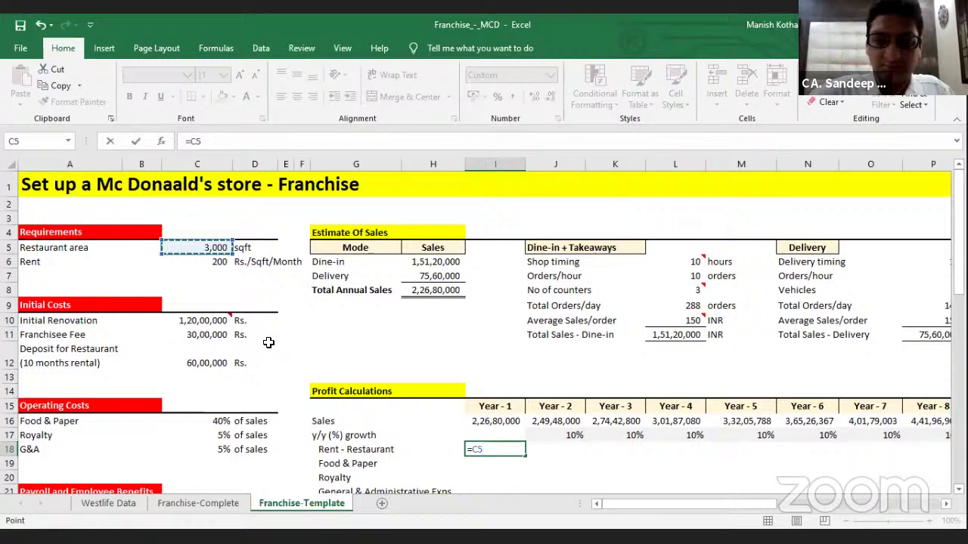
type("*")
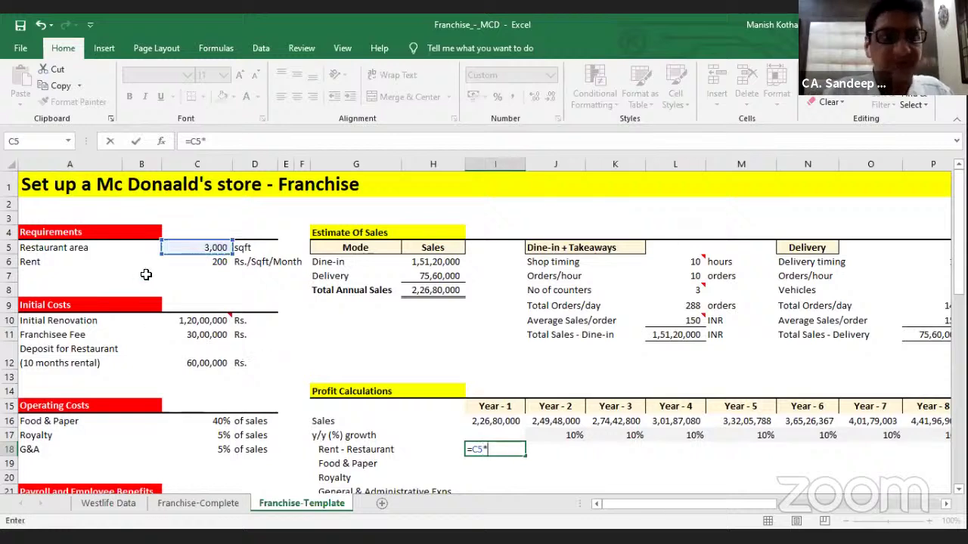
left_click(197, 260)
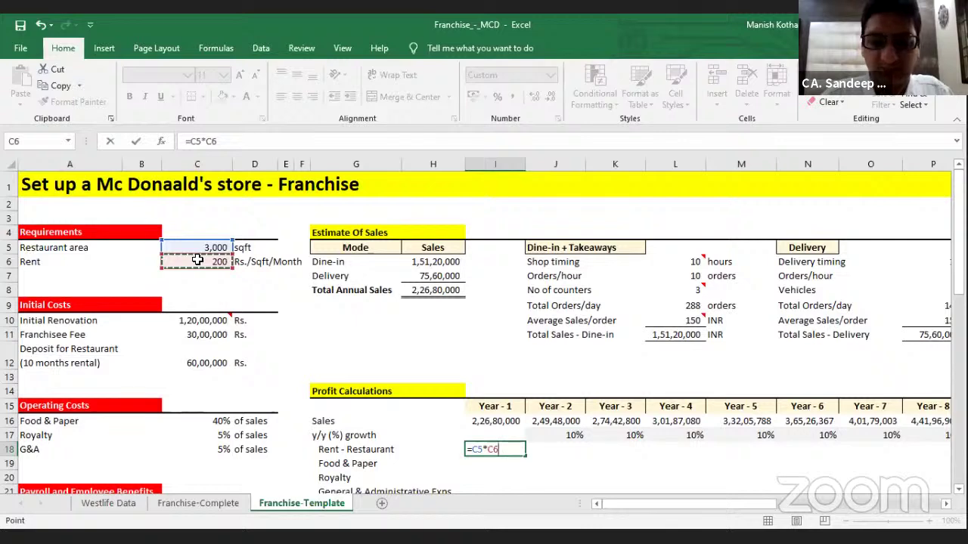
type("*12")
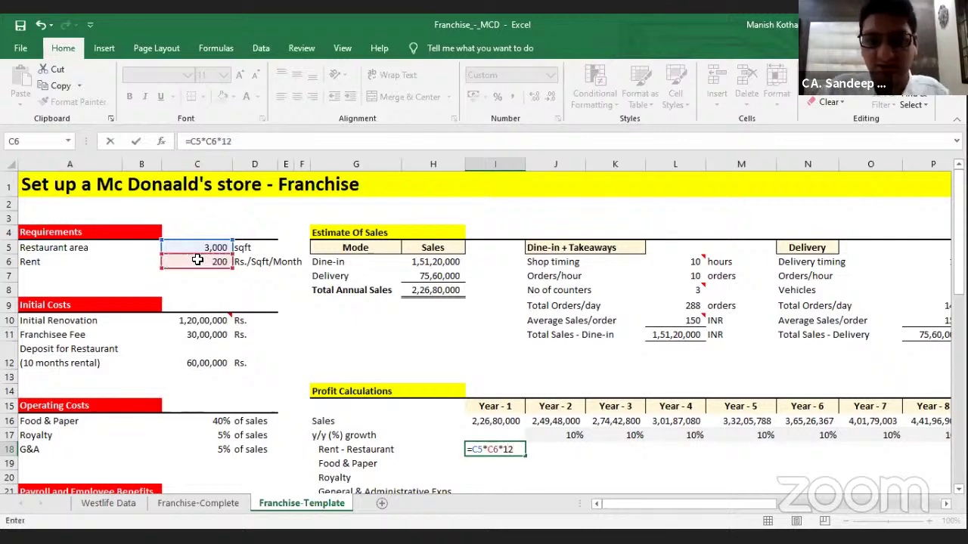
key("ctrl+Return")
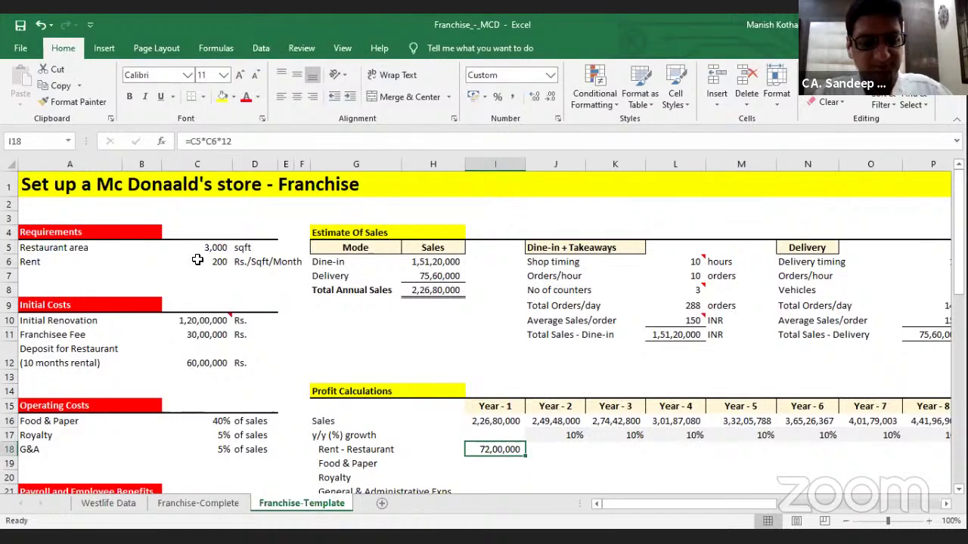
Set the Year-2 Rent in J18 equal to the Year-1 Rent with =I18
key("Right")
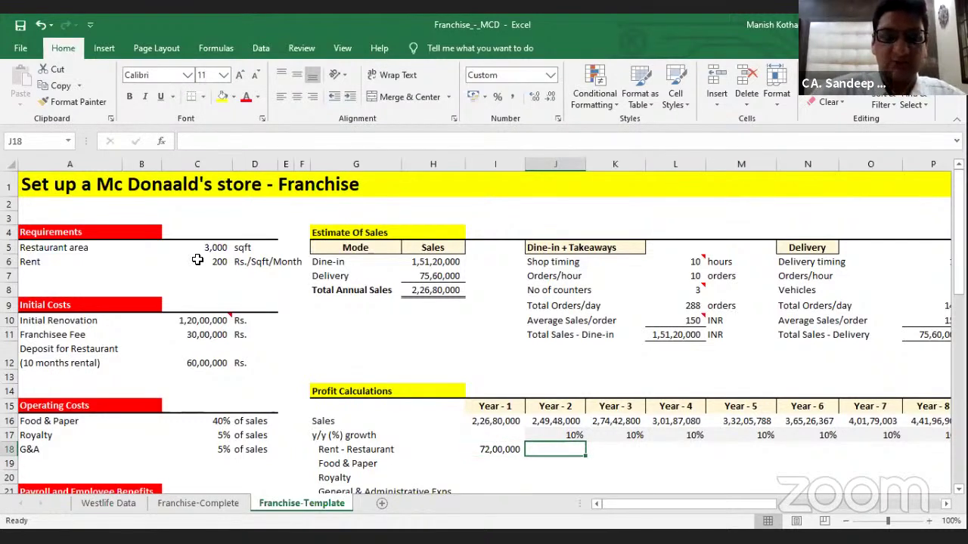
type("=")
key("Left")
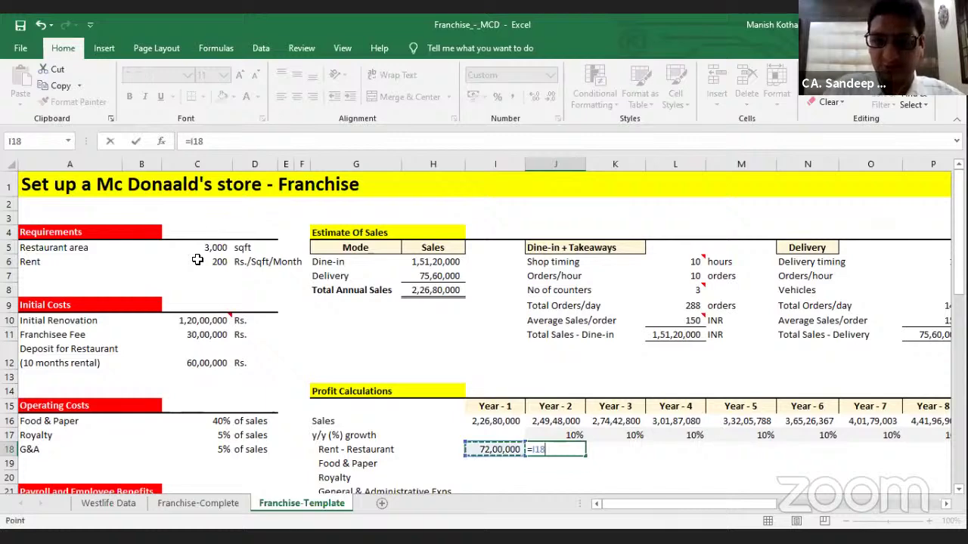
key("Return")
Copy the Year-2 Rent formula and paste it across the Rent row through Year-20, J18:AB18
key("Up")
key("ctrl+c")
key("Up")
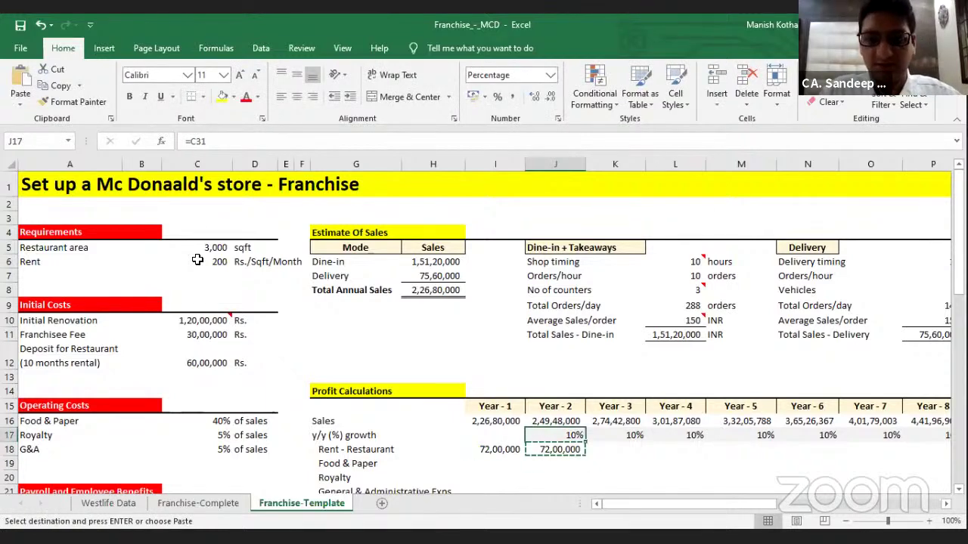
key("ctrl+Right")
key("Down")
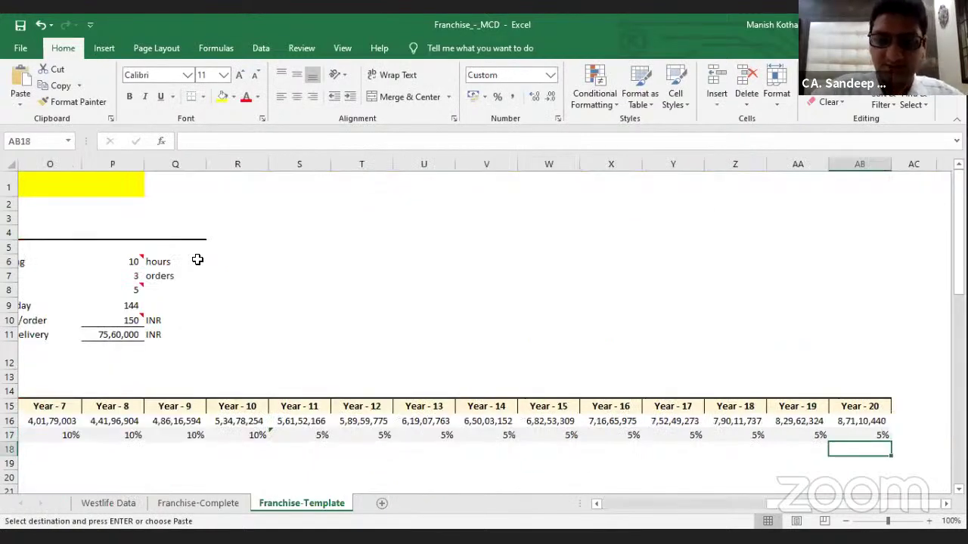
key("ctrl+shift+Left")
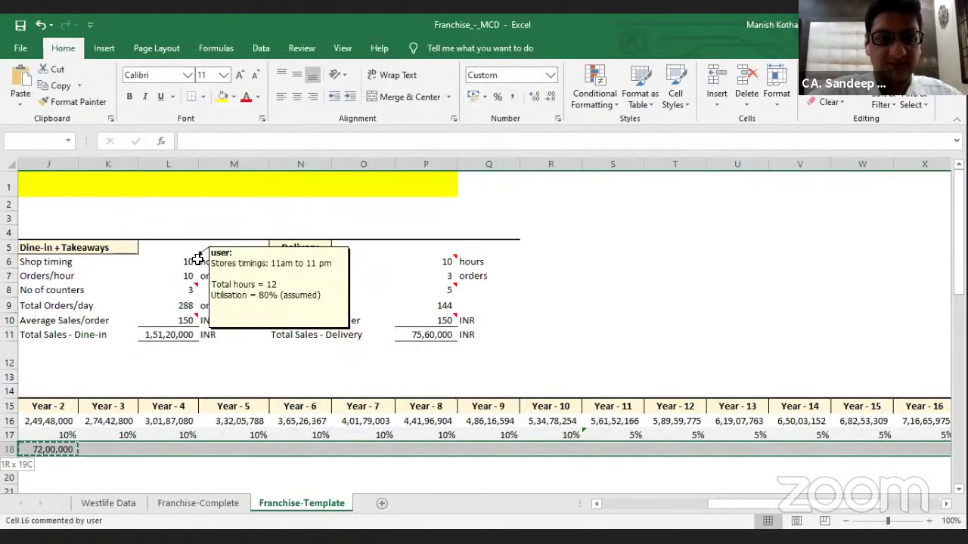
key("ctrl+v")
Check the copied formulas along the Rent - Restaurant row, from the final years back to Year-1
key("ctrl+Right")
key("Left")
key("Left")
key("Left")
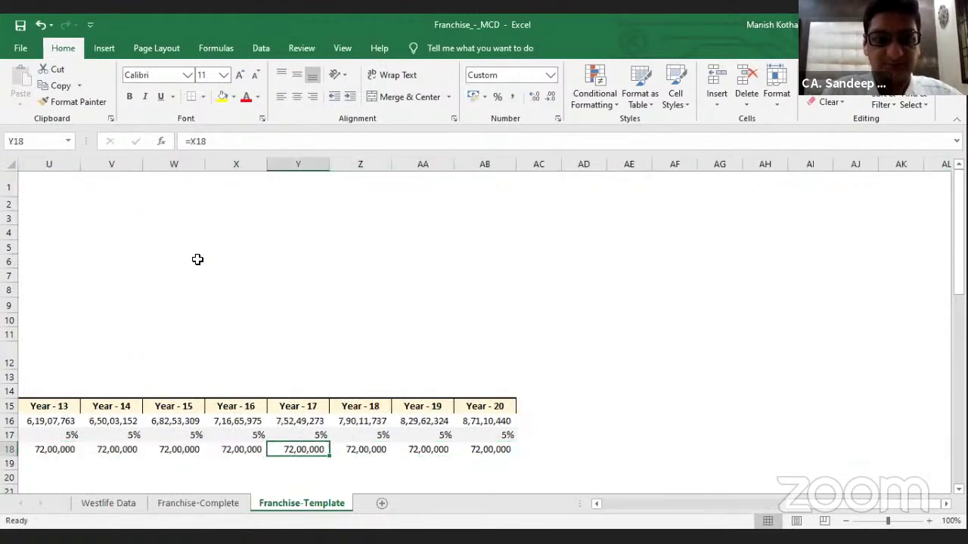
key("ctrl+Left")
key("Right")
key("Left")
key("Left")
key("Left")
key("Left")
key("Left")
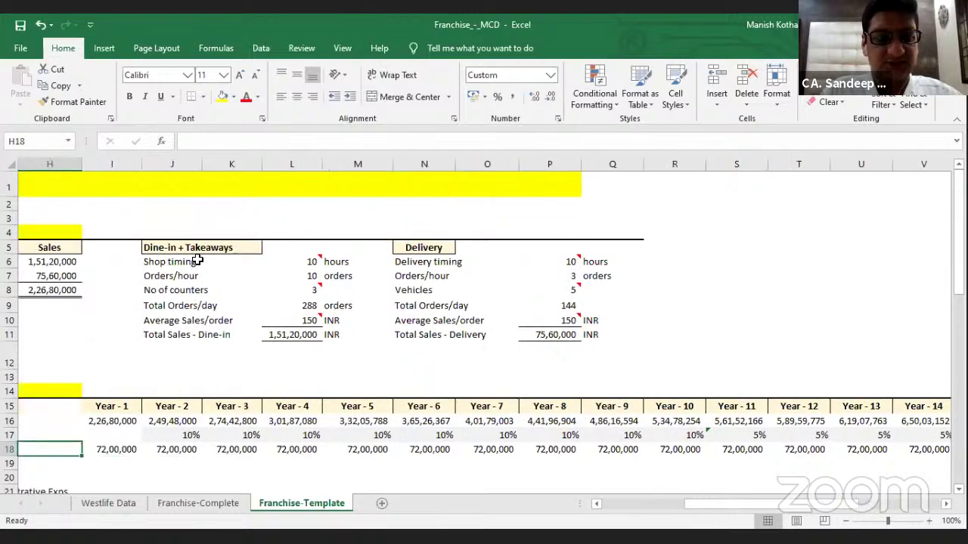
Locate the Year-1 Food & Paper cell and examine the Food & Paper and Royalty percentages under Operating Costs
key("Home")
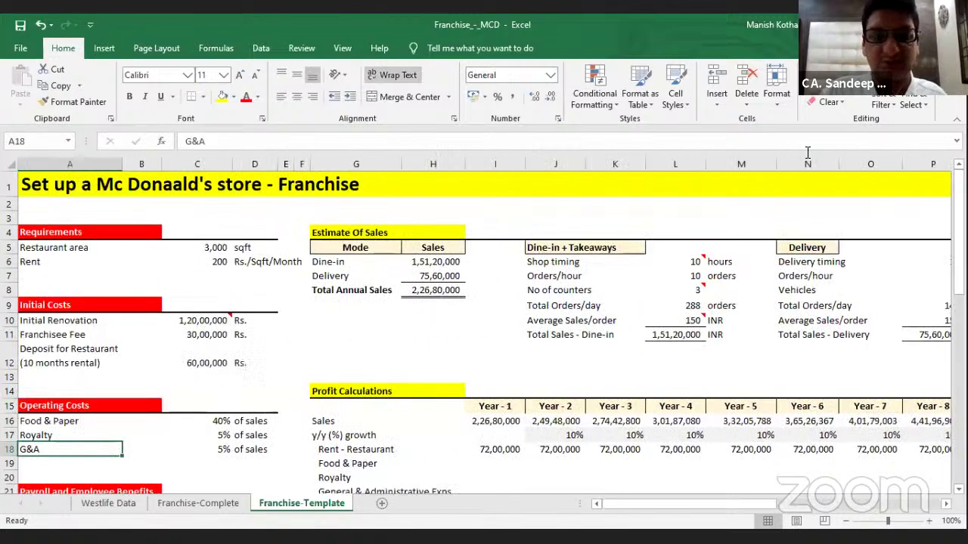
key("Down")
key("Down")
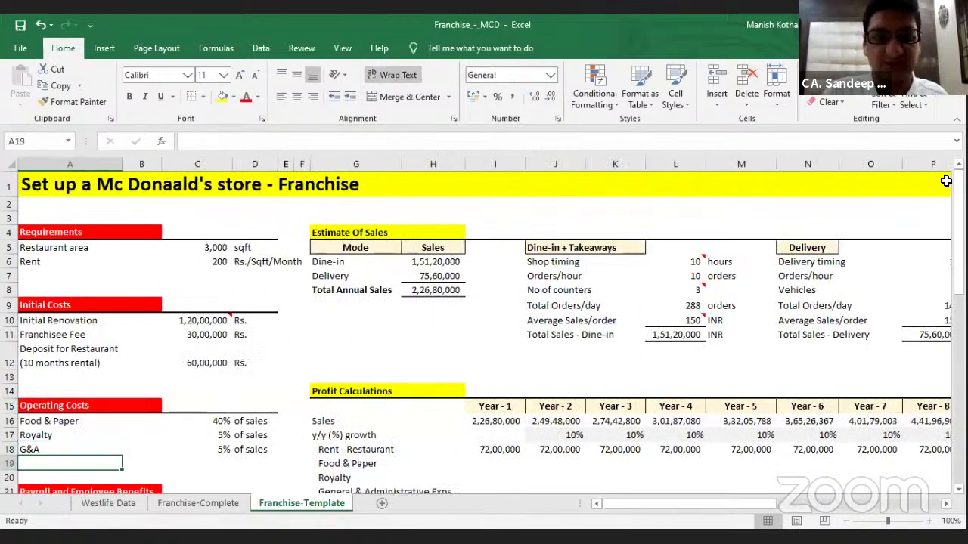
key("Right")
key("Right")
key("Right")
key("Right")
key("Right")
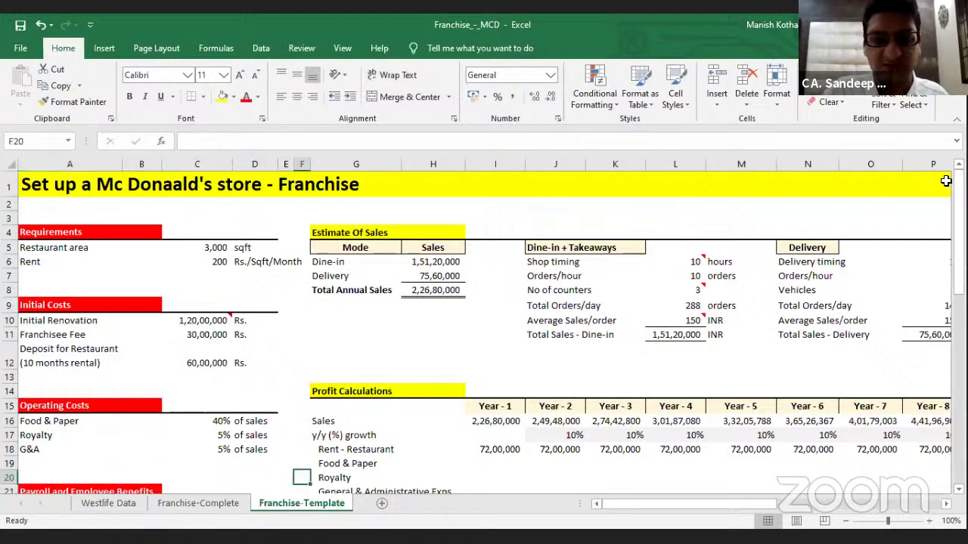
key("Up")
key("Right")
key("Right")
key("Right")
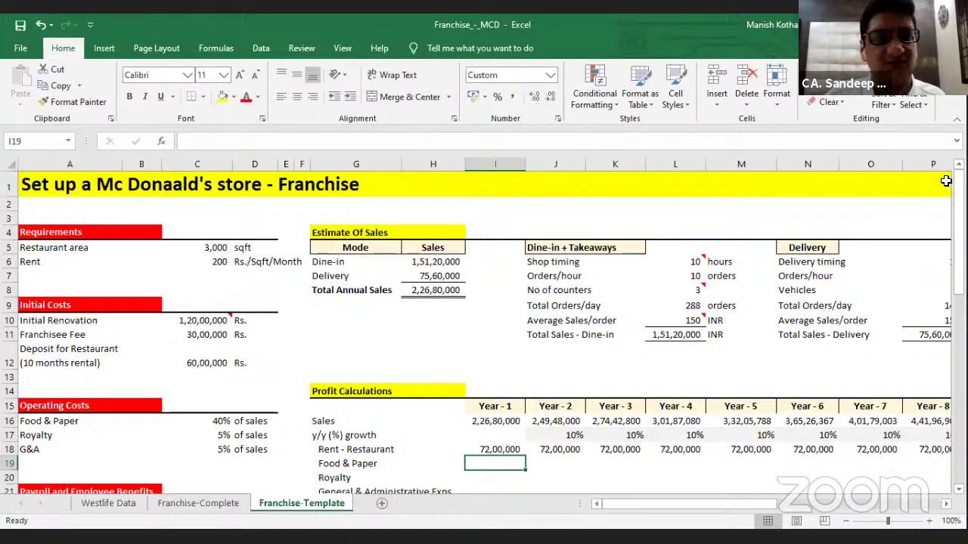
key("Left")
key("Left")
key("Left")
key("Left")
key("Left")
key("Left")
key("Left")
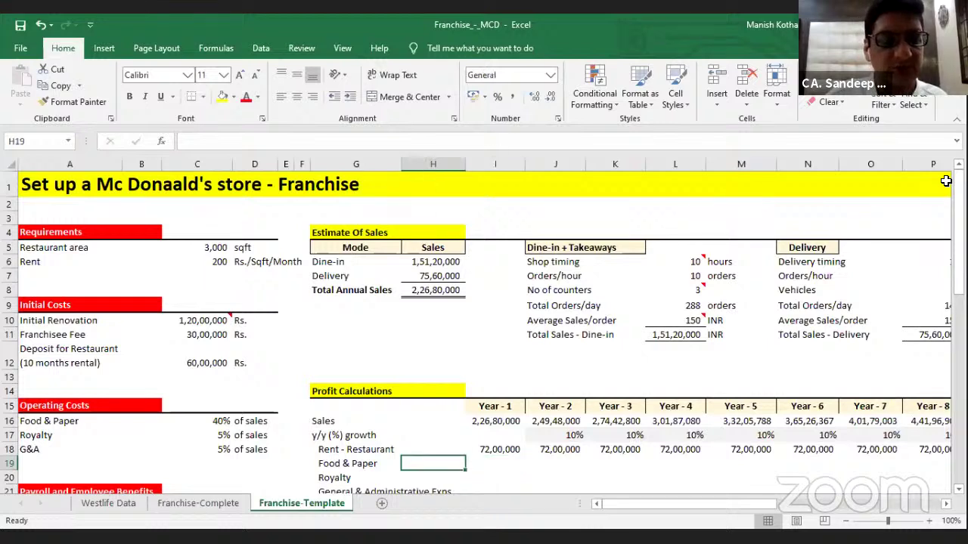
key("Up")
key("Up")
key("Up")
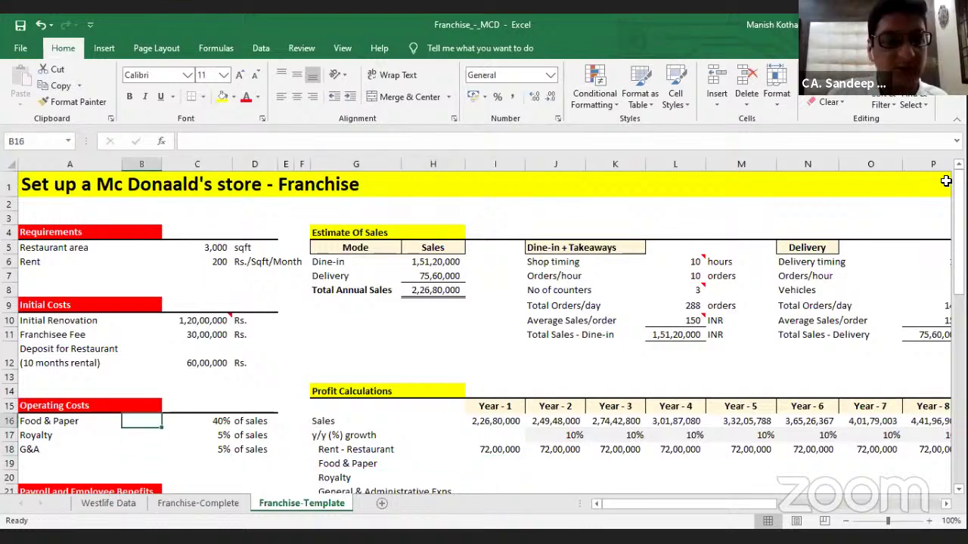
key("Right")
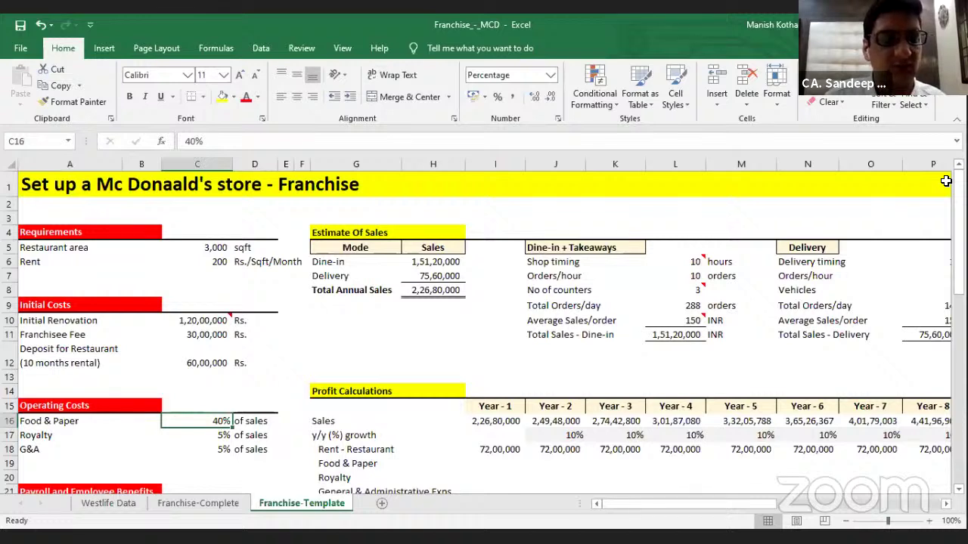
key("Down")
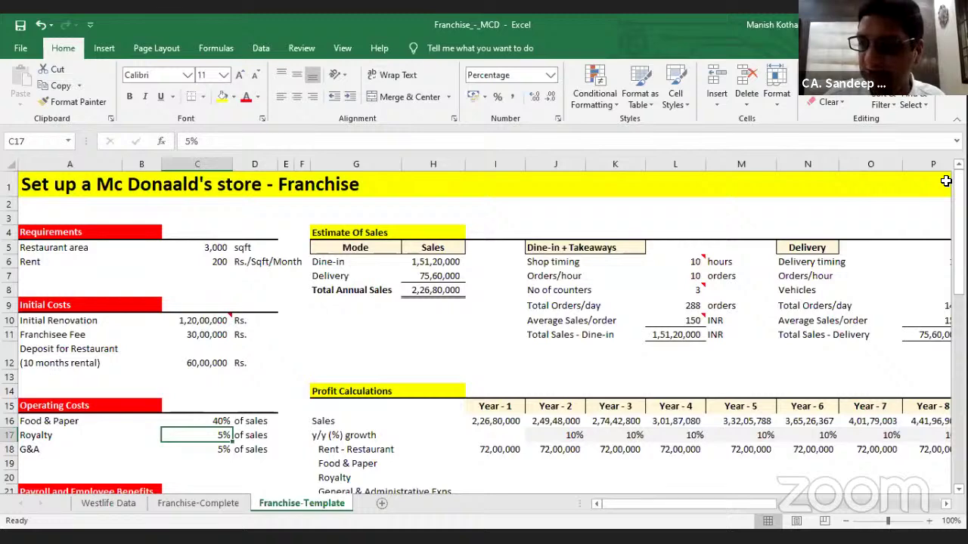
Look over the Year-1 column from Food & Paper down to Profit Before Tax and return to the Food & Paper cell, I19
key("Down")
key("Down")
key("Right")
key("Right")
key("Right")
key("Right")
key("Right")
key("Right")
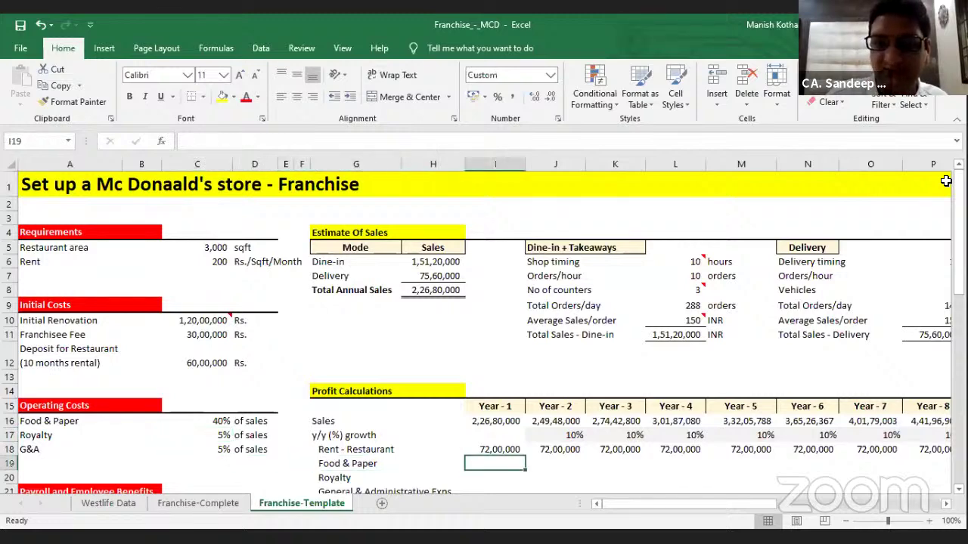
key("Down")
key("Down")
key("Down")
key("Down")
key("Down")
key("Down")
key("Down")
key("Down")
key("Down")
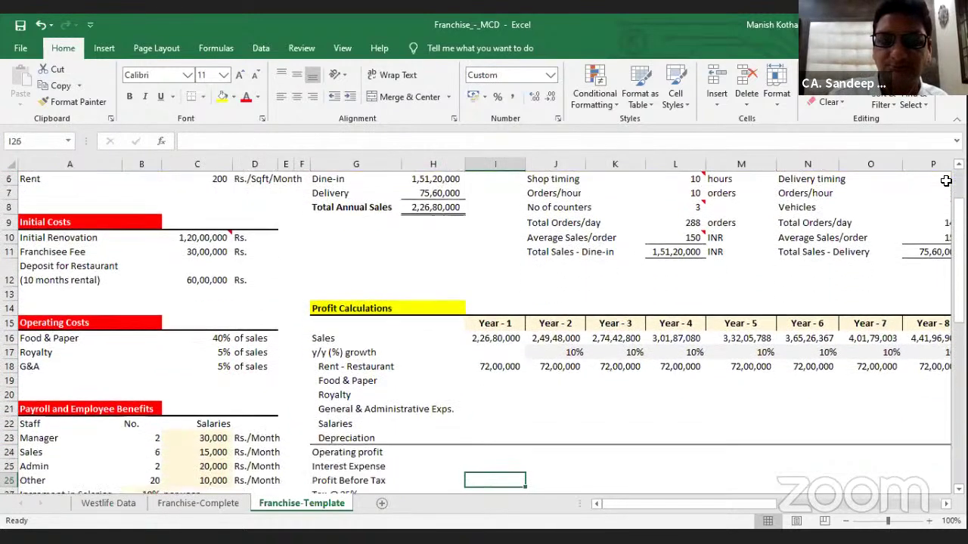
key("Up")
key("Up")
key("Up")
key("Up")
key("Up")
key("Up")
key("Up")
key("Up")
key("Up")
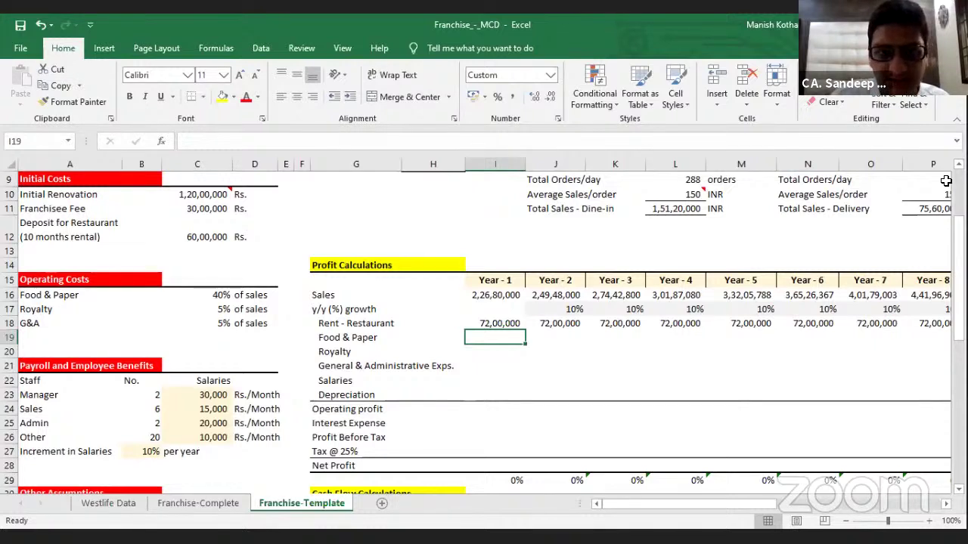
Highlight the Year-1 cells of the sales-linked costs, Food & Paper, Royalty and General & Administrative Exps., I19:I21
key("shift+Down")
key("shift+Down")
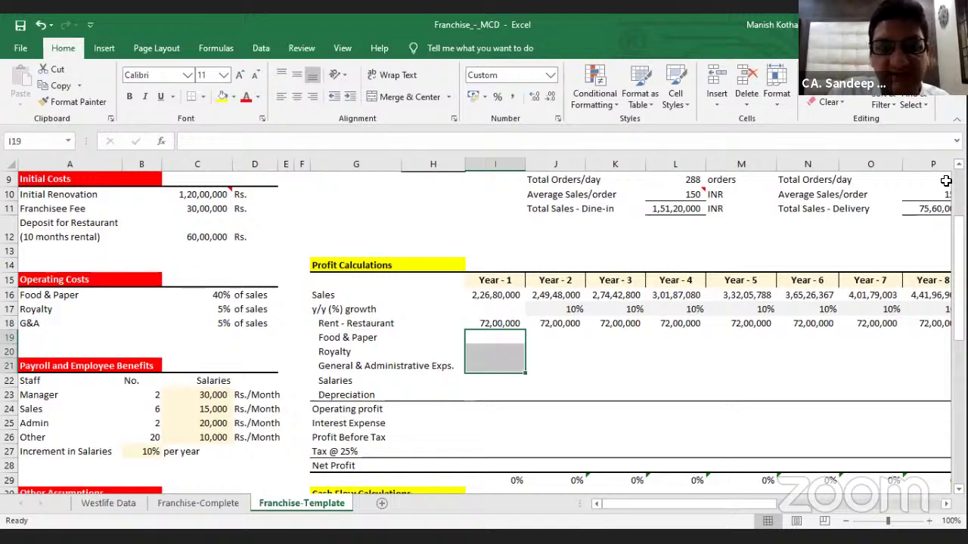
key("Left")
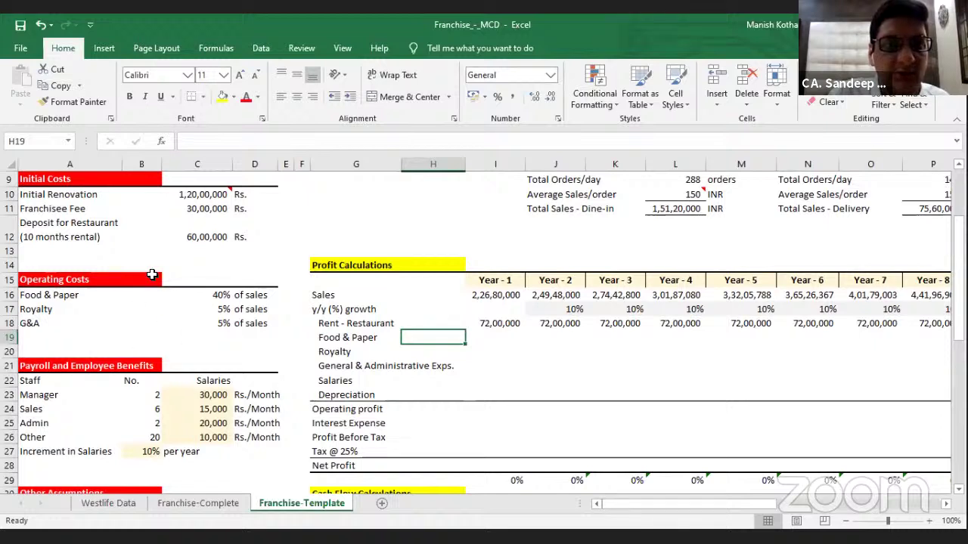
Begin the Year-1 Food & Paper formula in I19 with a row-locked reference to Year-1 Sales, I$16
key("Right")
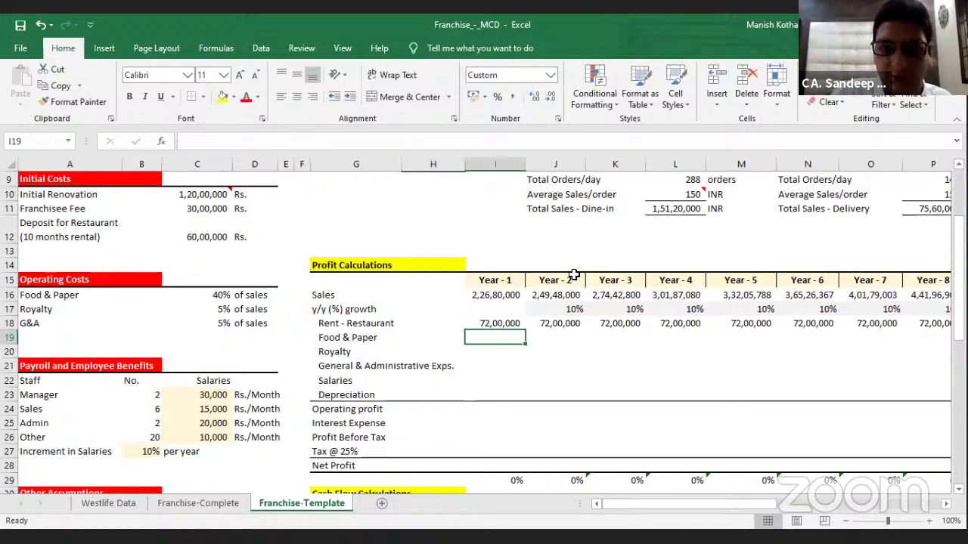
type("=")
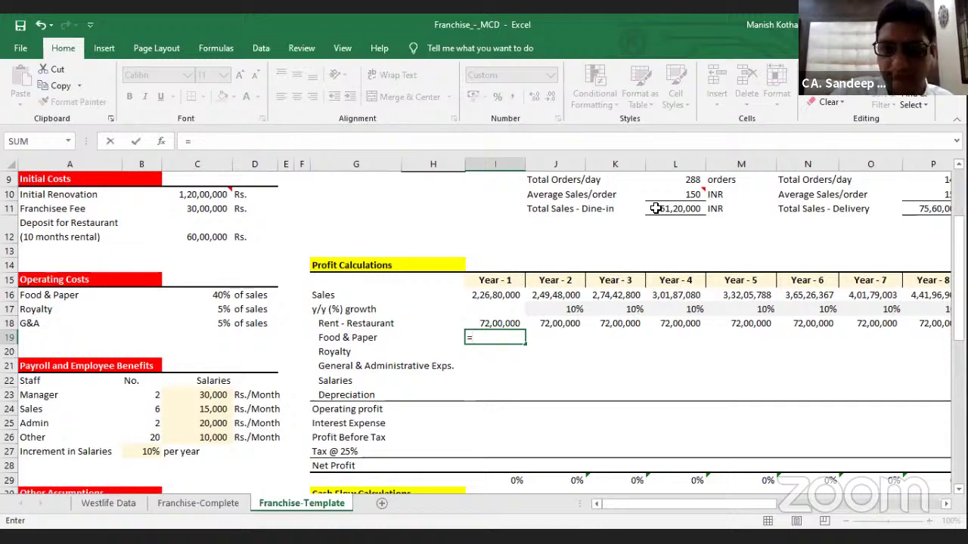
key("Up")
key("Up")
key("Up")
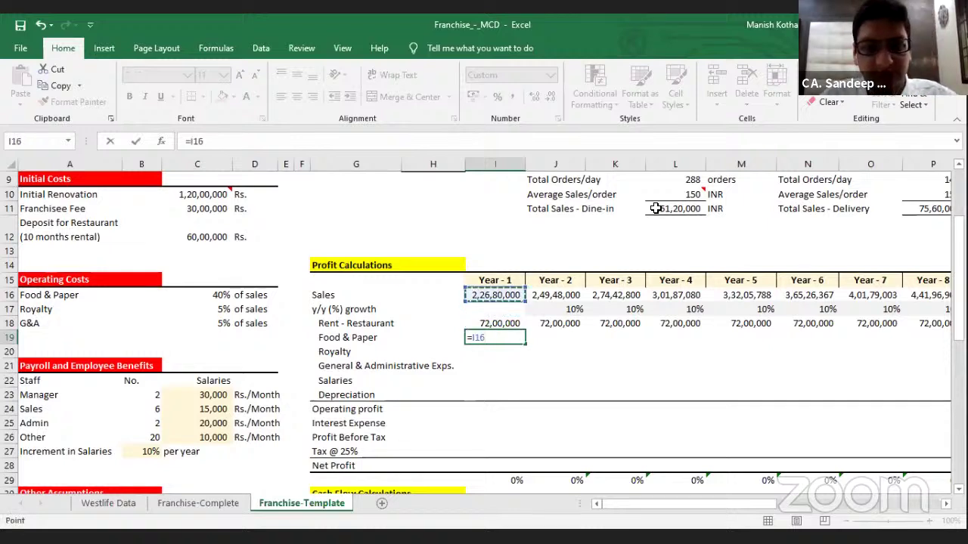
key("F4")
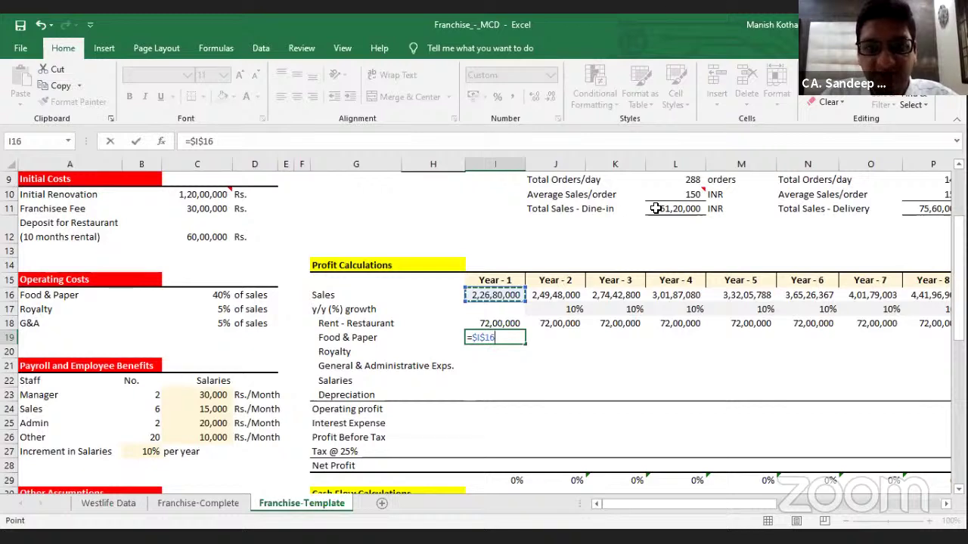
key("F4")
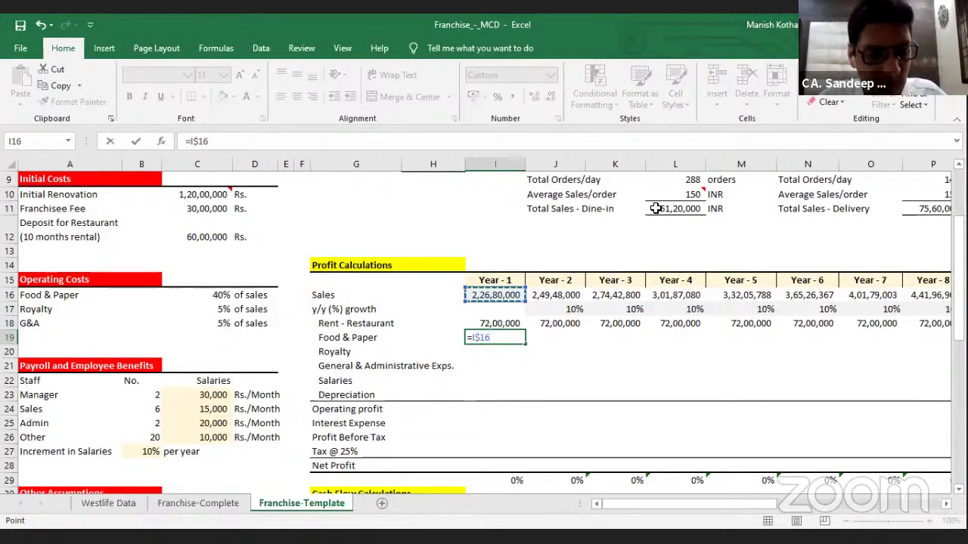
Complete the Year-1 Food & Paper formula by multiplying by the column-locked Food & Paper percentage, giving =I$16*$C16
type("*")
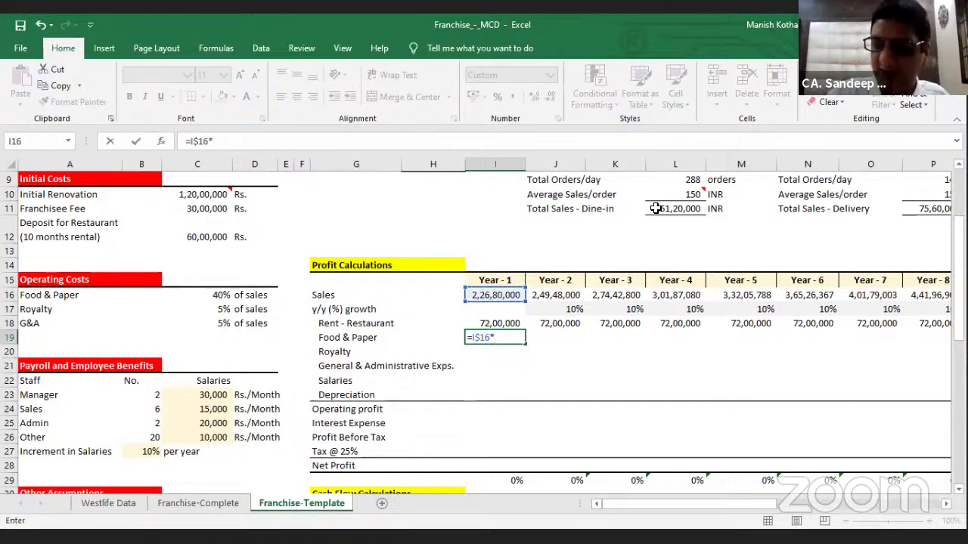
key("Left")
key("Left")
key("Left")
key("Left")
key("Left")
key("Left")
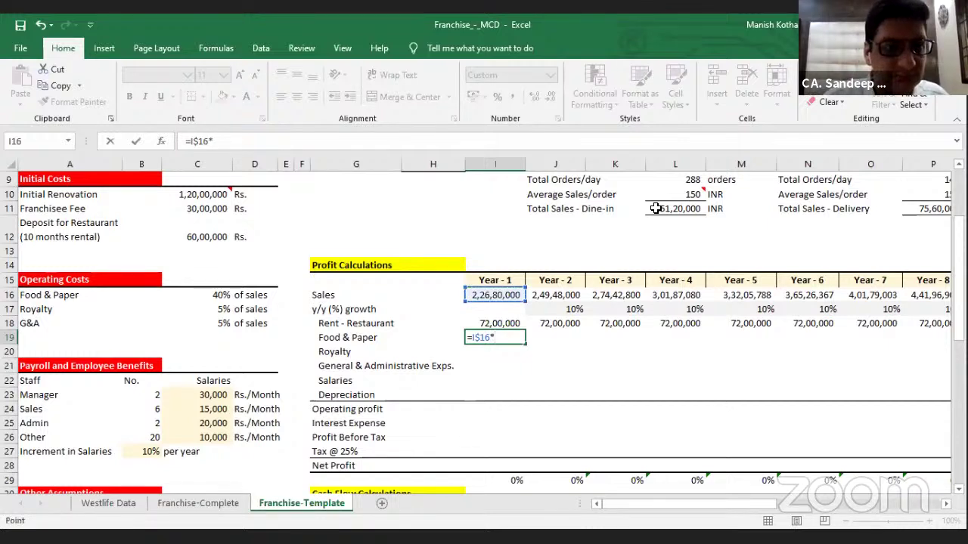
key("Up")
key("Up")
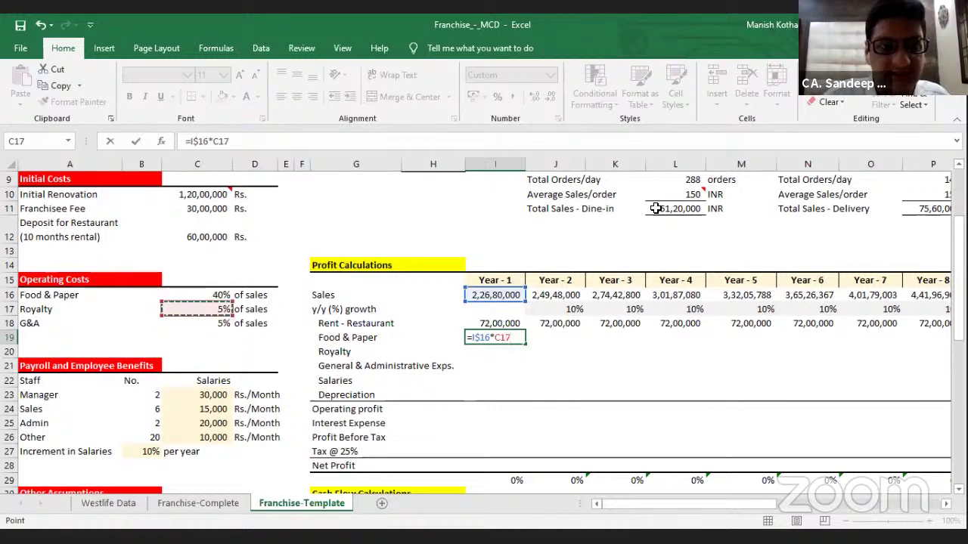
key("Up")
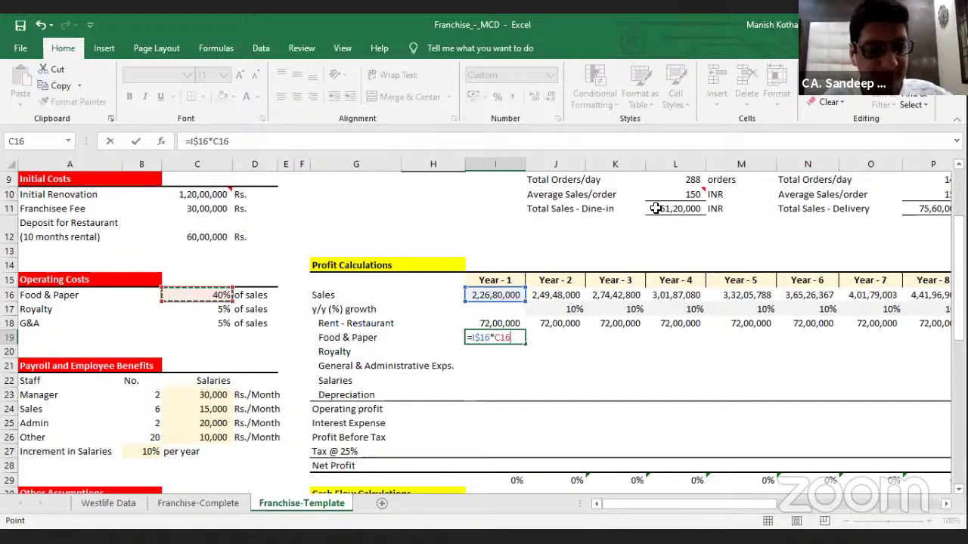
key("F4")
key("F4")
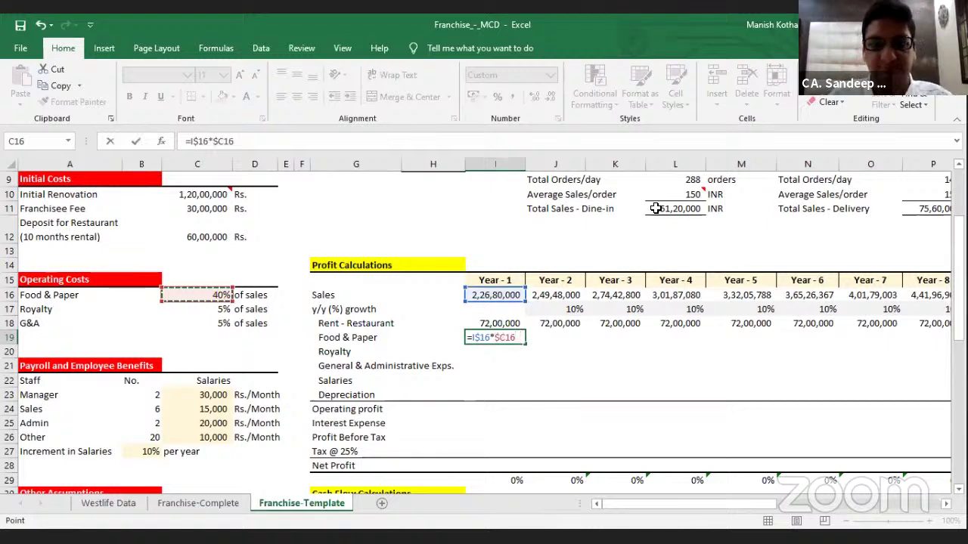
key("Return")
key("Up")
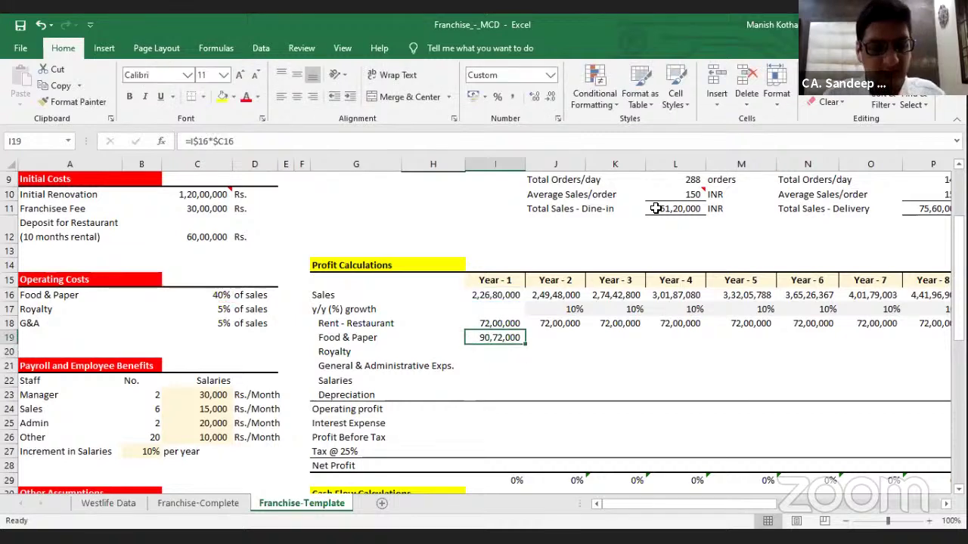
Copy the I19 formula across the Food & Paper, Royalty and General & Administrative Exps. rows for Year-1 through Year-20
key("ctrl+c")
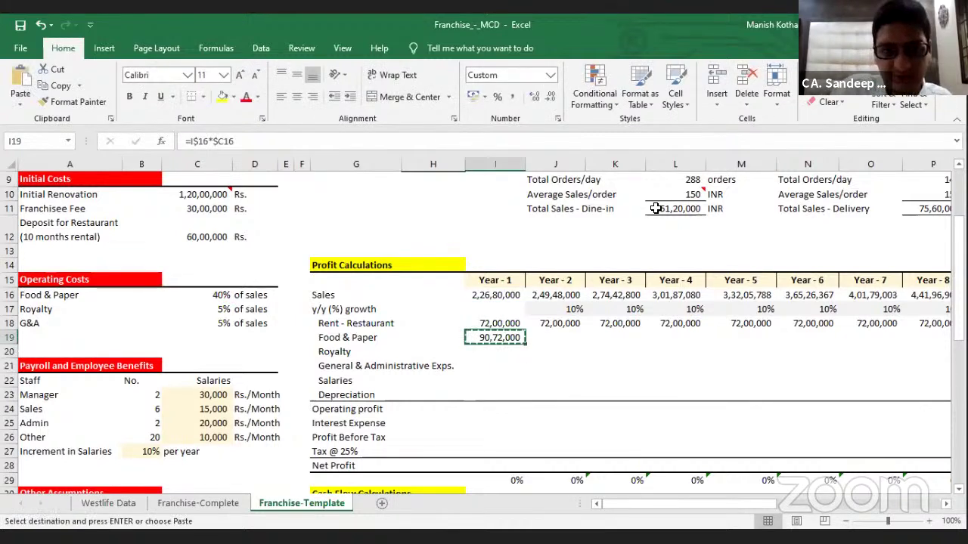
key("shift+Down")
key("shift+Down")
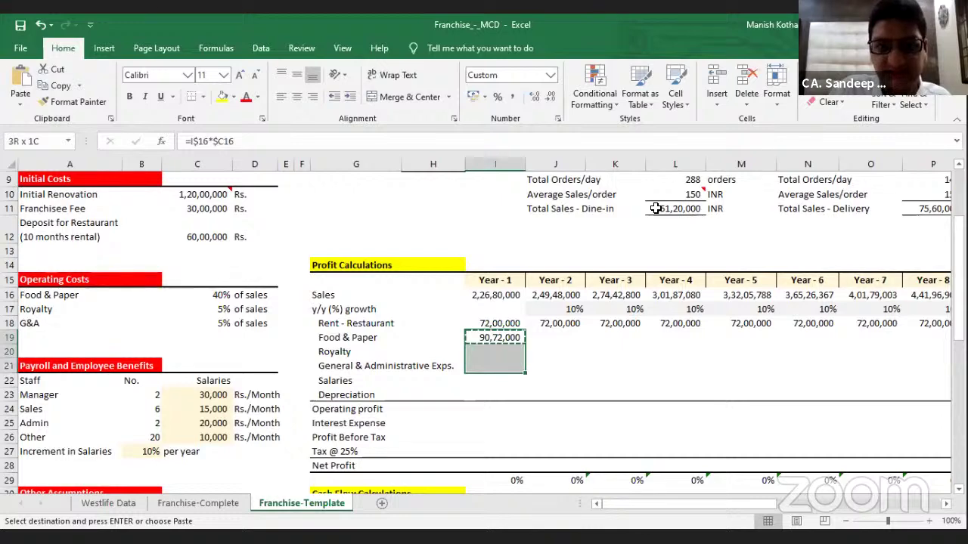
key("shift+Right")
key("shift+Right")
key("shift+Right")
key("shift+Right")
key("shift+Right")
key("shift+Right")
key("shift+Right")
key("shift+Right")
key("shift+Right")
key("shift+Right")
key("shift+Right")
key("shift+Right")
key("shift+Right")
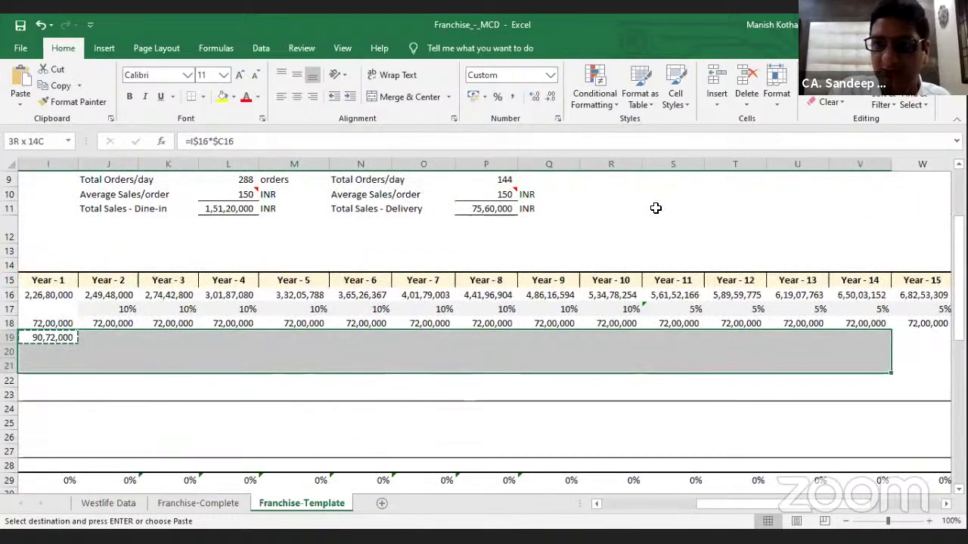
key("Return")
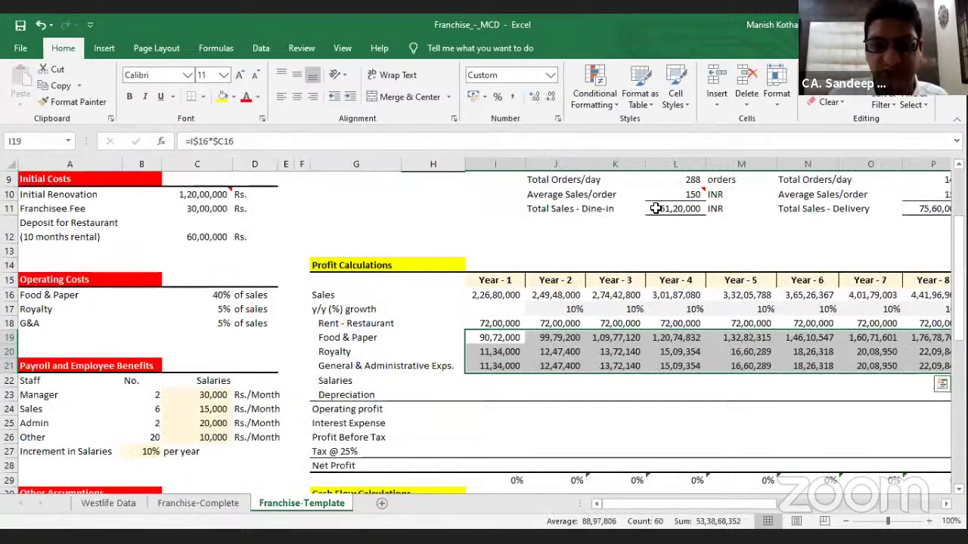
Check the Year-1 formulas for Food & Paper, Royalty and General & Administrative Exps. against their row labels
key("Left")
key("Left")
key("Left")
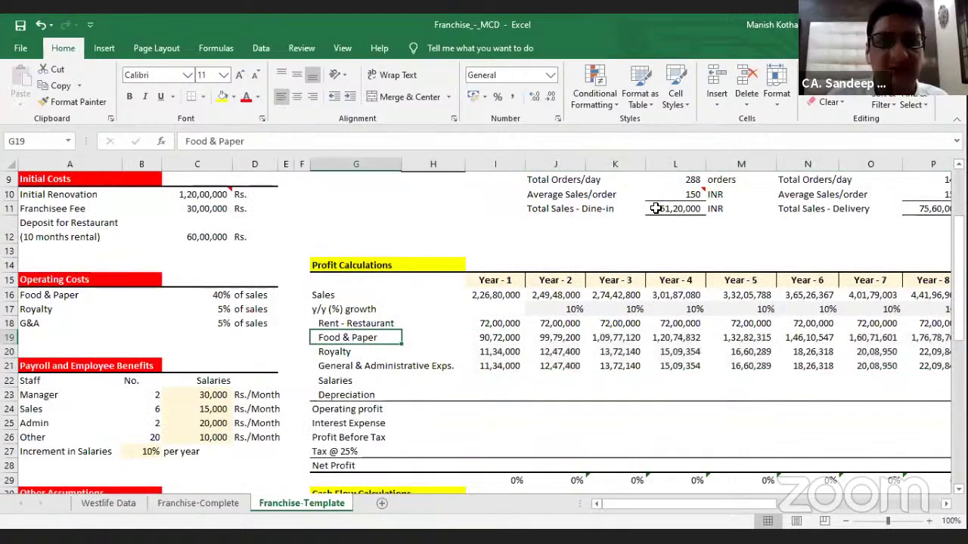
key("Right")
key("Right")
key("Right")
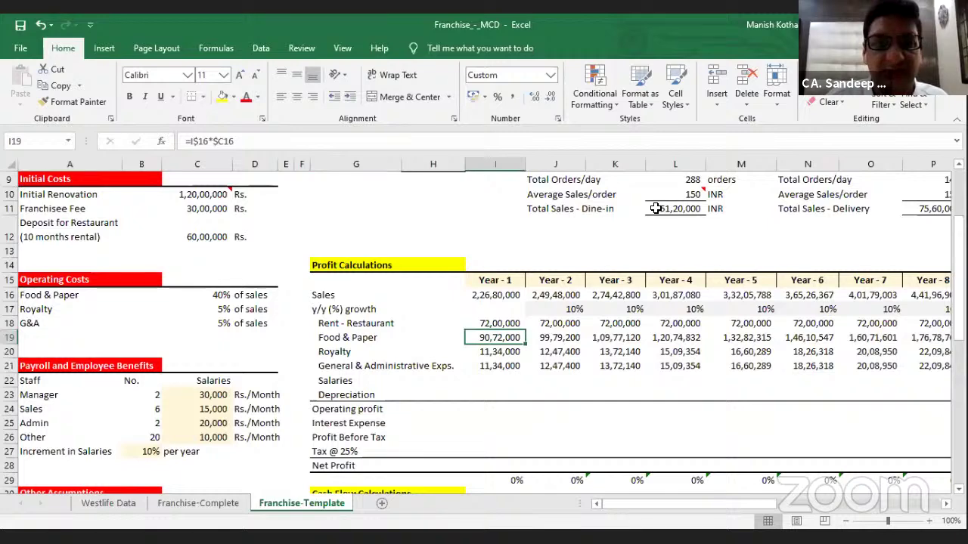
key("Down")
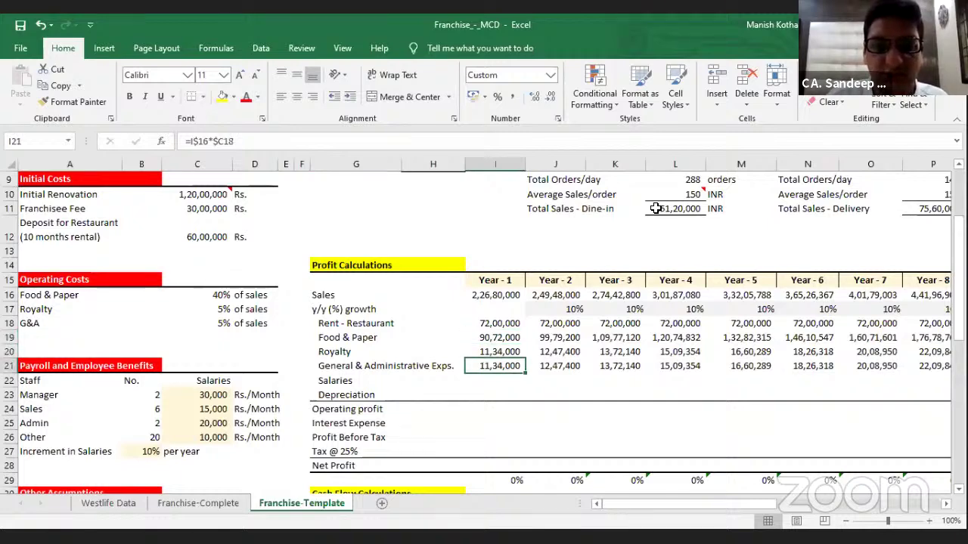
key("Left")
key("Left")
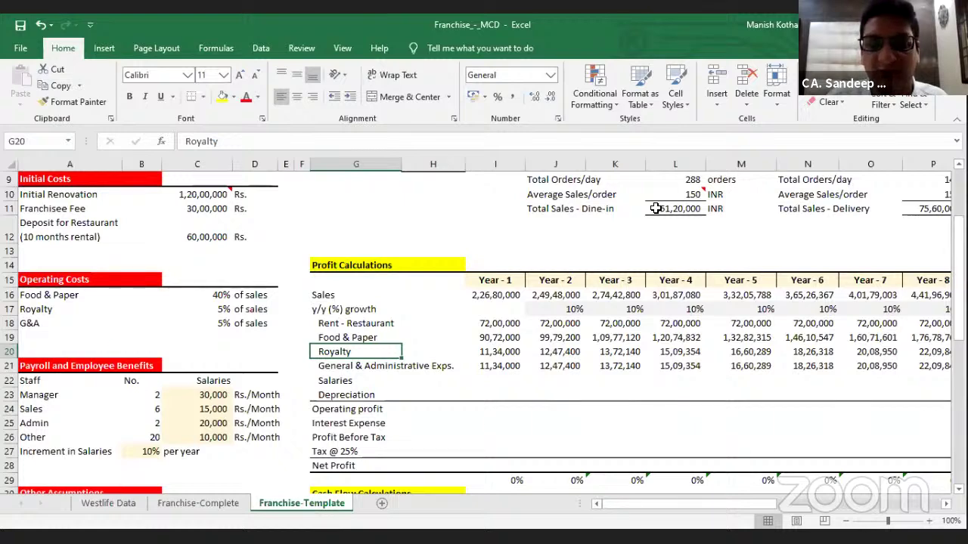
key("Right")
key("Right")
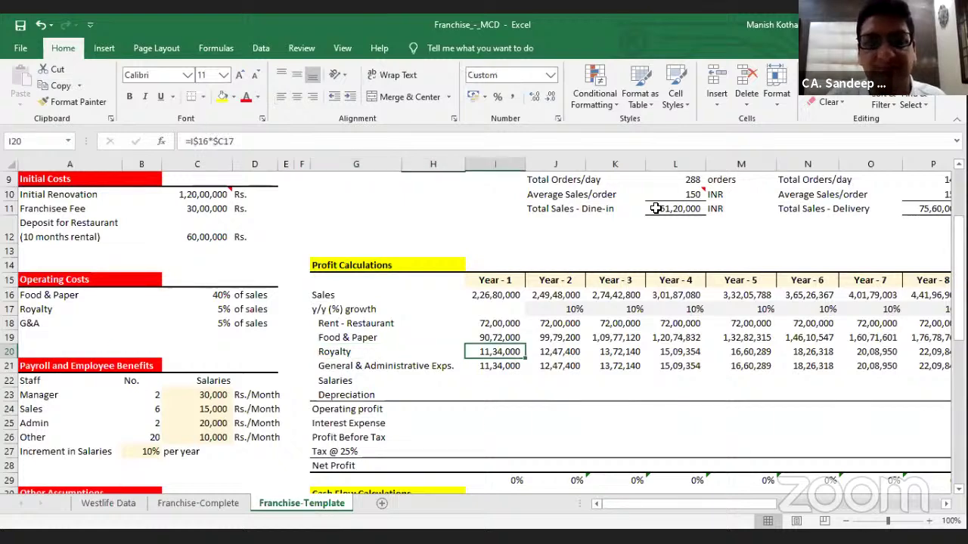
Trace the cell references in the Year-2 Food & Paper, Royalty and General & Administrative Exps. formulas, J19:J21
key("Down")
key("Right")
key("Up")
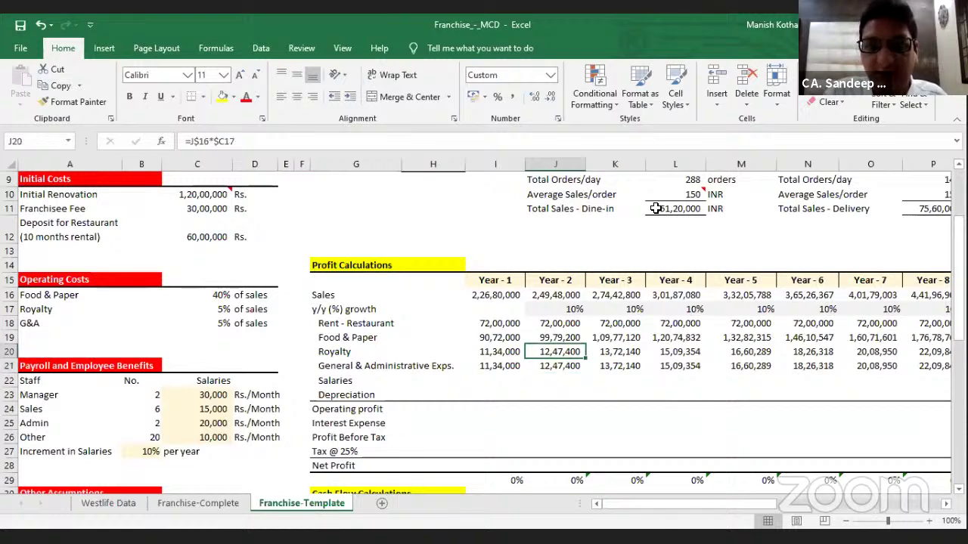
key("Up")
key("F2")
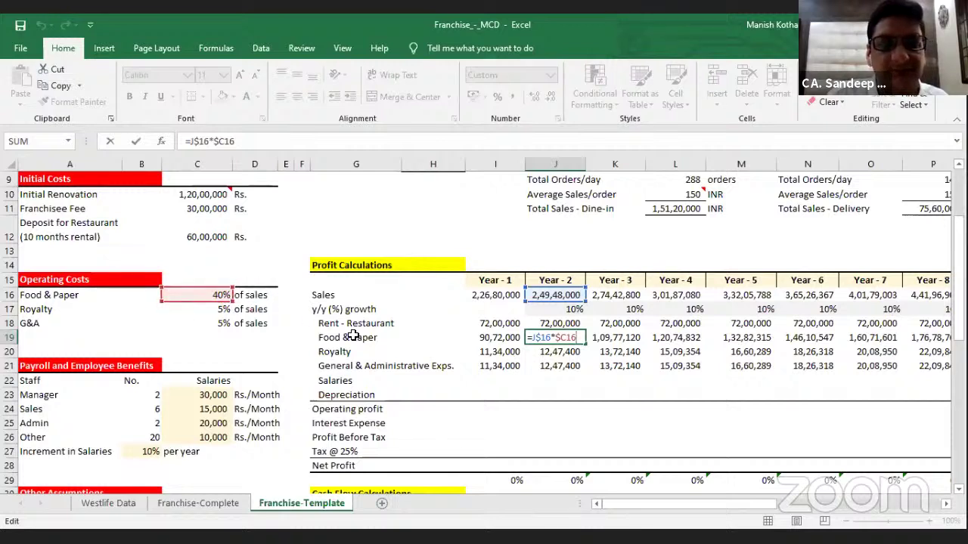
key("Return")
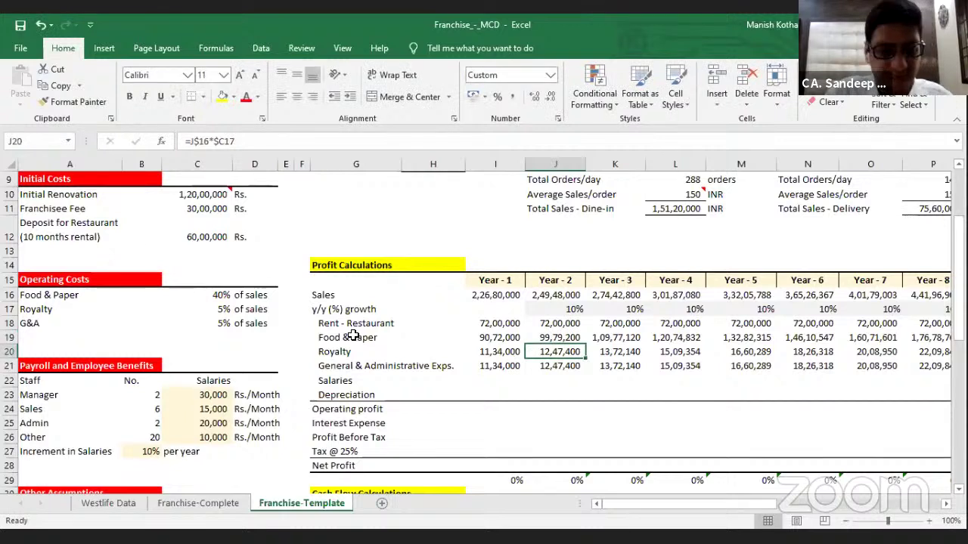
key("F2")
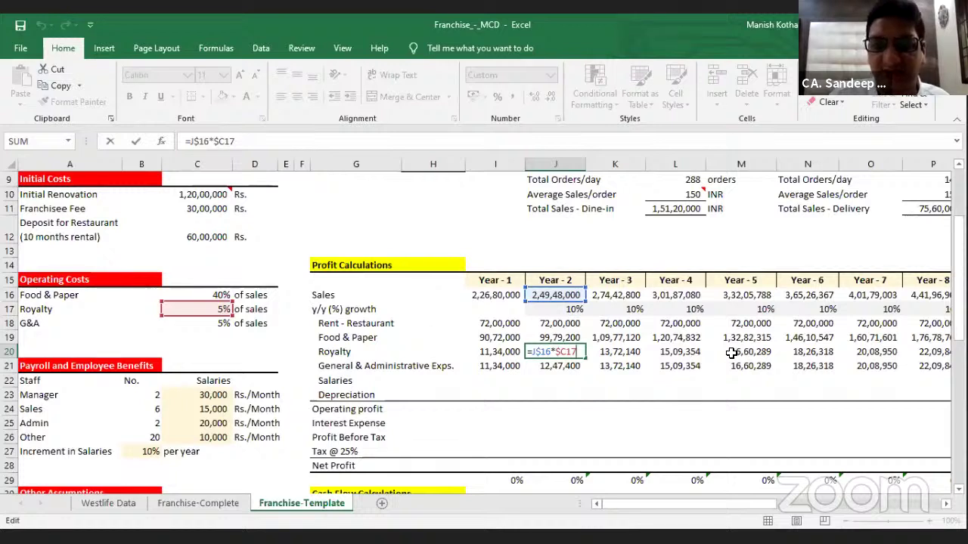
key("Return")
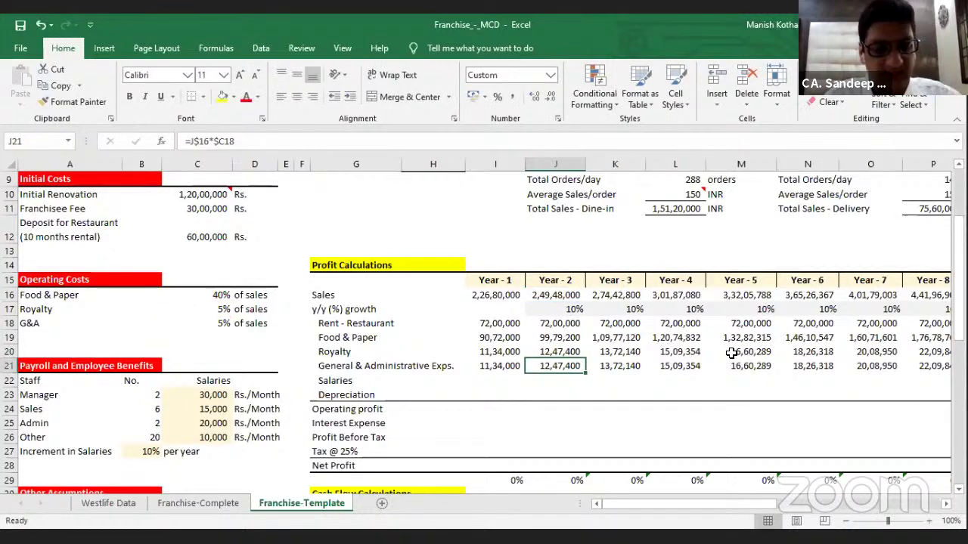
key("F2")
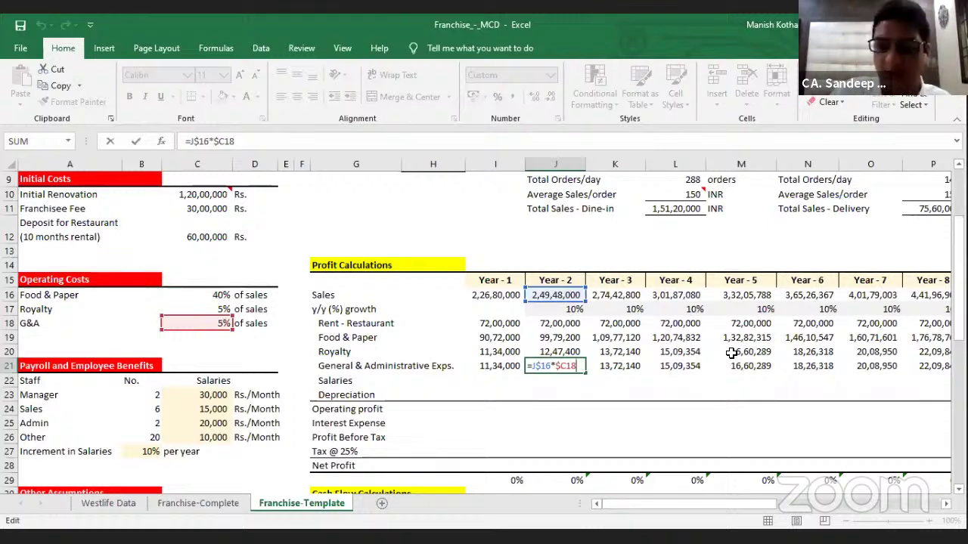
key("Return")
Return to the Year-1 cells I19:I21 and compare how the sales and percentage references behave from row to row
key("Up")
key("Up")
key("Up")
key("Left")
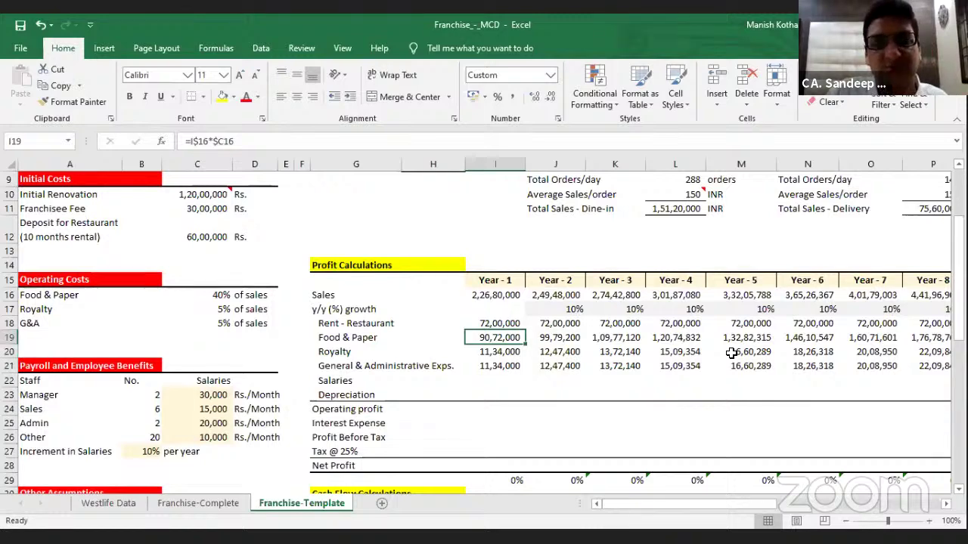
key("Down")
key("Down")
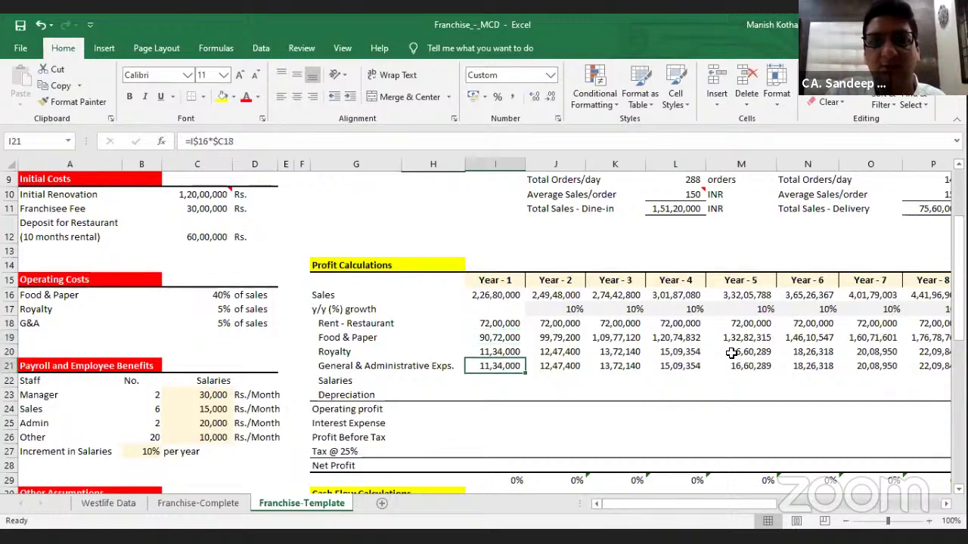
key("Up")
key("Up")
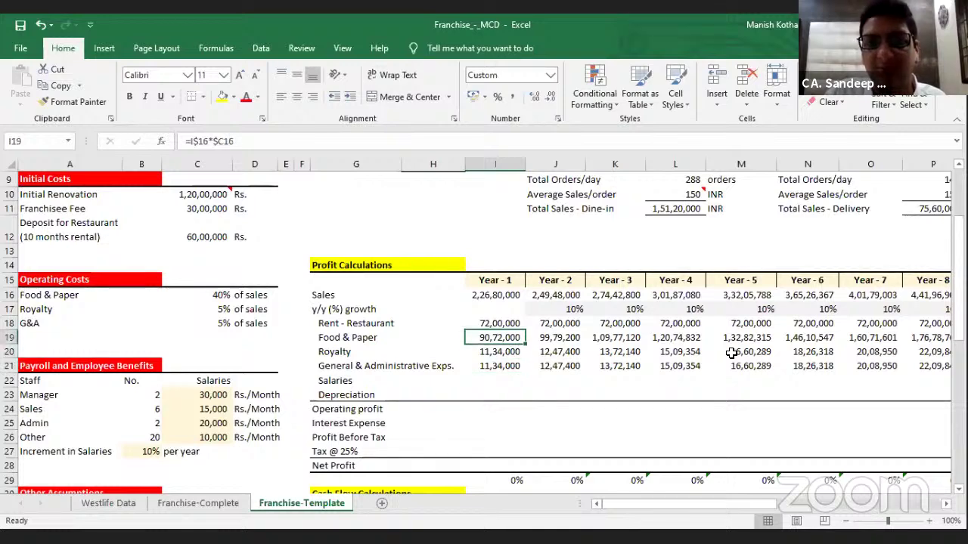
key("Down")
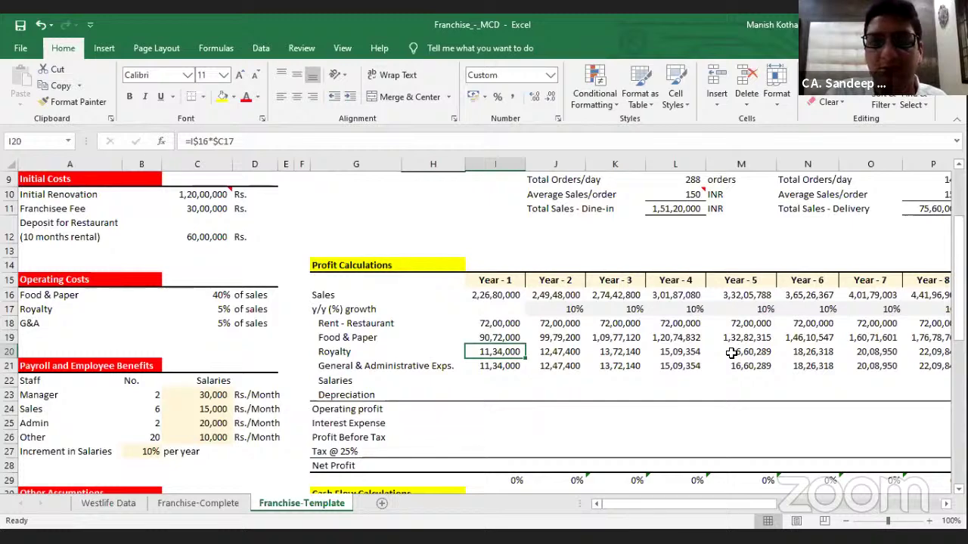
key("Down")
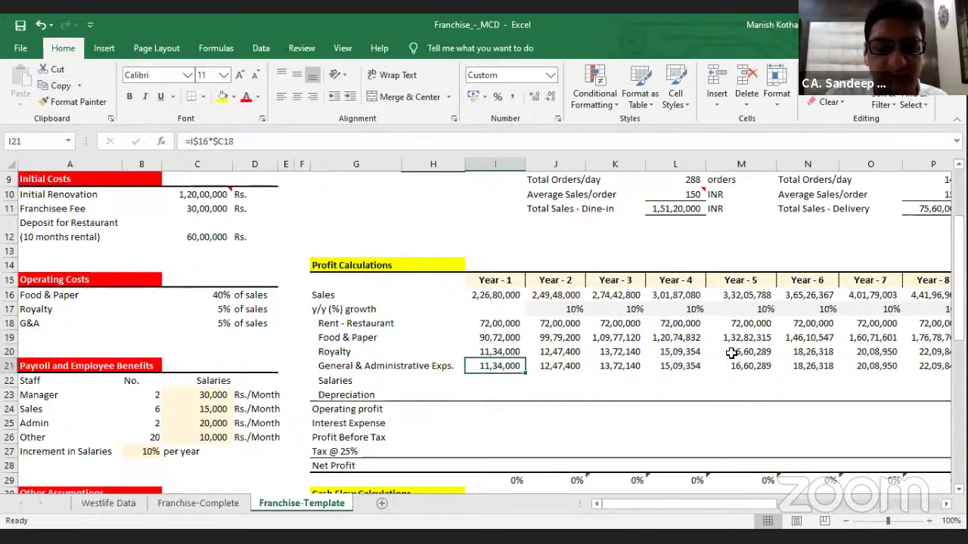
Locate the Year-1 Salaries cell, I22, and examine the staff numbers from Manager to Other under Payroll and Employee Benefits
key("Down")
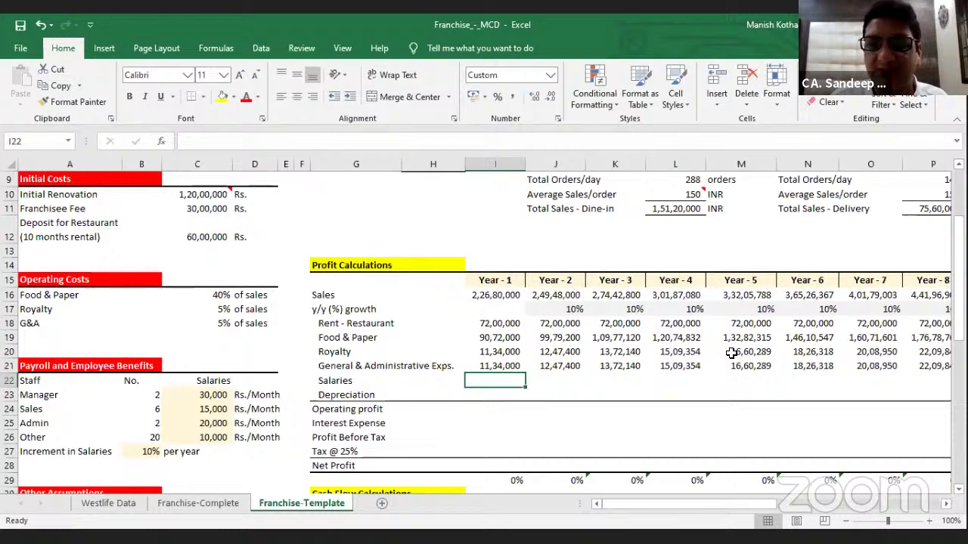
key("Left")
key("Left")
key("Left")
key("Left")
key("Left")
key("Left")
key("Left")
key("Left")
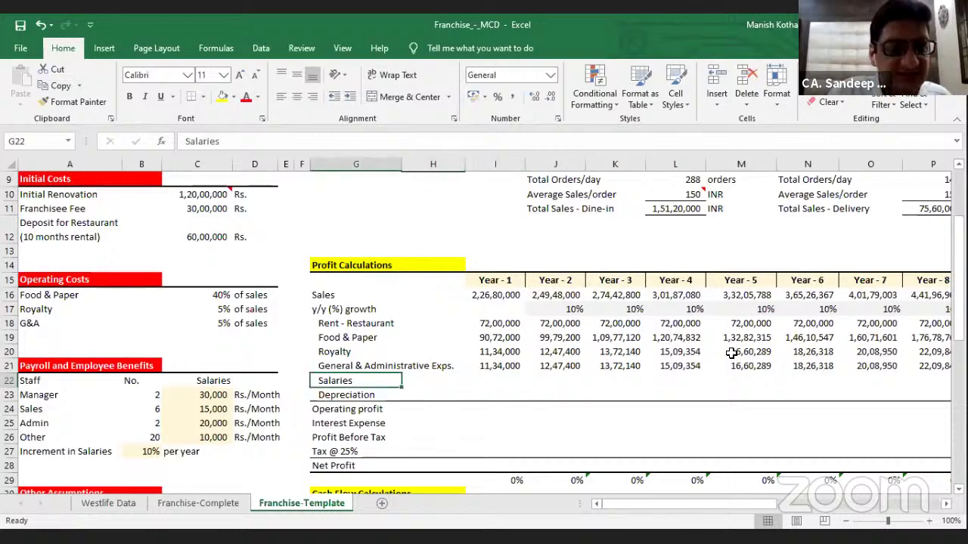
key("Down")
key("Right")
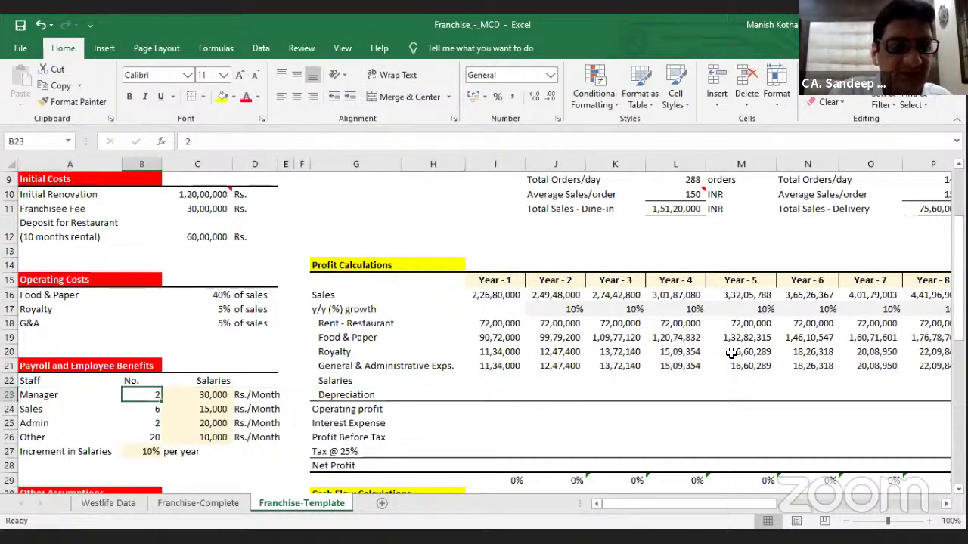
key("Down")
key("Down")
key("Down")
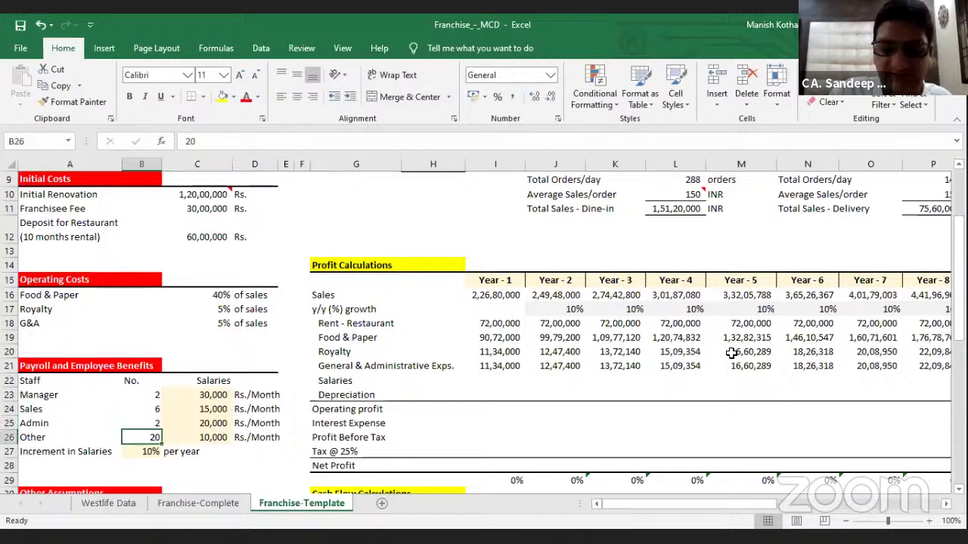
Examine the monthly salaries per staff category and the yearly salary increment under Payroll and Employee Benefits
key("Up")
key("Up")
key("Up")
key("Right")
key("Down")
key("Down")
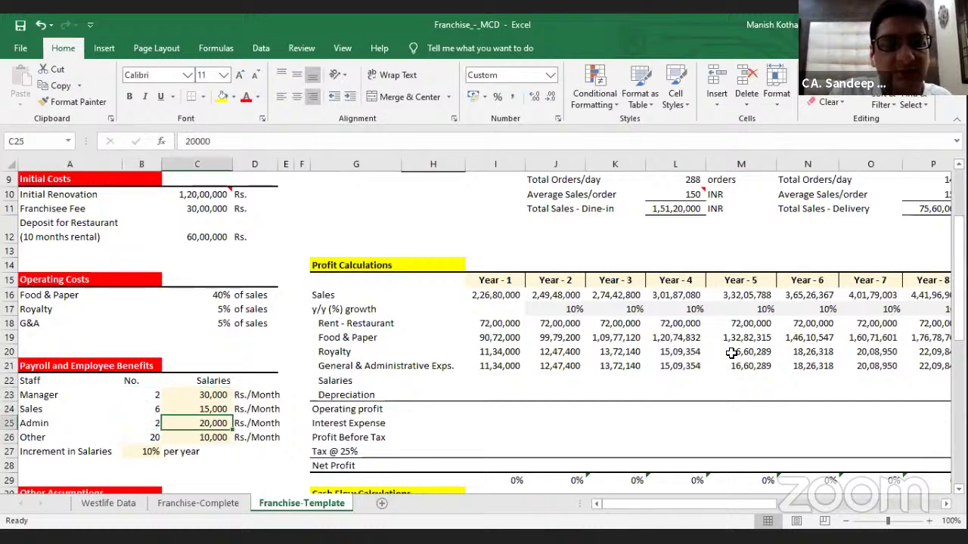
key("Down")
key("Down")
key("Left")
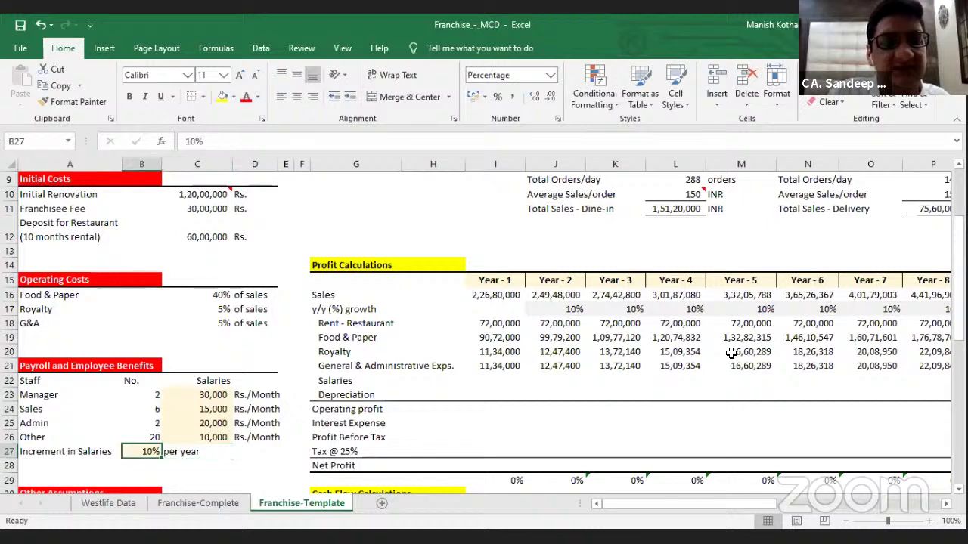
In the Year-1 Salaries cell, I22, start a SUMPRODUCT formula with the staff numbers B23:B26 as the first array
key("Right")
key("Right")
key("Right")
key("Right")
key("Right")
key("Right")
key("Up")
key("Up")
key("Up")
key("Up")
key("Up")
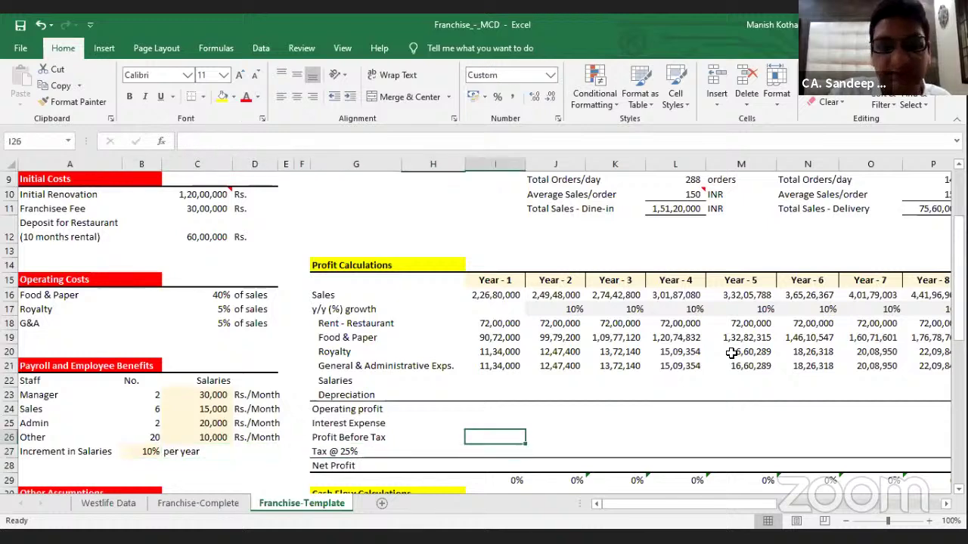
type("=")
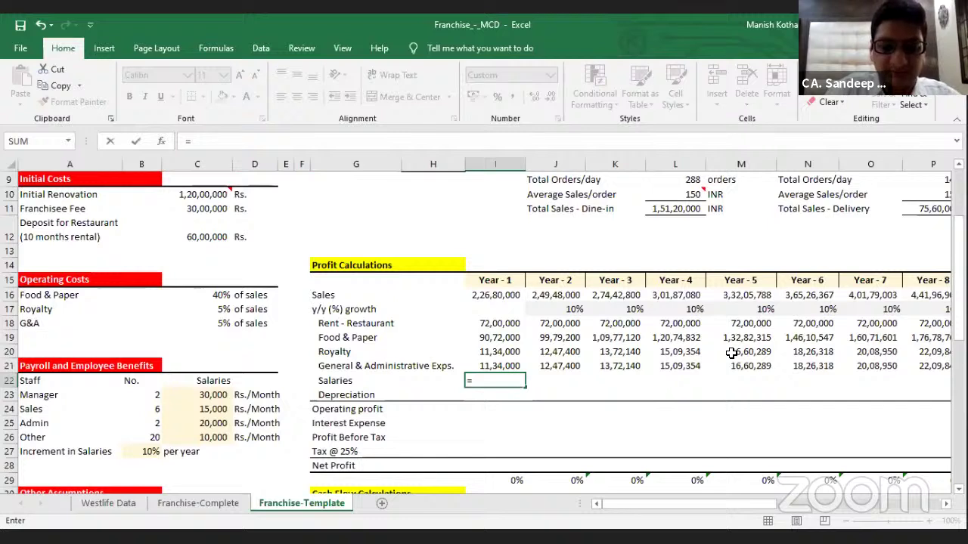
type("sumproduct")
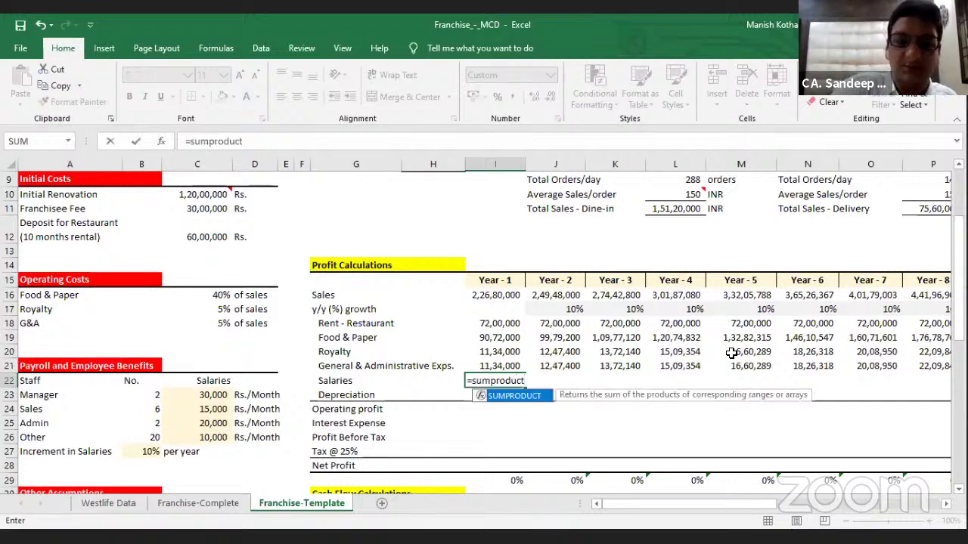
type("(")
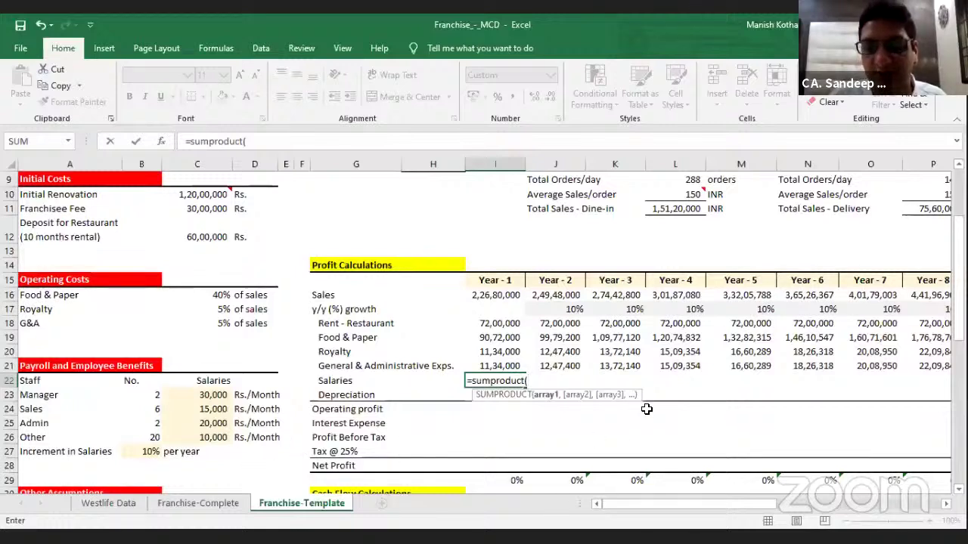
key("Left")
key("Left")
key("Left")
key("Left")
key("Left")
key("Left")
key("Left")
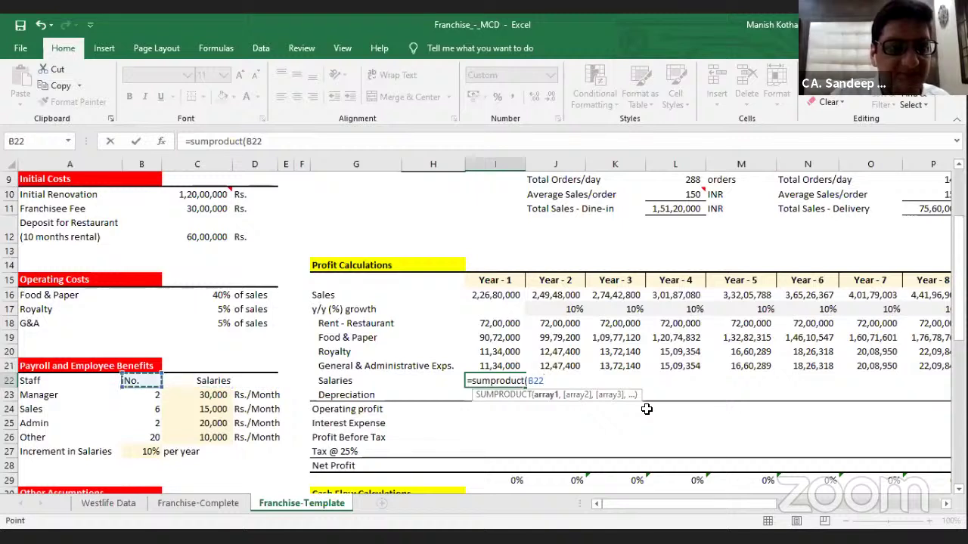
key("Down")
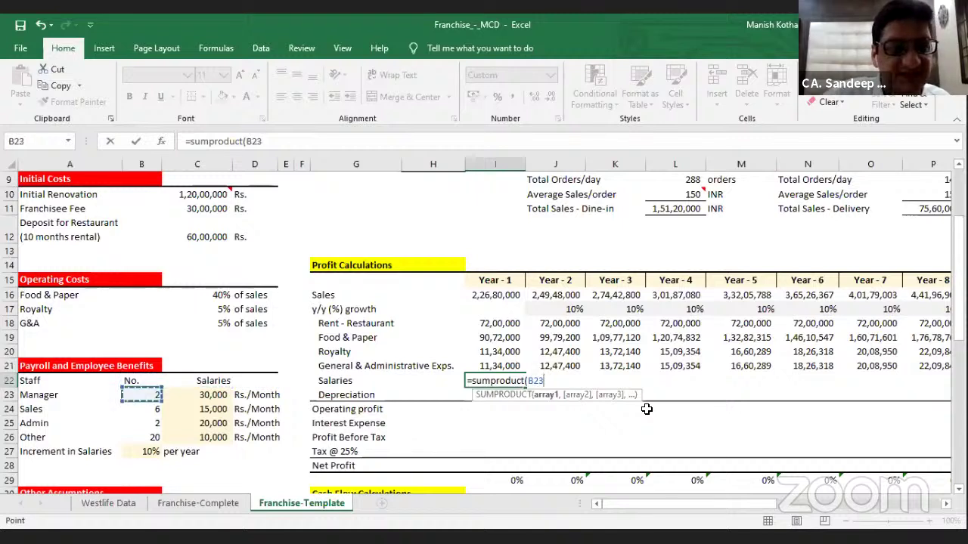
key("shift+Down")
key("shift+Down")
key("shift+Down")
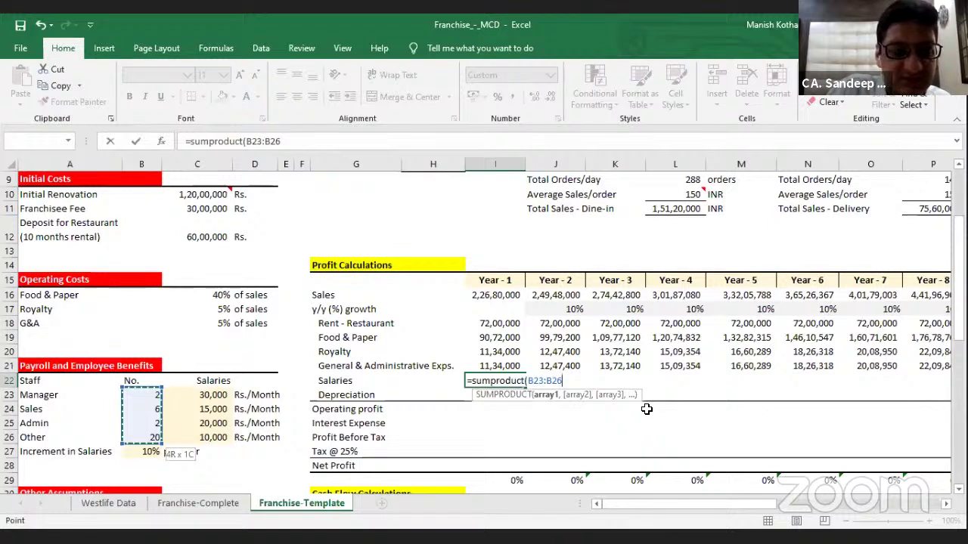
Complete the Year-1 Salaries formula with the monthly salaries C23:C26 as the second array and multiply the result by 12
type(",")
key("Left")
key("Left")
key("Left")
key("Left")
key("Left")
key("Left")
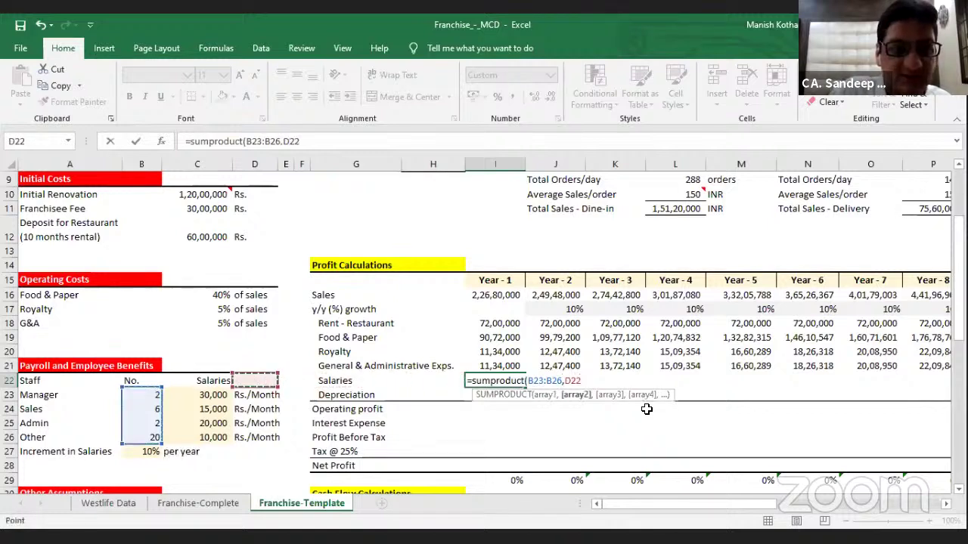
key("Down")
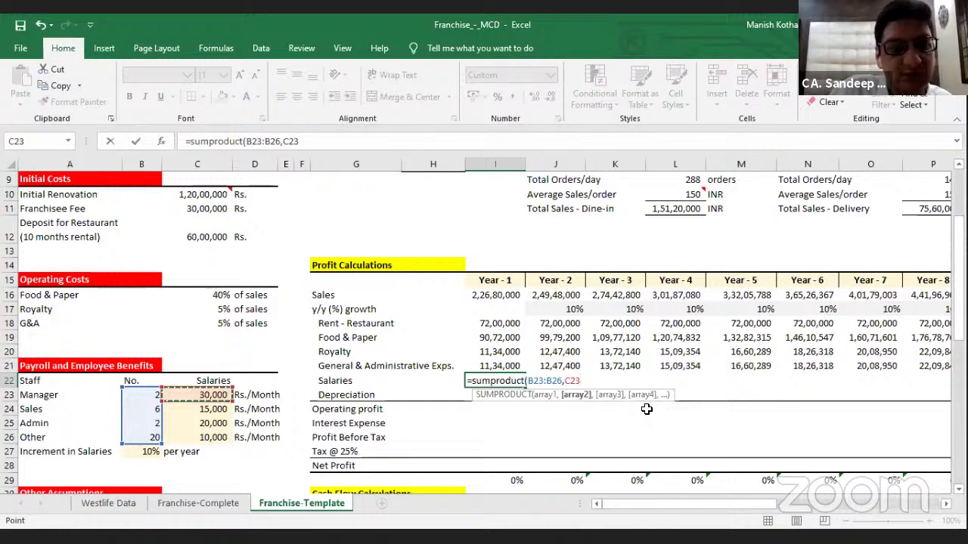
key("shift+Down")
key("shift+Down")
key("shift+Down")
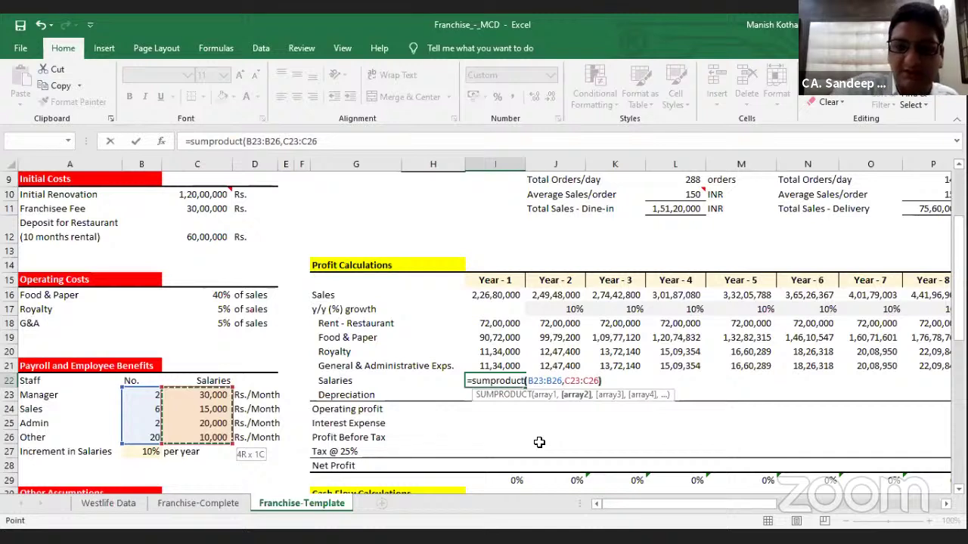
type(")")
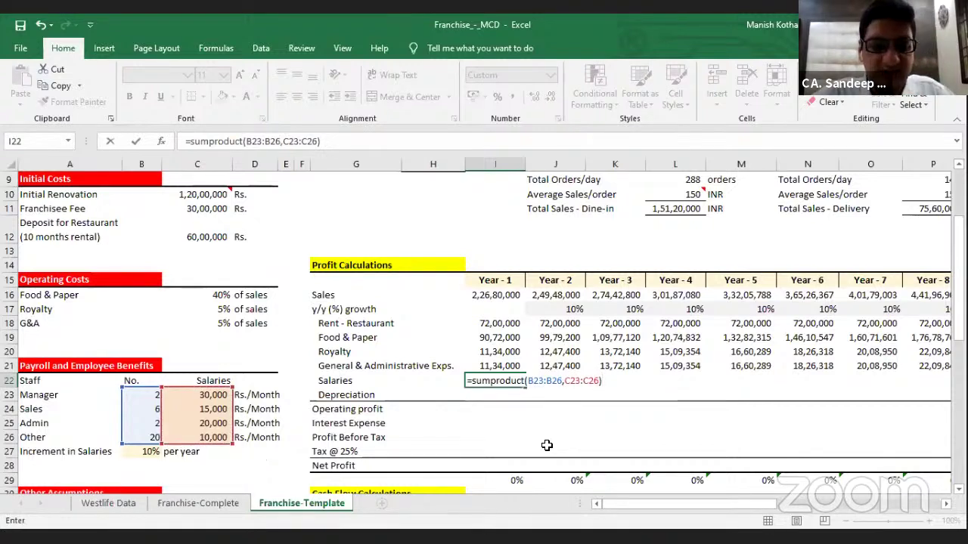
type("*12")
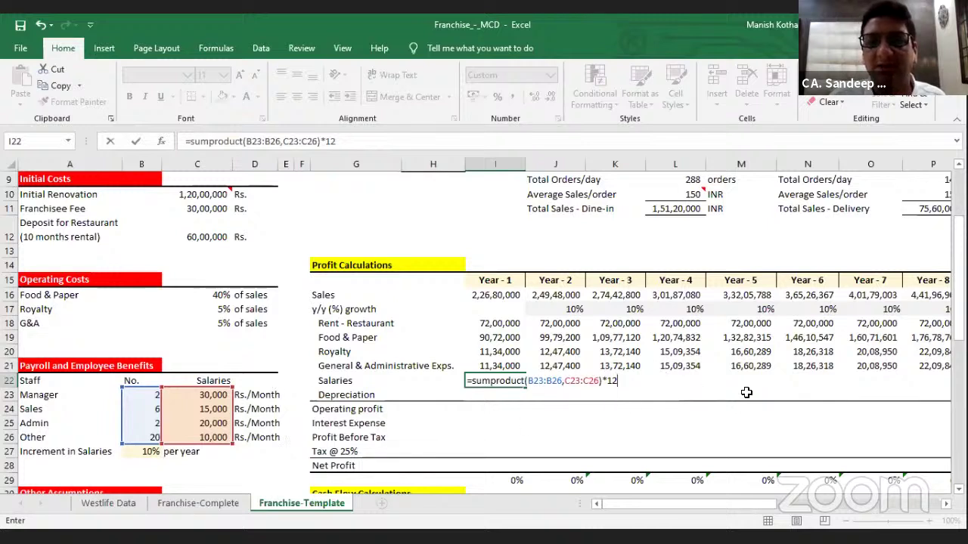
key("ctrl+Return")
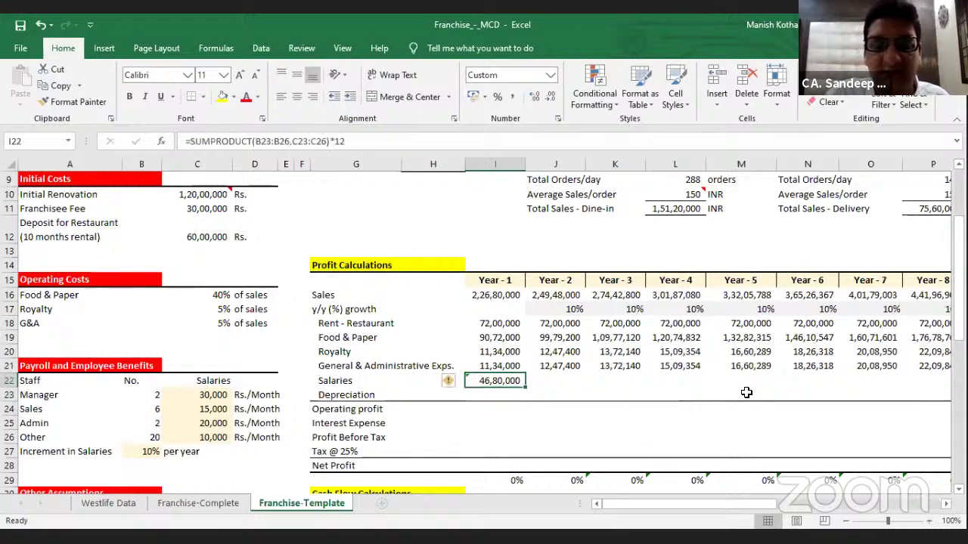
In the Year-2 Salaries cell, J22, write a formula growing Year-1 salaries by the yearly increment: =I22*(1+B27)
key("Right")
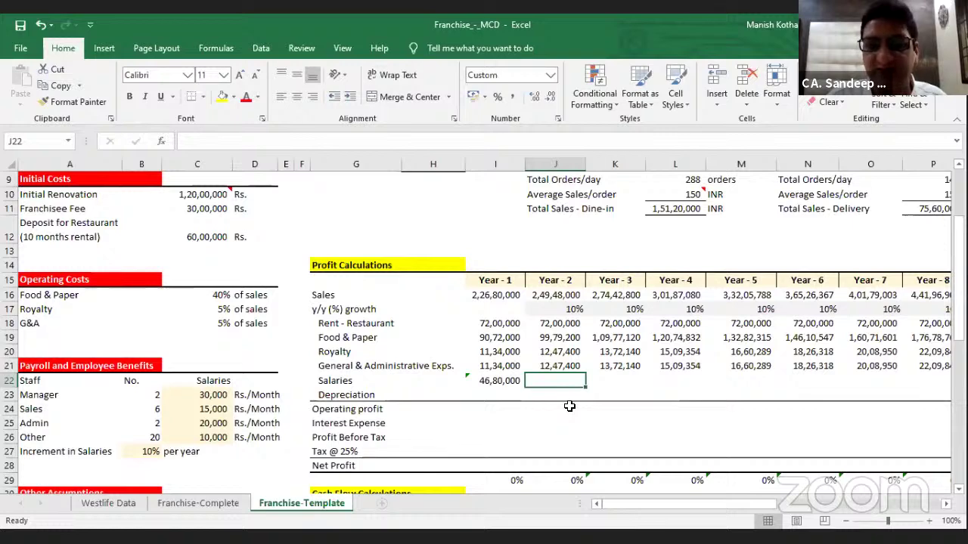
type("=")
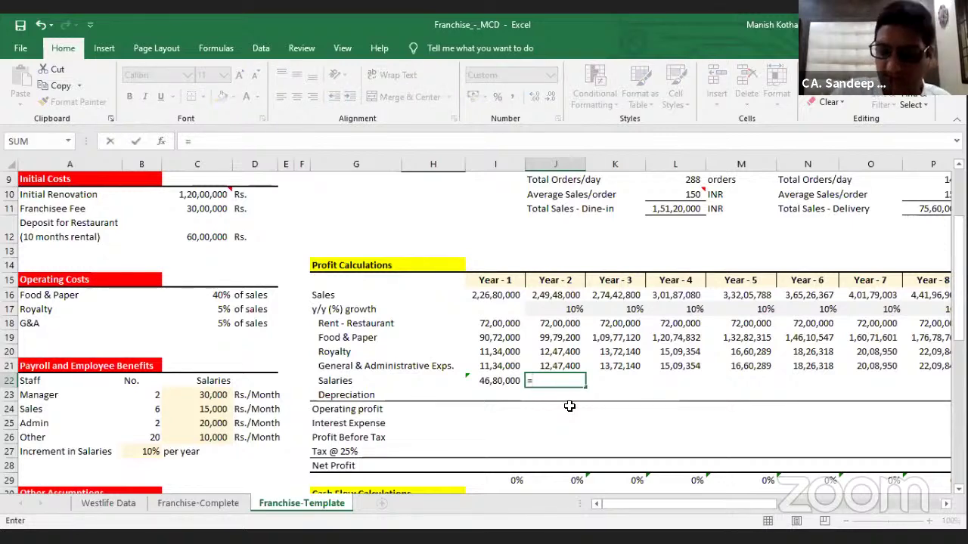
key("Left")
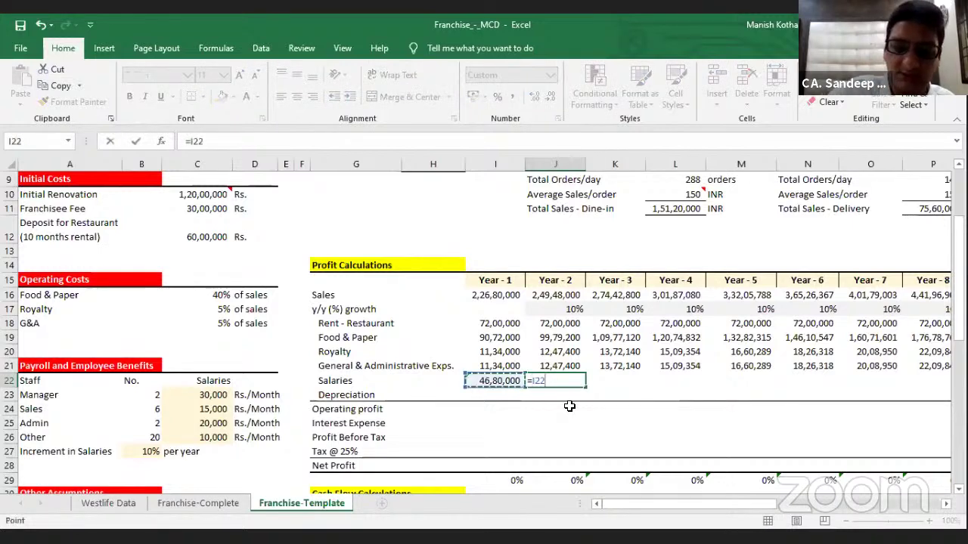
type("*(")
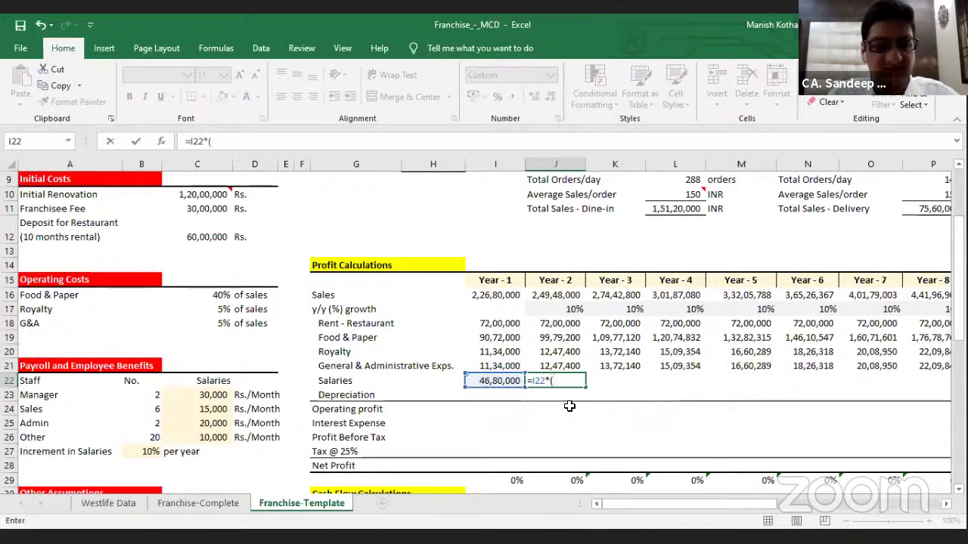
type("1+")
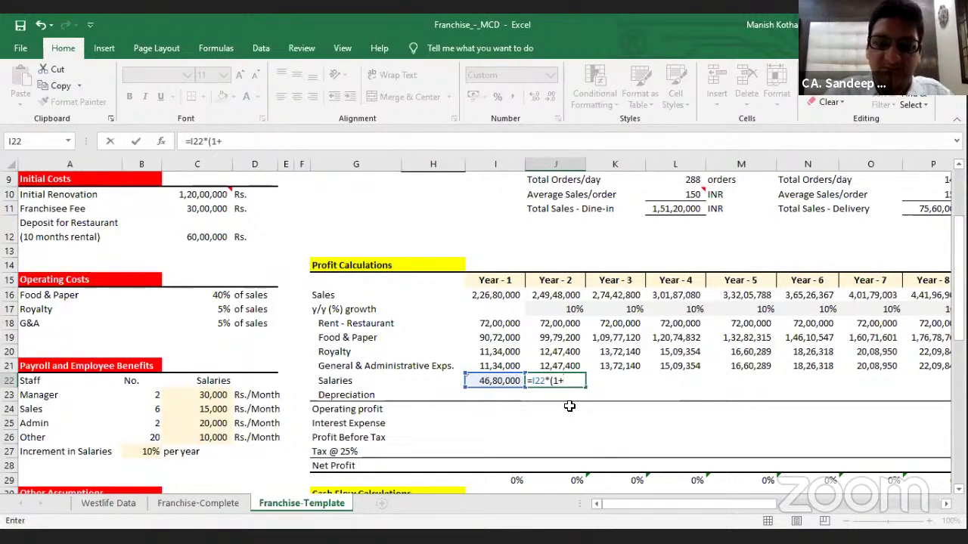
key("Left")
key("Left")
key("Left")
key("Left")
key("Left")
key("Left")
key("Left")
key("Left")
key("Down")
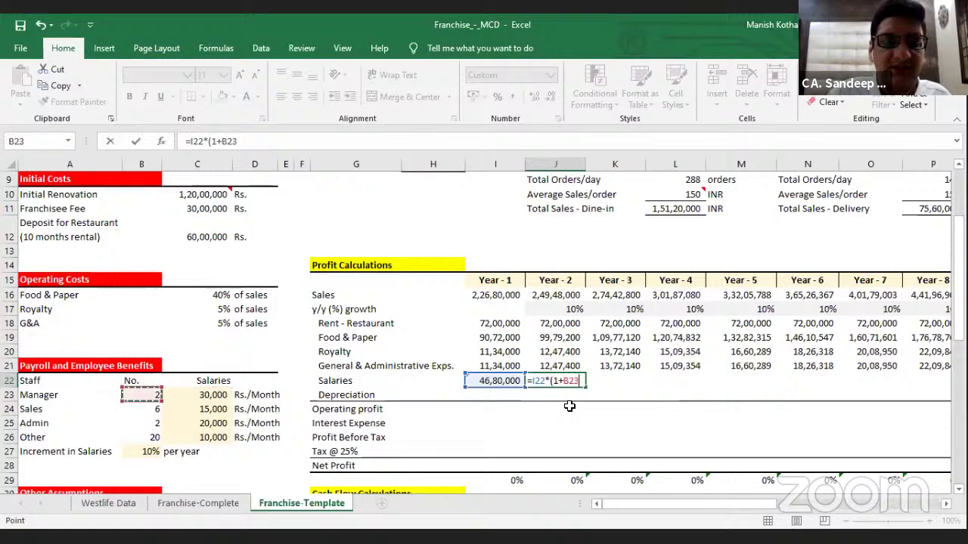
key("Down")
key("Down")
key("Down")
key("Down")
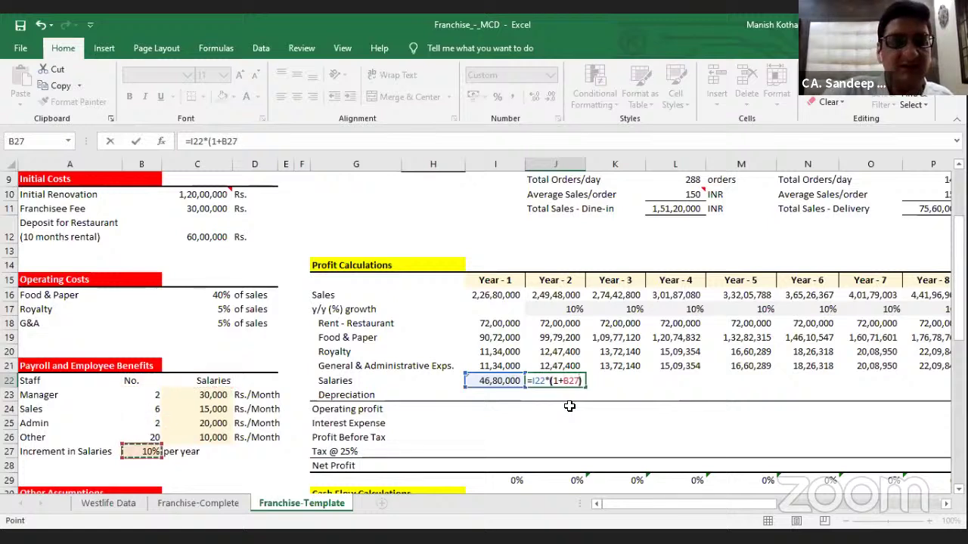
type(")")
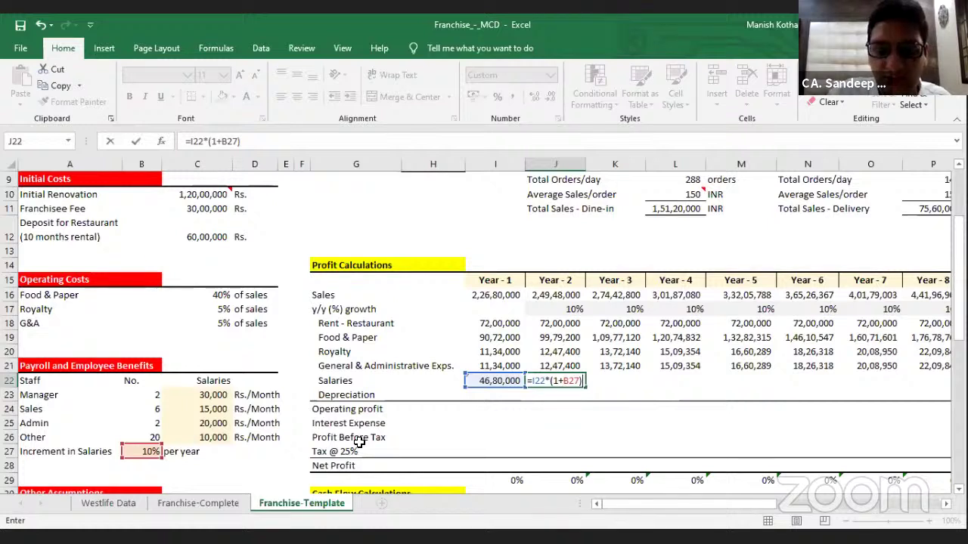
Make the increment reference in the Year-2 Salaries formula absolute, as $B$27, and enter the formula
key("F2")
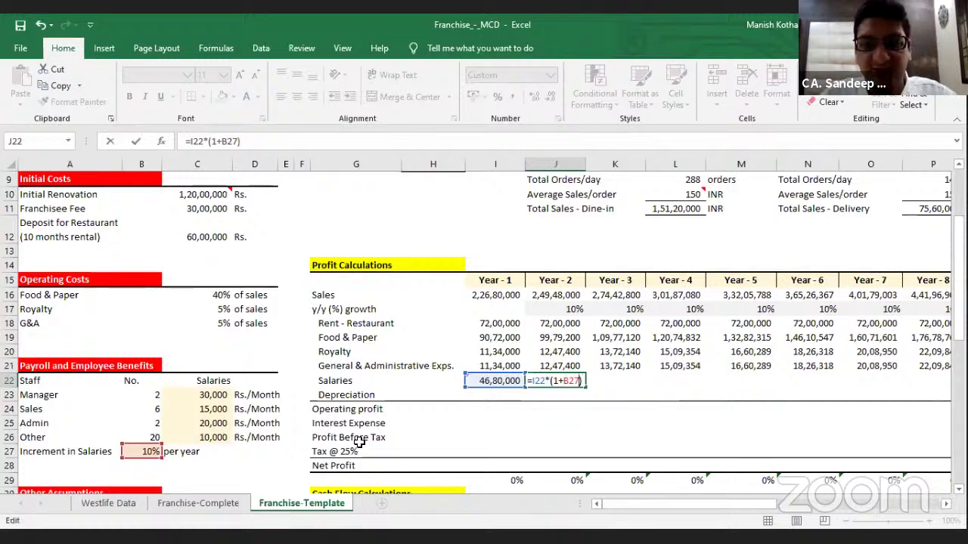
key("Left")
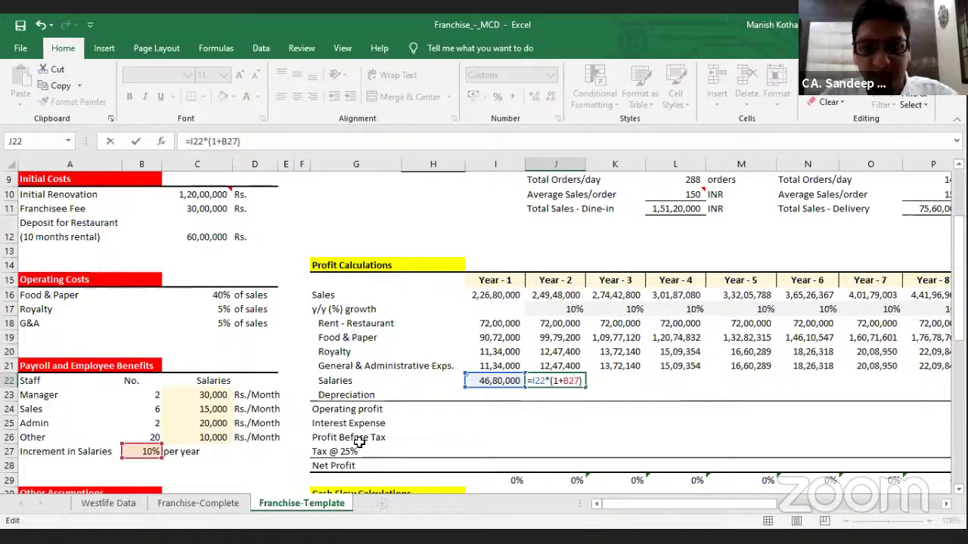
key("F4")
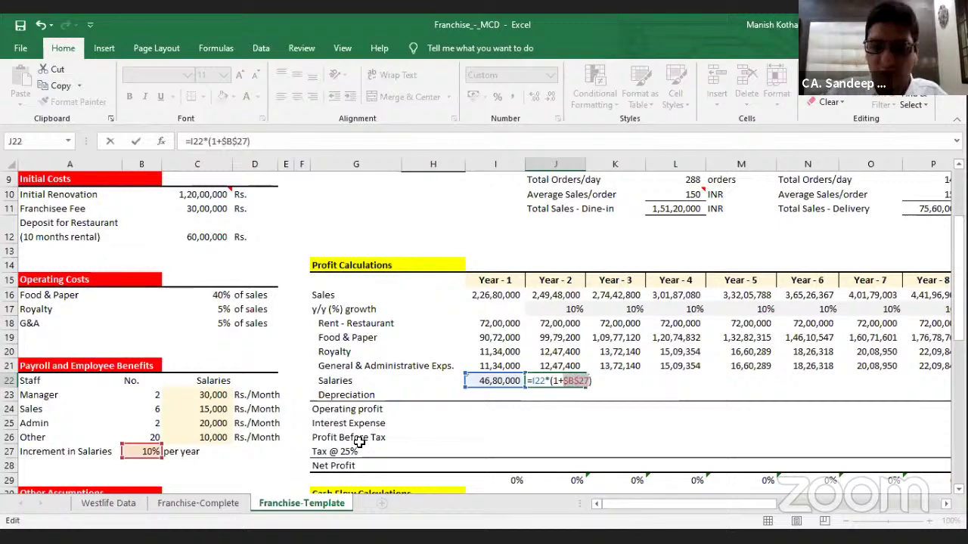
key("Return")
key("Up")
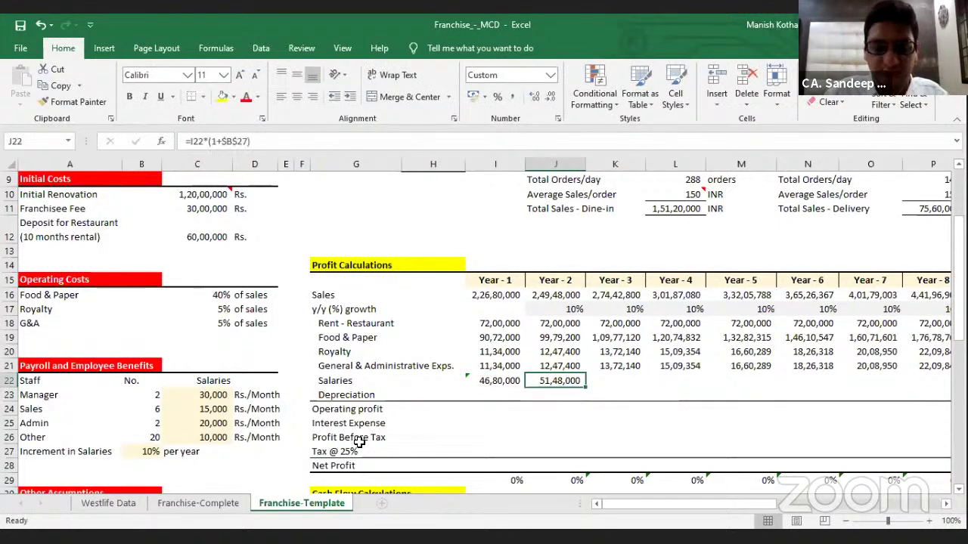
Copy the Year-2 Salaries formula across the row through Year-20, up to AB22
key("ctrl+c")
key("Up")
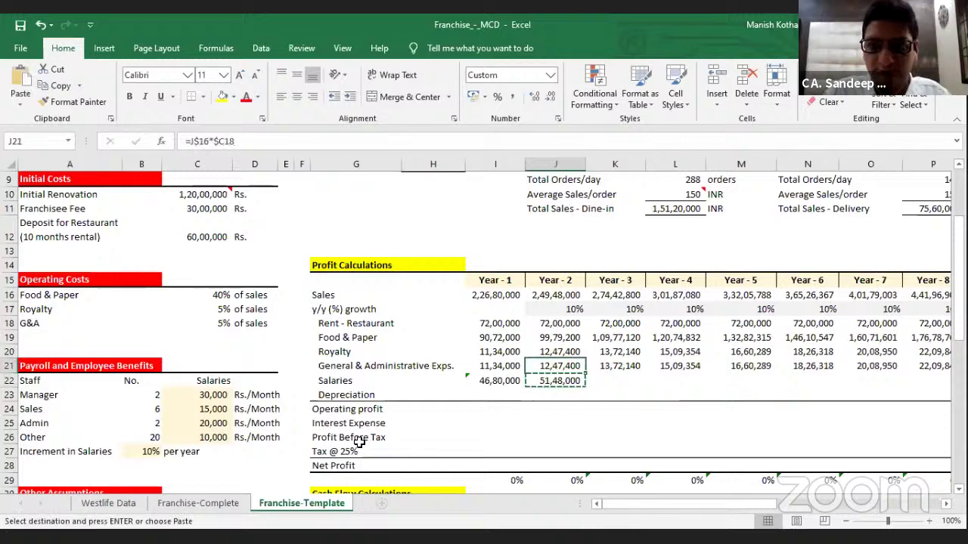
key("ctrl+Right")
key("Down")
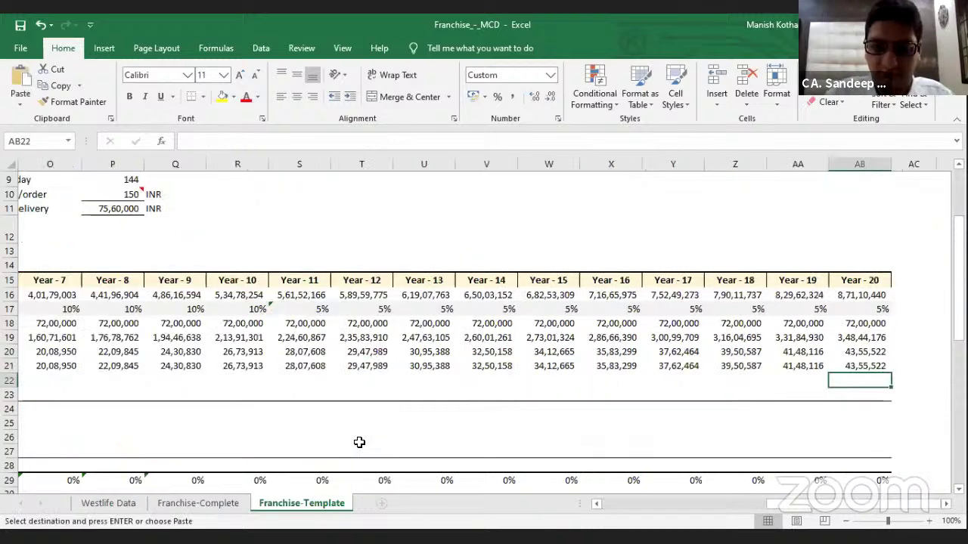
key("ctrl+shift+Left")
key("shift+Right")
key("ctrl+v")
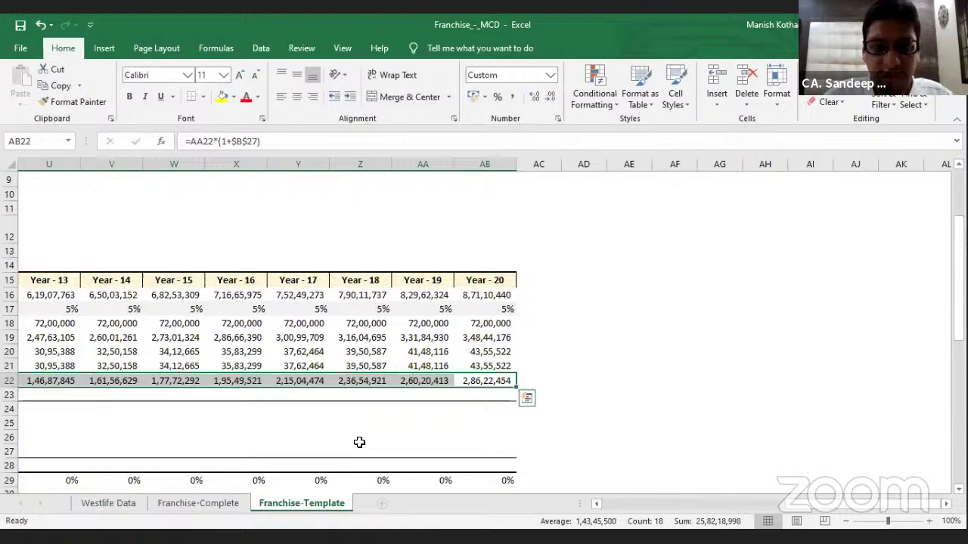
key("Escape")
Look back along the filled Salaries row from Year-20 to its label and over the first years
key("Left")
key("Left")
key("Left")
key("Left")
key("Left")
key("Left")
key("Left")
key("Left")
key("Left")
key("Left")
key("Left")
key("Left")
key("Left")
key("Left")
key("Left")
key("Left")
key("Left")
key("Left")
key("Left")
key("Left")
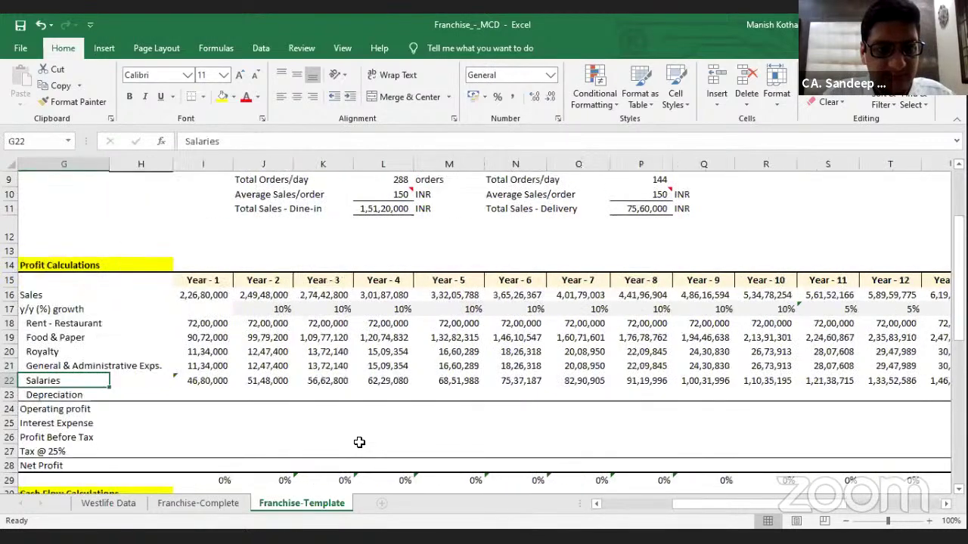
key("Right")
key("Right")
key("Right")
key("Right")
key("Right")
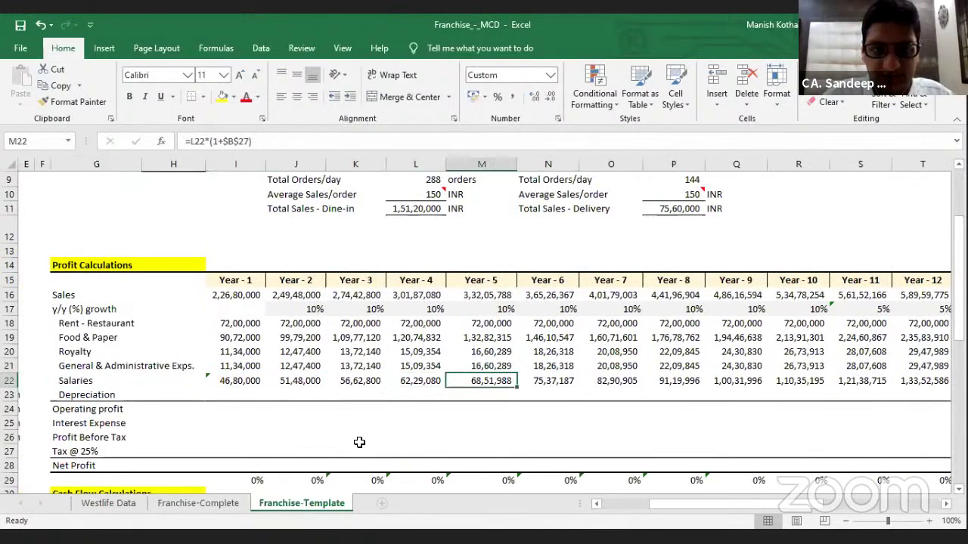
Bring the payroll inputs into view beside the projections and trace the cell references in the Year-4 Salaries formula, L22
key("Left")
key("Left")
key("Left")
key("Left")
key("Left")
key("Left")
key("Left")
key("Left")
key("Left")
key("Left")
key("Left")
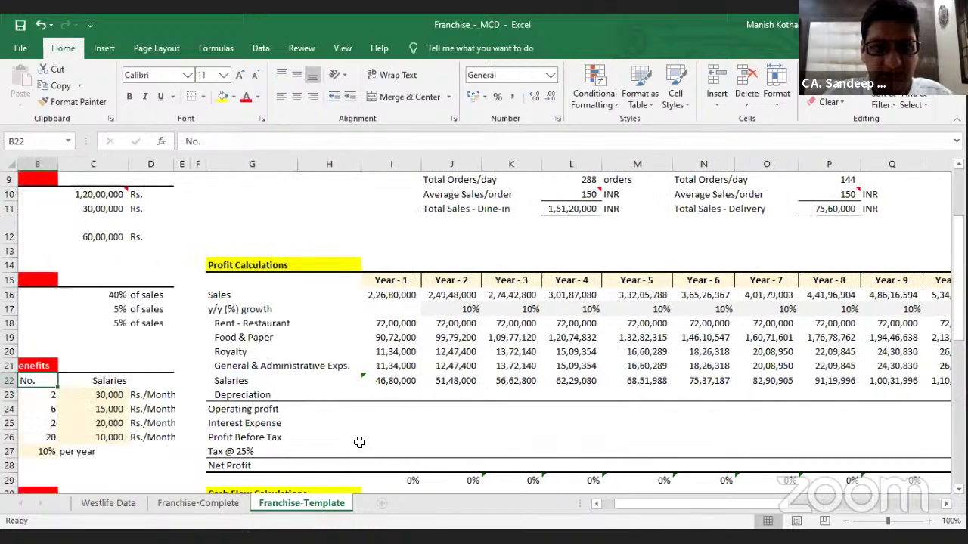
key("Left")
key("Right")
key("Right")
key("Right")
key("Right")
key("Right")
key("Right")
key("Right")
key("Right")
key("Right")
key("Right")
key("Right")
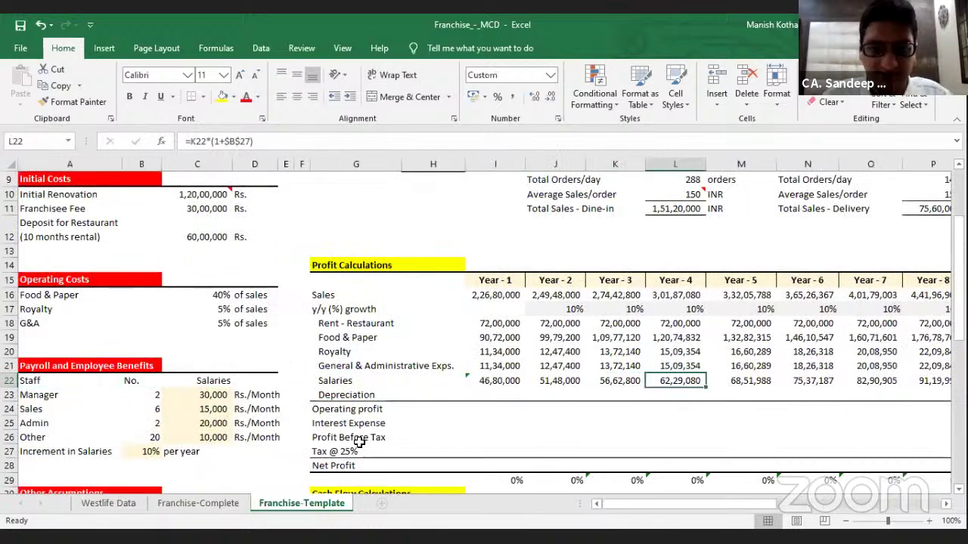
key("F2")
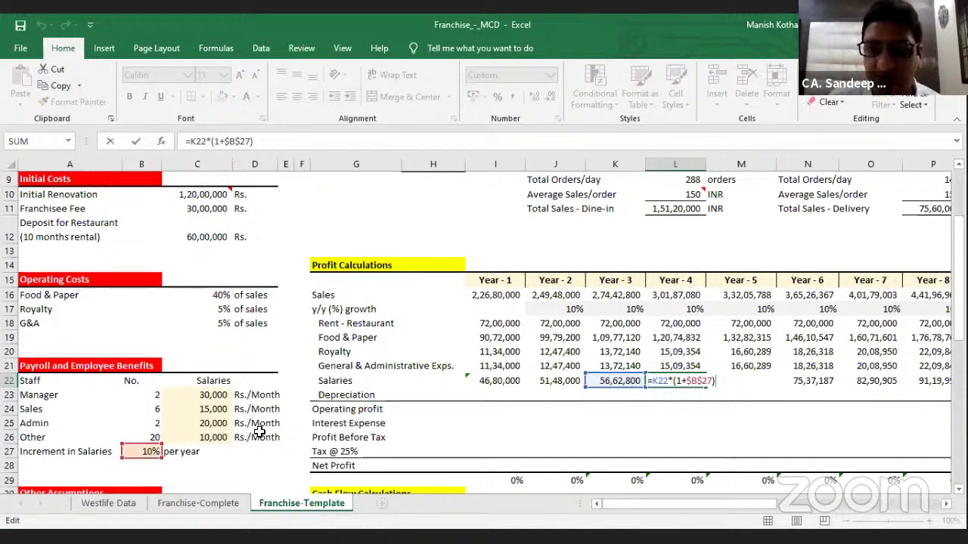
Leave the Year-4 Salaries formula and look over the Depreciation row from the payroll inputs to its Year-1 cell, I23
key("Return")
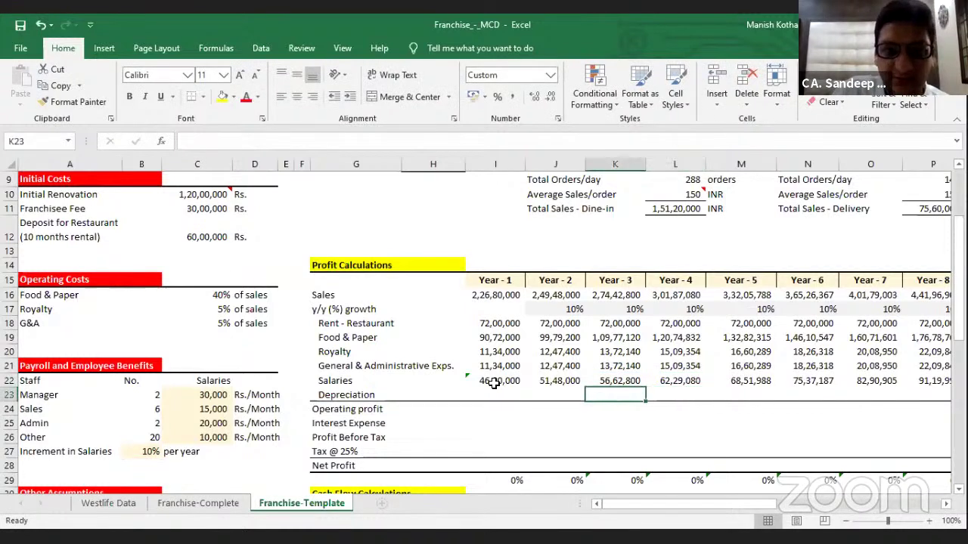
key("Left")
key("Left")
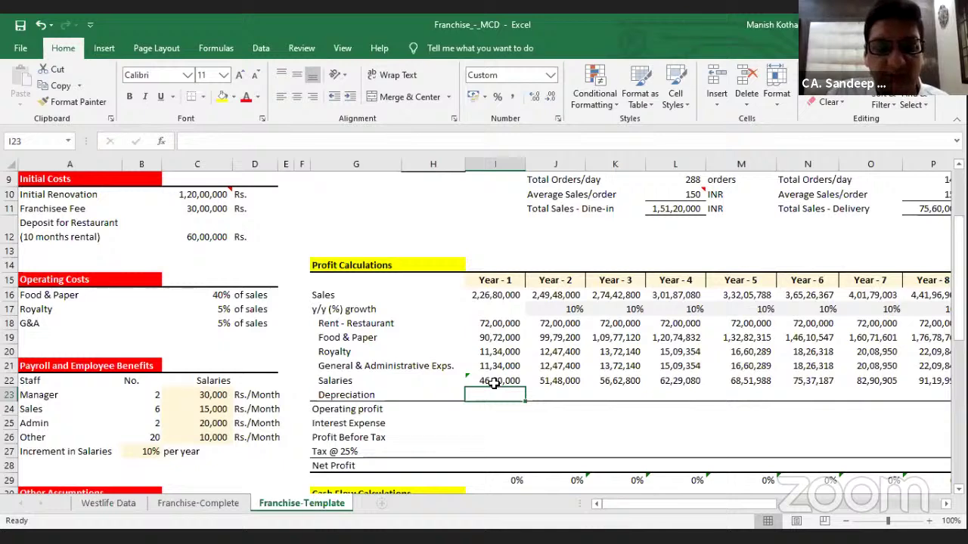
key("Left")
key("Left")
key("Left")
key("Left")
key("Left")
key("Left")
key("Left")
key("Left")
key("Right")
key("Right")
key("Right")
key("Right")
key("Right")
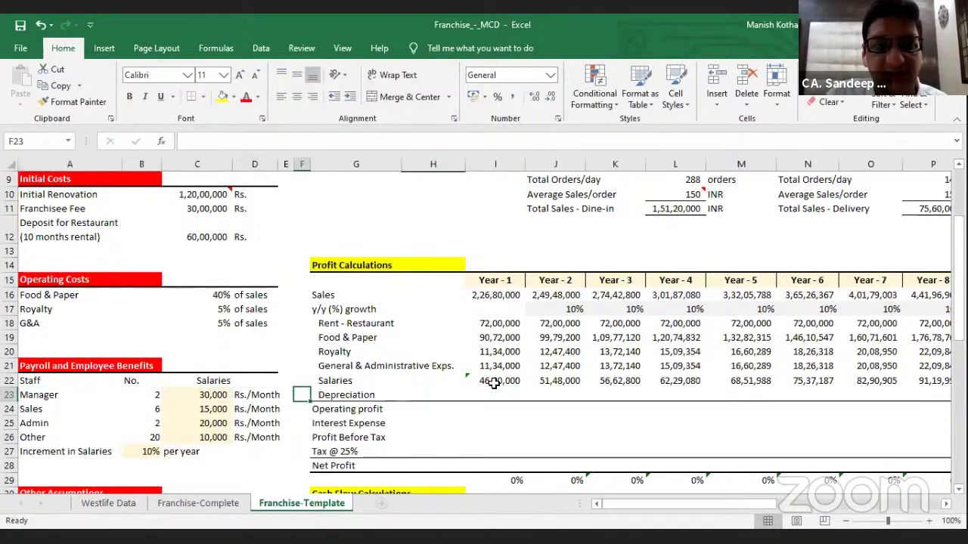
key("Right")
key("Right")
key("Right")
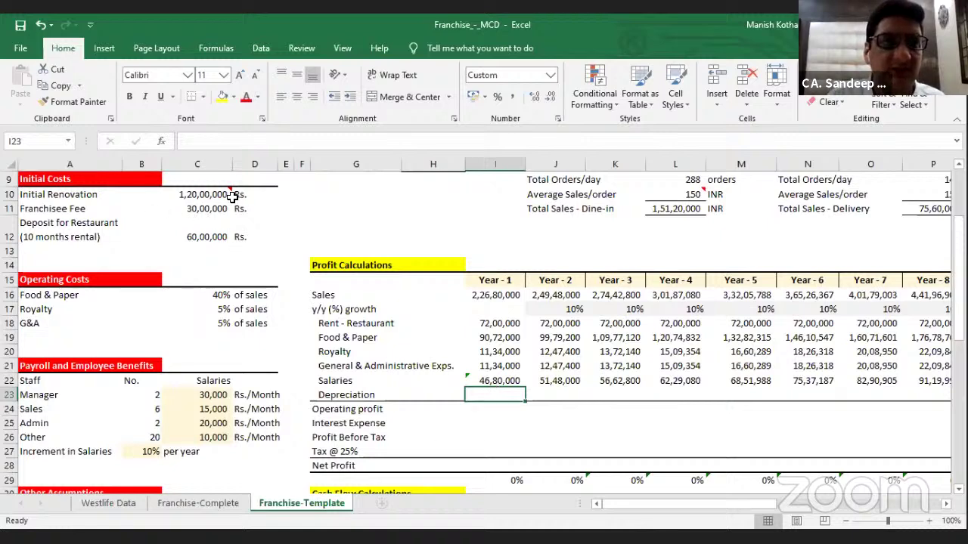
Examine the Initial Costs block: the restaurant deposit formula in C12, the renovation cost in C10 and the franchisee fee in C11
mouse_move(221, 195)
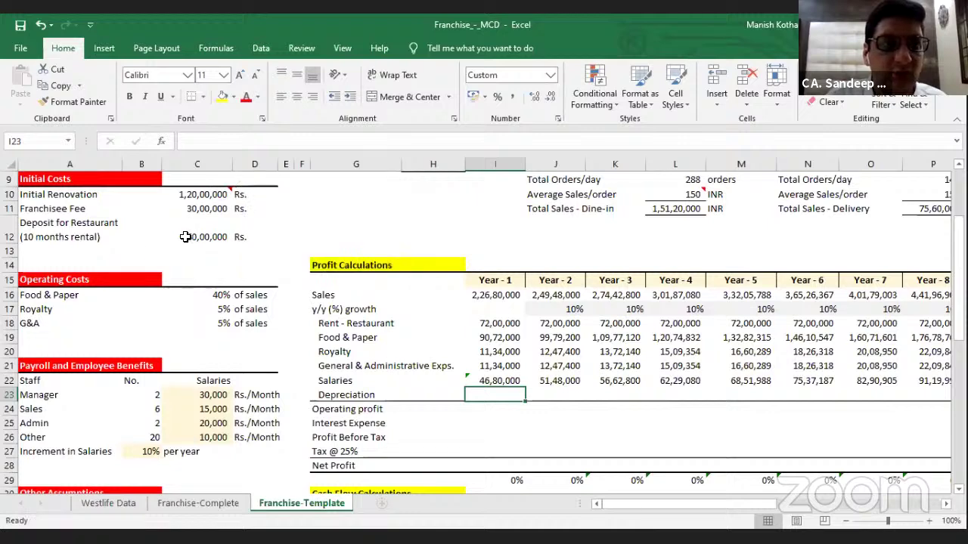
left_click(216, 237)
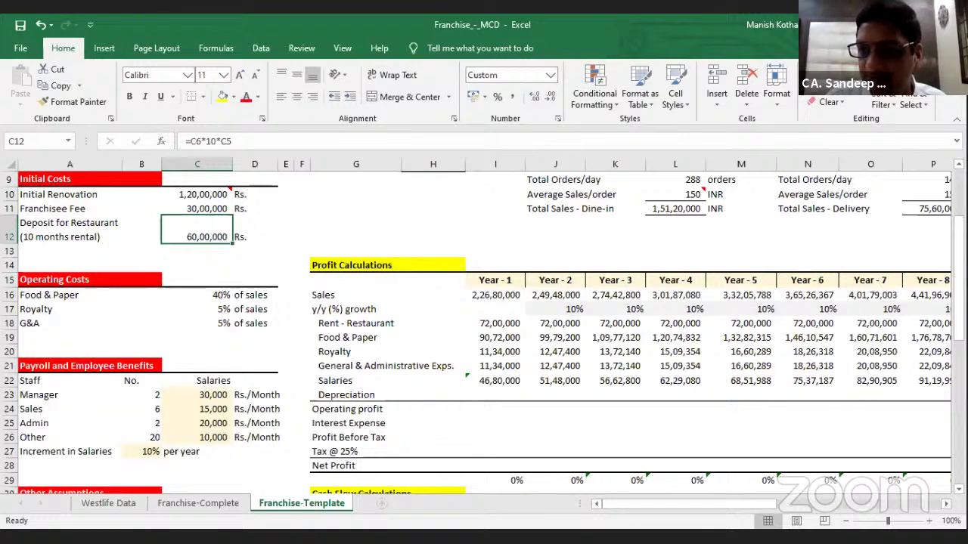
scroll(484, 325, "right", 1)
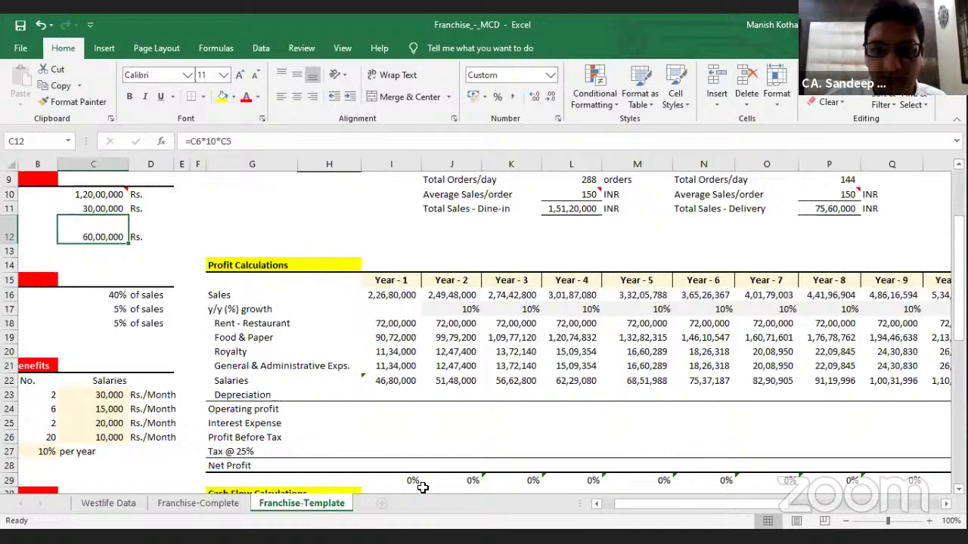
left_click(595, 505)
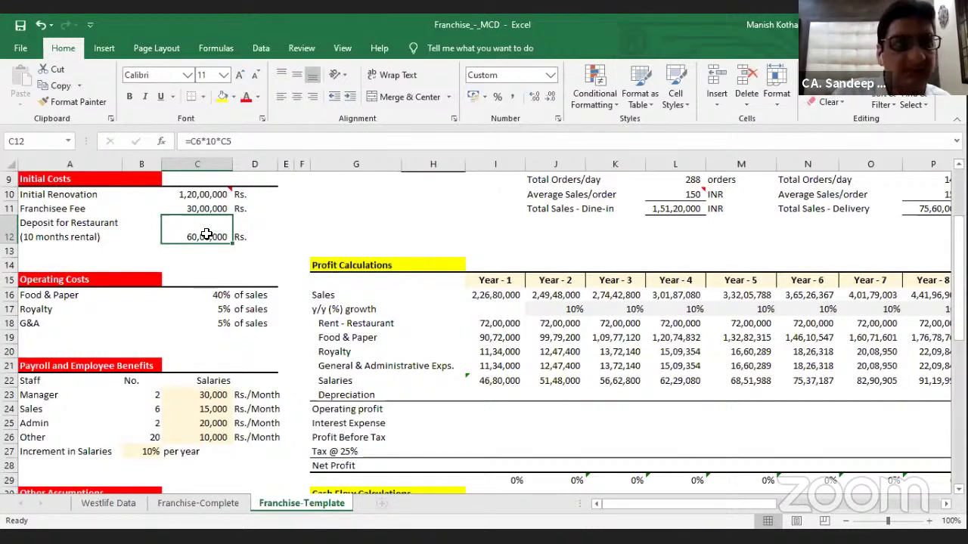
key("Left")
key("Left")
key("Up")
key("Up")
key("Right")
key("Right")
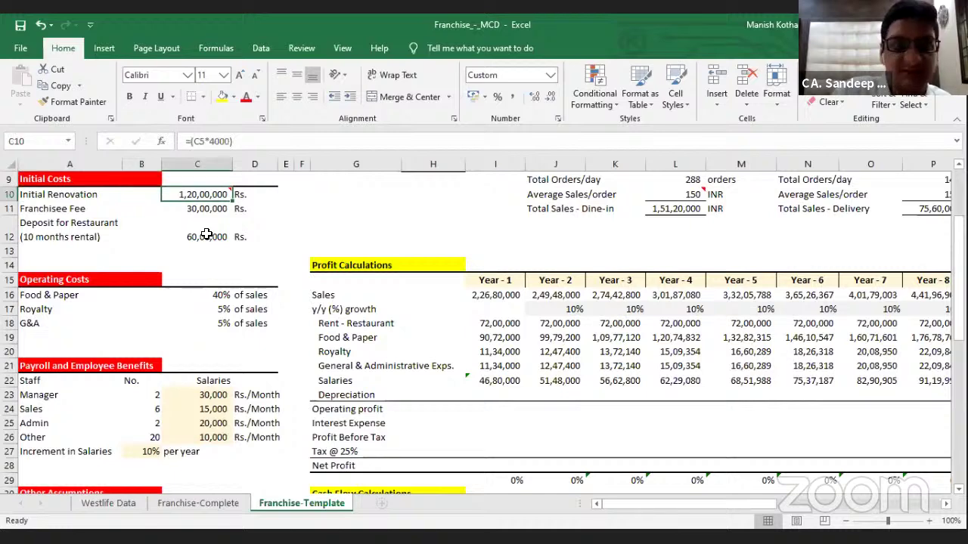
key("shift+Down")
key("Down")
key("Down")
key("Down")
key("Down")
key("Down")
key("Down")
key("Down")
key("Down")
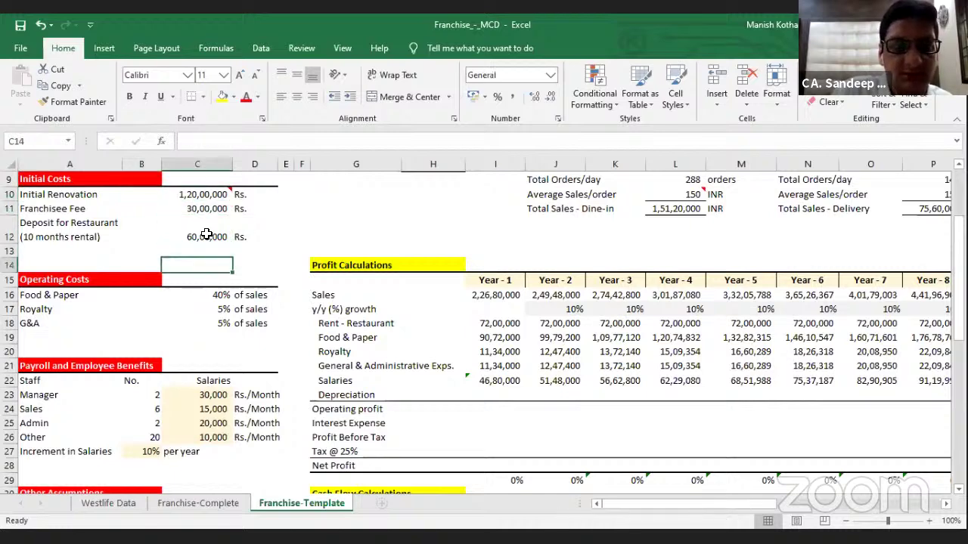
Enter the Year-1 Depreciation in I23 as the renovation cost plus franchisee fee spread over 20 years, =SUM(C10:C11)/20
key("Right")
key("Right")
key("Right")
key("Right")
key("Down")
key("Down")
key("Down")
key("Down")
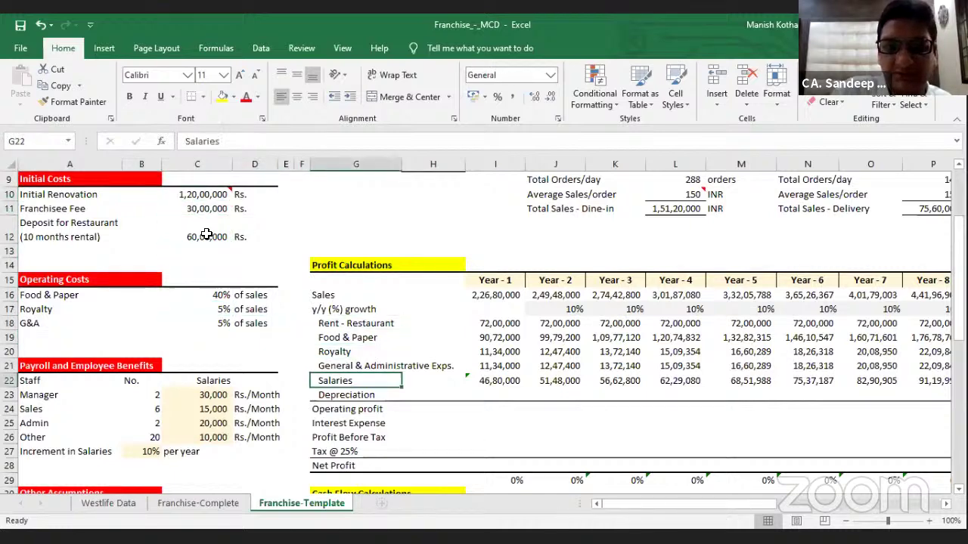
key("Down")
key("Right")
key("Right")
type("=")
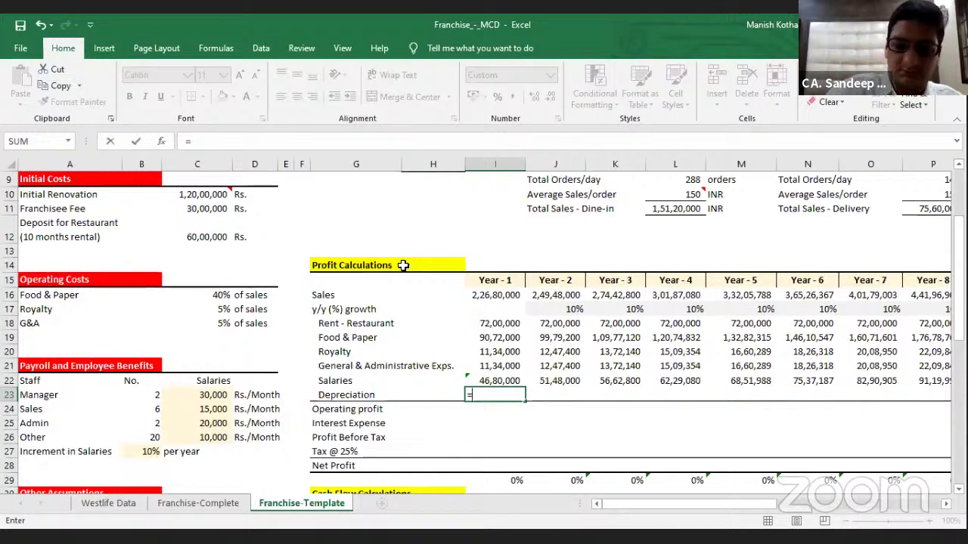
type("sum(")
key("Left")
key("Left")
key("Left")
key("Left")
key("Left")
key("Left")
key("Left")
key("Left")
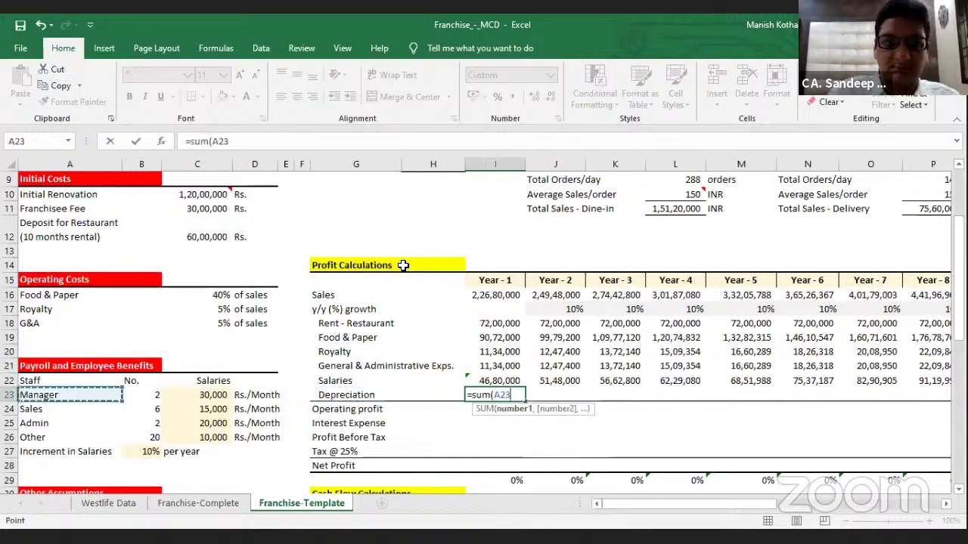
key("Right")
key("Right")
key("Up")
key("Up")
key("Up")
key("Up")
key("Up")
key("Up")
key("Up")
key("Up")
key("Up")
key("Up")
key("Up")
key("Up")
key("Up")
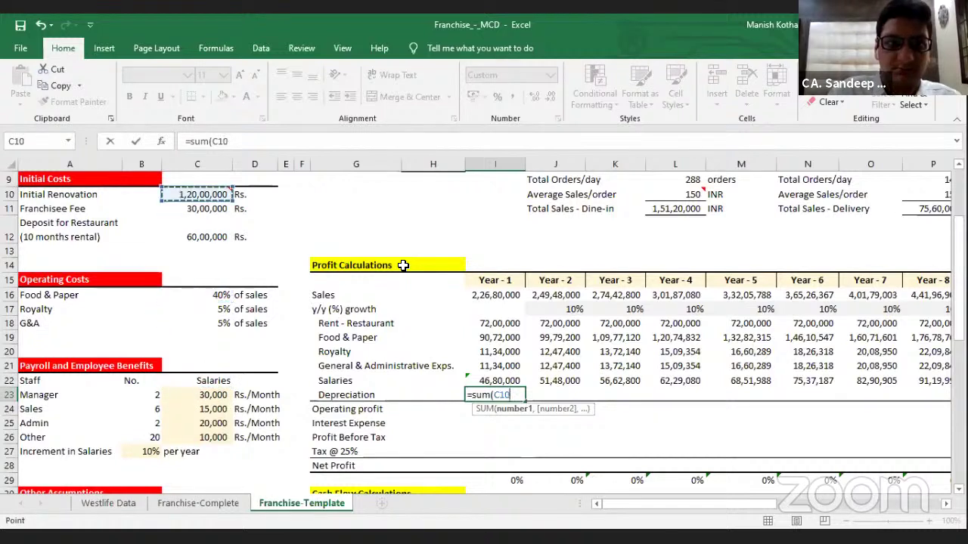
key("shift+Down")
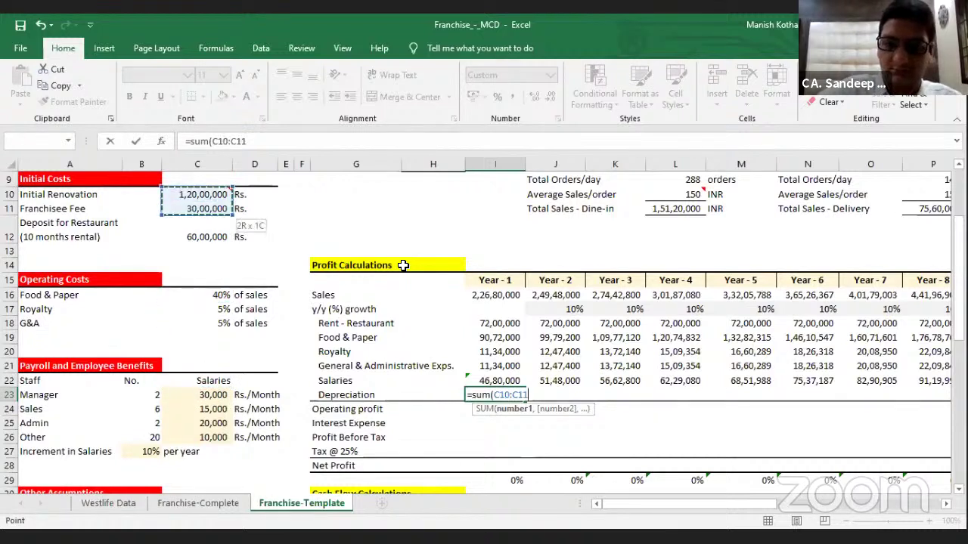
type(")")
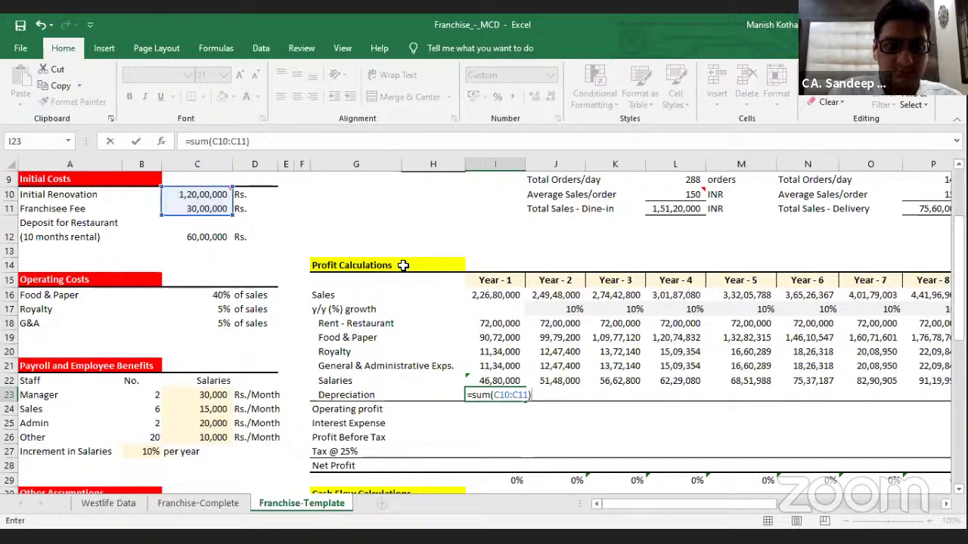
type("/20")
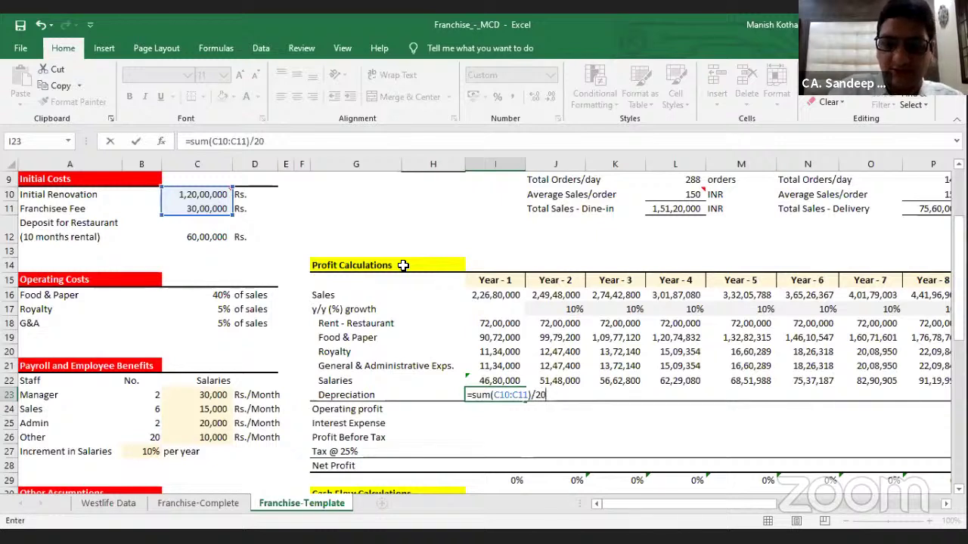
key("Return")
Link the Year-2 Depreciation in J23 to the Year-1 amount with =I23
key("Up")
key("Right")
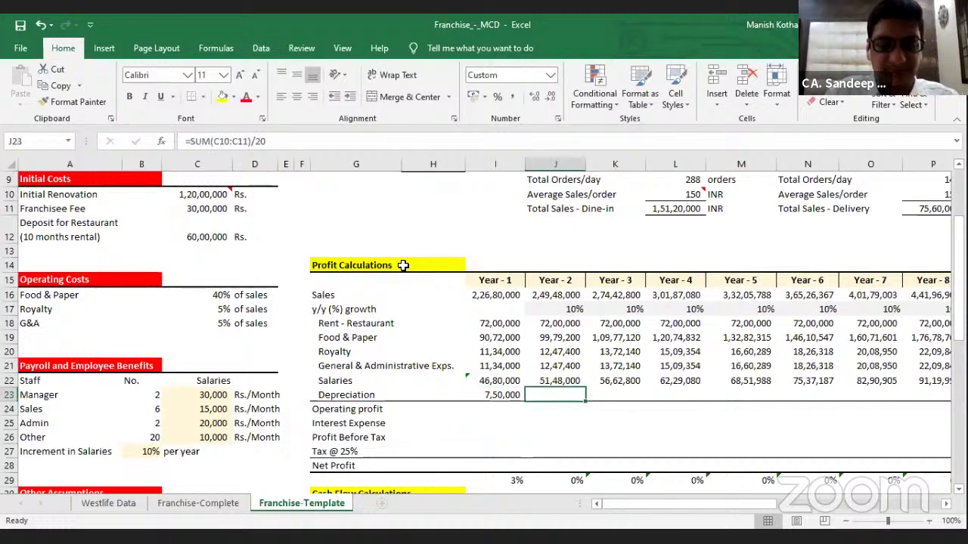
type("=")
key("Left")
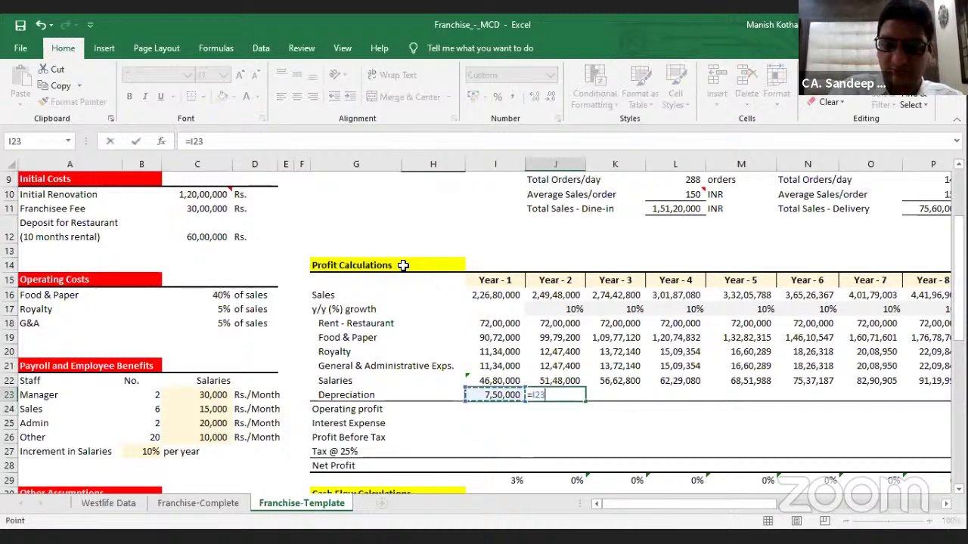
key("Return")
Copy the Year-2 Depreciation formula across the row through Year-20, up to AB23, and return to the Year-1 column
key("Up")
key("ctrl+c")
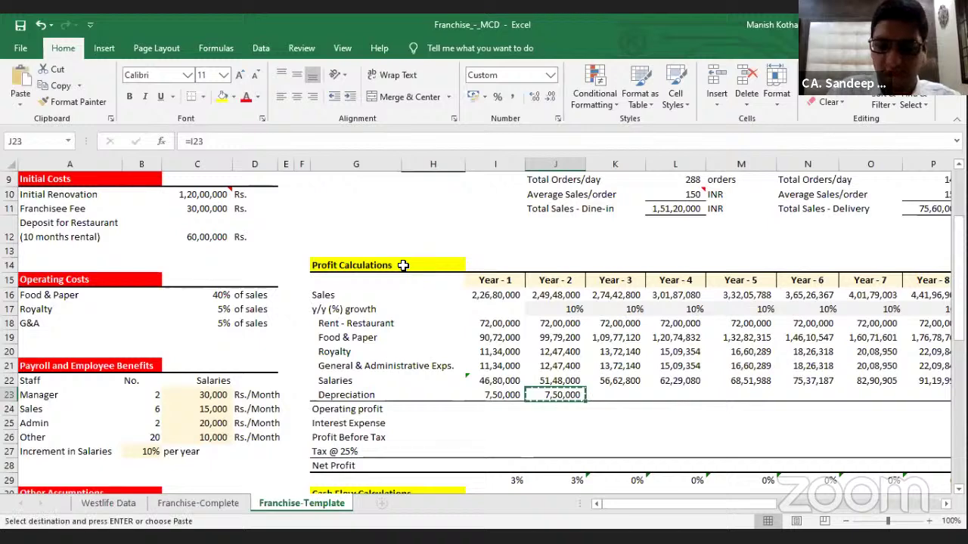
key("Up")
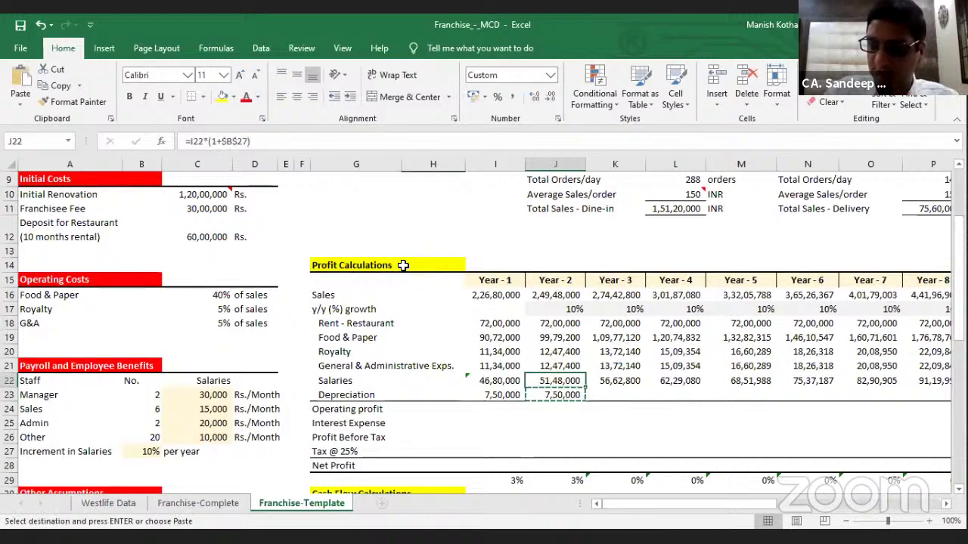
key("ctrl+Right")
key("Down")
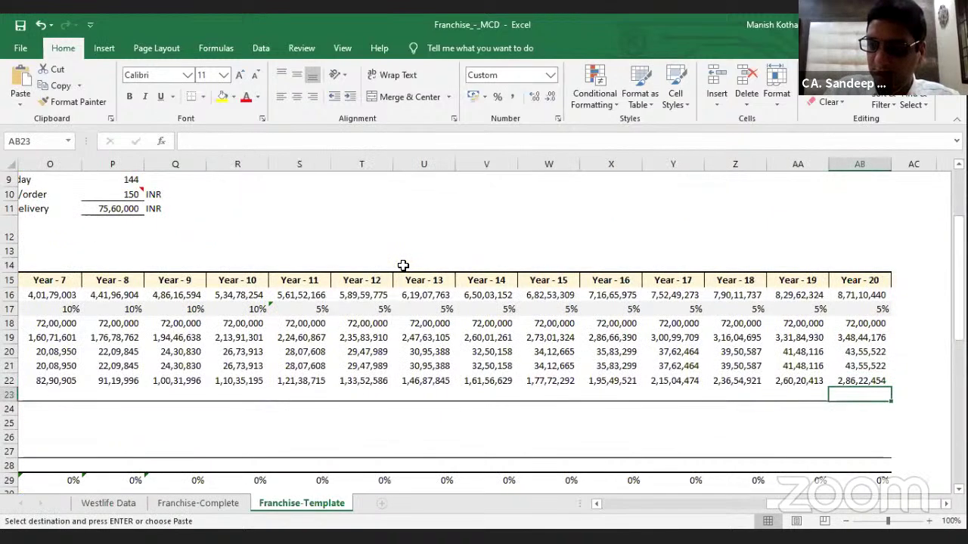
key("shift+Left")
key("shift+Left")
key("shift+Left")
key("shift+Left")
key("shift+Left")
key("shift+Left")
key("shift+Left")
key("shift+Left")
key("shift+Left")
key("shift+Left")
key("shift+Left")
key("shift+Left")
key("shift+Left")
key("shift+Left")
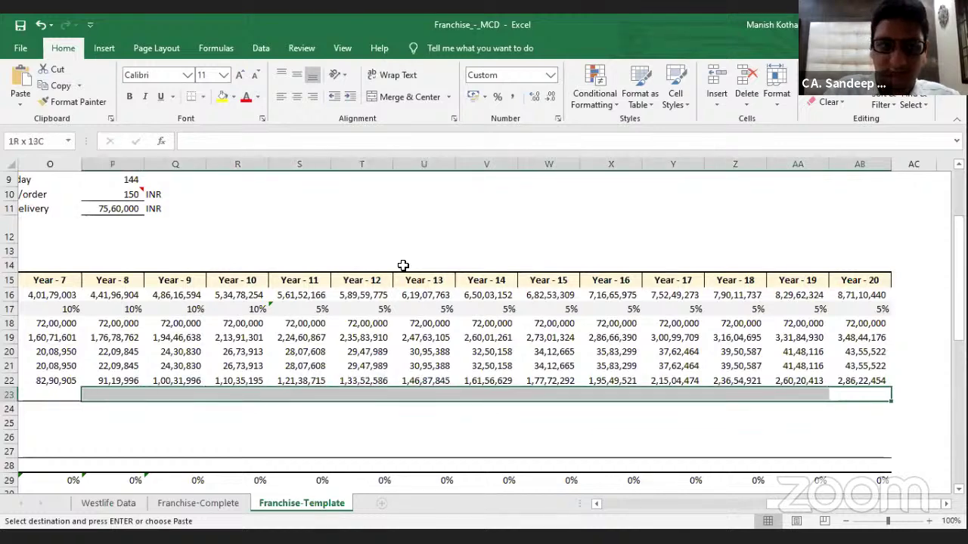
key("shift+Left")
key("shift+Left")
key("shift+Left")
key("shift+Left")
key("shift+Left")
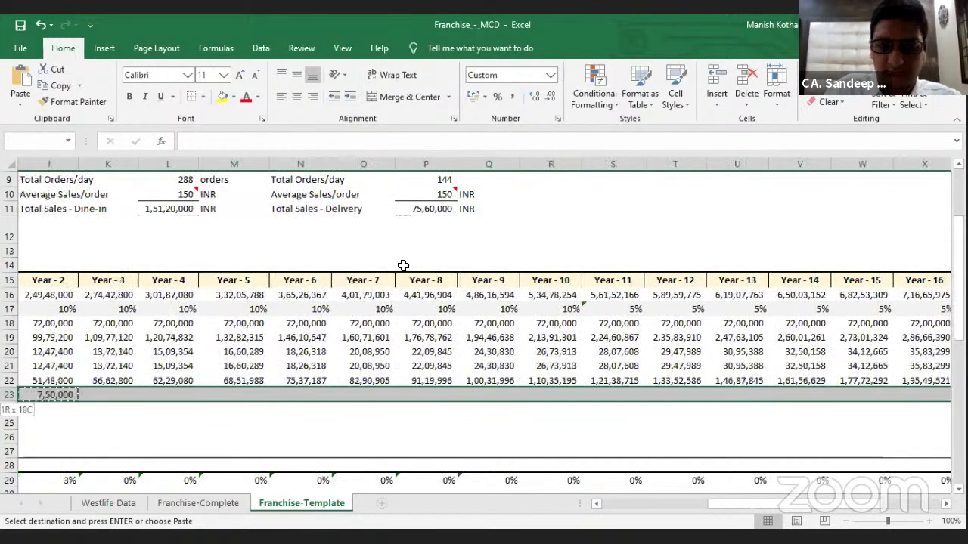
key("ctrl+v")
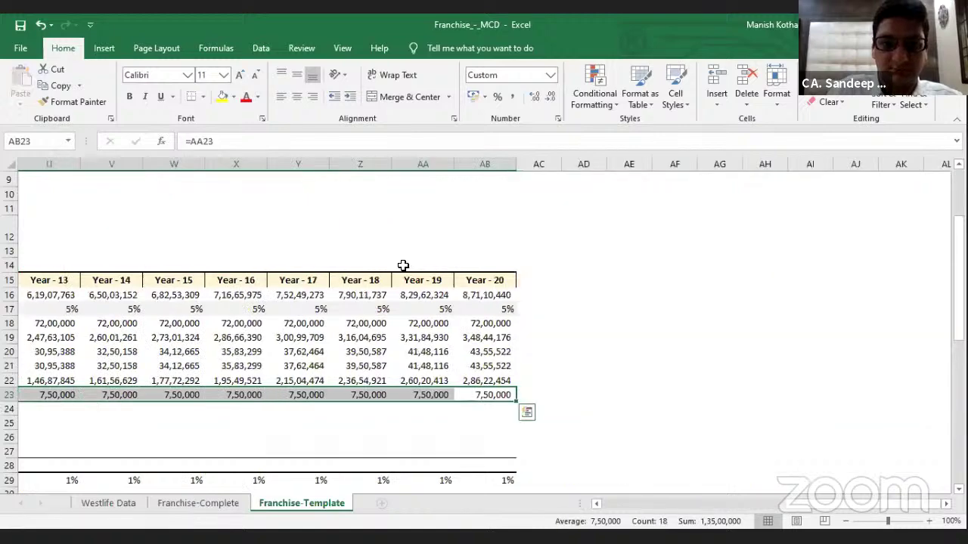
key("Return")
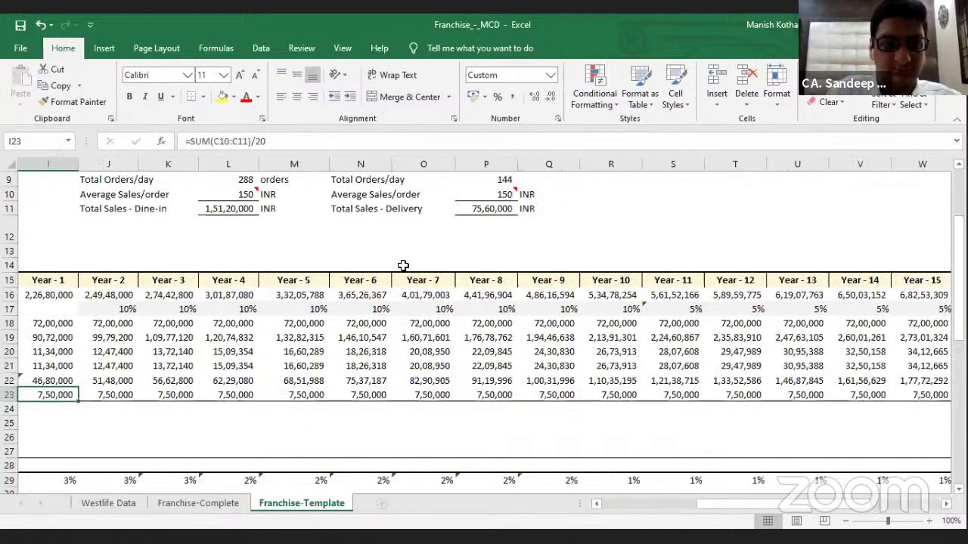
Enter the Year-1 Operating profit in I24 as sales minus all costs from rent to depreciation, =I16-SUM(I18:I23), accepting the added closing bracket
key("Down")
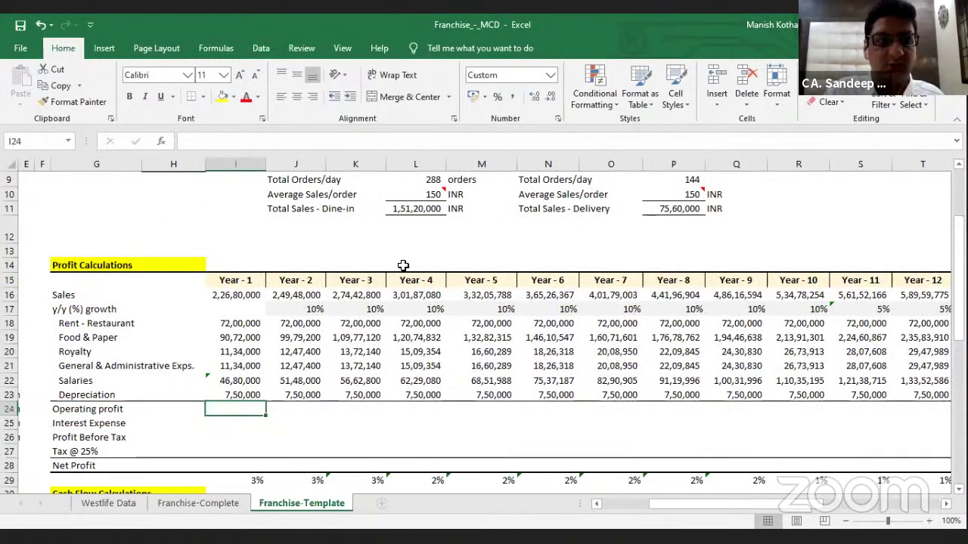
key("Left")
key("Left")
key("Left")
key("Left")
key("Left")
key("Right")
key("Right")
key("Right")
key("Right")
key("Right")
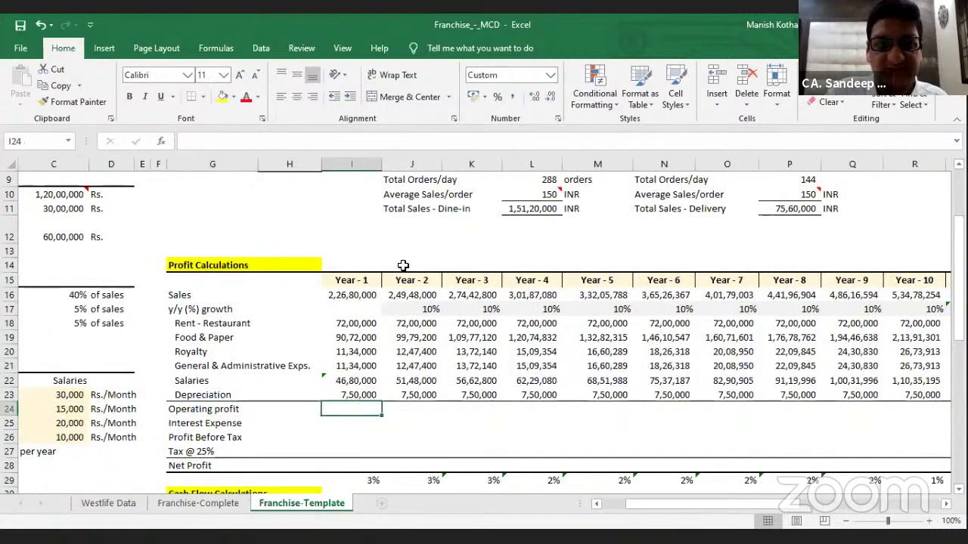
type("=")
key("Up")
key("Up")
key("Up")
key("Up")
key("Up")
key("Up")
key("Up")
key("Up")
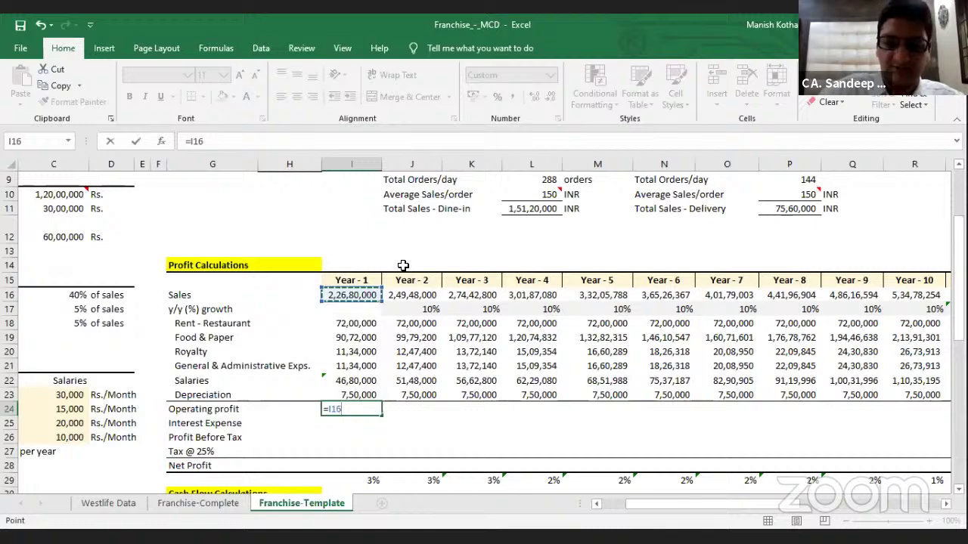
type("-")
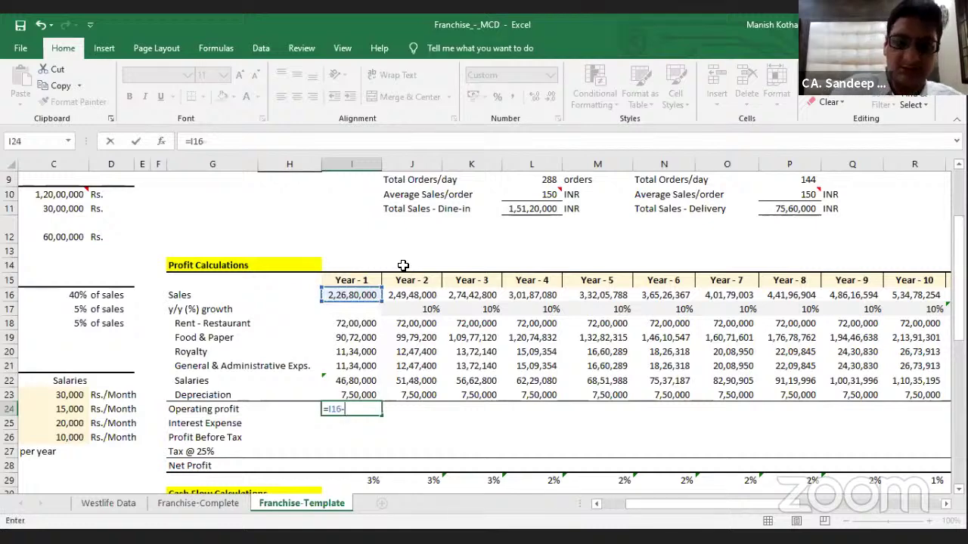
type("sum(")
key("Up")
key("Up")
key("Up")
key("Up")
key("Up")
key("Up")
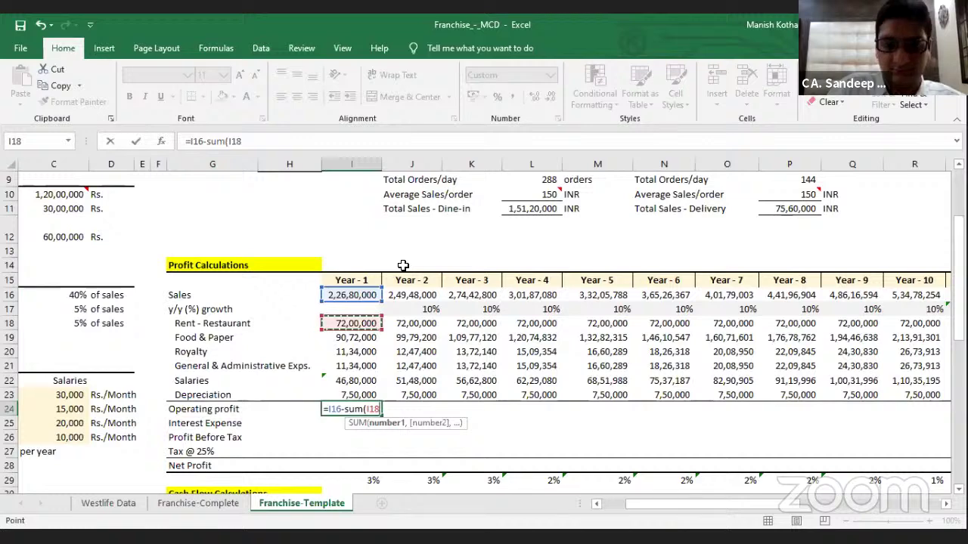
key("shift+Down")
key("shift+Down")
key("shift+Down")
key("shift+Down")
key("shift+Down")
key("Return")
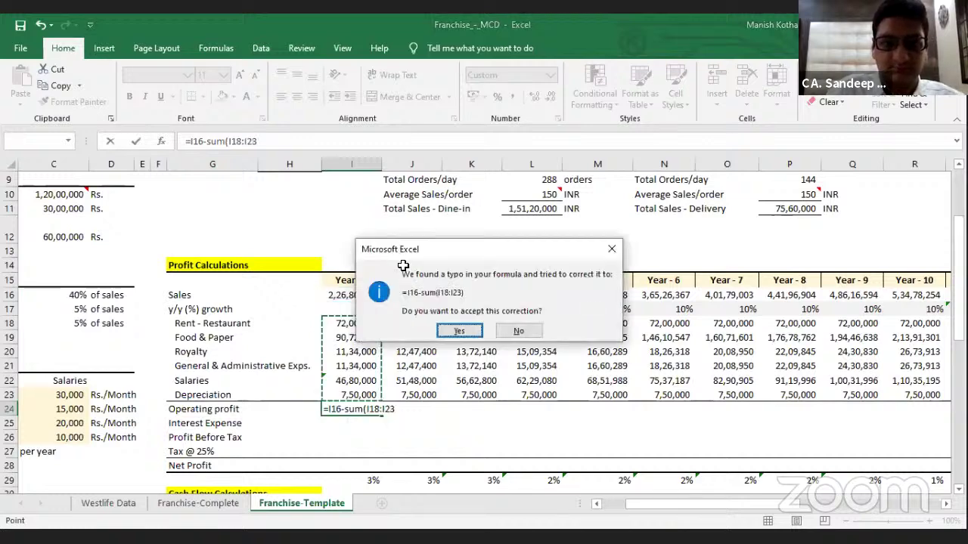
key("Return")
Copy the Year-1 Operating profit formula across row 24 from Year-2 through Year-20, up to AB24
key("ctrl+c")
key("Right")
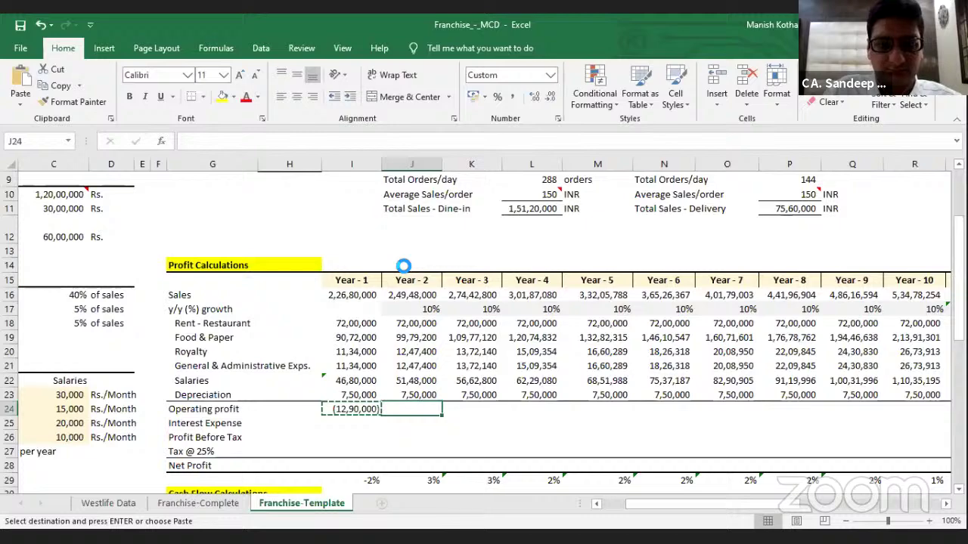
key("shift+Right")
key("shift+Right")
key("shift+Right")
key("shift+Right")
key("shift+Right")
key("shift+Right")
key("shift+Right")
key("shift+Right")
key("shift+Right")
key("shift+Right")
key("shift+Right")
key("shift+Right")
key("shift+Right")
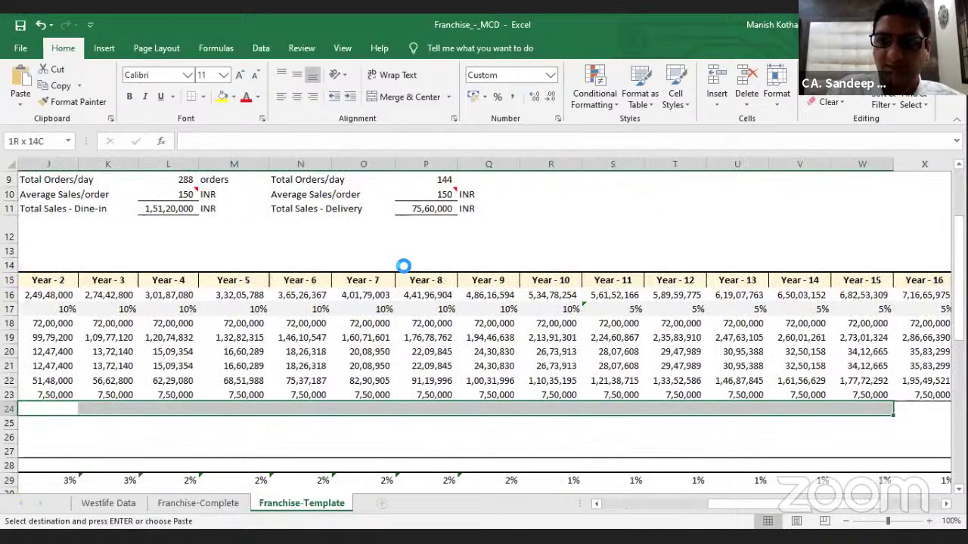
key("Return")
Enter the Year-1 Interest Expense in I25 as the debt raised times the commercial loan interest rate, =C47*C38
key("Left")
key("Left")
key("Left")
key("Left")
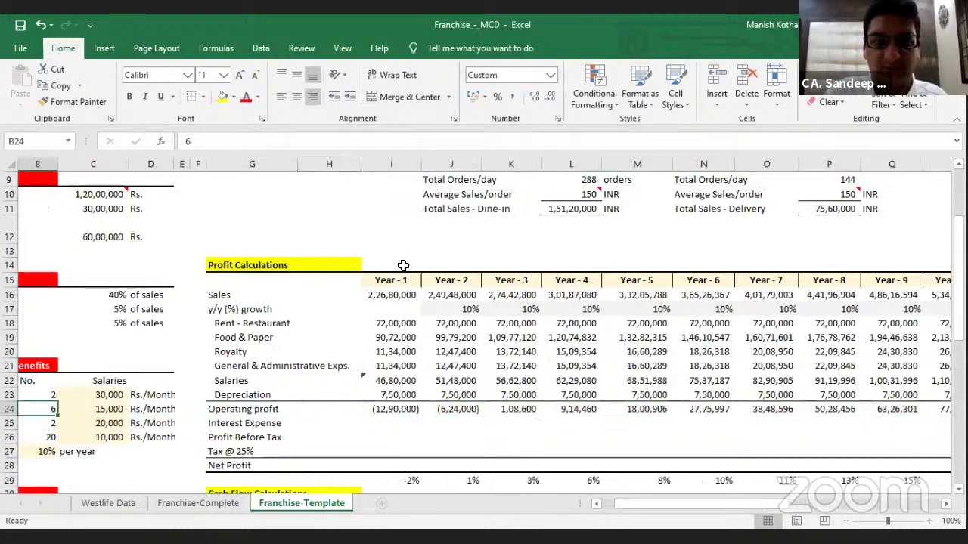
key("Right")
key("Right")
key("Right")
key("Down")
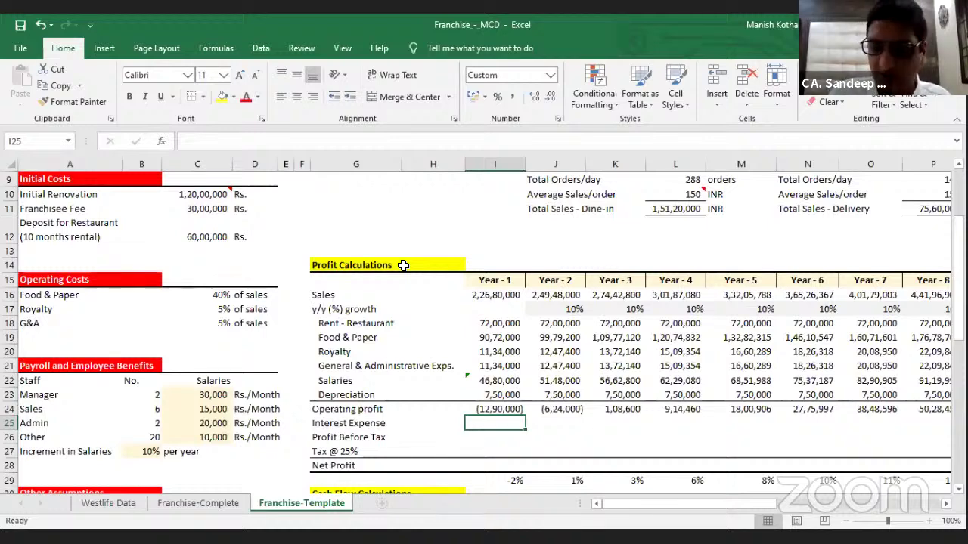
type("=")
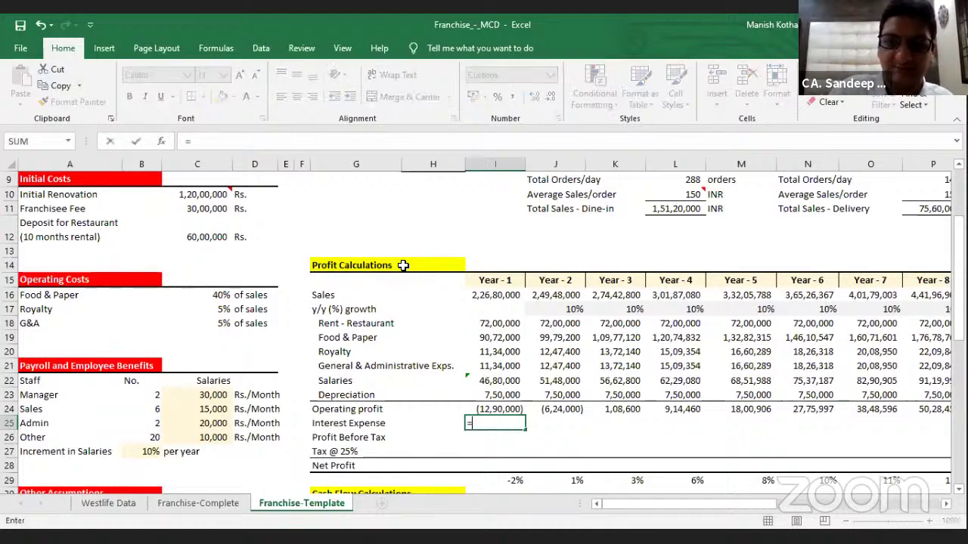
key("Left")
key("Home")
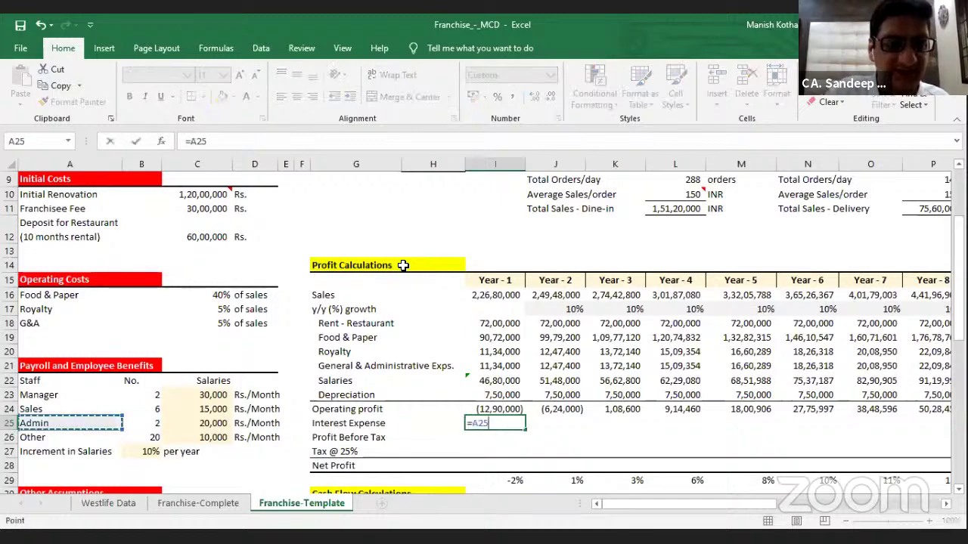
key("Down")
key("Down")
key("Down")
key("Down")
key("Down")
key("Down")
key("Down")
key("Down")
key("Down")
key("Down")
key("Down")
key("Down")
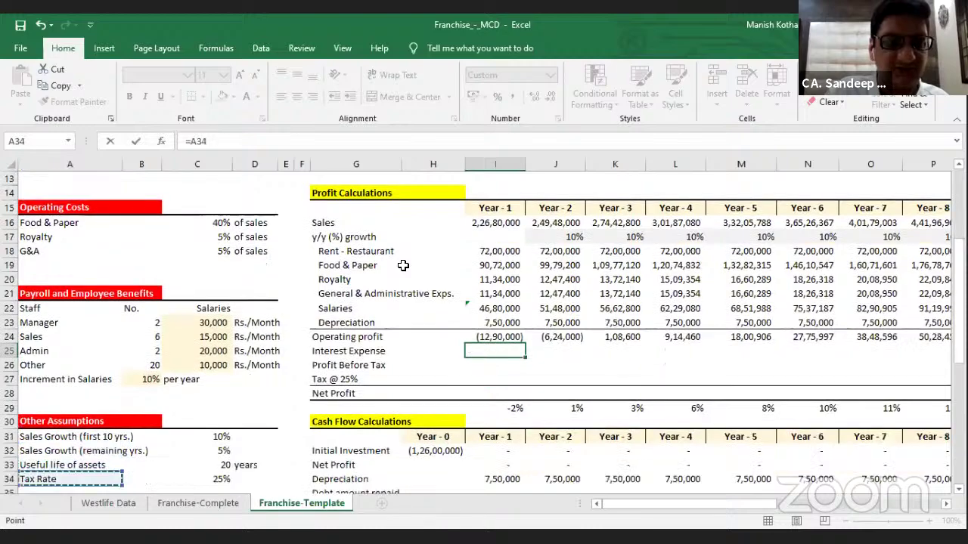
key("Down")
key("Down")
key("Down")
key("Down")
key("Down")
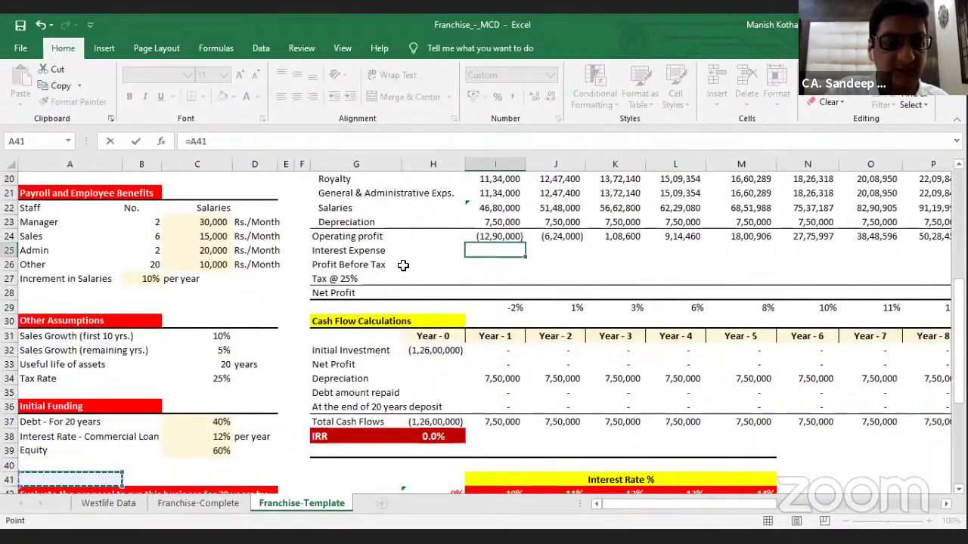
key("Down")
key("Down")
key("Down")
key("Down")
key("Down")
key("Down")
key("Down")
key("Down")
key("Down")
key("Up")
key("Up")
key("Up")
key("Up")
key("Right")
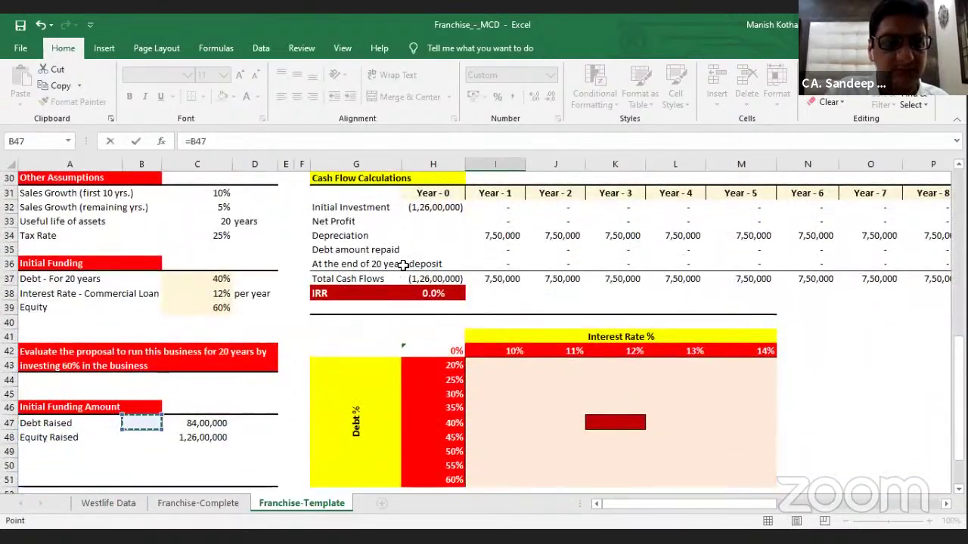
key("Right")
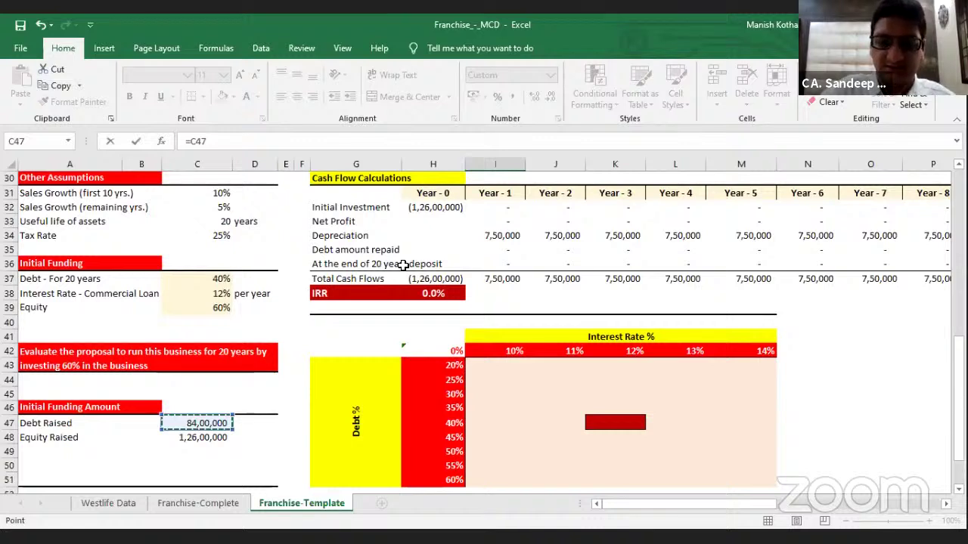
type("*")
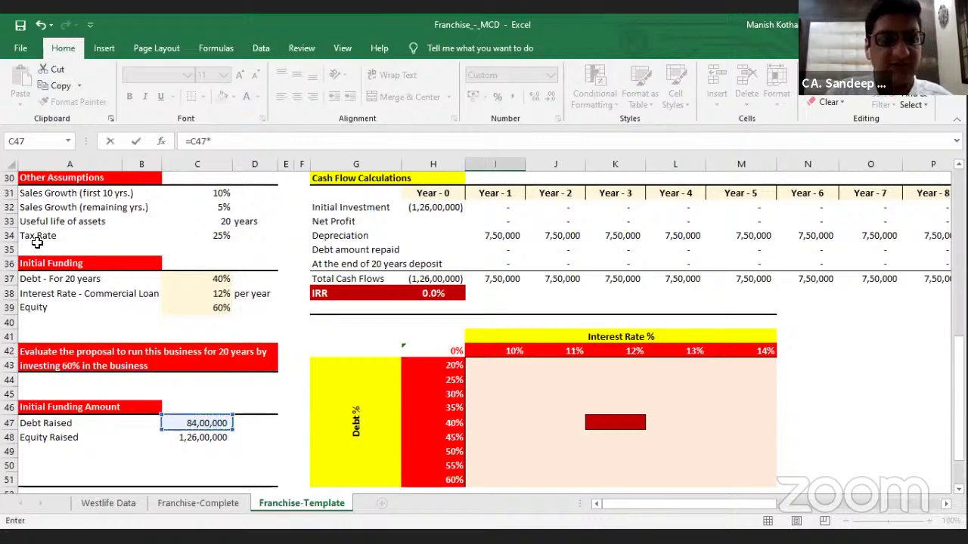
left_click(220, 294)
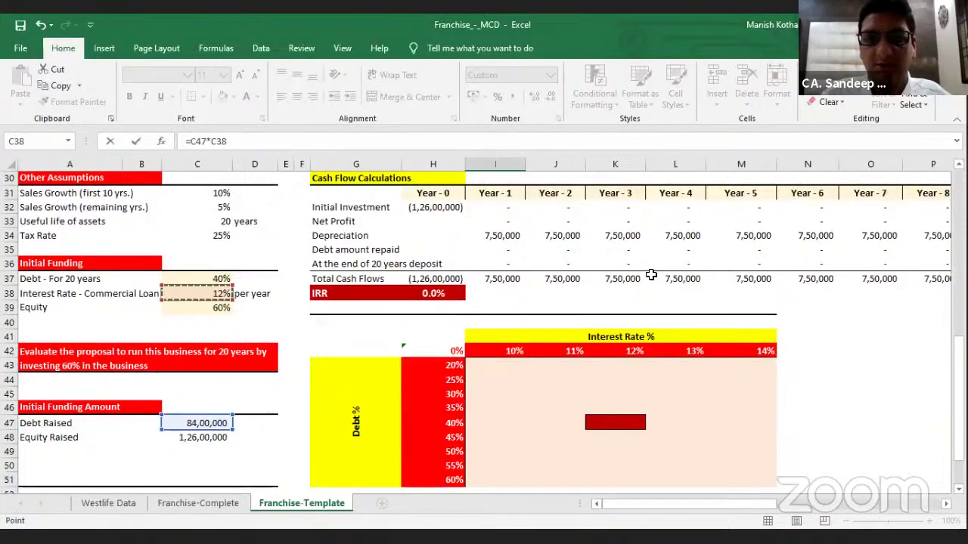
key("ctrl+Return")
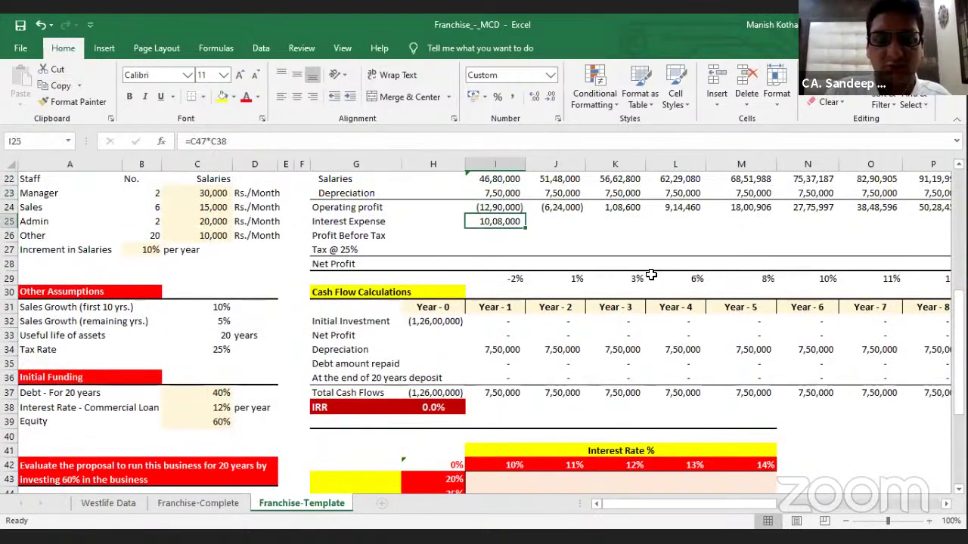
Link the Year-2 Interest Expense in J25 to the Year-1 amount with =I25
key("Right")
type("=I25")
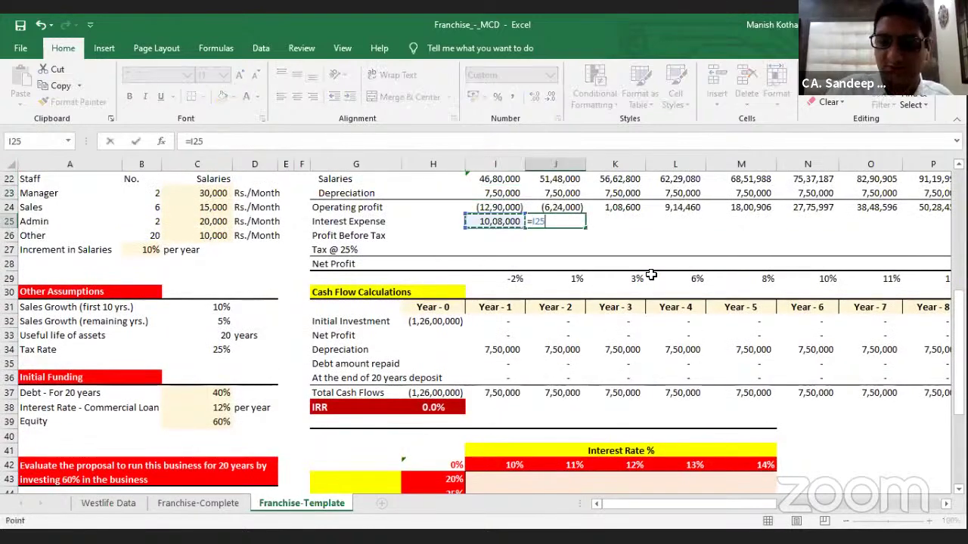
key("Return")
Copy the Year-2 Interest Expense formula across row 25 from Year-3 through Year-20, up to AB25
key("Up")
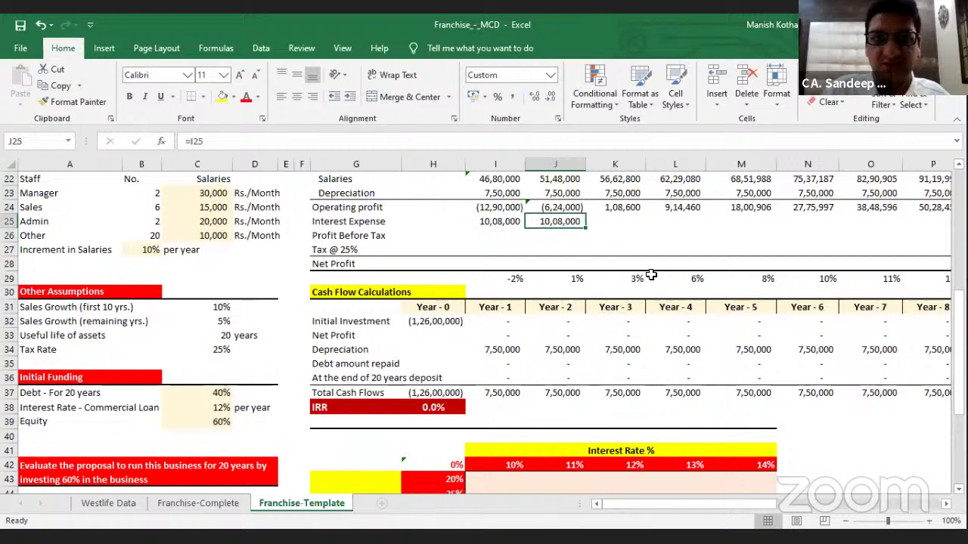
key("ctrl+c")
key("Right")
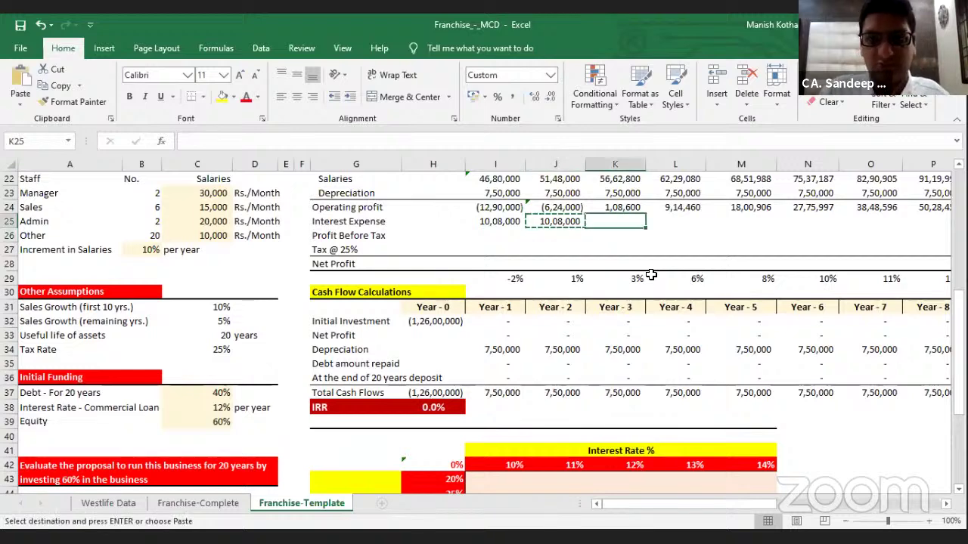
key("Up")
key("ctrl+Right")
key("Down")
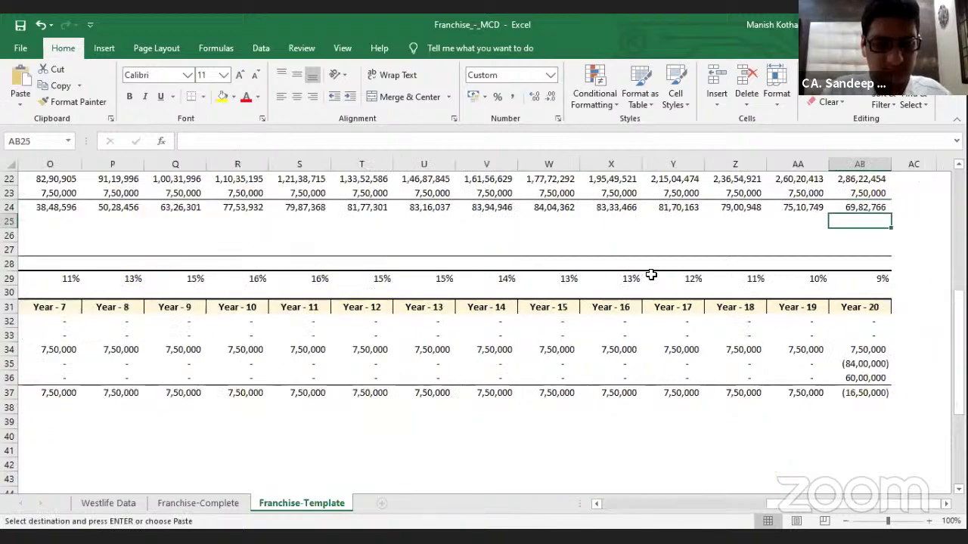
Paste the copied Year 2 Interest Expense formula across row 25 through Year 20
key("ctrl+shift+Left")
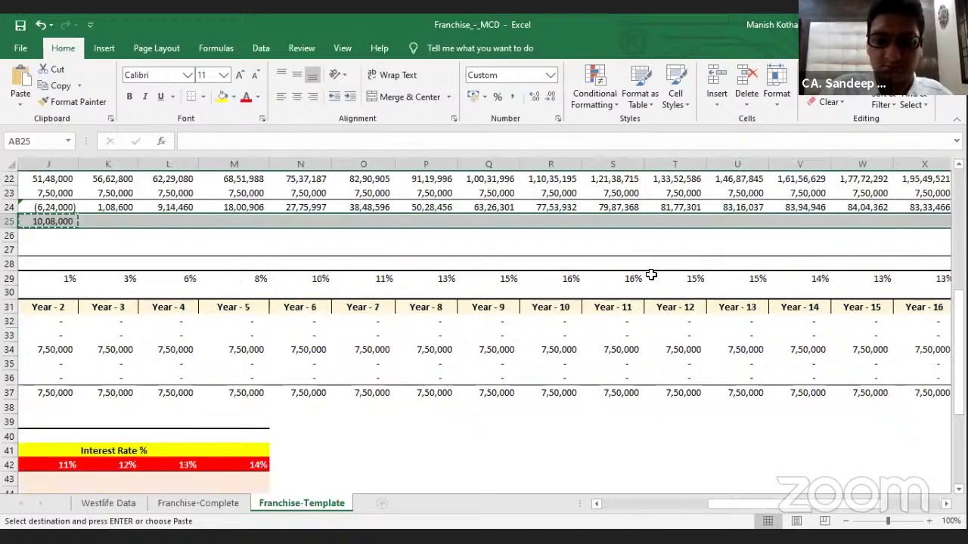
key("Return")
key("ctrl+Left")
key("Left")
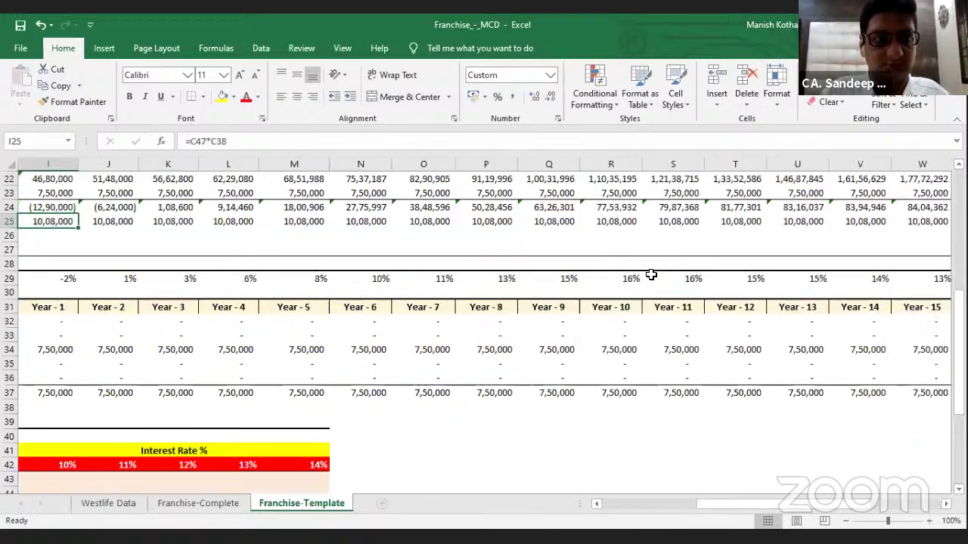
Calculate Year 1 Profit Before Tax in I26 as operating profit minus interest expense, =I24-I25
key("Left")
key("Down")
key("Down")
key("Right")
key("Up")
key("Right")
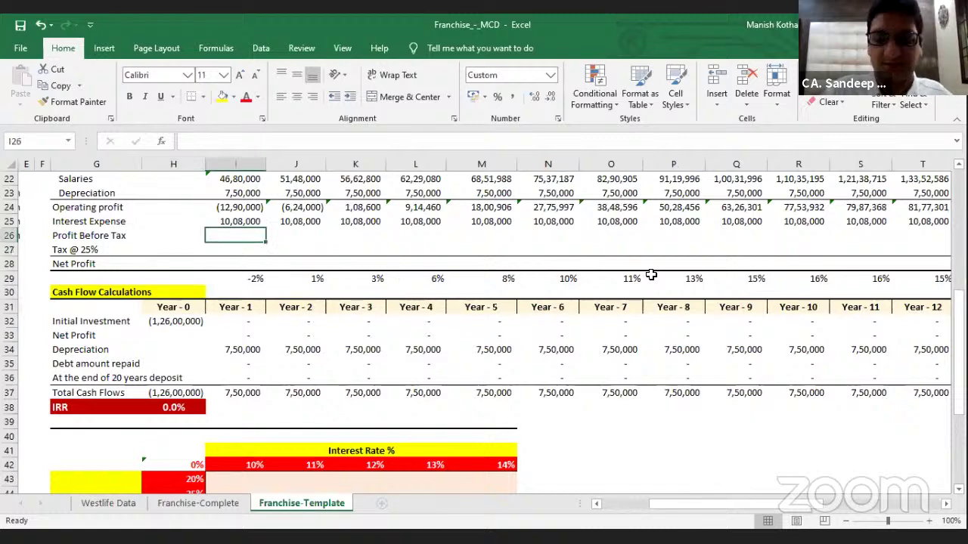
type("=")
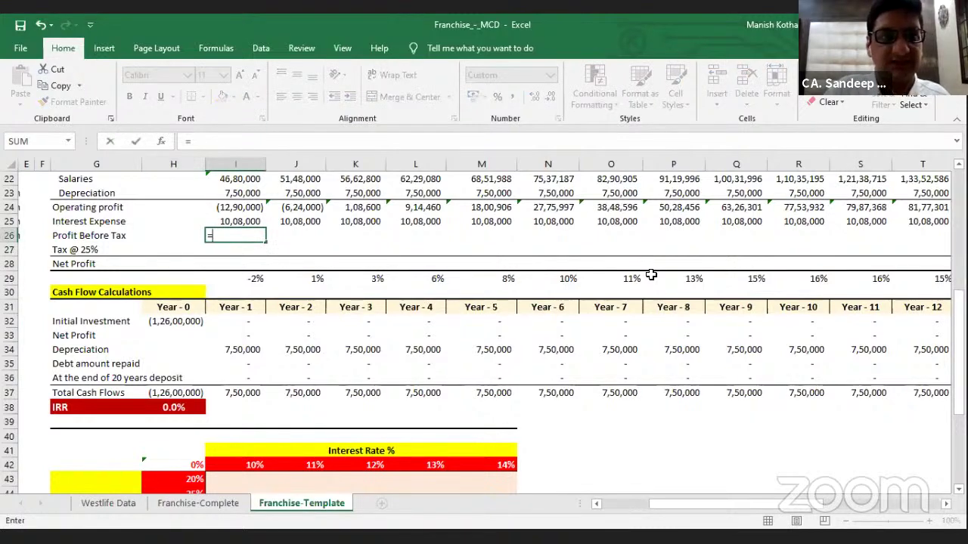
key("Up")
key("Up")
type("-")
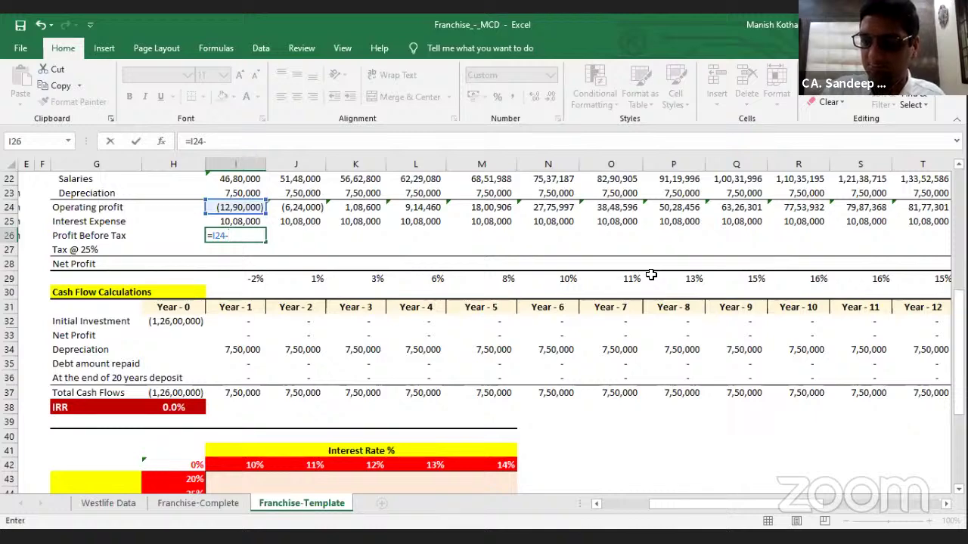
key("Up")
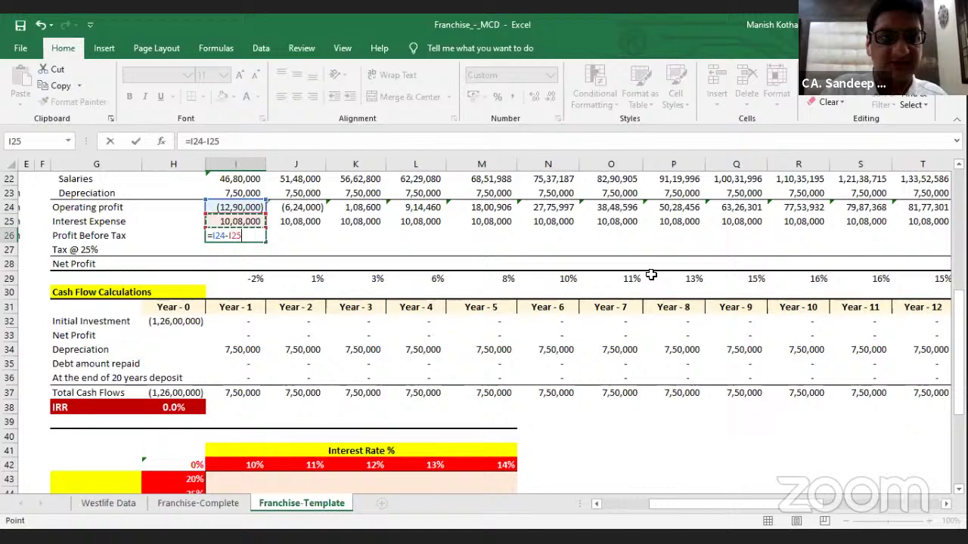
key("Return")
Calculate Year 1 tax in I27 only when profit before tax is positive, using =IF(I26>0,I26*C34,0)
key("Left")
key("Left")
key("Left")
key("Left")
key("Left")
key("Left")
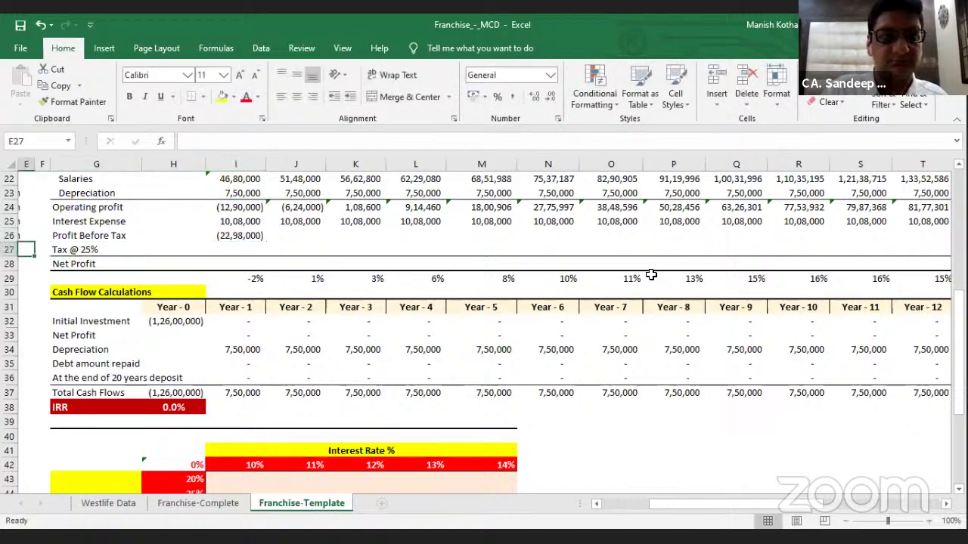
key("Left")
key("Right")
key("Right")
key("Right")
key("Right")
key("Right")
key("Right")
key("Right")
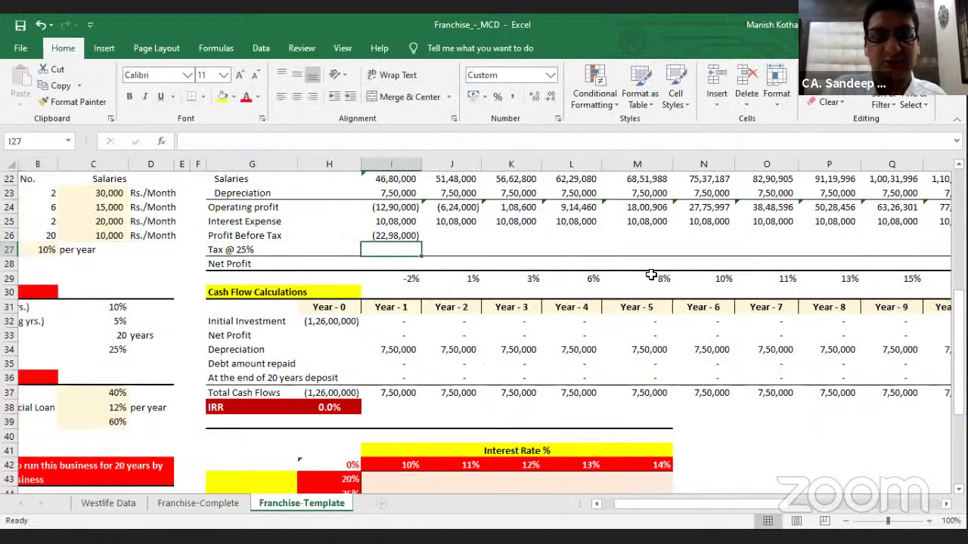
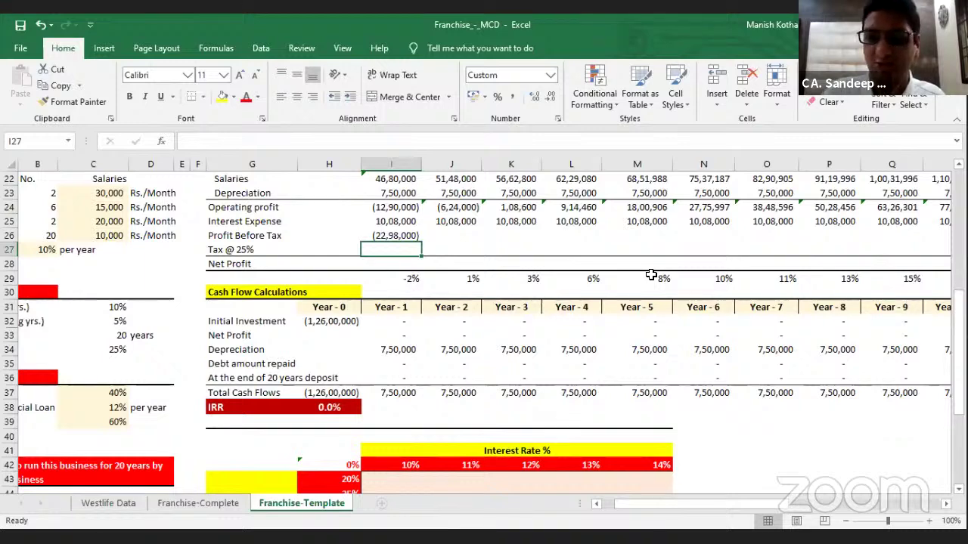
type("=")
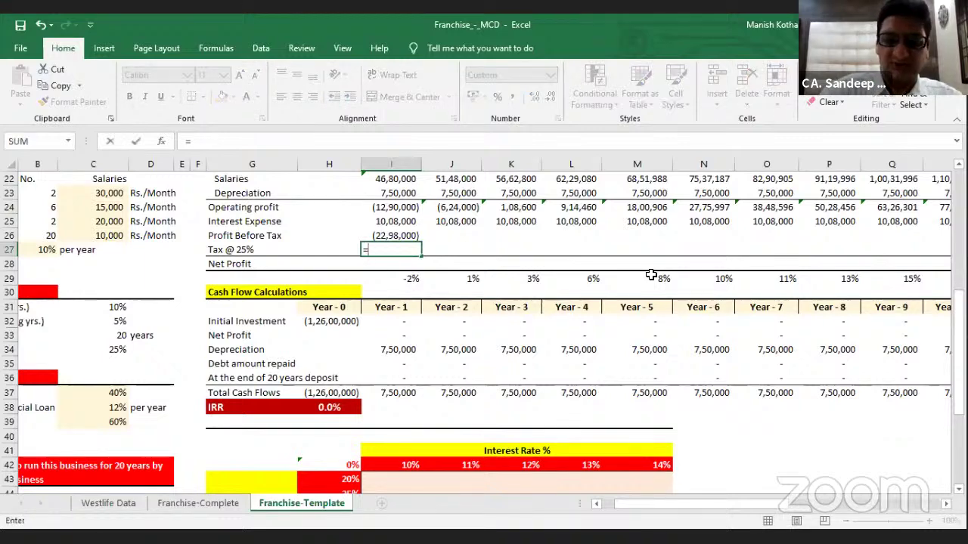
type("if(")
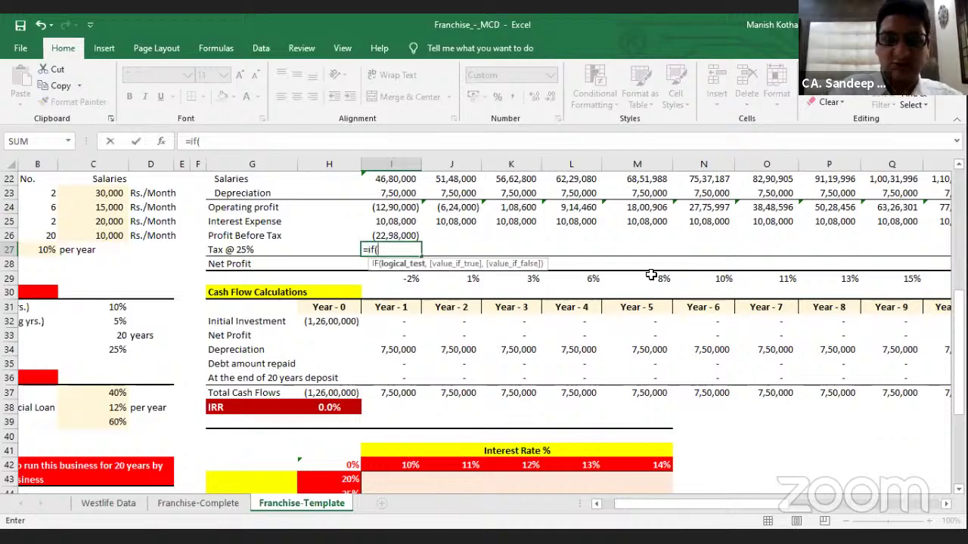
key("Up")
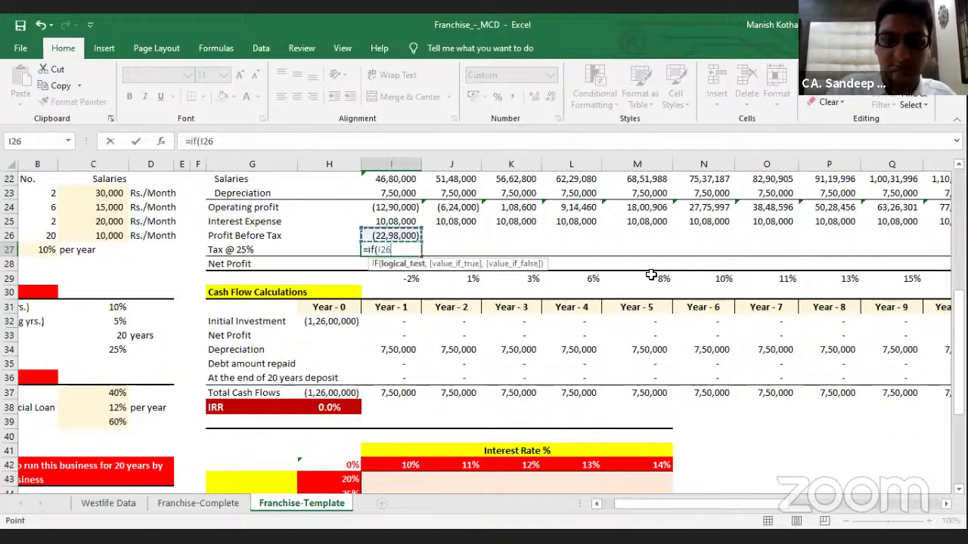
type(">0")
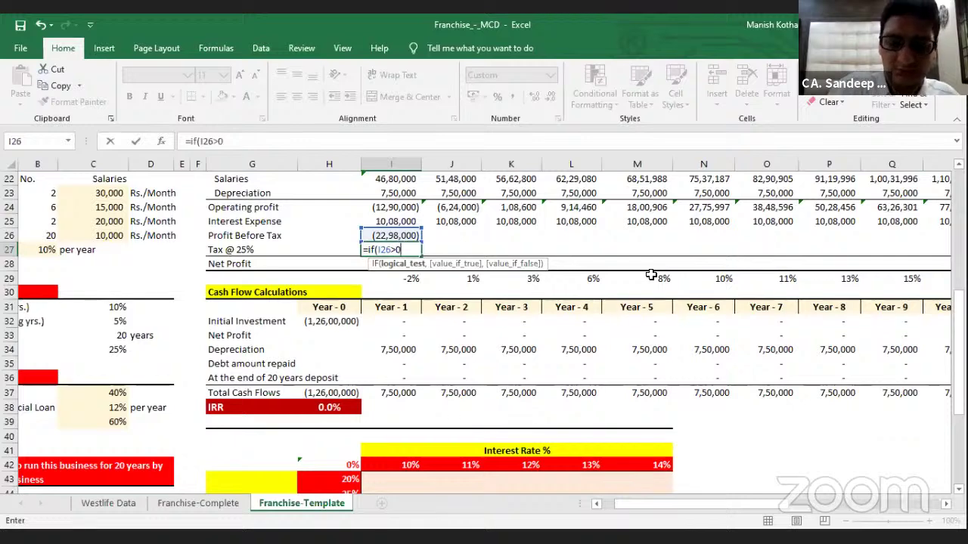
type(",")
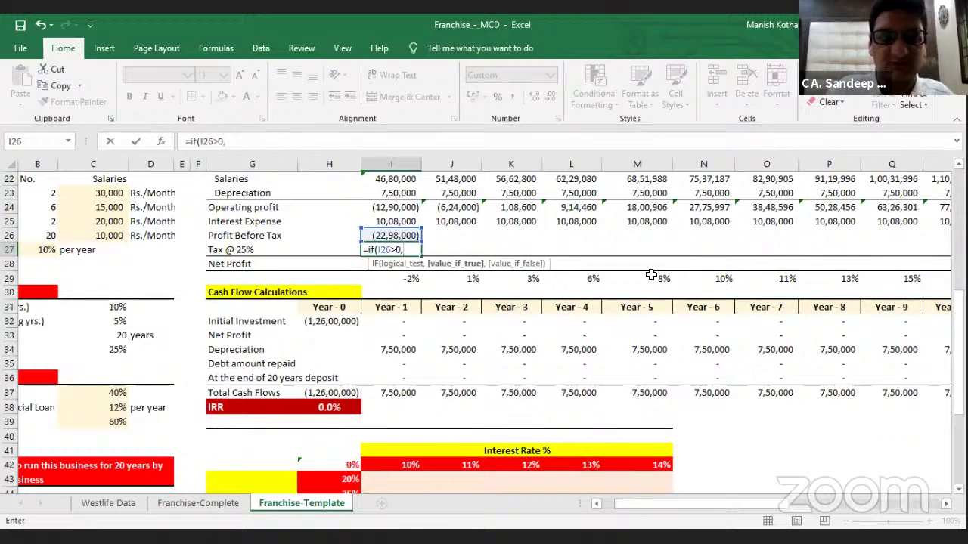
key("Up")
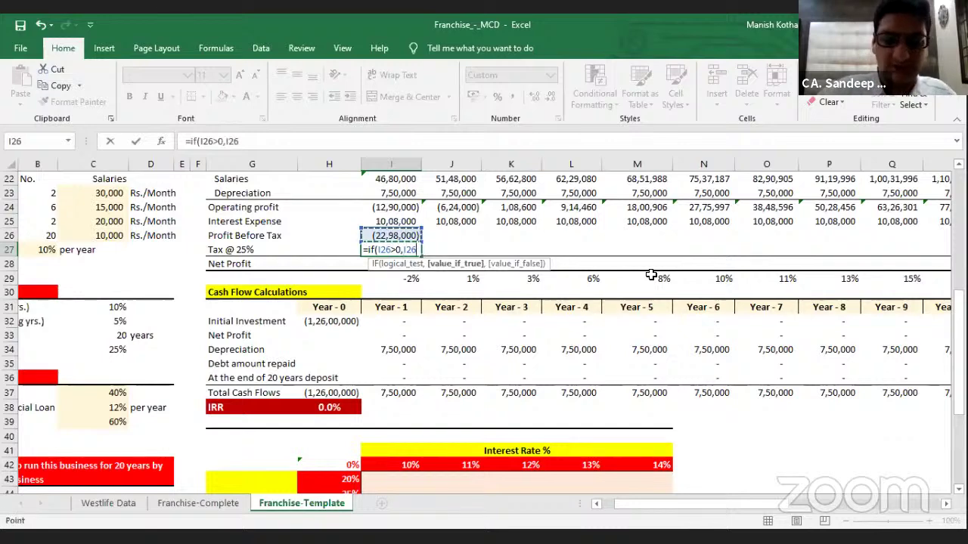
type("*")
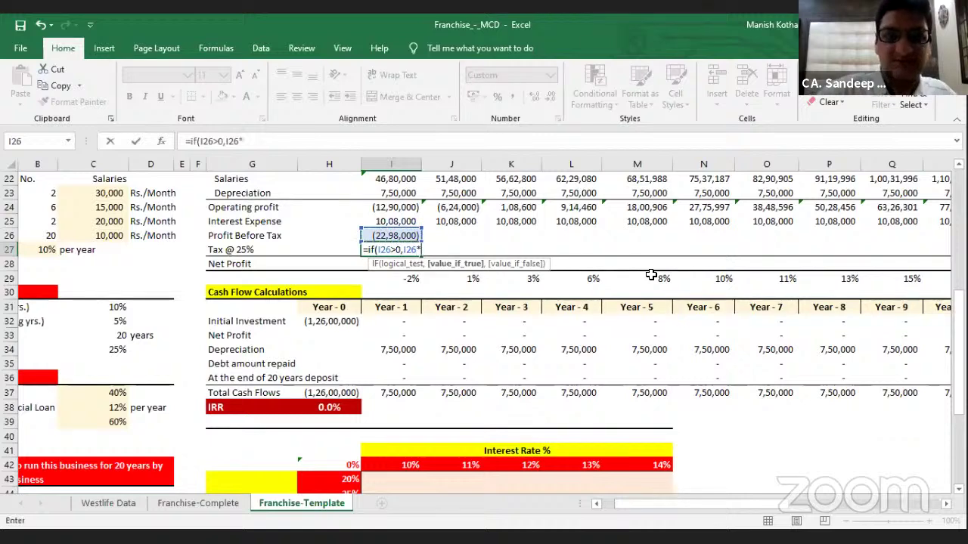
key("Left")
key("Left")
key("Left")
key("Left")
key("Left")
key("Left")
key("Down")
key("Down")
key("Down")
key("Down")
key("Down")
key("Down")
key("Down")
key("Left")
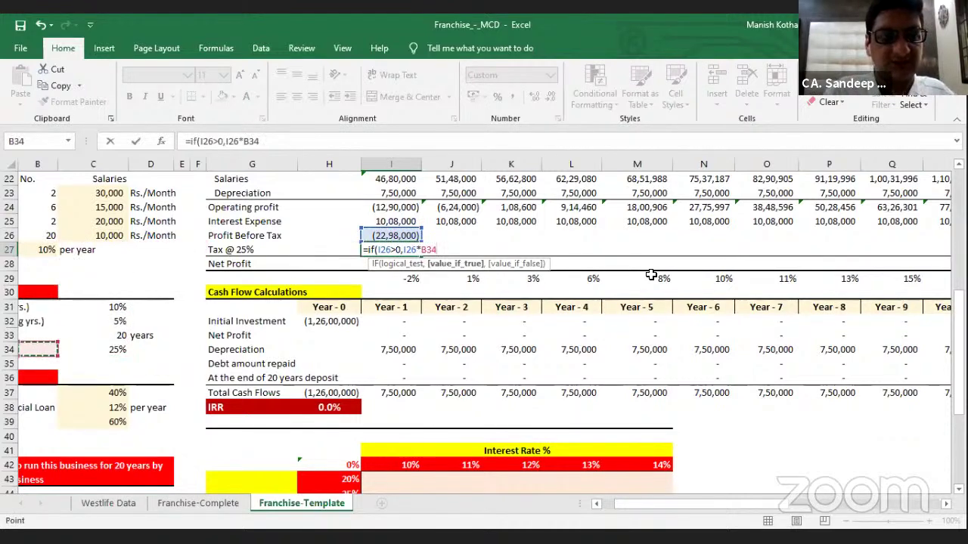
key("Left")
key("Right")
key("Right")
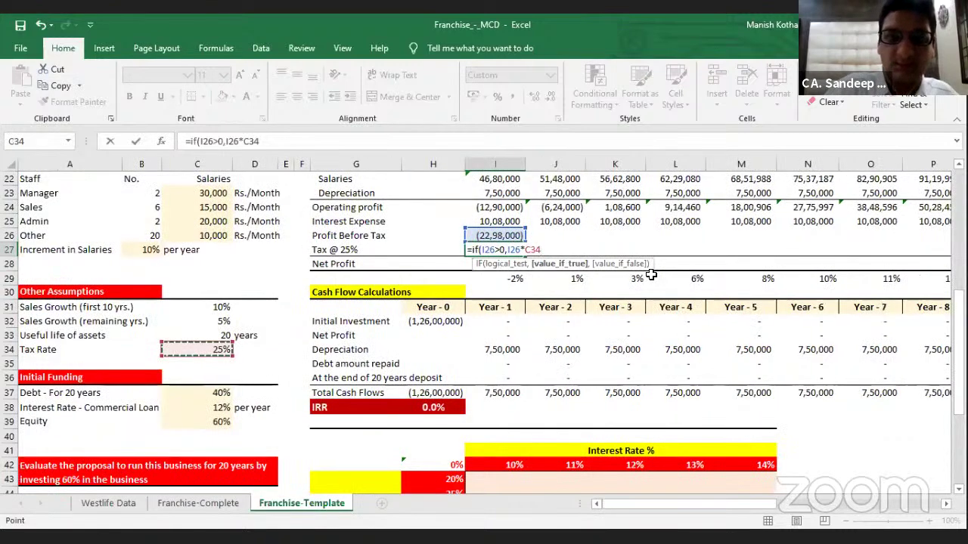
type(",0")
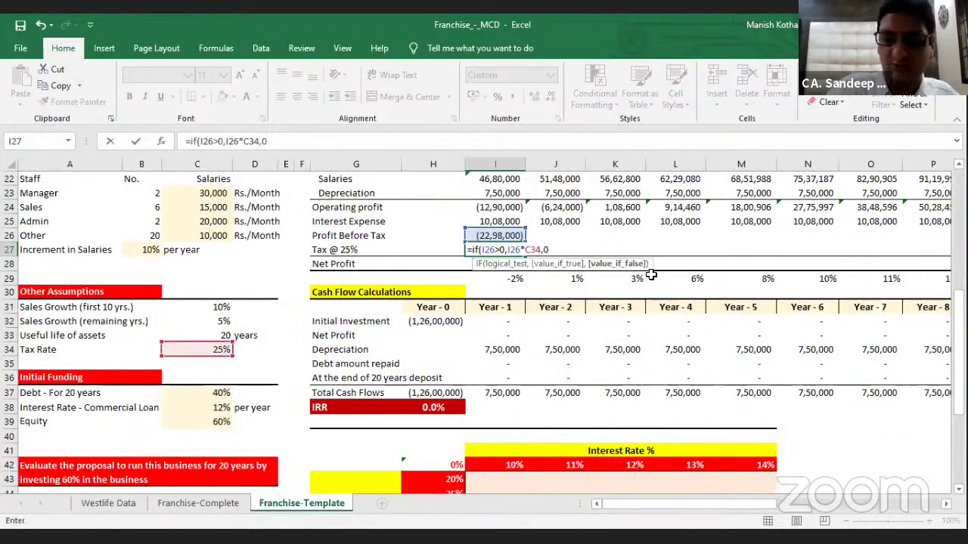
key("Return")
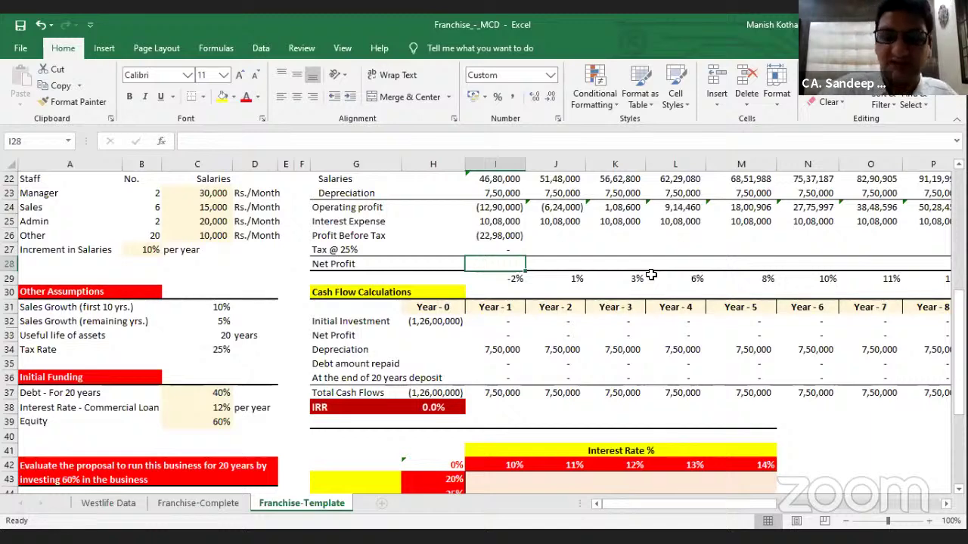
Calculate Year 1 Net Profit in I28 as profit before tax minus tax, =I26-I27
type("=")
key("Up")
key("Up")
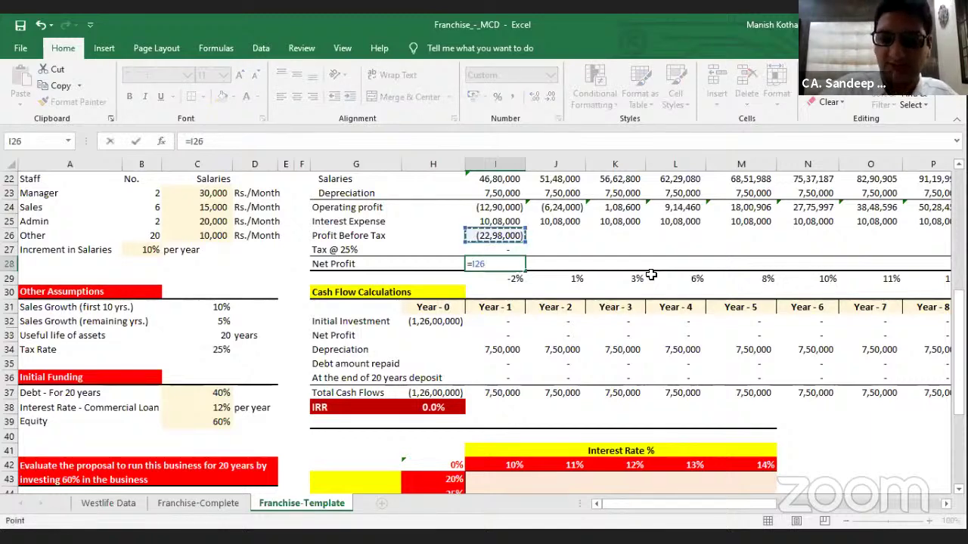
type("-")
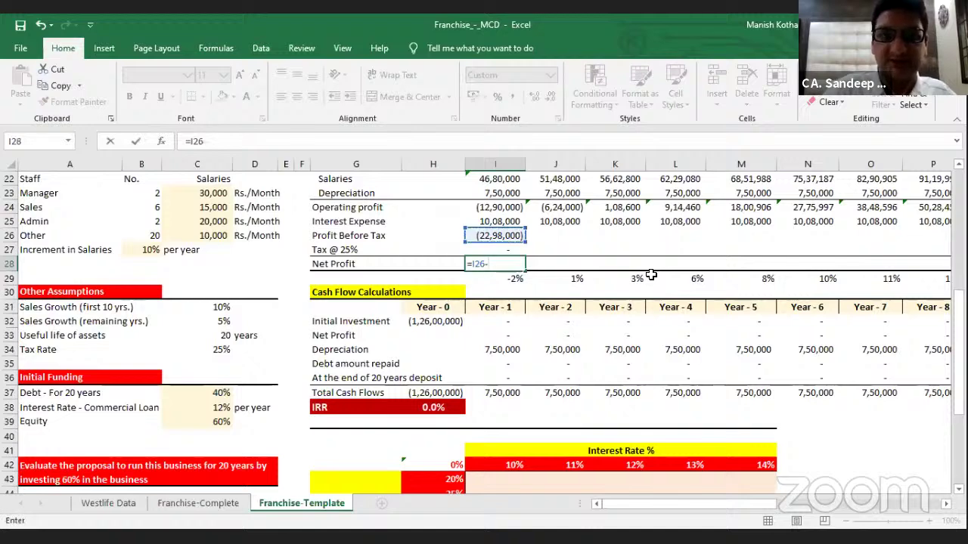
key("Up")
key("Up")
key("Up")
key("Up")
key("Down")
key("Down")
key("Down")
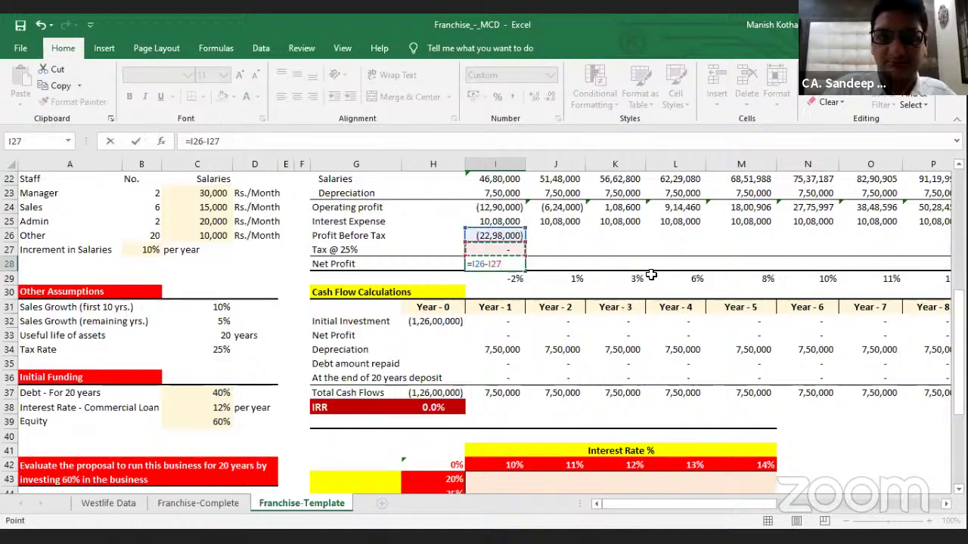
key("shift+Return")
Copy the Year 1 Profit Before Tax, Tax and Net Profit formulas in I26:I28 across Years 2 to 20
key("Up")
key("shift+Down")
key("shift+Down")
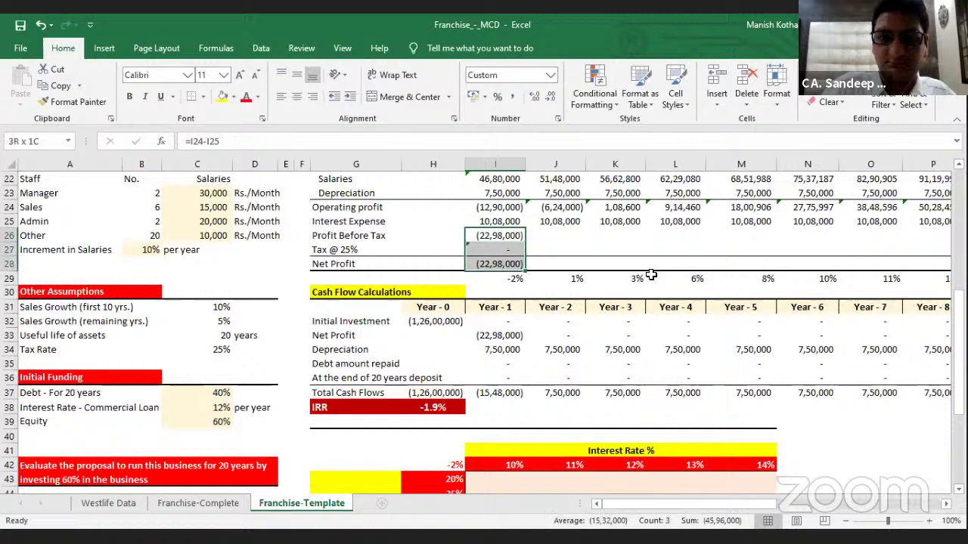
key("ctrl+c")
key("Right")
key("Up")
key("Up")
key("Down")
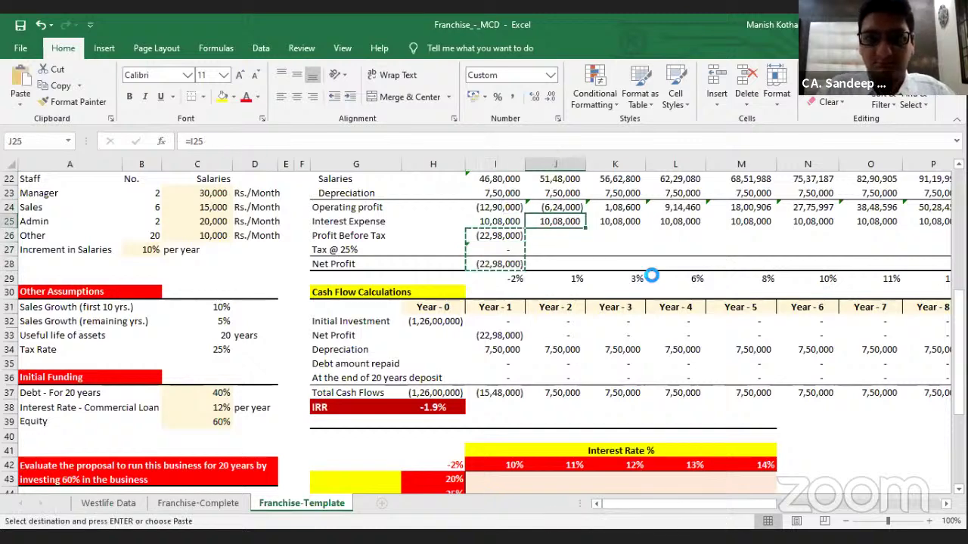
key("ctrl+Right")
key("Down")
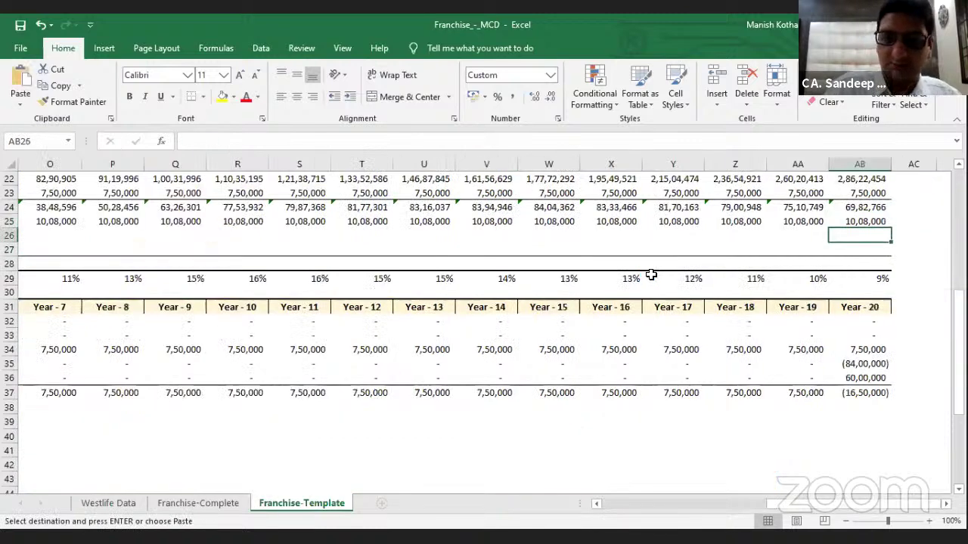
key("ctrl+shift+Left")
key("Return")
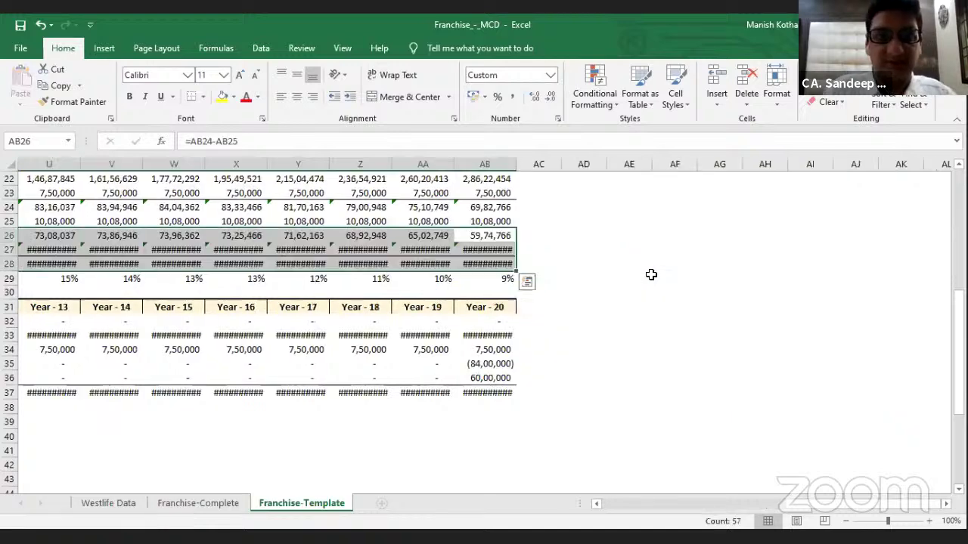
Make the tax rate reference absolute in the Year 1 tax formula, giving =IF(I26>0,I26*$C$34,0) in I27
key("Down")
key("Left")
key("Left")
key("Left")
key("Left")
key("Left")
key("Left")
key("Left")
key("Left")
key("Left")
key("Left")
key("Left")
key("Left")
key("Left")
key("Left")
key("Left")
key("Left")
key("Left")
key("Left")
key("Left")
key("Left")
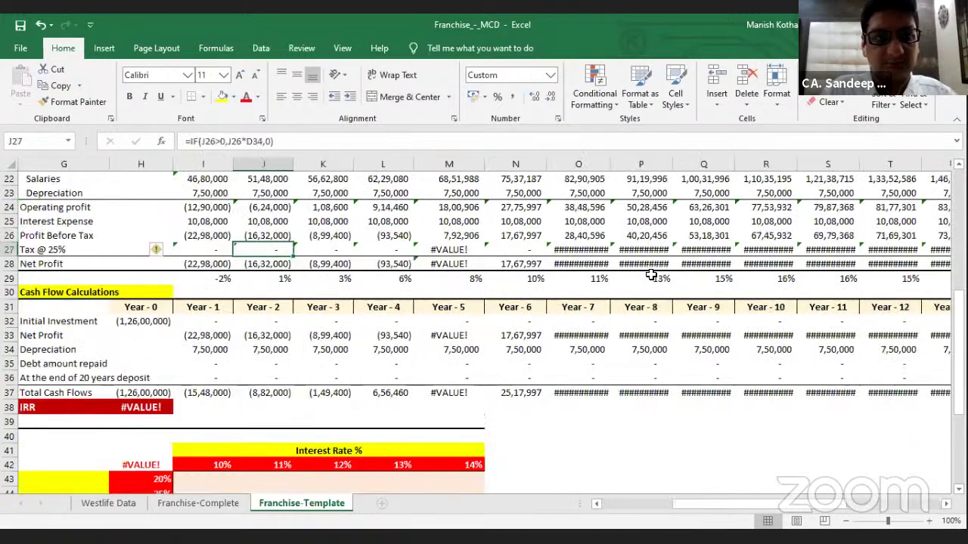
key("Right")
key("Right")
key("Right")
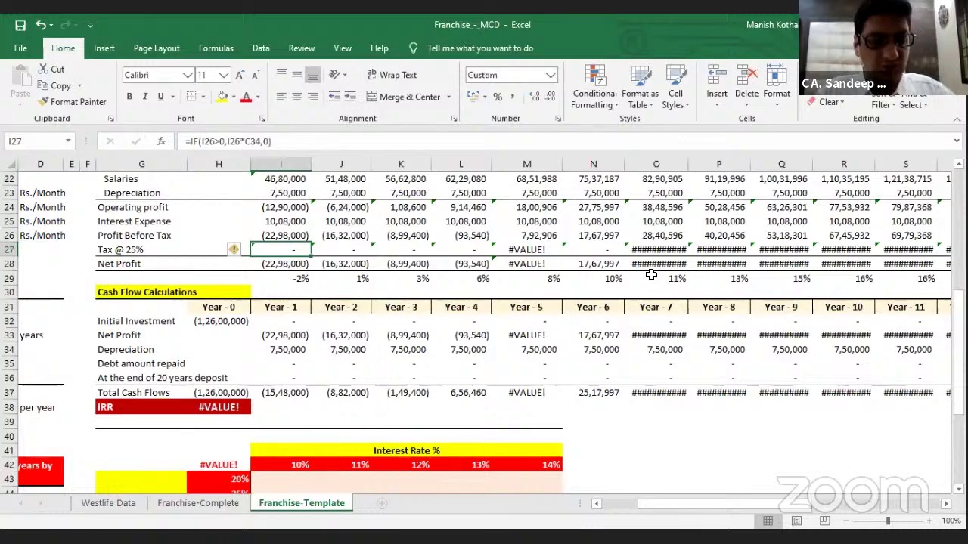
key("F2")
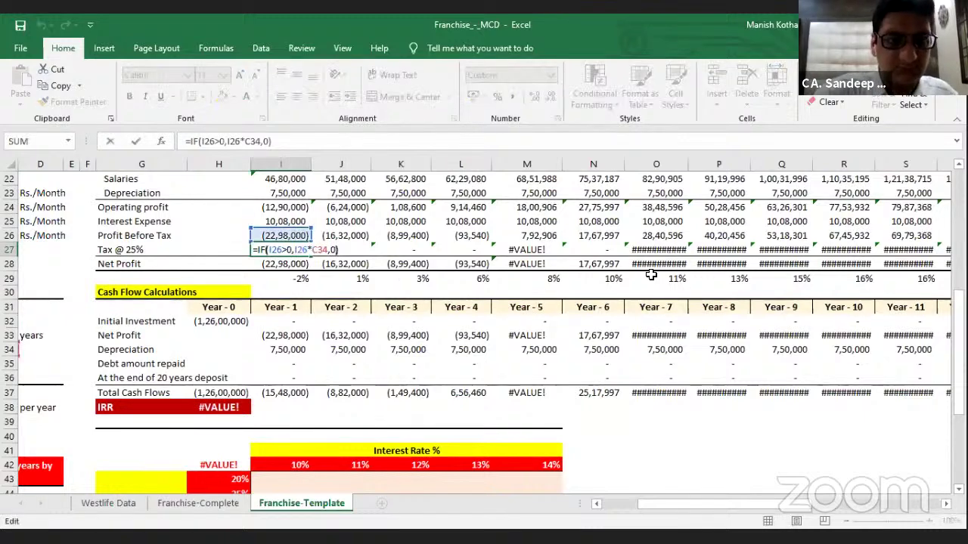
key("Return")
key("Up")
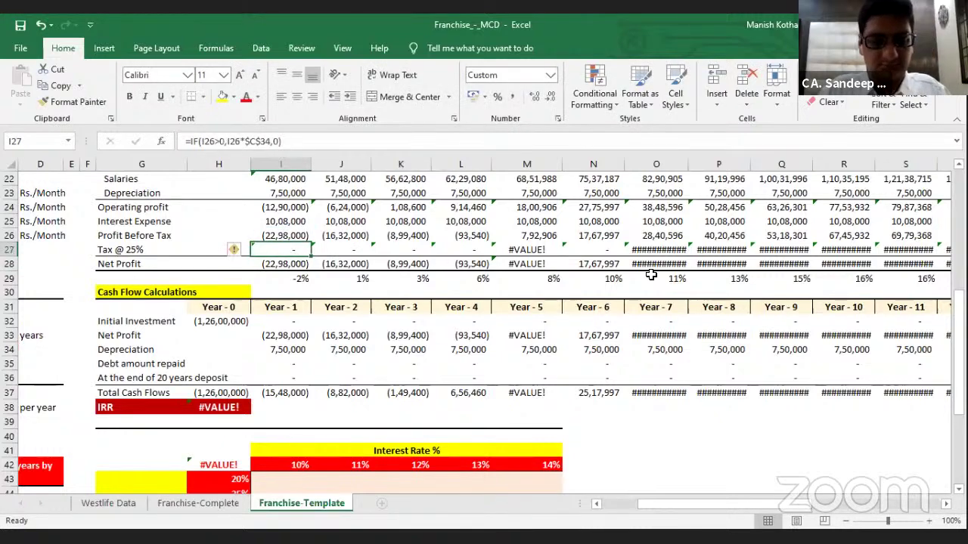
Copy the corrected Year 1 tax formula from I27 across row 27 for Years 2 to 20
key("ctrl+c")
key("Right")
key("shift+Right")
key("shift+Right")
key("shift+Right")
key("shift+Right")
key("shift+Right")
key("shift+Right")
key("shift+Right")
key("shift+Right")
key("shift+Right")
key("shift+Right")
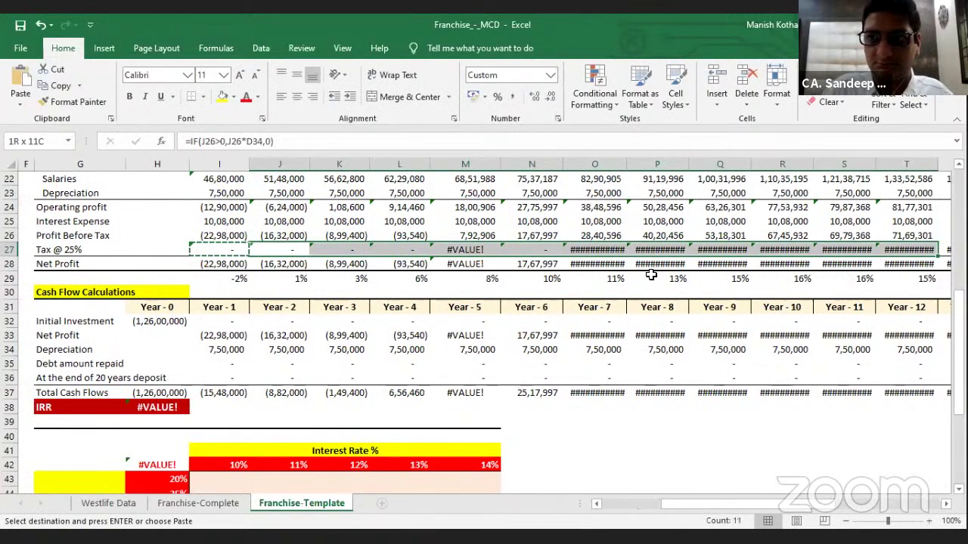
key("shift+Right")
key("shift+Right")
key("shift+Right")
key("shift+Right")
key("shift+Right")
key("shift+Right")
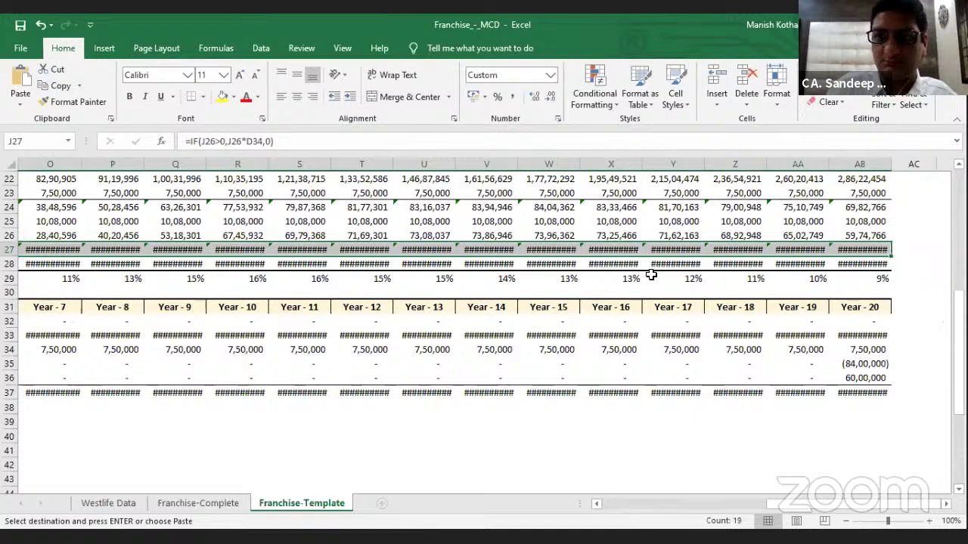
key("ctrl+z")
Review the recalculated tax, net profit, total cash flows and IRR alongside the tax rate assumption
key("Left")
key("Left")
key("Left")
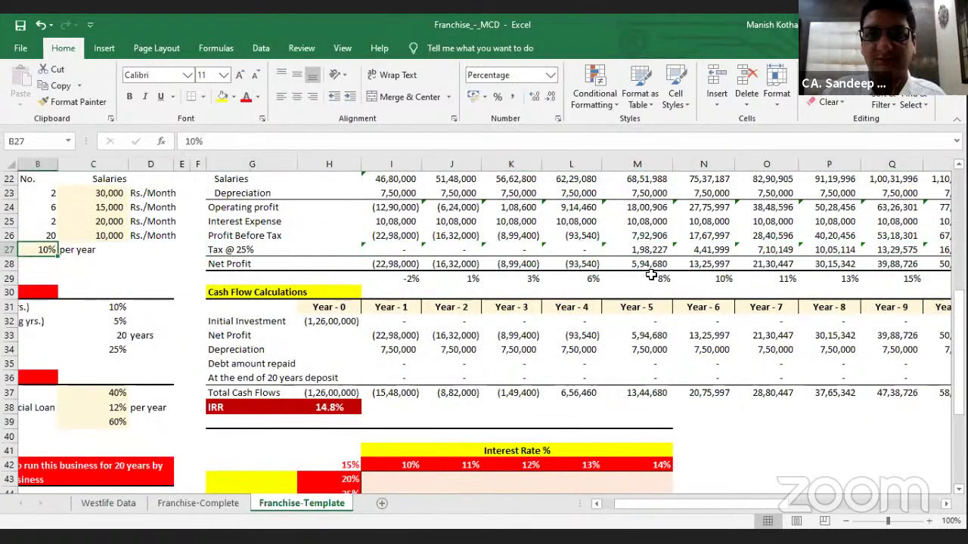
key("Left")
key("Right")
key("Right")
key("Right")
key("Right")
key("Right")
key("Right")
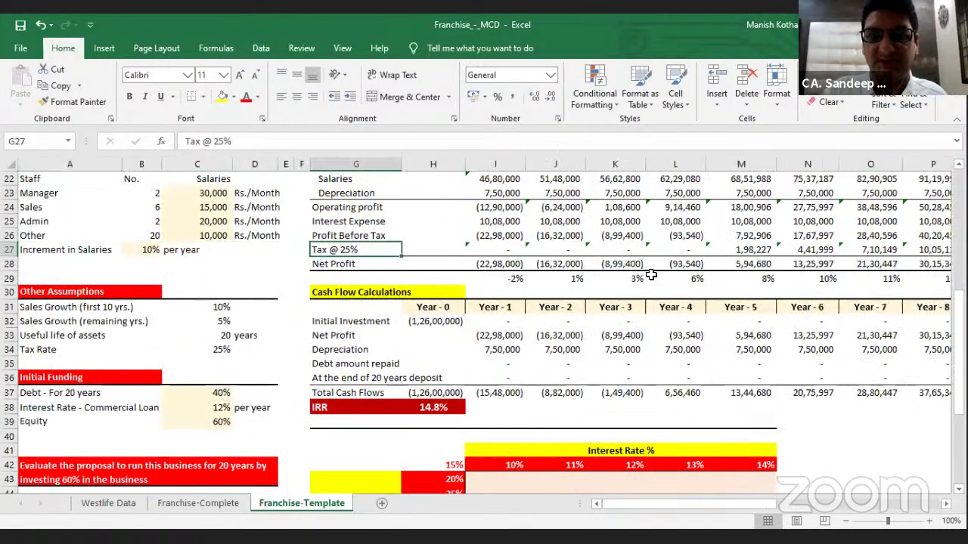
Review the tax, net profit and interest expense rows of the profit calculations
key("Right")
key("Down")
key("Right")
key("Left")
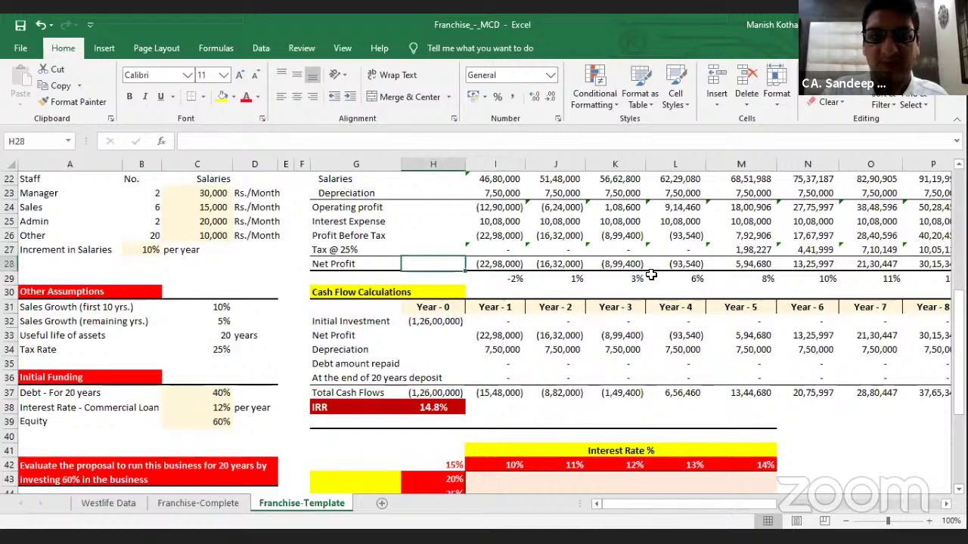
key("Up")
key("Up")
key("Up")
key("Up")
key("Up")
key("Up")
key("Up")
key("Up")
key("Up")
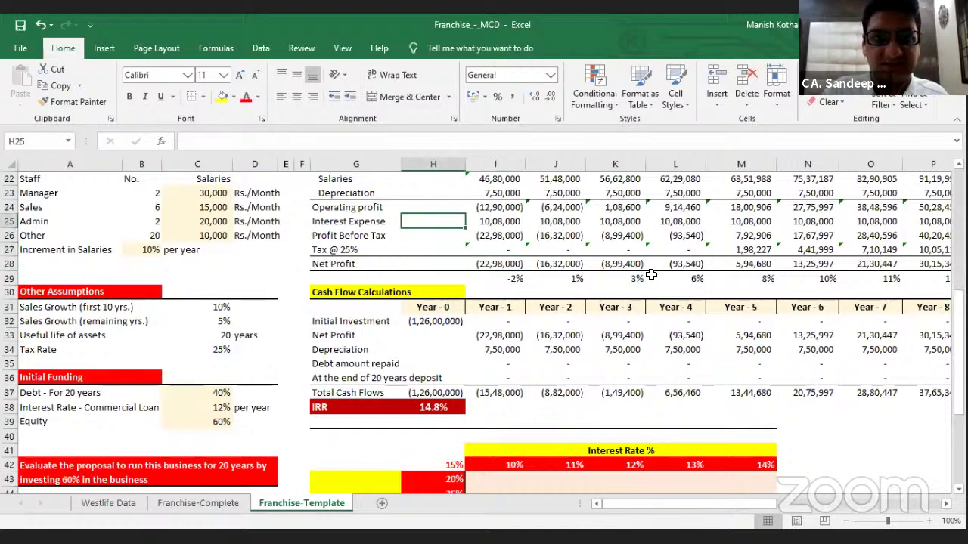
Look over the cash flow calculations, the IRR and the interest rate versus debt percentage table, returning to the Year 0 initial investment
key("Down")
key("Down")
key("Down")
key("Down")
key("Down")
key("Down")
key("Down")
key("Down")
key("Down")
key("Down")
key("Down")
key("Down")
key("Down")
key("Down")
key("Down")
key("Down")
key("Down")
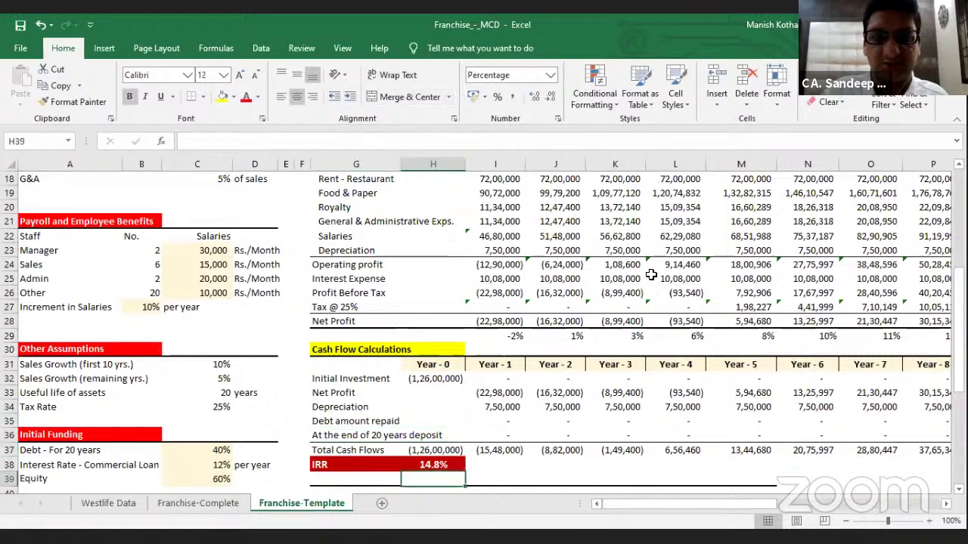
key("Down")
key("Down")
key("Down")
key("Down")
key("Down")
key("Down")
key("Down")
key("Down")
key("Down")
key("Down")
key("Up")
key("Up")
key("Up")
key("Up")
key("Up")
key("Up")
key("Up")
key("Up")
key("Up")
key("Up")
key("Up")
key("Up")
key("Up")
key("Up")
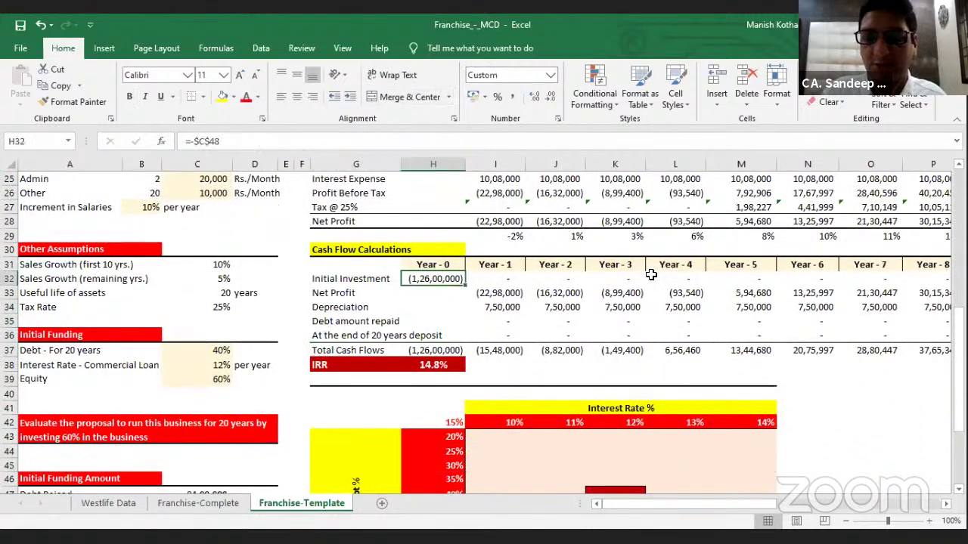
Compare the Year 1 initial investment entry with the Year 1 net profit and its formula
key("Right")
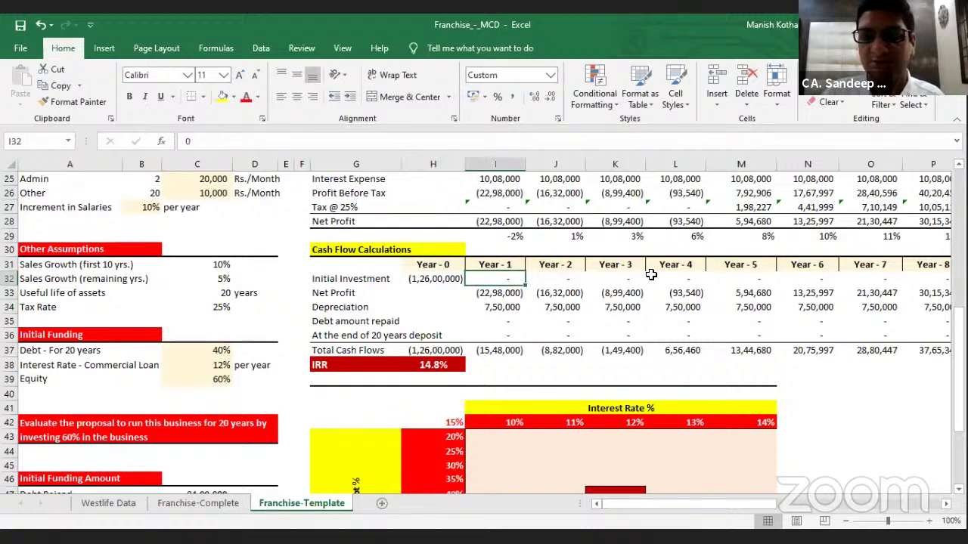
key("Up")
key("Up")
key("Up")
key("Up")
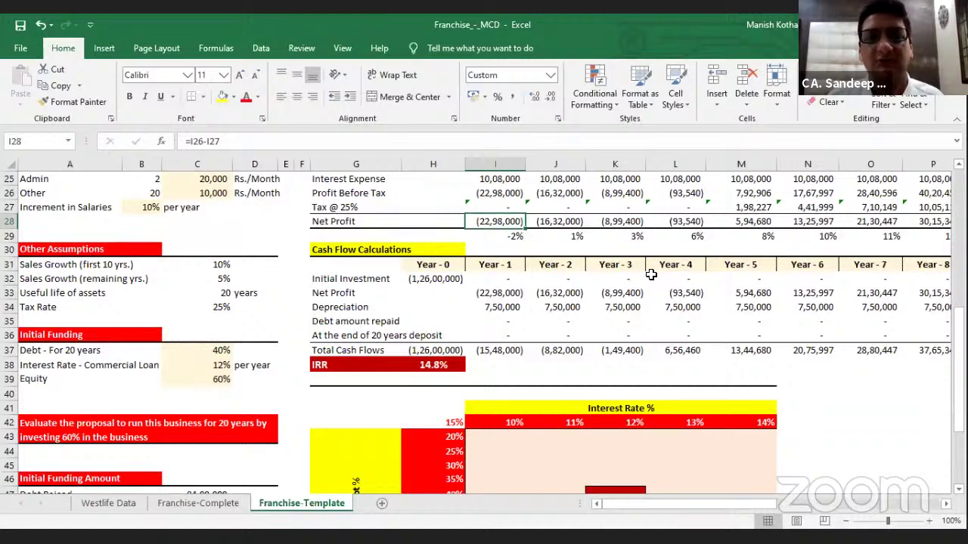
key("Left")
key("Left")
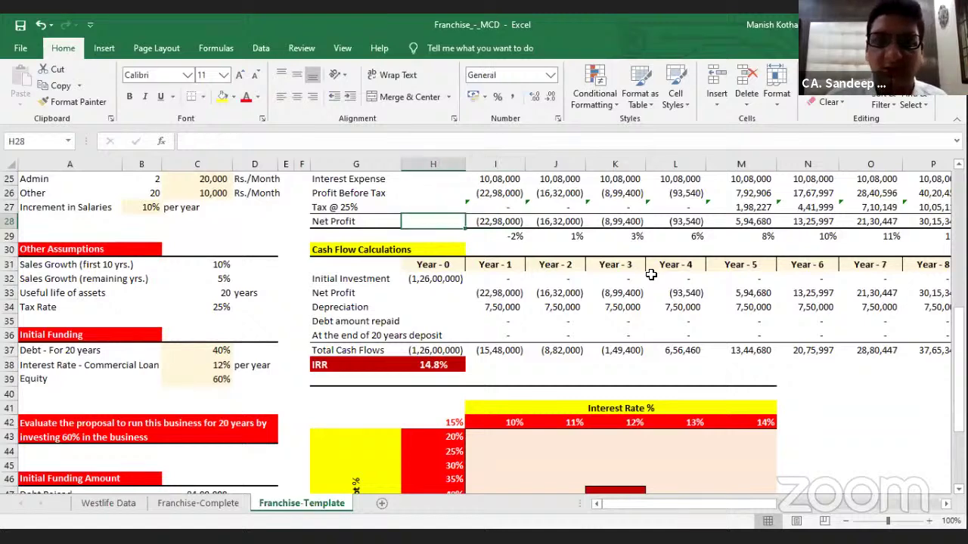
key("Down")
key("Down")
key("Down")
key("Down")
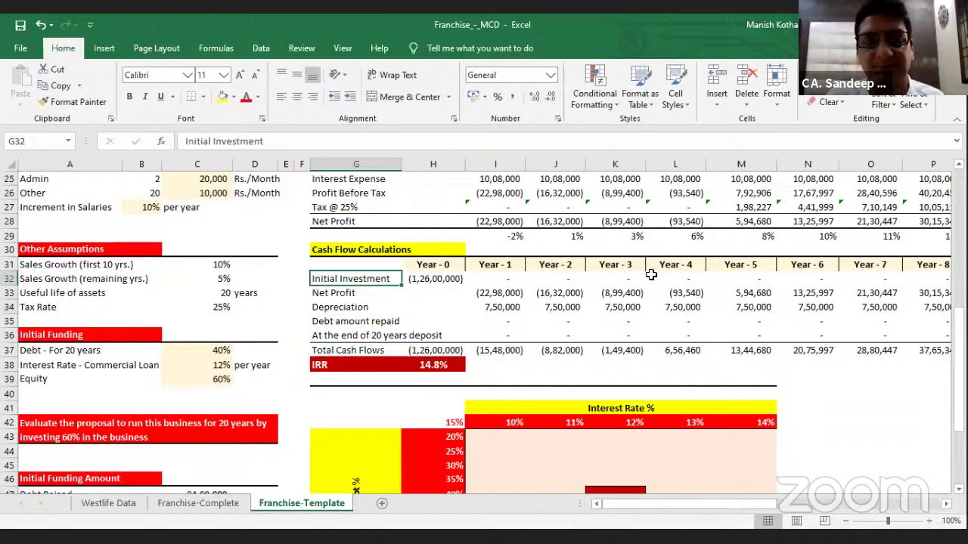
Inspect the Year 0 initial investment formula in H32 and trace its reference to the Equity Raised amount
key("Right")
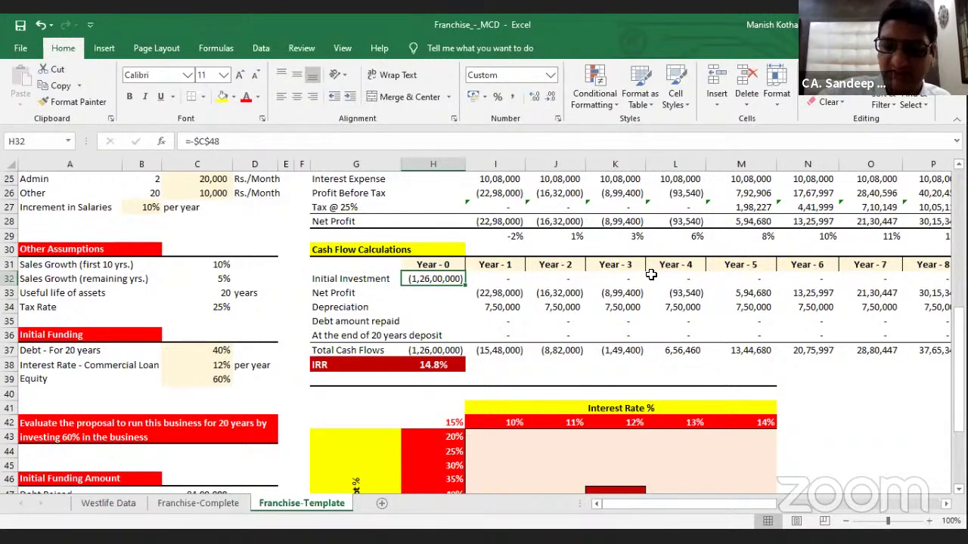
key("F2")
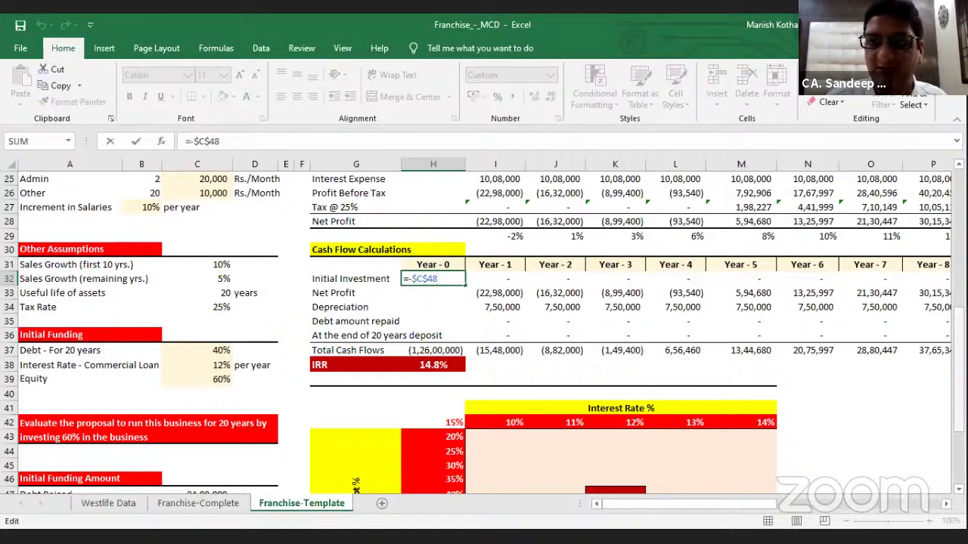
left_click_drag(959, 355, 959, 325)
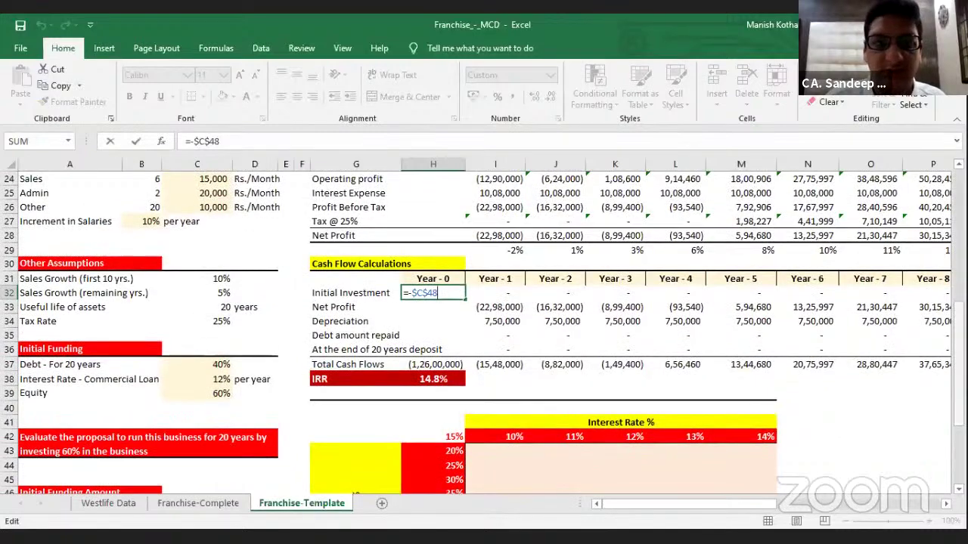
scroll(355, 493, "down", 2)
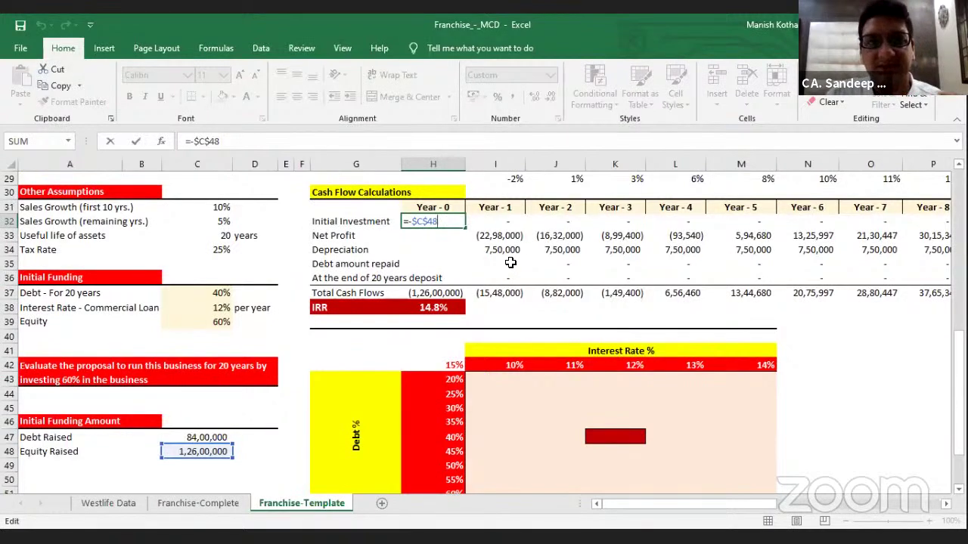
key("Return")
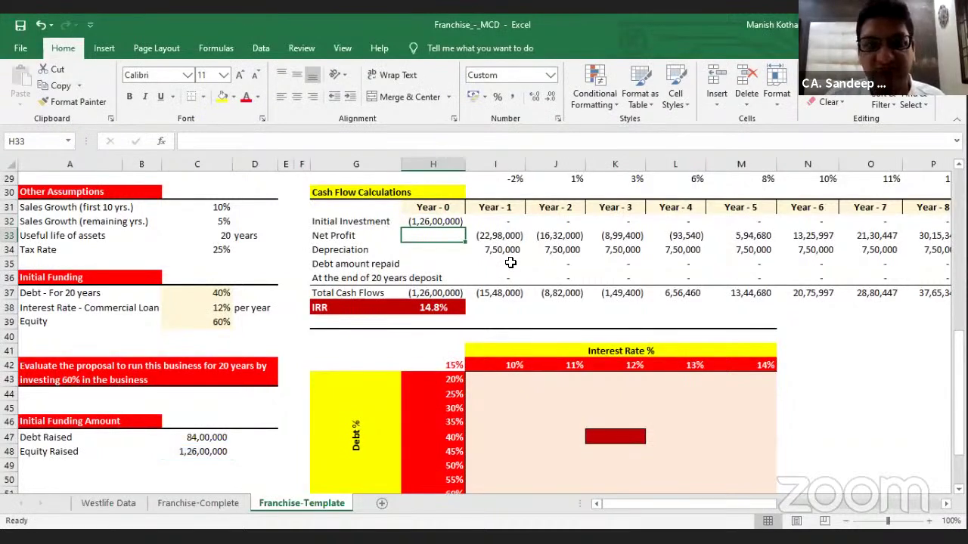
key("Up")
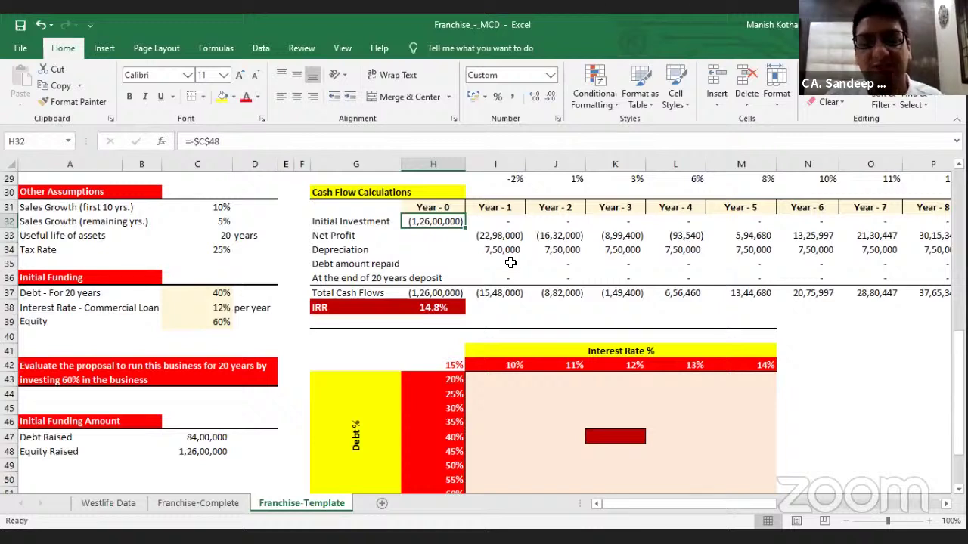
key("Down")
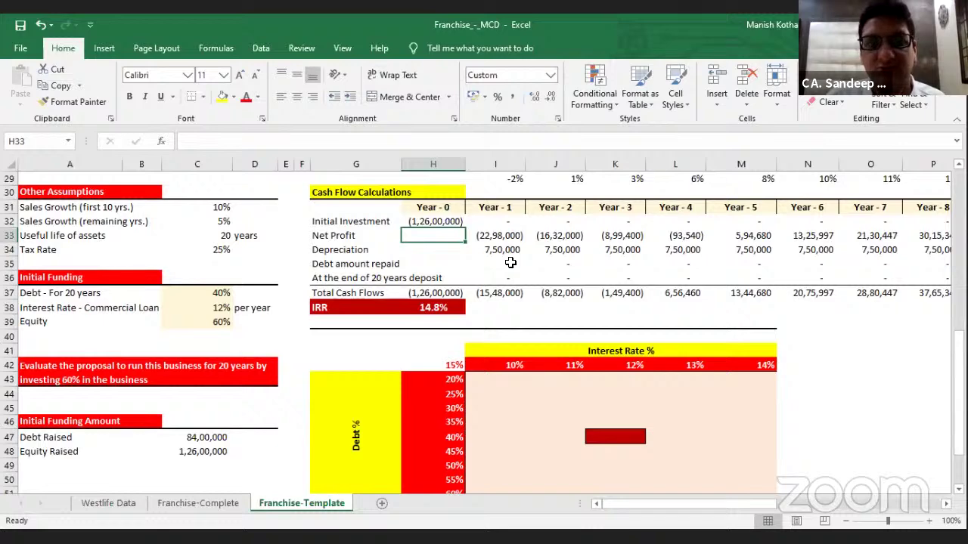
Examine the Net Profit and Depreciation lines of the cash flow section against the expense rows in the profit calculations
key("Left")
key("shift+Down")
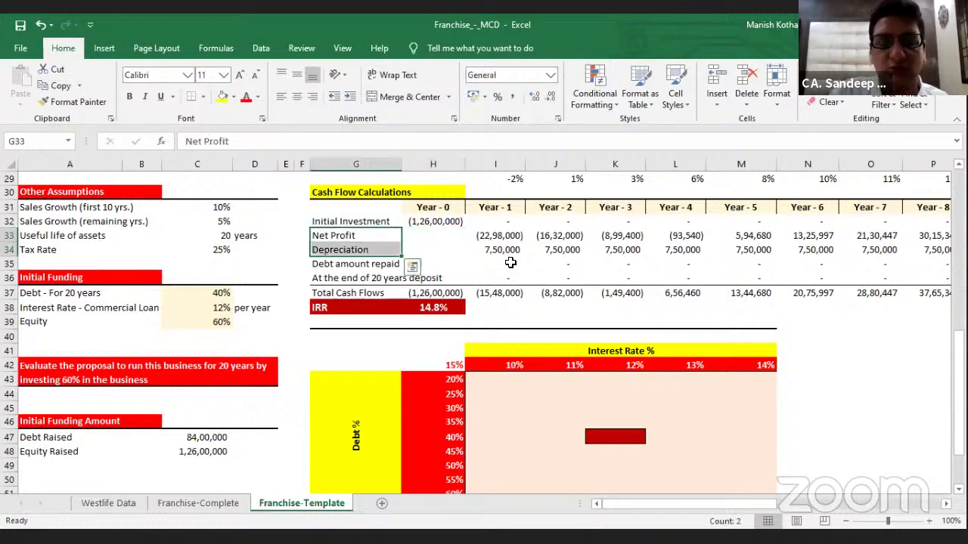
key("Up")
key("Up")
key("Up")
key("Up")
key("Up")
key("Up")
key("Up")
key("Up")
key("Up")
key("Up")
key("Up")
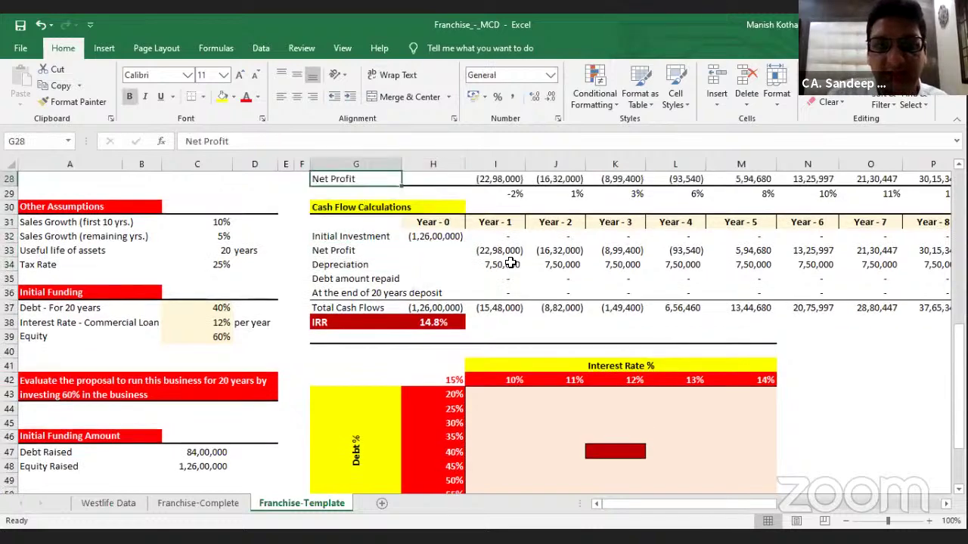
key("Up")
key("Up")
key("Up")
key("Up")
key("Up")
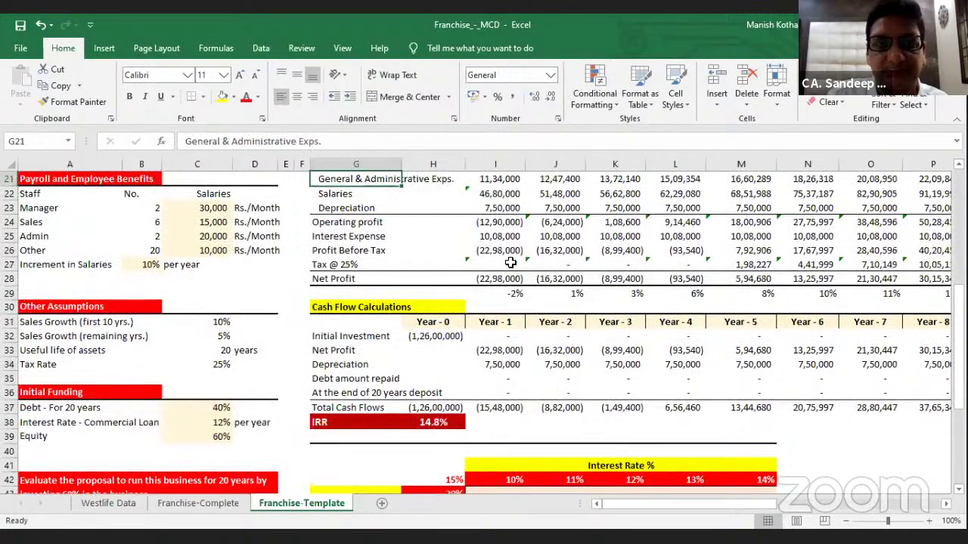
Check the Year 1 figures from General & Administrative Expenses down to Net Profit and the percentage in I29
key("Right")
key("Right")
key("Down")
key("Down")
key("Down")
key("Down")
key("Down")
key("Down")
key("Down")
key("Down")
key("Down")
key("Down")
key("Down")
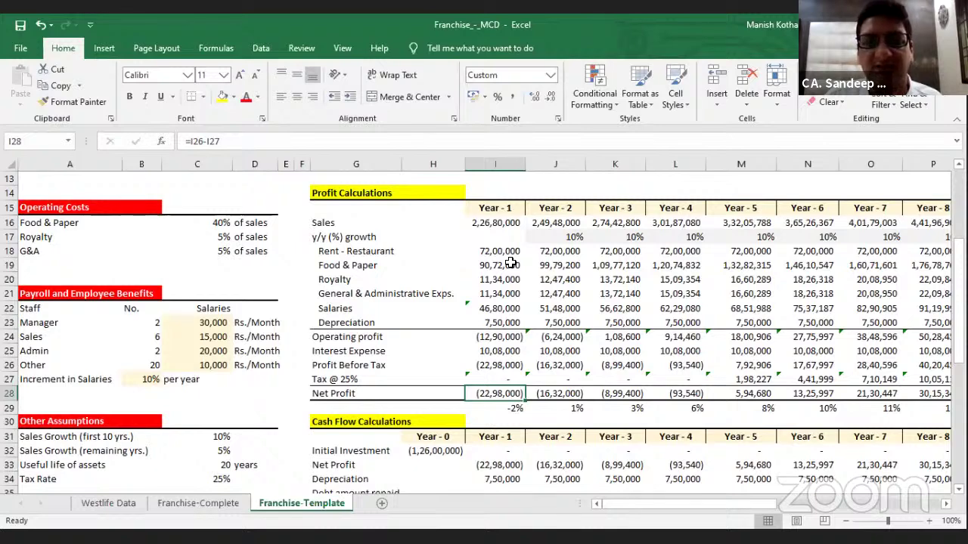
key("Down")
key("Down")
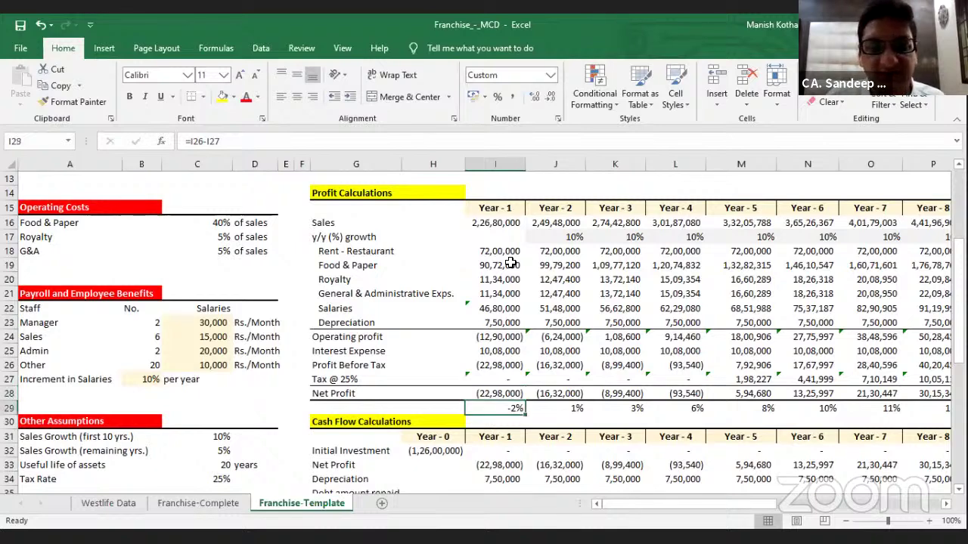
Review the Year 1 operating profit, sales and expense lines, ending at the depreciation formula in I23
key("Up")
key("Up")
key("Up")
key("Up")
key("Up")
key("Up")
key("Up")
key("Up")
key("Up")
key("Up")
key("Up")
key("Up")
key("Up")
key("Up")
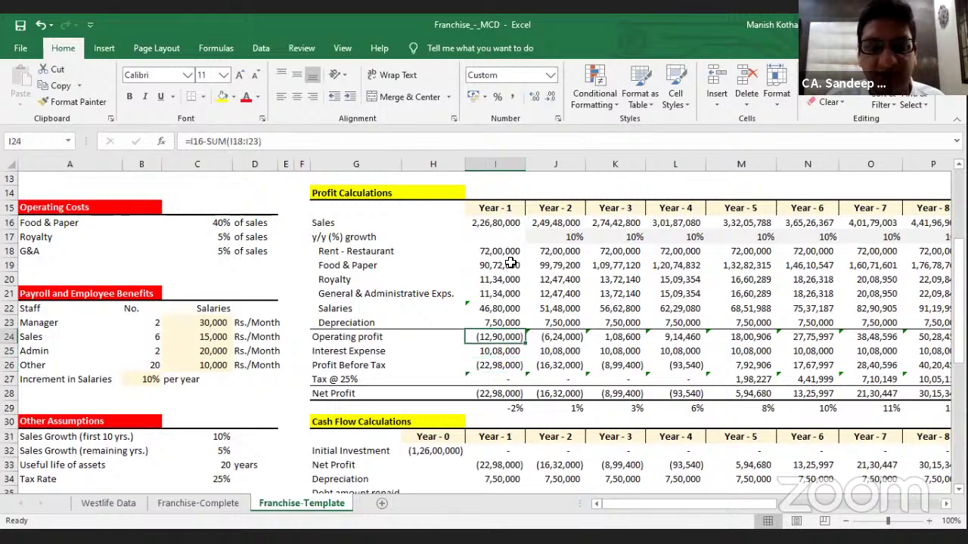
key("Down")
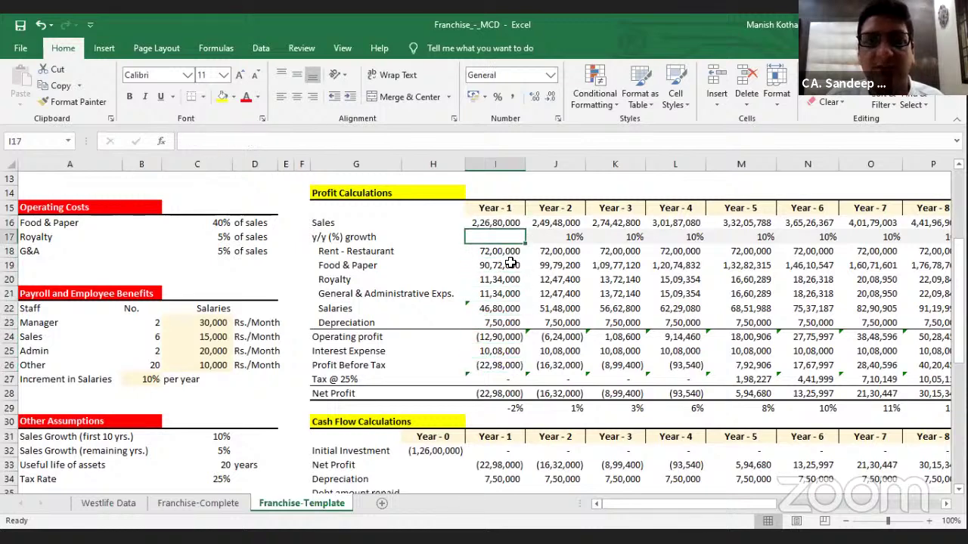
key("Down")
key("Down")
key("Down")
key("Down")
key("Down")
key("Down")
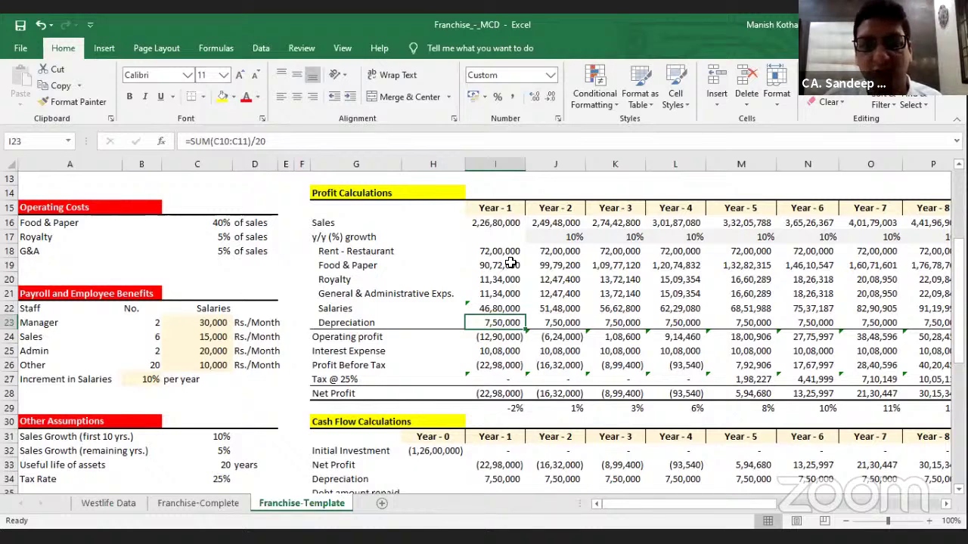
Compare the Year 0 initial investment in H32 with the Year 1 depreciation charge in I23
key("Down")
key("Down")
key("Down")
key("Down")
key("Down")
key("Down")
key("Down")
key("Down")
key("Left")
key("Down")
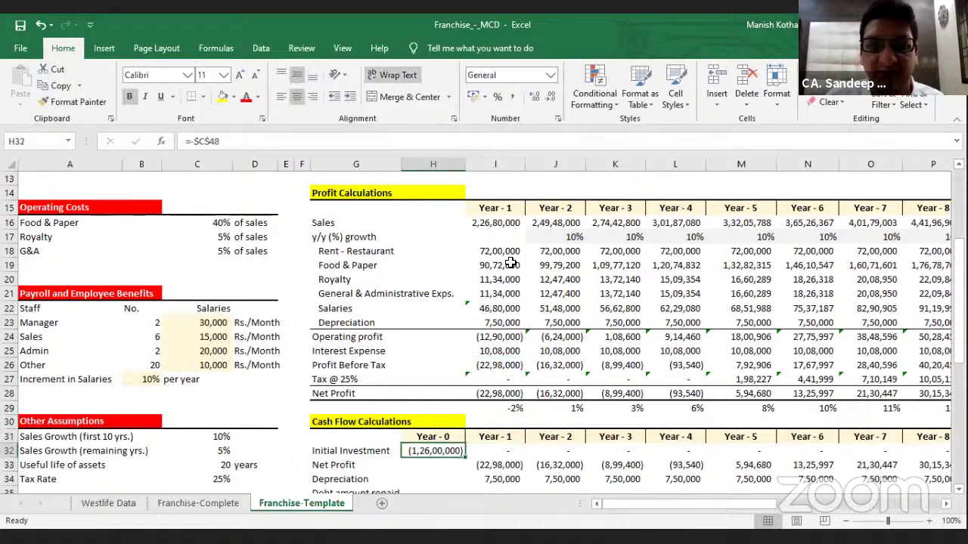
key("Up")
key("Up")
key("Up")
key("Up")
key("Up")
key("Up")
key("Up")
key("Up")
key("Up")
key("Right")
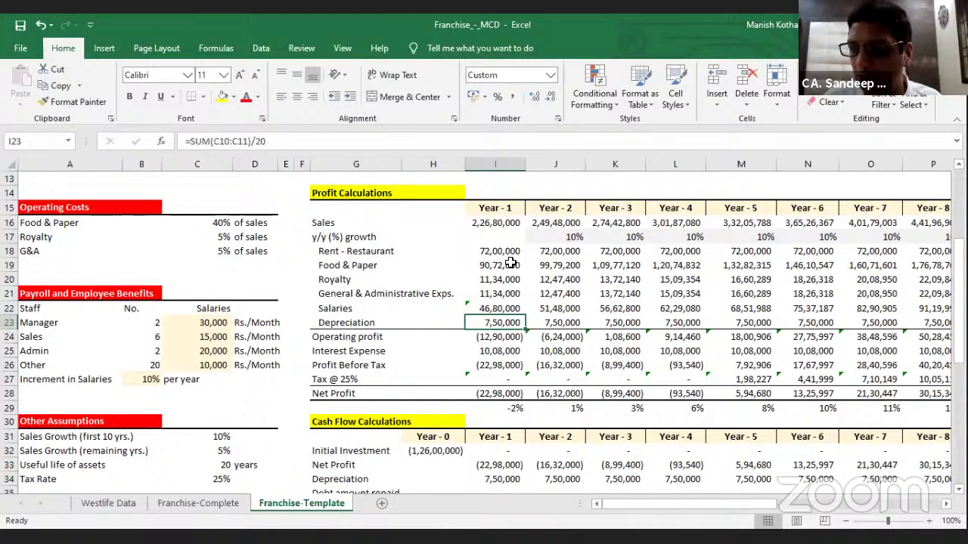
Follow the Year 1 column from depreciation through net profit and the cash flow items to the Total Cash Flows formula in I37
key("Down")
key("Down")
key("Down")
key("Down")
key("Down")
key("Down")
key("Down")
key("Down")
key("Down")
key("Down")
key("Down")
key("Down")
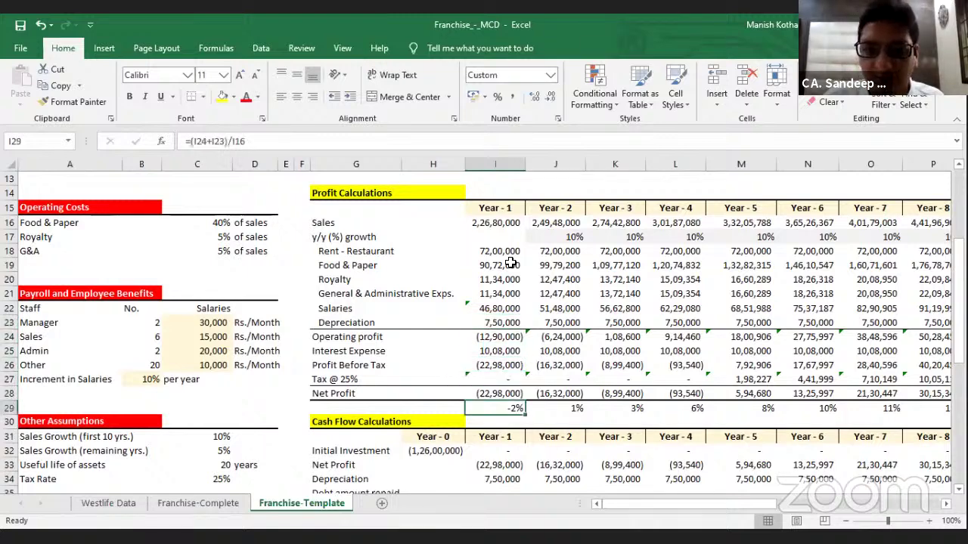
key("Down")
key("Down")
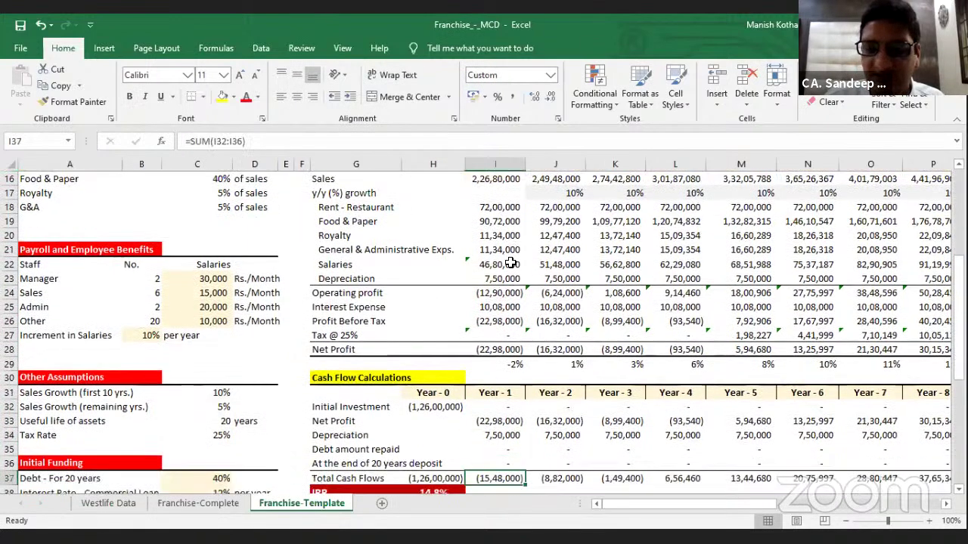
Check the Year 1 cash flow links for net profit in I33 and depreciation in I34
key("Up")
key("Up")
key("Up")
key("Up")
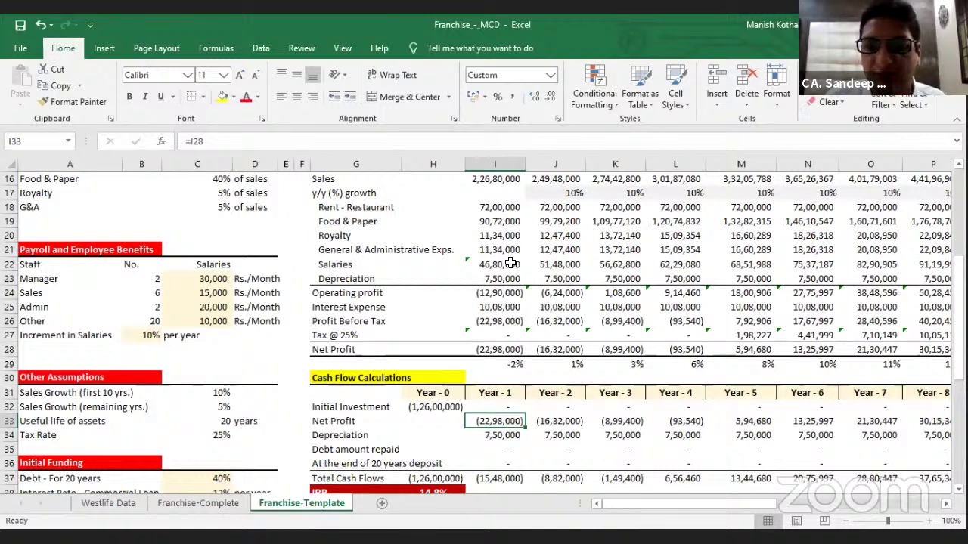
key("Down")
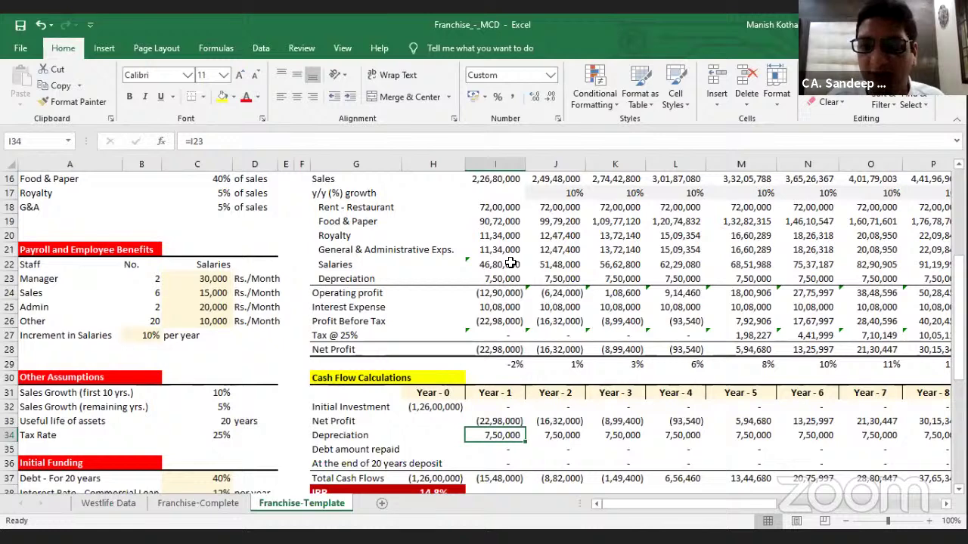
Trace the Year 20 debt repayment formula in AB35 back to the Debt Raised amount in C47
key("ctrl+Right")
key("Down")
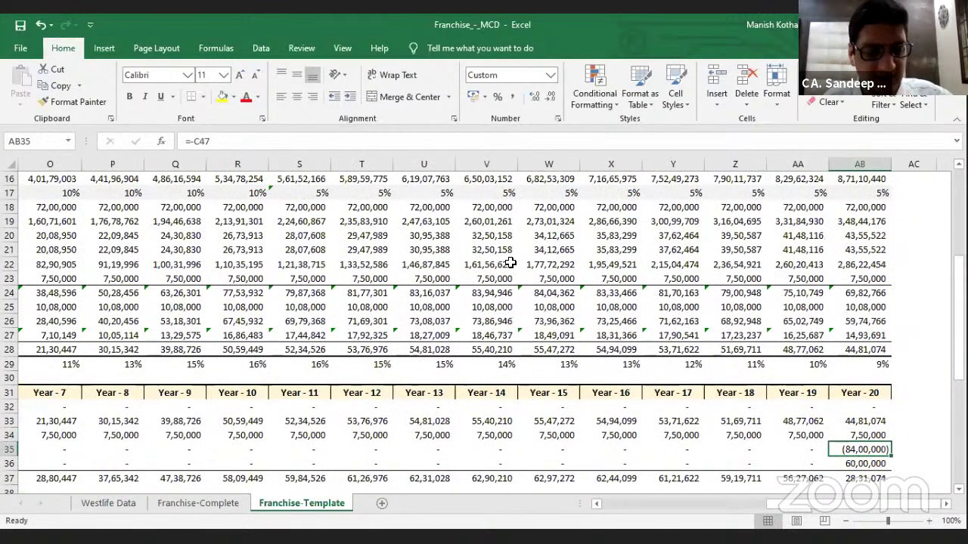
key("F2")
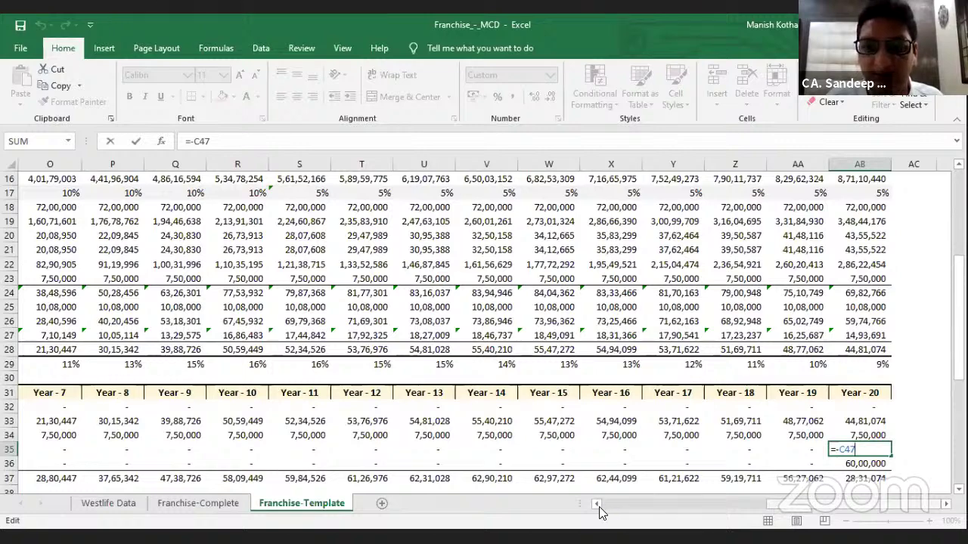
scroll(927, 424, "left", 5)
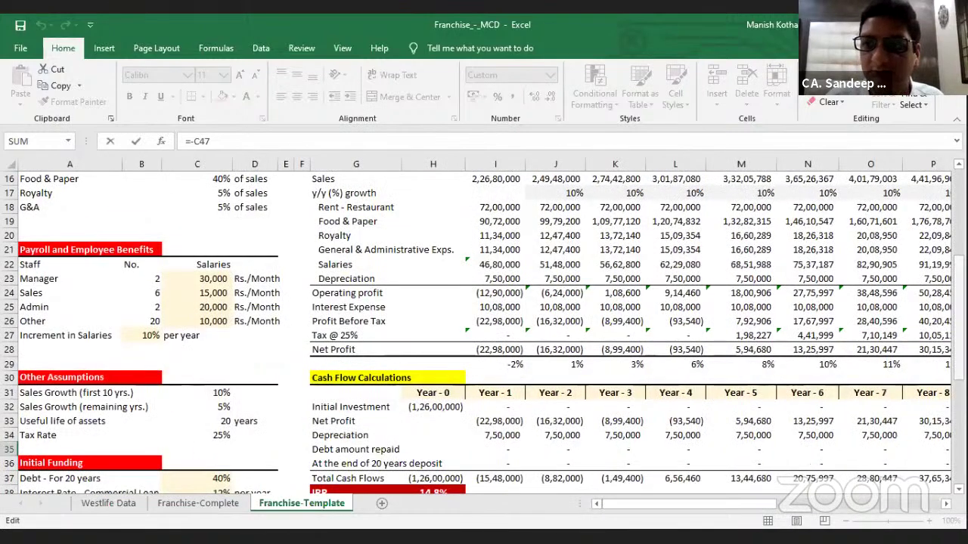
left_click_drag(959, 297, 958, 336)
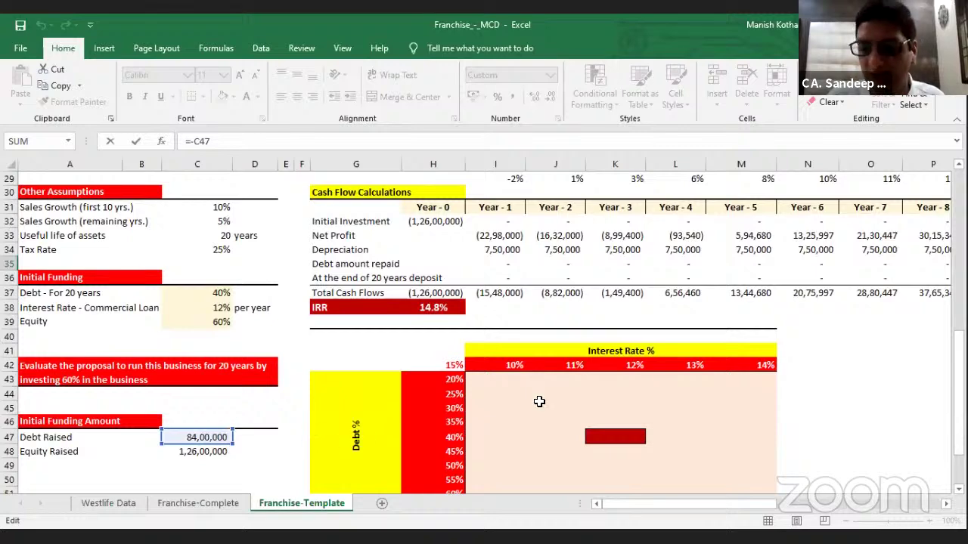
key("Return")
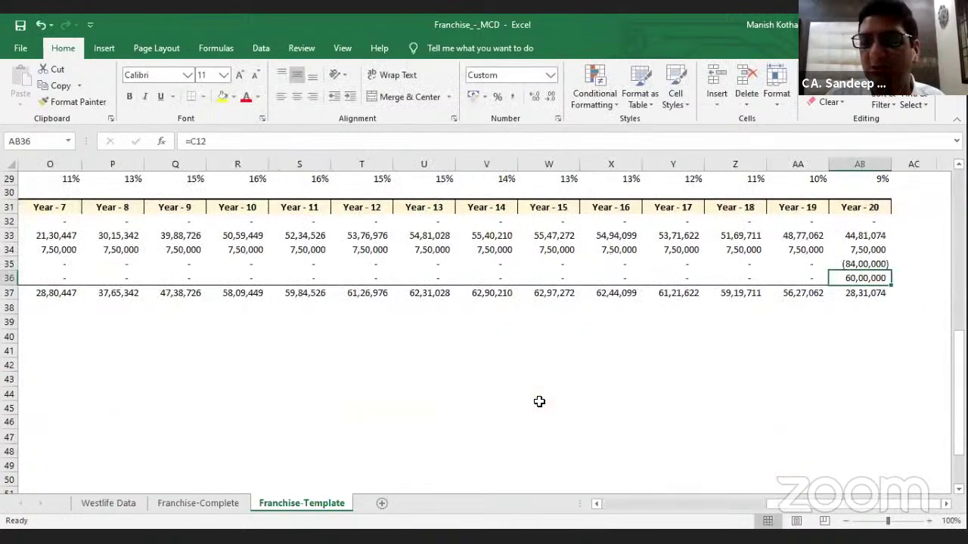
Inspect the restaurant deposit formula in C12 under Initial Costs
key("Up")
key("ctrl+Left")
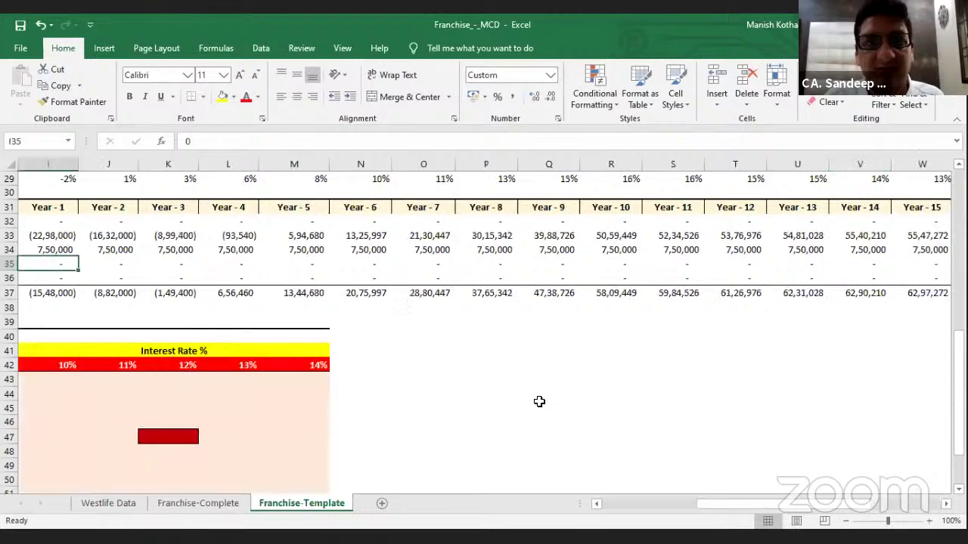
key("Down")
key("Down")
key("Left")
key("Left")
scroll(539, 402, "left", 1)
key("Up")
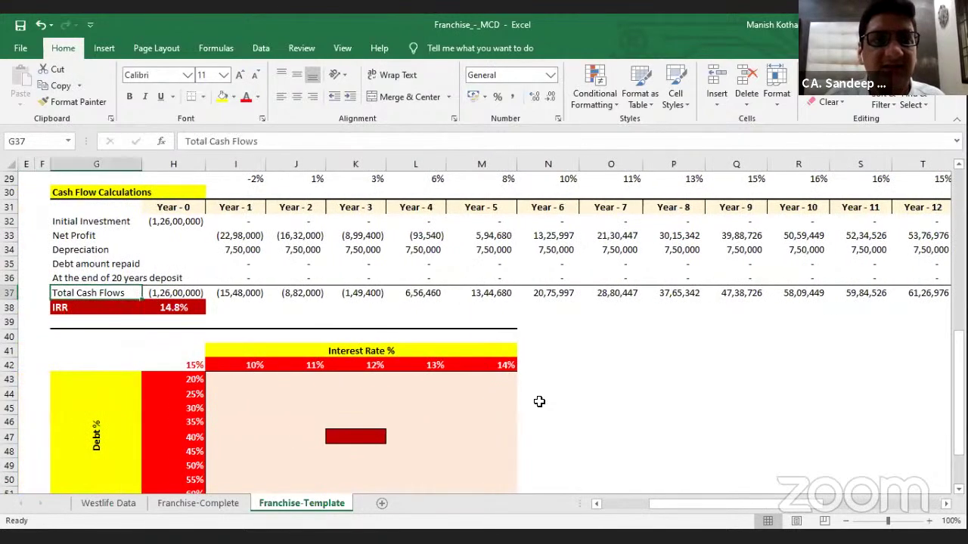
key("ctrl+Home")
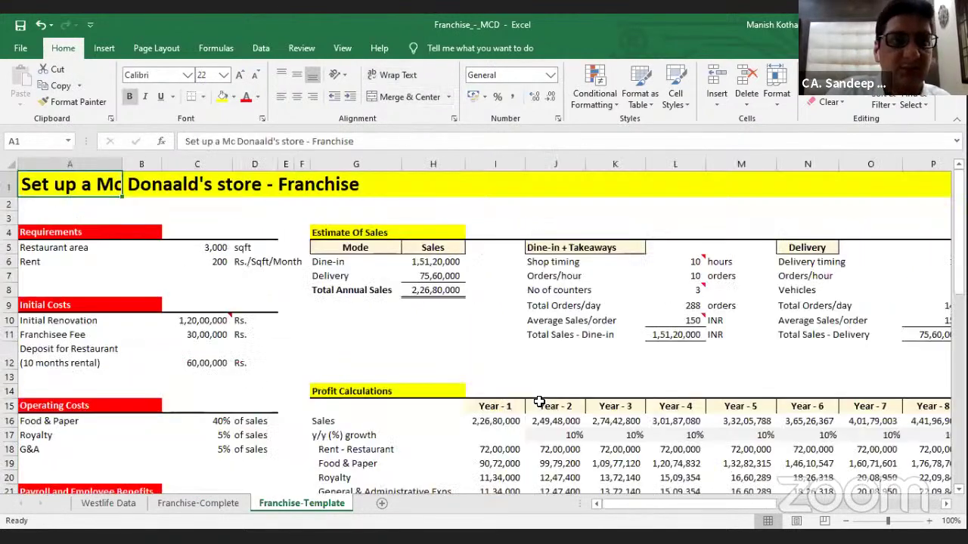
key("Down")
key("Down")
key("Down")
key("Down")
key("Down")
key("Down")
key("Down")
key("Down")
key("Down")
key("Down")
key("Down")
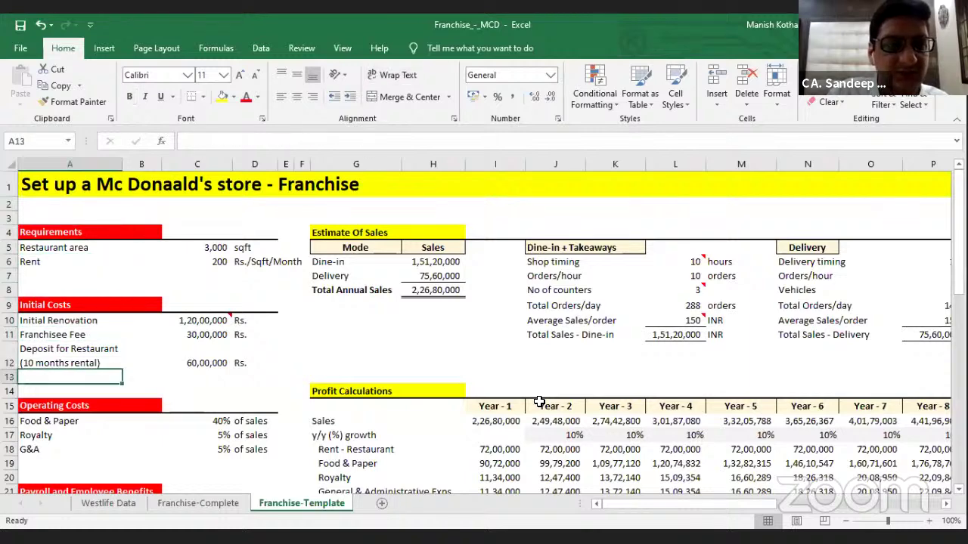
key("Right")
key("Right")
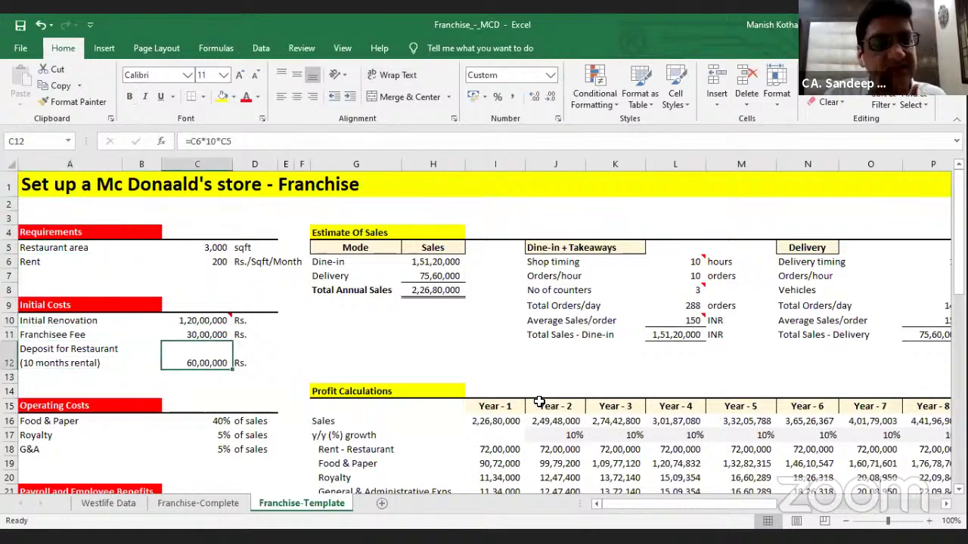
Go down through operating costs, payroll, other assumptions and funding, ending at the 40% debt row in H47 of the sensitivity table
key("Down")
key("Down")
key("Down")
key("Down")
key("Down")
key("Down")
key("Down")
key("Down")
key("Down")
key("Down")
key("Down")
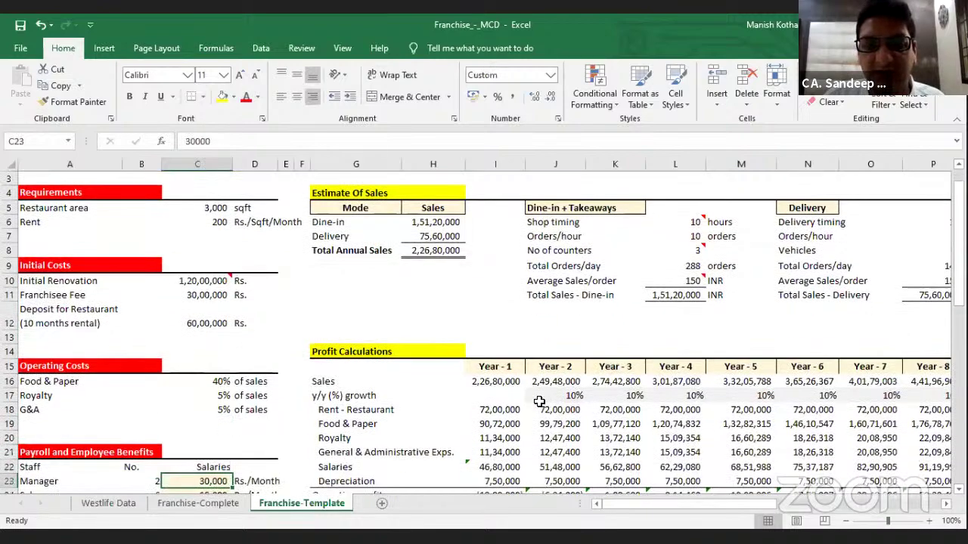
key("Down")
key("Down")
key("Down")
key("Down")
key("Down")
key("Down")
key("Down")
key("Down")
key("Down")
key("Down")
key("Down")
key("Down")
key("Down")
key("Down")
key("Down")
key("Down")
key("Down")
key("Down")
key("Down")
key("Down")
key("Down")
key("Down")
key("Right")
key("Right")
key("Right")
key("Right")
key("Right")
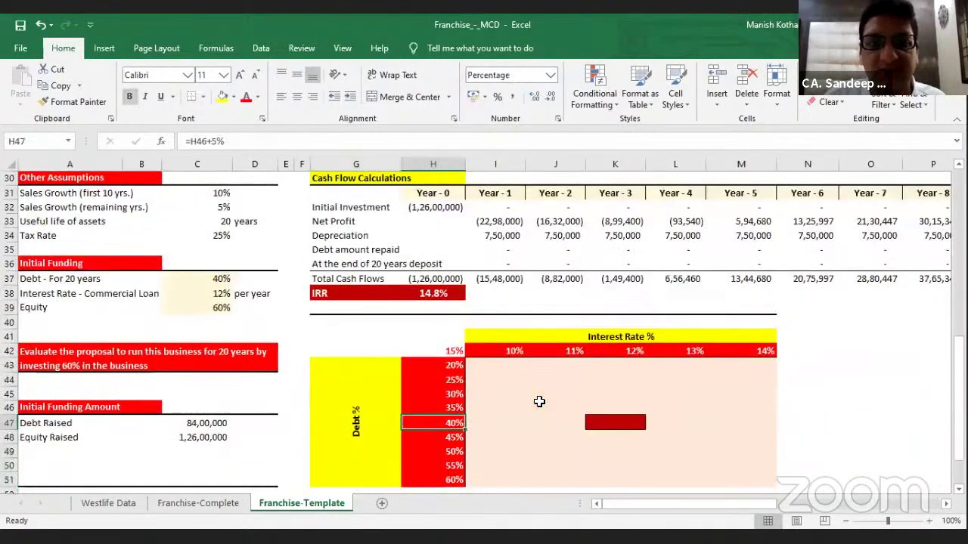
Review the Year 0 cash flow column between Net Profit in H33 and the Total Cash Flows formula in H37
key("Up")
key("Up")
key("Up")
key("Up")
key("Up")
key("Up")
key("Up")
key("Up")
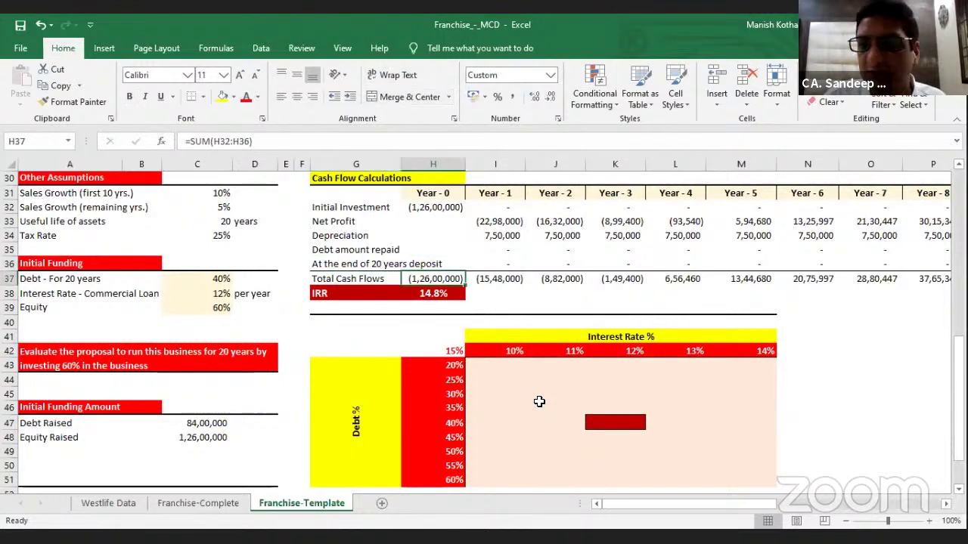
key("Up")
key("Up")
key("Up")
key("Up")
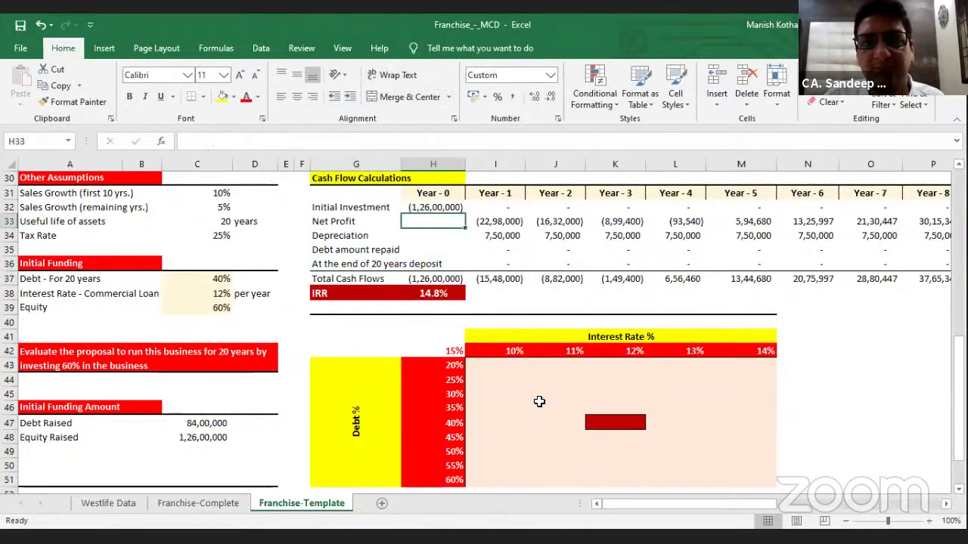
key("Down")
key("Down")
key("Left")
key("Down")
key("Right")
key("Down")
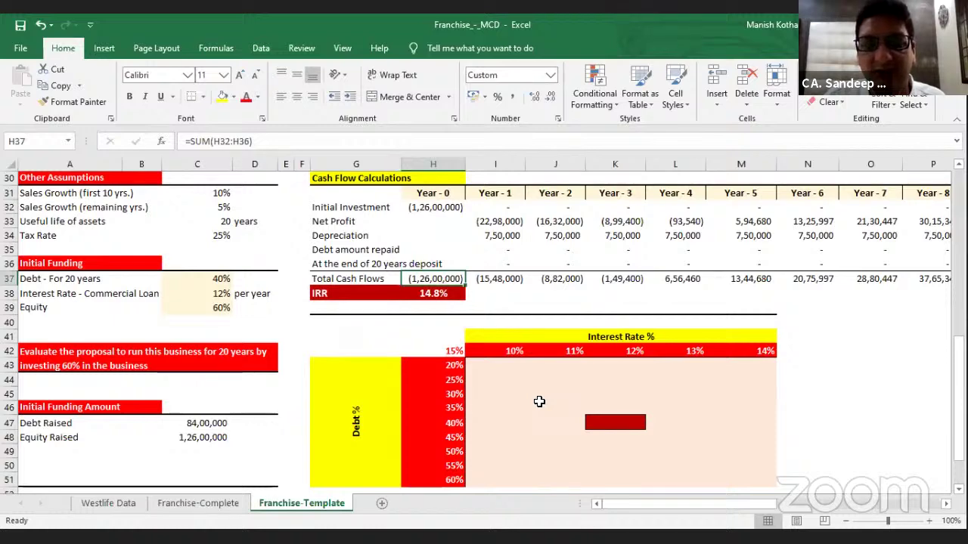
Compare the Total Cash Flows for Years 1 to 3 in I37:K37
key("Right")
key("Right")
key("Right")
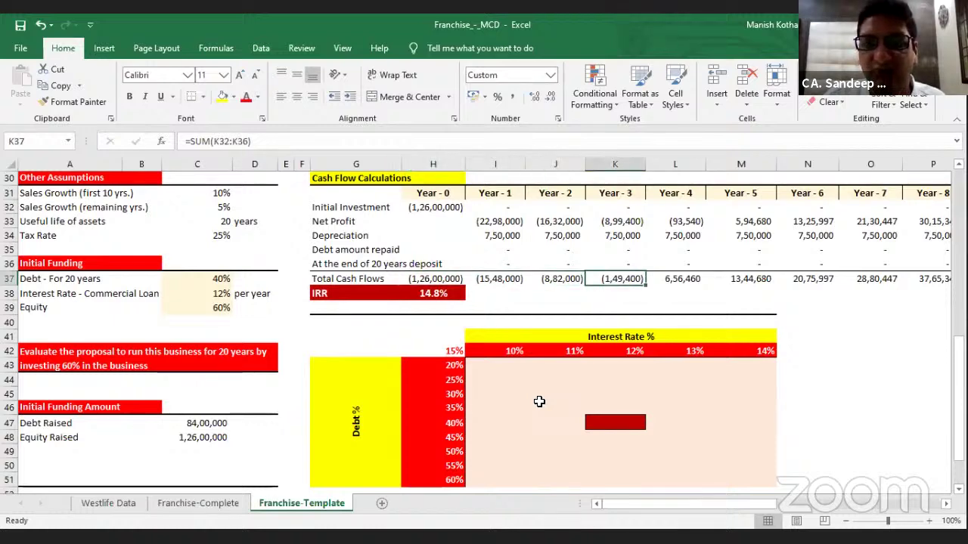
key("Left")
key("Left")
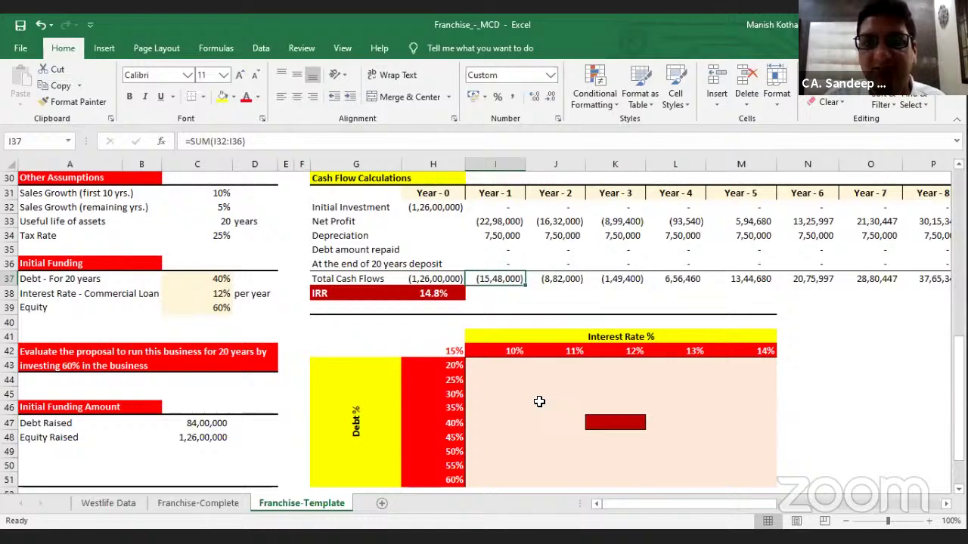
Look back up the Year 1 column from Total Cash Flows to the interest expense and net profit formulas
key("Up")
key("Up")
key("Up")
key("Up")
key("Up")
key("Up")
key("Up")
key("Up")
key("Up")
key("Up")
key("Up")
key("Up")
key("Up")
key("Up")
key("Up")
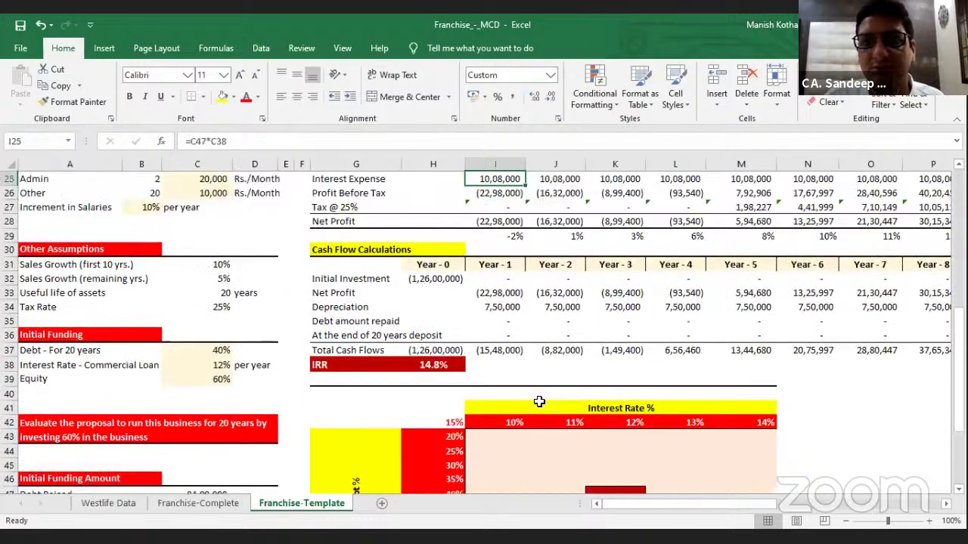
key("Up")
key("Up")
key("Up")
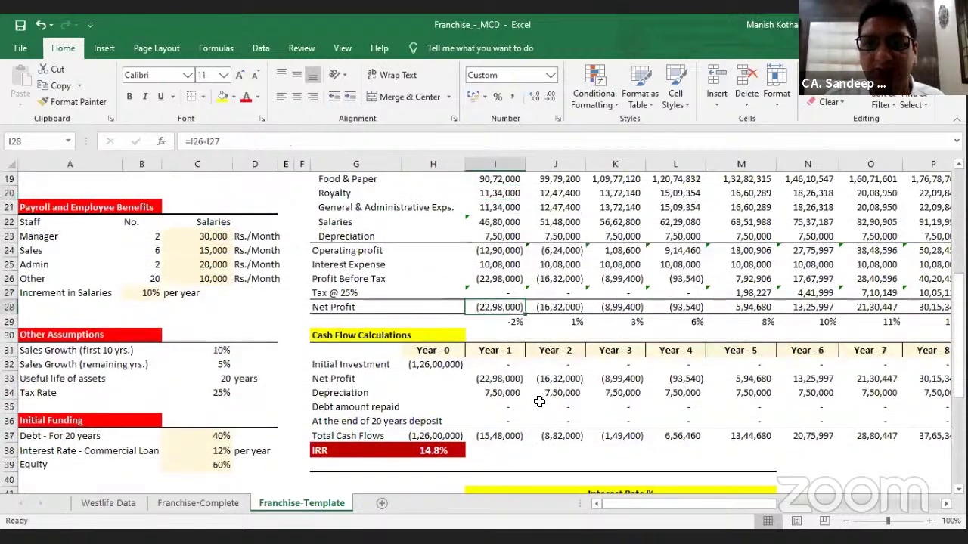
Follow the Year 1 cash flow rows from Net Profit in I28 down to Total Cash Flows in I37
key("Down")
key("Down")
key("Down")
key("Down")
key("Down")
key("Down")
key("Down")
key("Down")
key("Down")
key("Down")
key("Down")
key("Down")
key("Down")
key("Down")
key("Down")
key("Down")
key("Down")
key("Down")
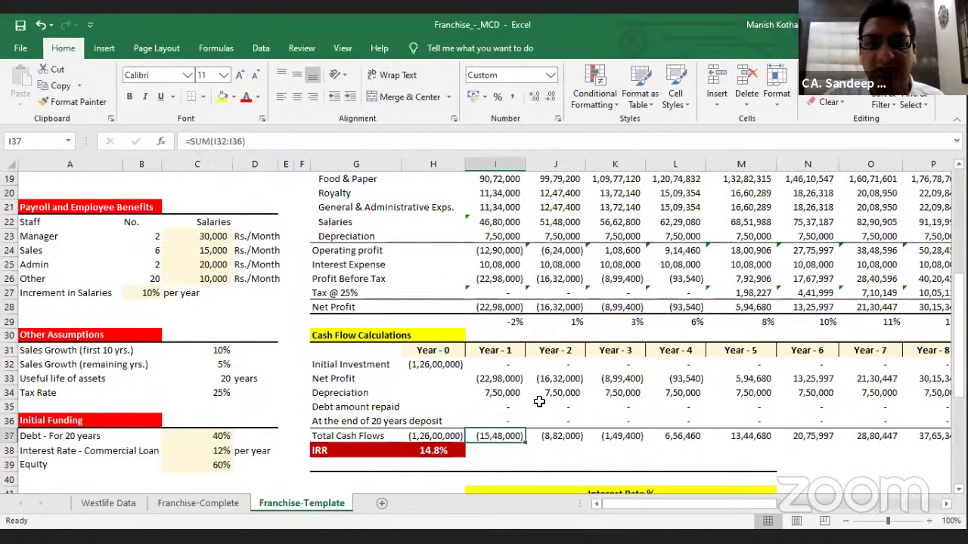
Follow Total Cash Flows through Year 20 and select the debt repayment and deposit amounts in AB35:AB36
key("Right")
key("Right")
key("Right")
key("Right")
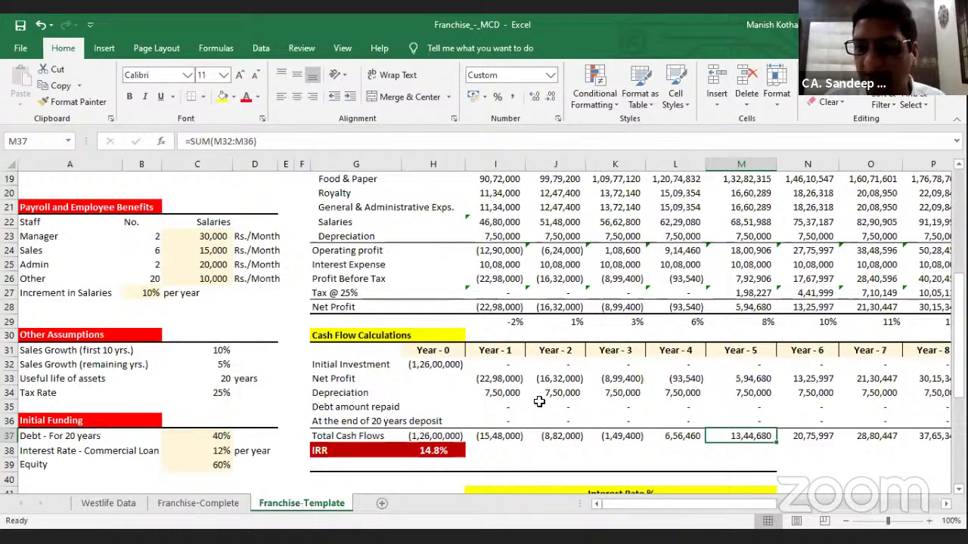
key("ctrl+Right")
key("Up")
key("Up")
key("shift+Down")
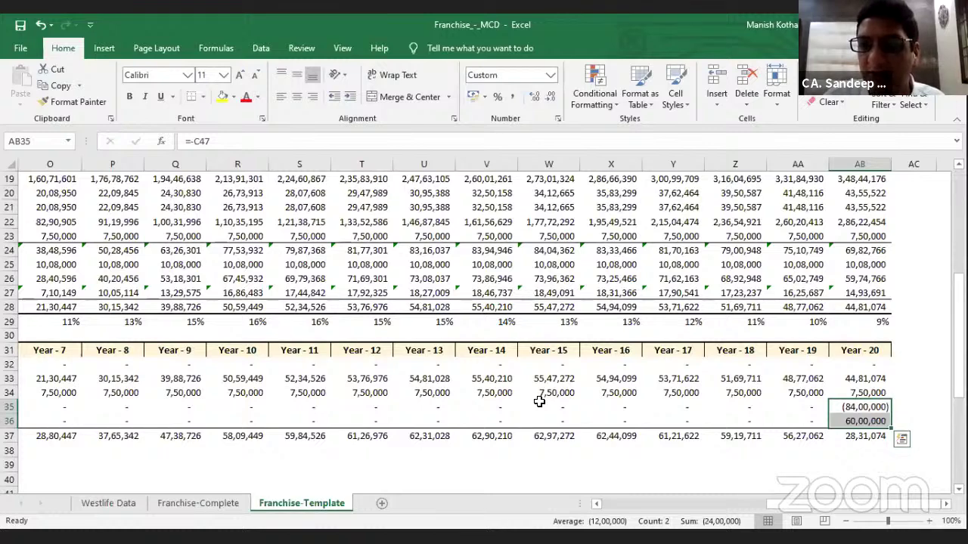
Return to Year 1 and inspect which rows the Total Cash Flows formula in I37 adds up
key("Left")
key("Left")
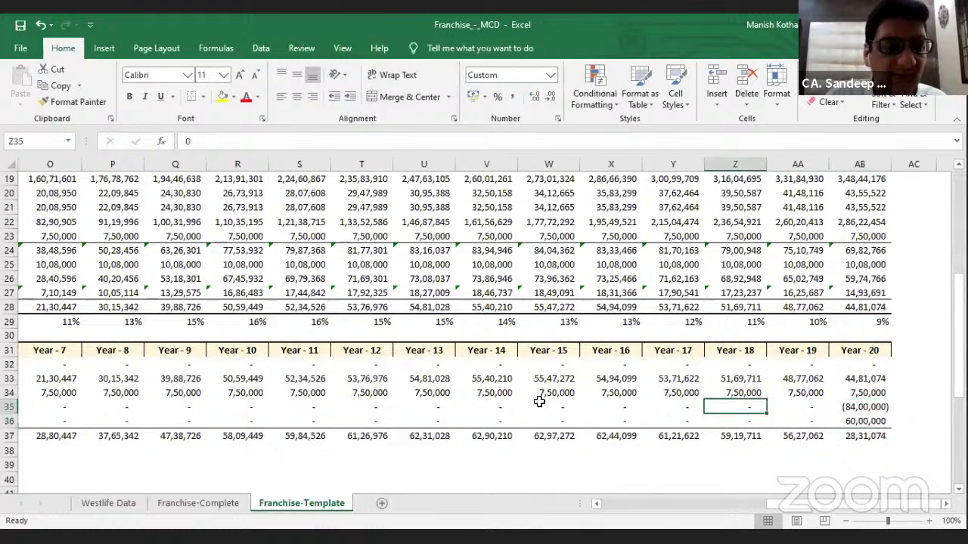
key("ctrl+Left")
key("ctrl+Left")
key("Down")
key("Down")
key("Right")
key("Right")
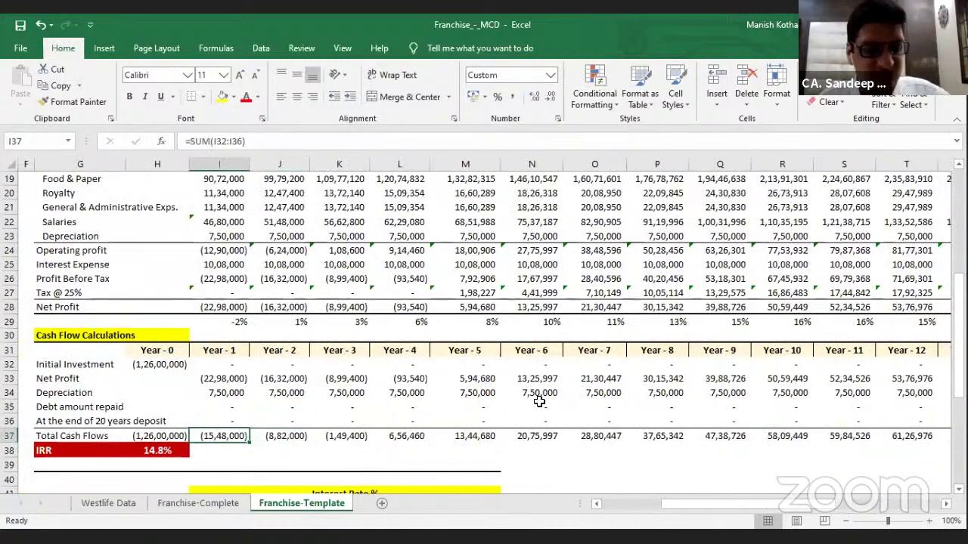
key("F2")
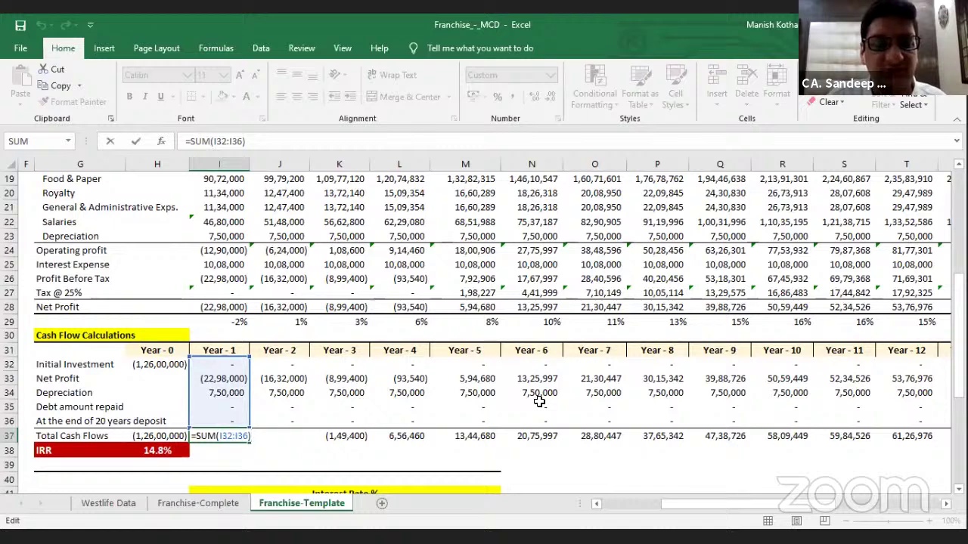
key("Return")
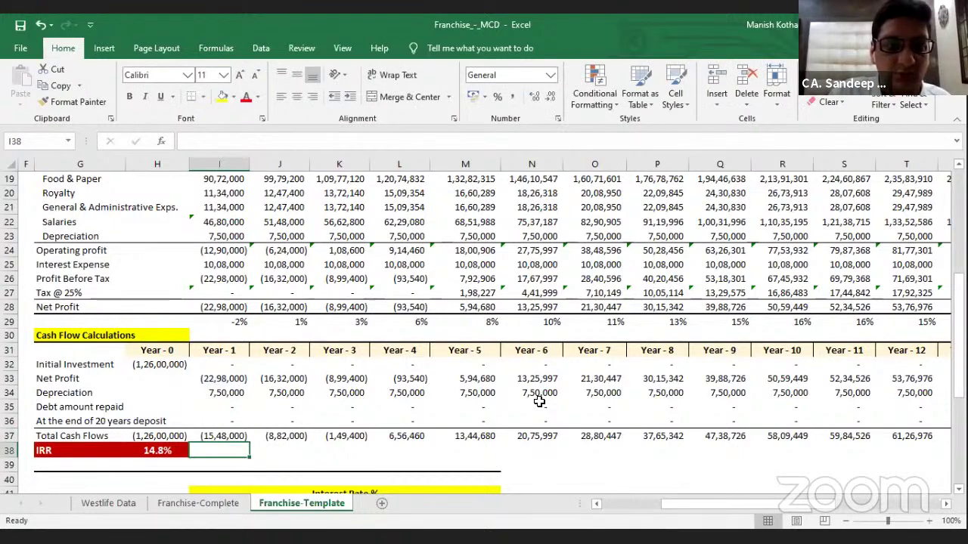
Compare the Total Cash Flows of Years 0, 1 and 2 in row 37, ending at H37
key("Up")
key("Left")
key("Right")
key("Right")
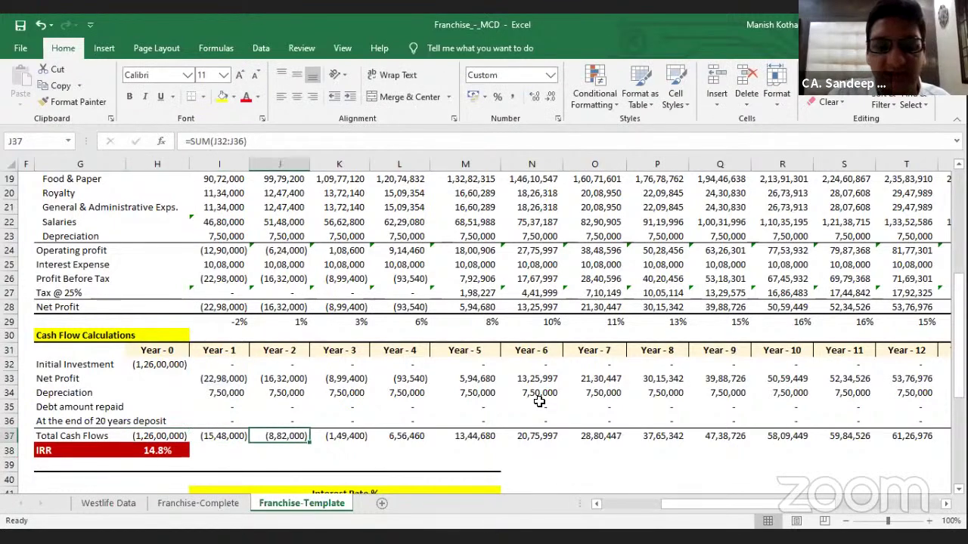
key("Left")
key("Left")
key("Left")
key("Left")
key("Right")
key("Right")
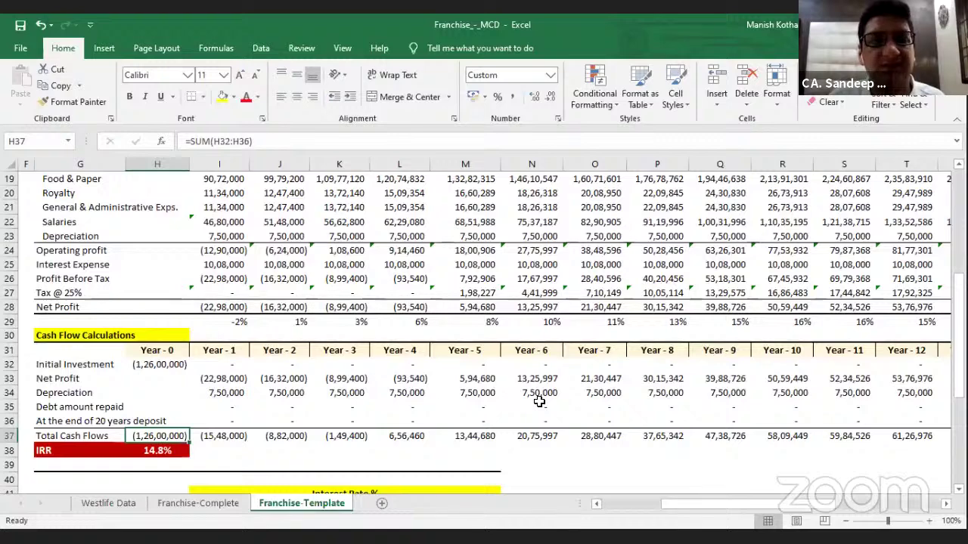
Inspect the IRR formula in H38 and the cash flow range it covers
key("Down")
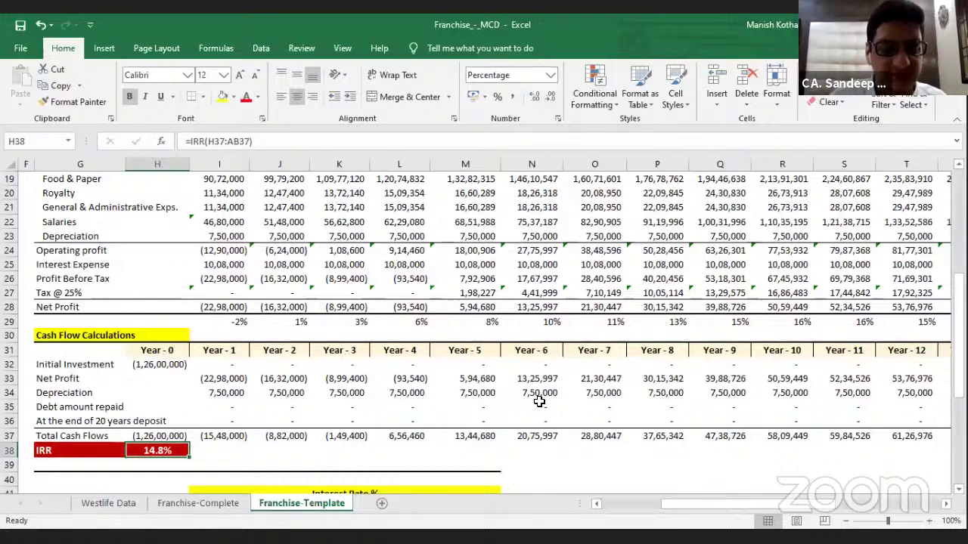
key("F2")
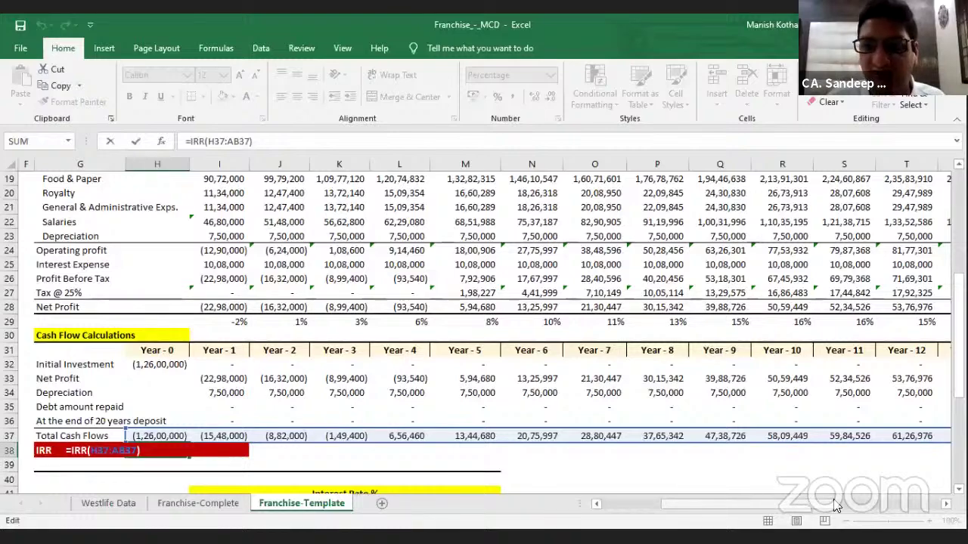
left_click_drag(890, 500, 579, 521)
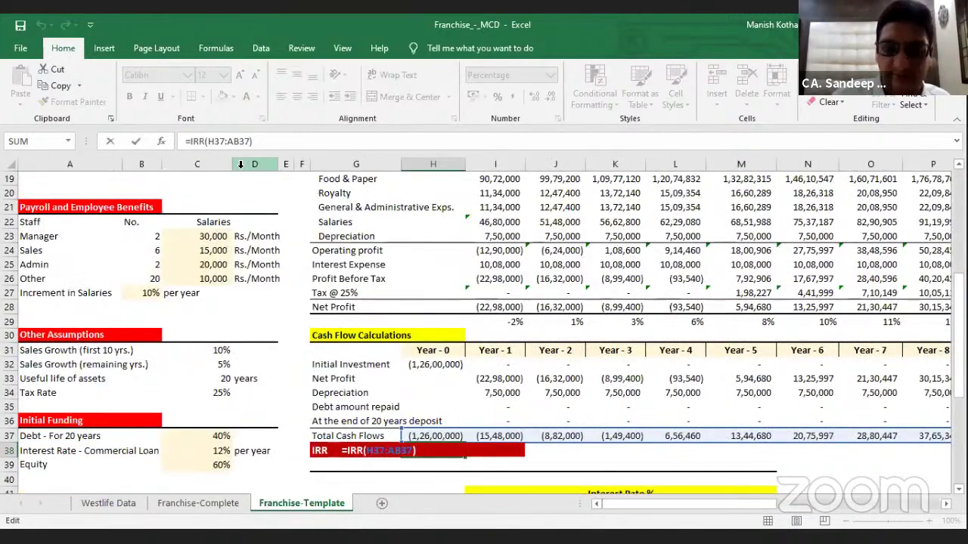
key("ctrl+Return")
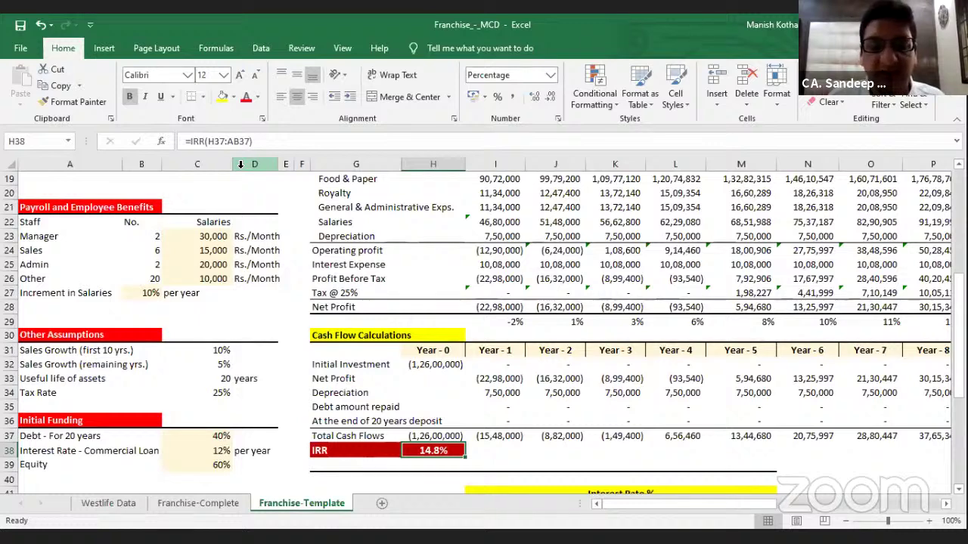
Follow Total Cash Flows in row 37 from Year 0 to the first years and return to the IRR in H38
key("Up")
key("Right")
key("Right")
key("Right")
key("Right")
key("Right")
key("Right")
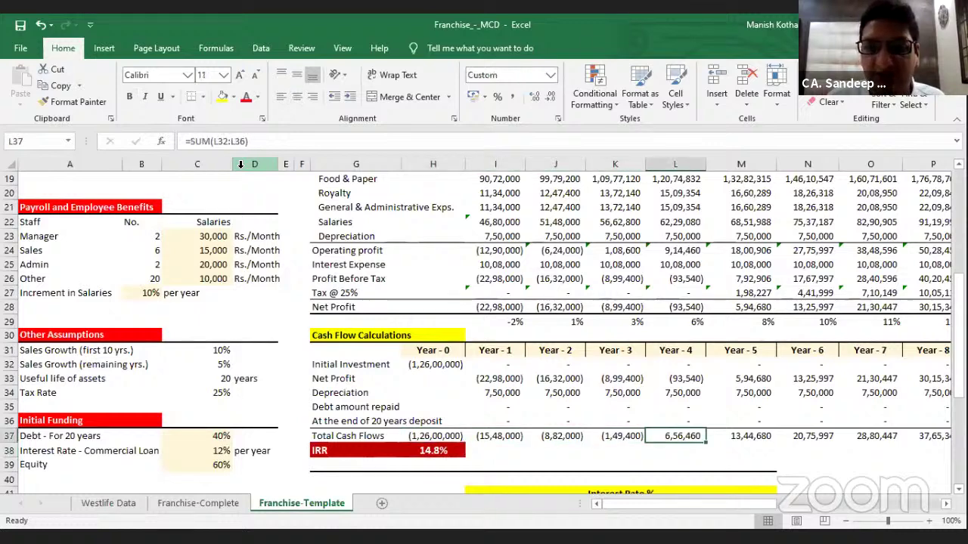
key("Left")
key("Left")
key("Left")
key("Left")
key("Left")
key("Left")
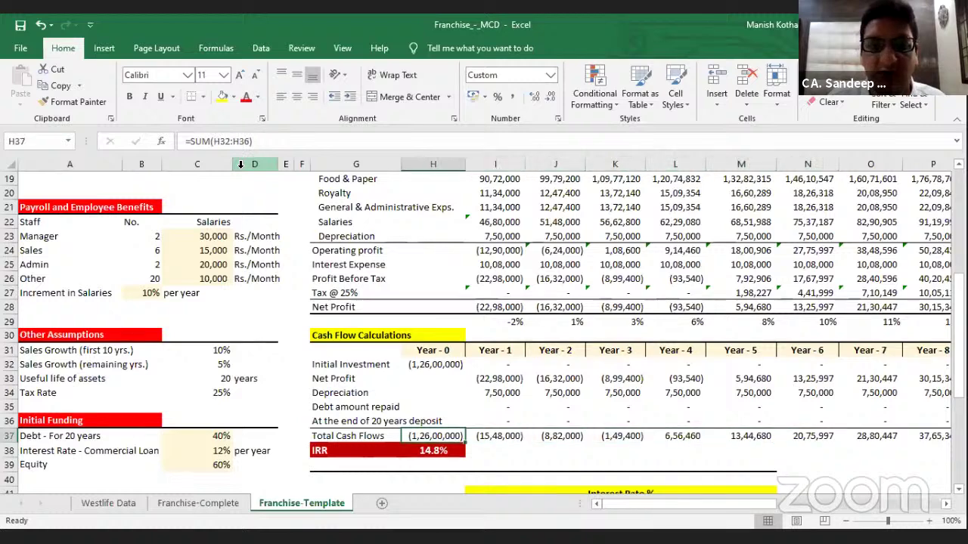
key("Down")
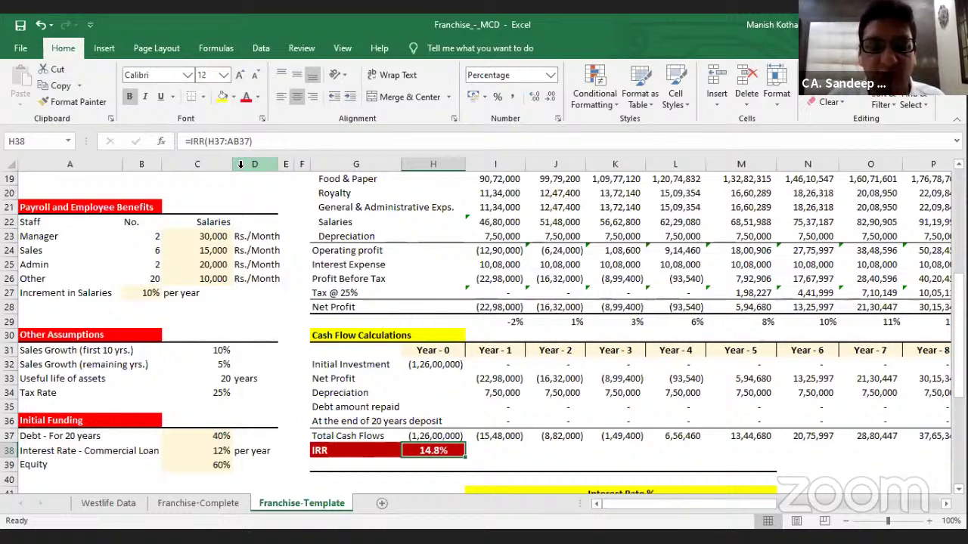
Look over the Debt % by Interest Rate % sensitivity grid below the IRR, down to row 54
key("Down")
key("Down")
key("Down")
key("Down")
key("Down")
key("Down")
key("Down")
key("Down")
key("Down")
key("Down")
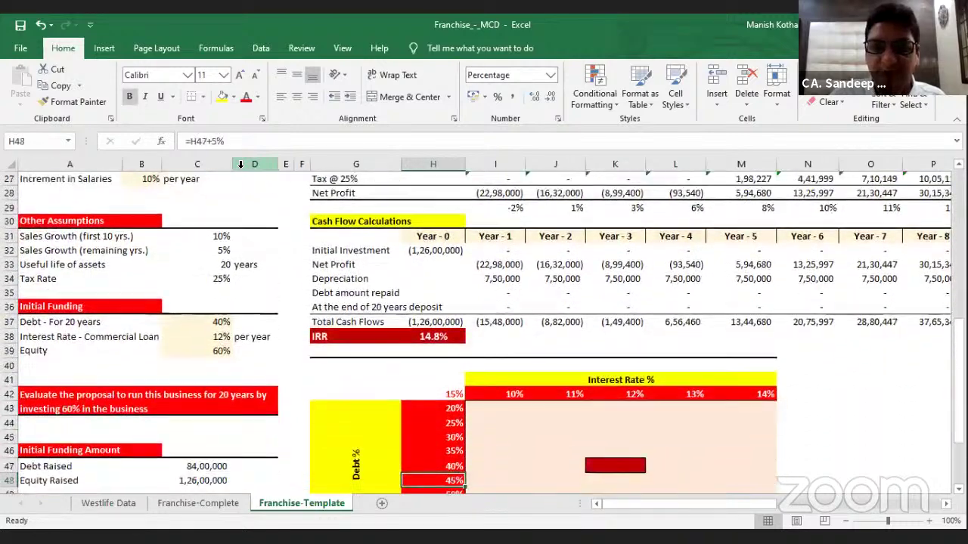
key("Down")
key("Down")
key("Down")
key("Down")
key("Down")
key("Down")
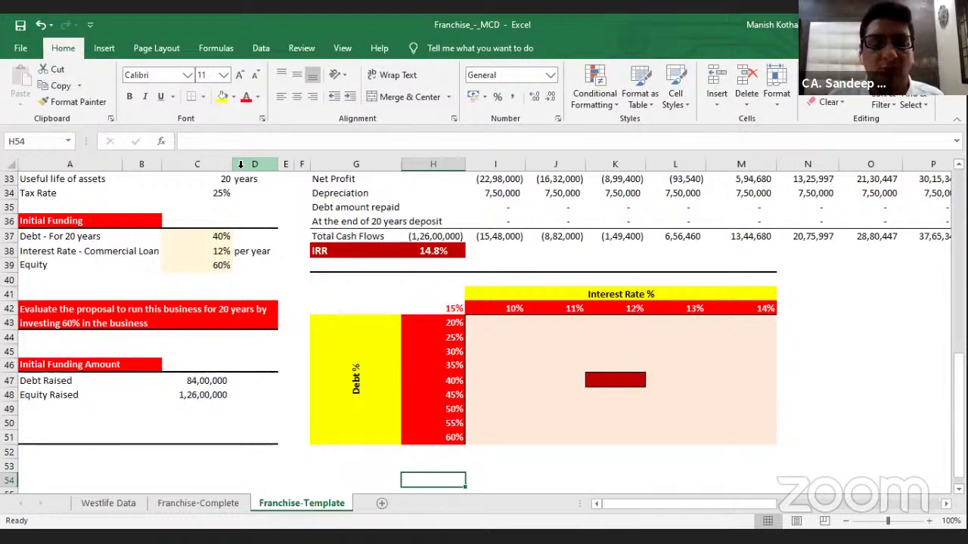
Go back up the grid's Debt % column to the IRR in H38
key("Up")
key("Up")
key("Up")
key("Up")
key("Up")
key("Up")
key("Up")
key("Up")
key("Up")
key("Up")
key("Up")
key("Up")
key("Up")
key("Up")
key("Up")
key("Up")
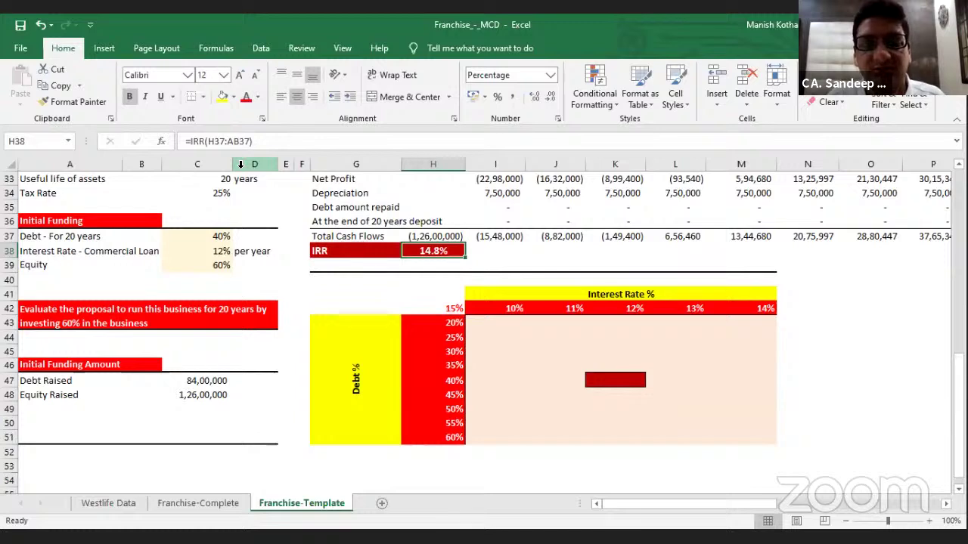
Step through the Interest Rate % headings in I42:M42 and compare the rates around the 12% case
key("Down")
key("Down")
key("Down")
key("Down")
key("Right")
key("Right")
key("Right")
key("Right")
key("Right")
key("Right")
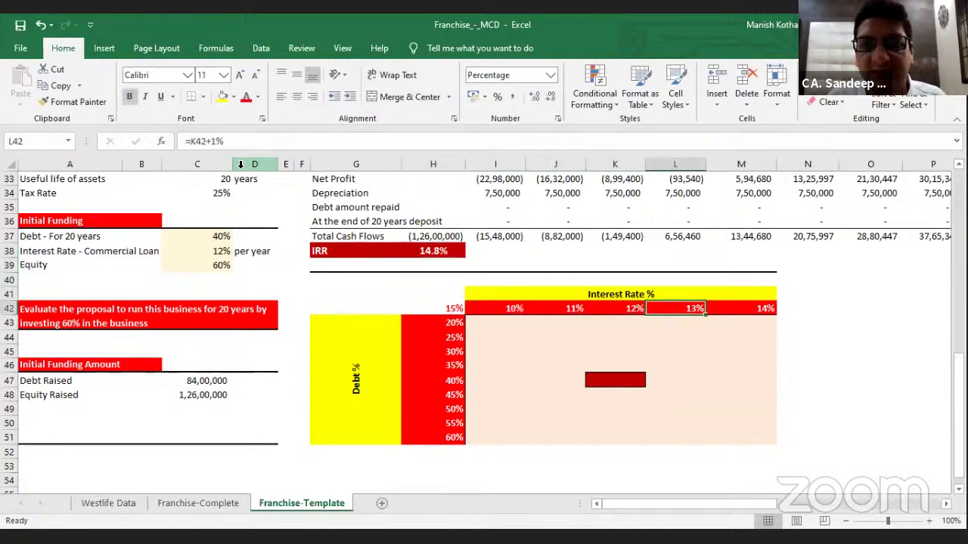
key("Left")
key("Left")
key("Left")
key("Left")
key("Right")
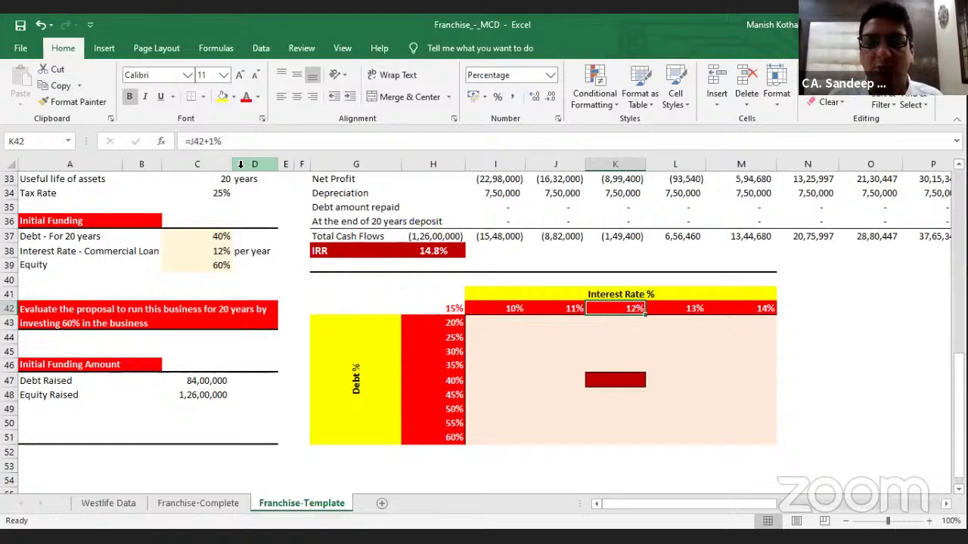
key("Left")
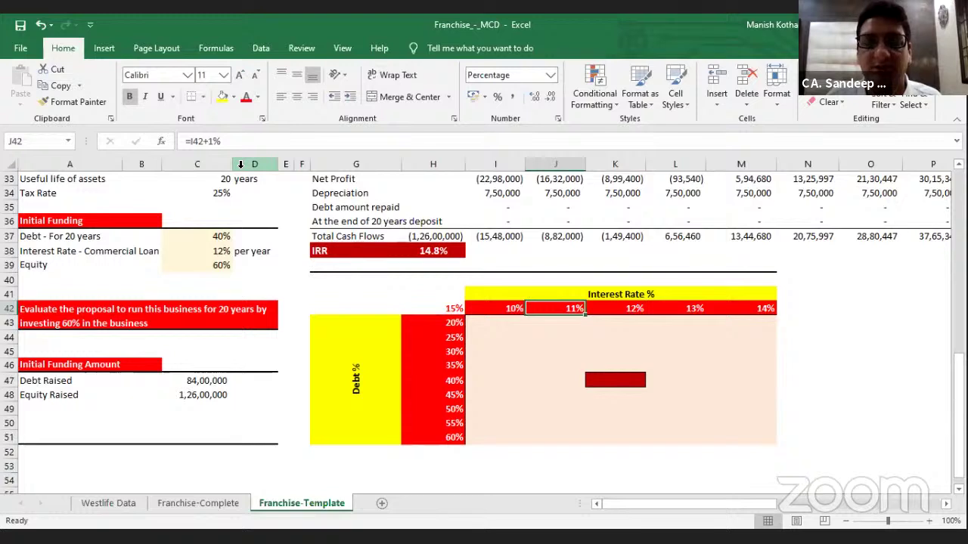
key("Left")
key("Right")
key("Right")
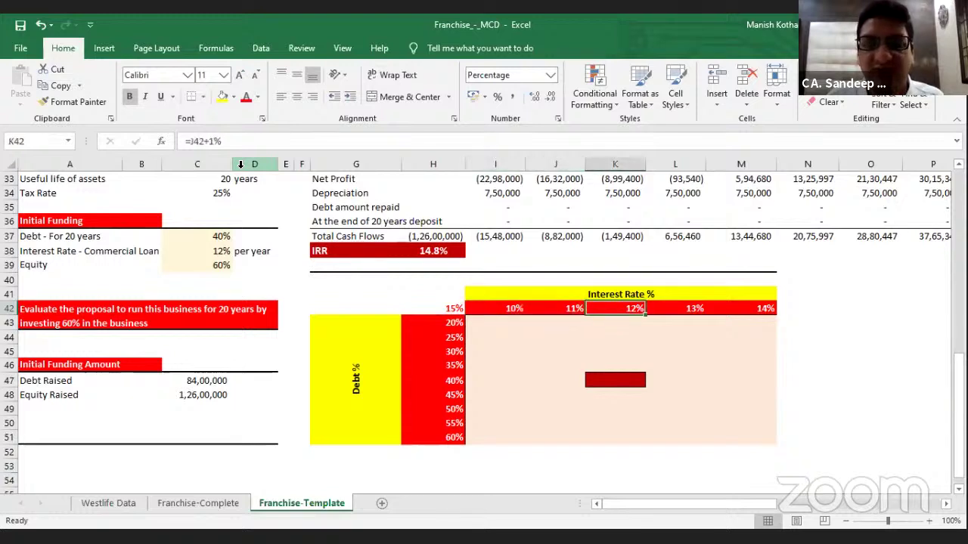
key("Right")
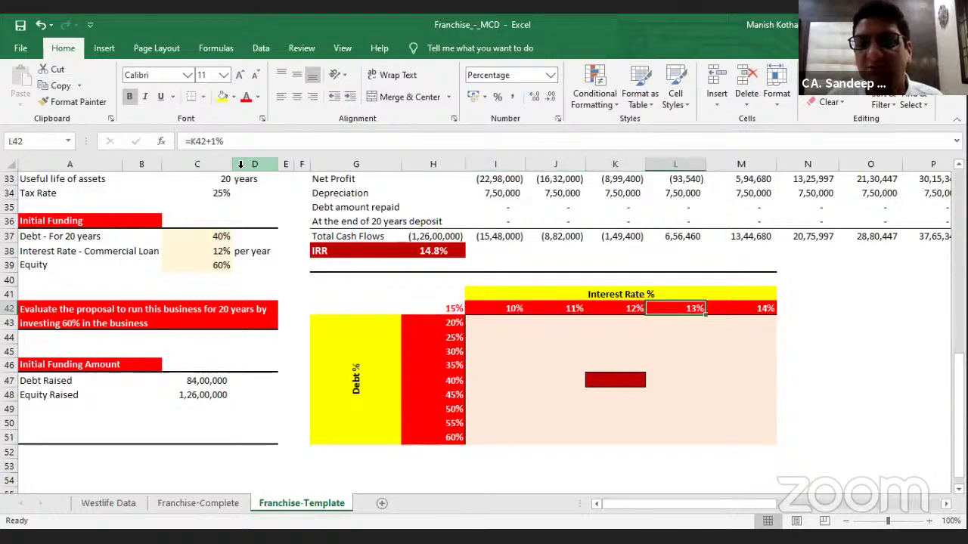
key("Right")
key("Left")
key("Left")
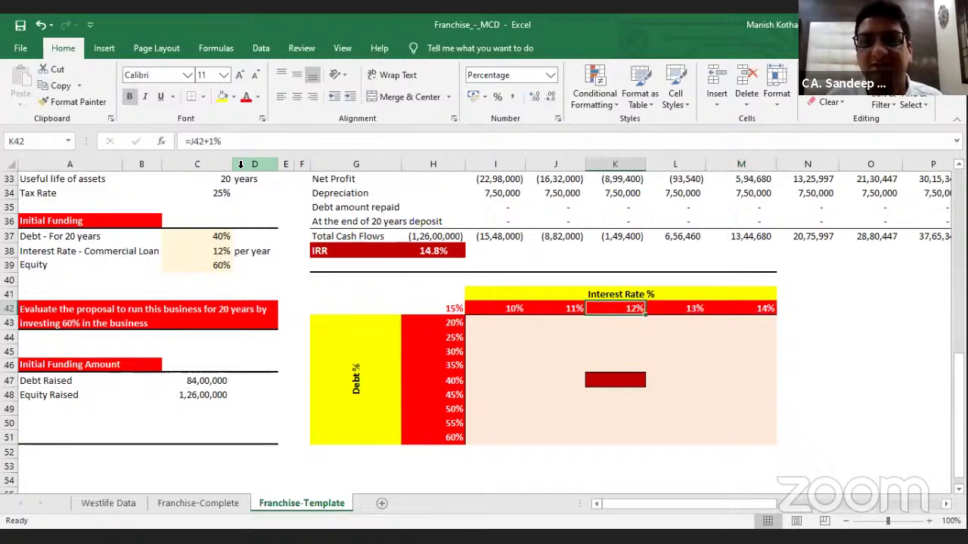
Return to the IRR in H38 and check the debt share formula in C37 under Initial Funding
key("Left")
key("Left")
key("Up")
key("Left")
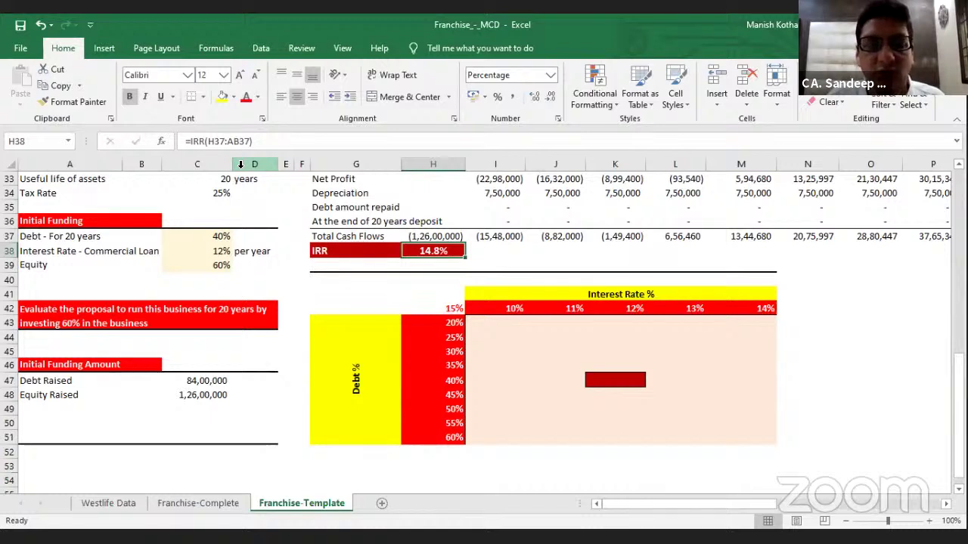
key("Left")
key("Left")
key("Left")
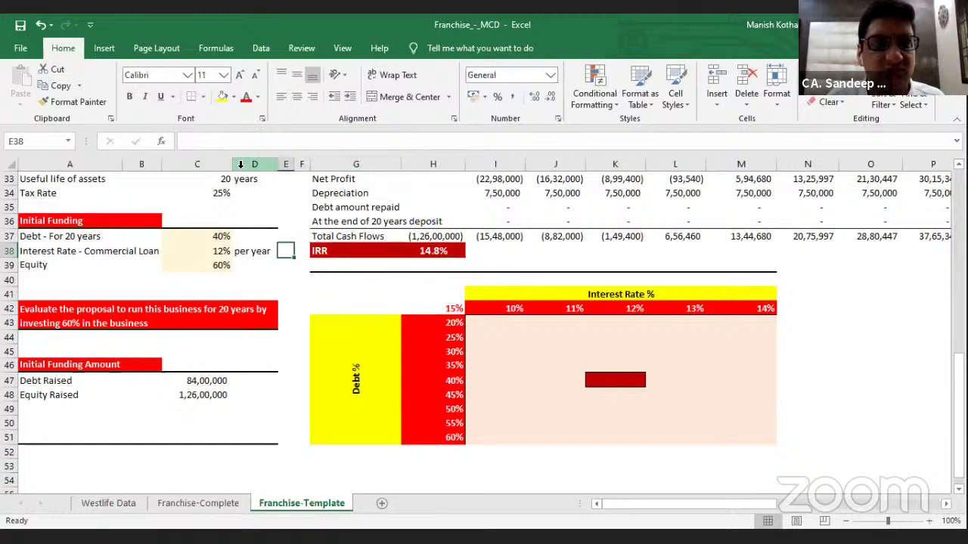
key("Up")
key("Left")
key("Left")
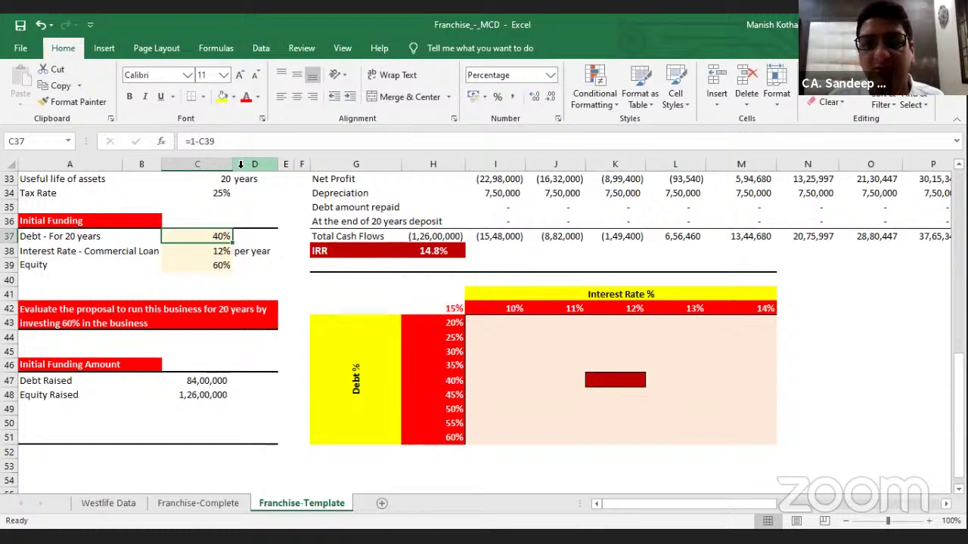
Go to the grid's corner cell H42 and step through the Debt % scenarios down to H51
key("Down")
key("Down")
key("Down")
key("Down")
key("Down")
key("Right")
key("Right")
key("Right")
key("Right")
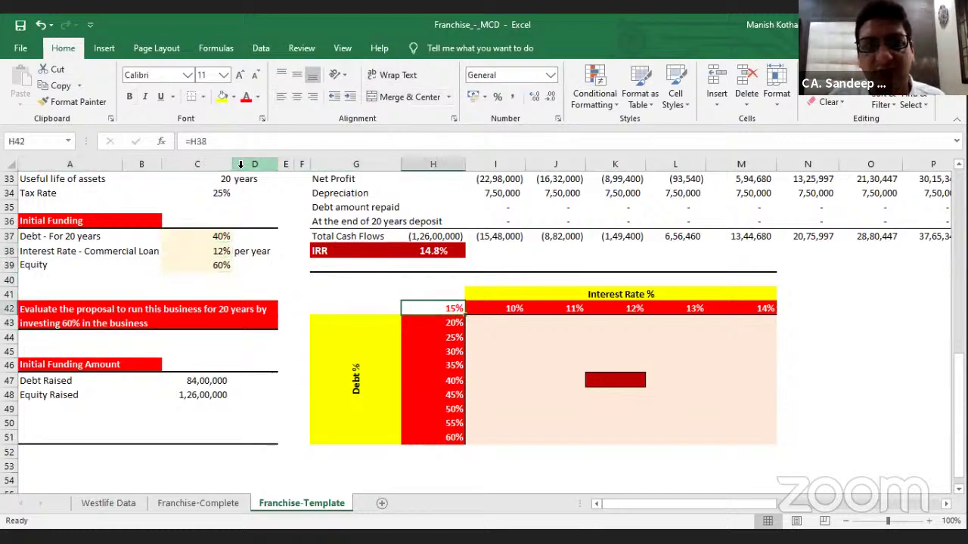
key("Down")
key("Down")
key("Down")
key("Down")
key("Down")
key("Down")
key("Down")
key("Down")
key("Down")
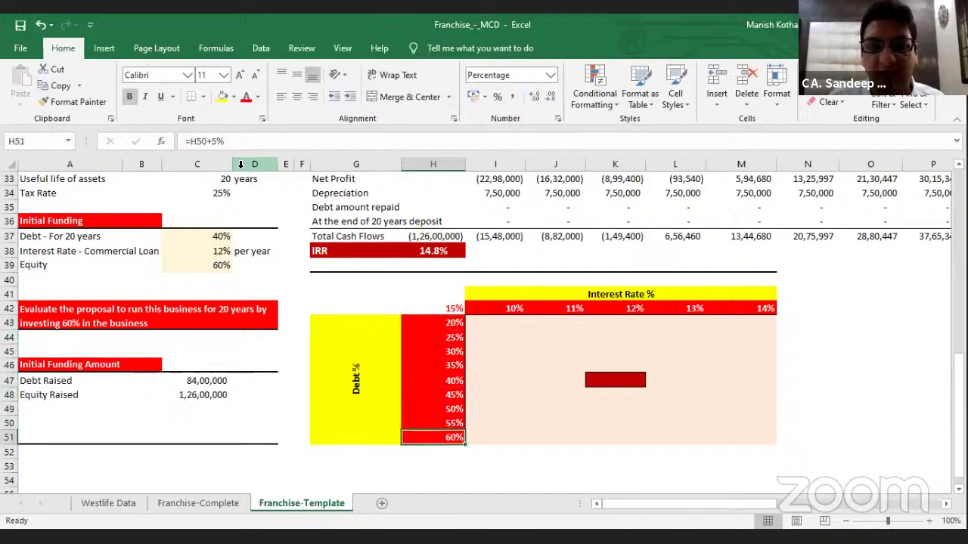
Return to the top of the grid and review the Interest Rate % scenarios along row 42 in both directions
key("Up")
key("Up")
key("Up")
key("Up")
key("Up")
key("Up")
key("Up")
key("Up")
key("Up")
key("Right")
key("Right")
key("Right")
key("Right")
key("Right")
key("Right")
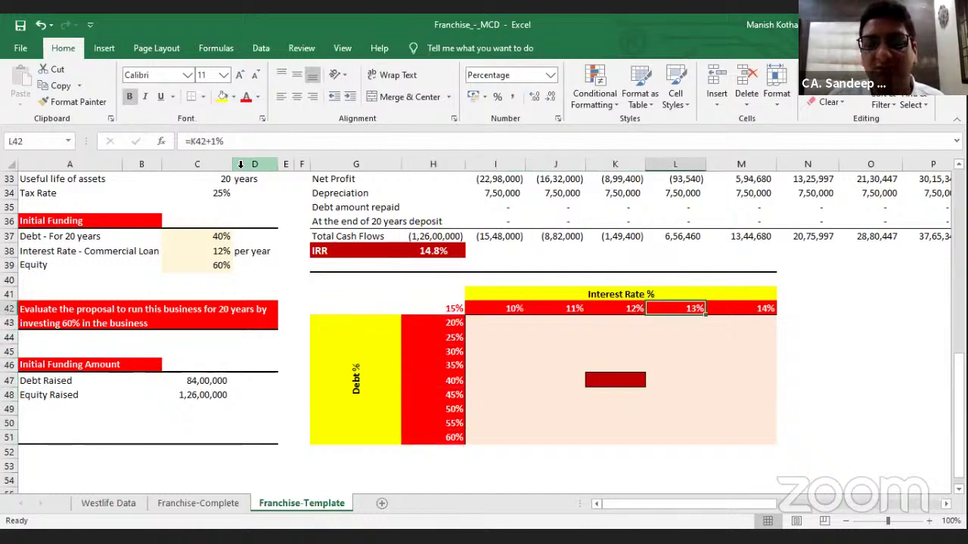
key("Left")
key("Left")
key("Left")
key("Left")
key("Left")
key("Left")
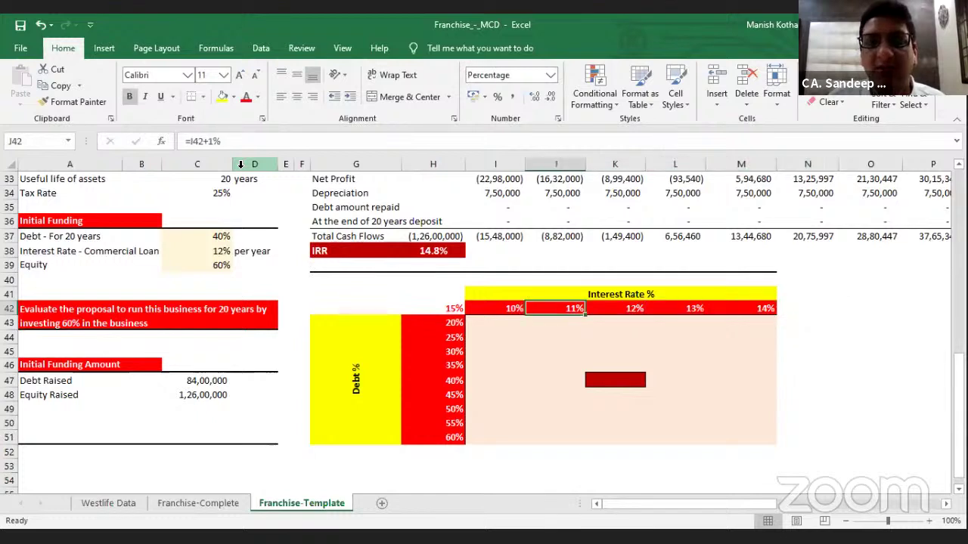
Revisit the IRR in H38 and inspect how the grid's corner cell H42 references it
key("Up")
key("Up")
key("Up")
key("Up")
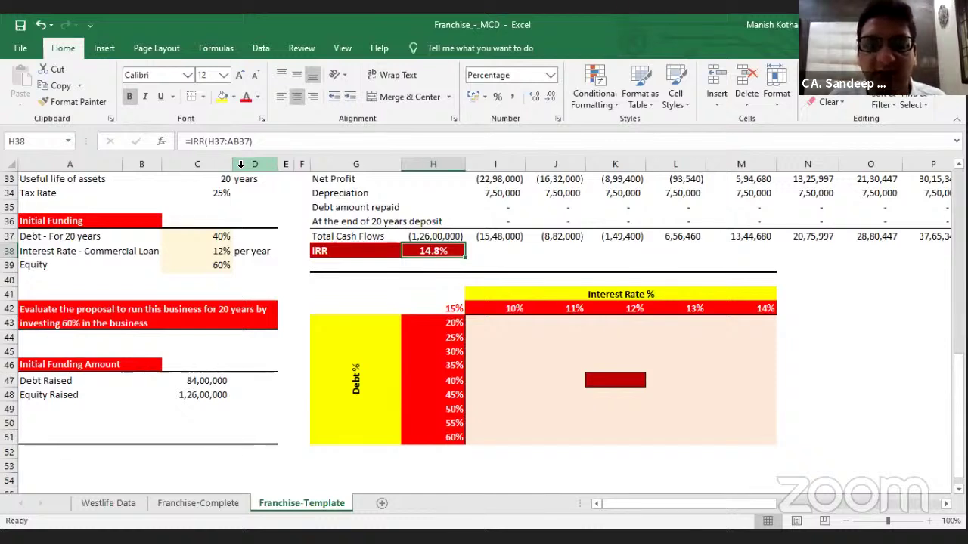
key("Down")
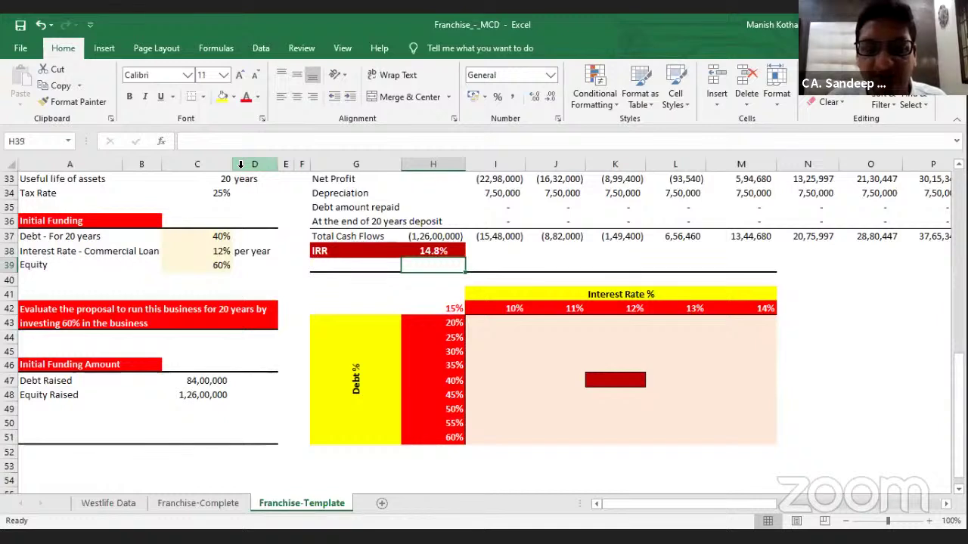
key("Down")
key("Down")
key("Down")
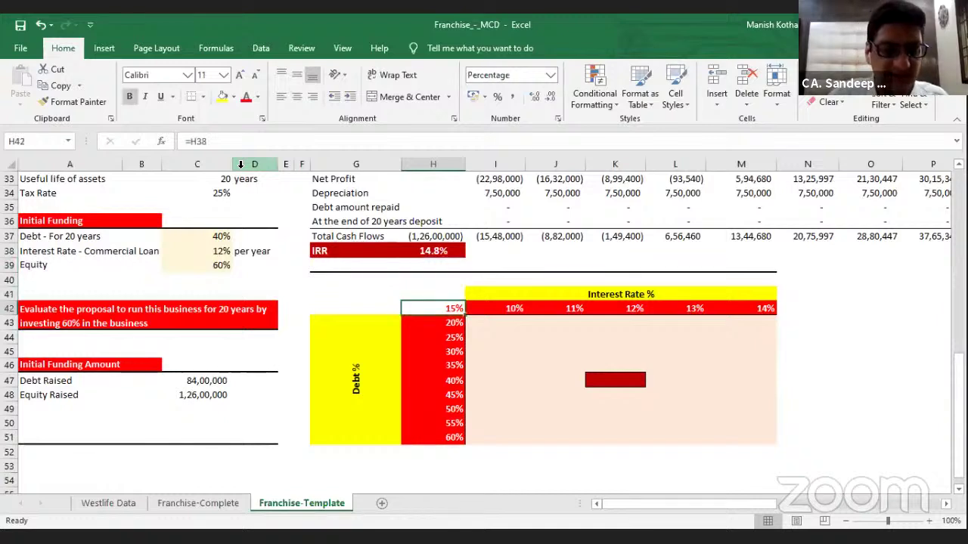
key("F2")
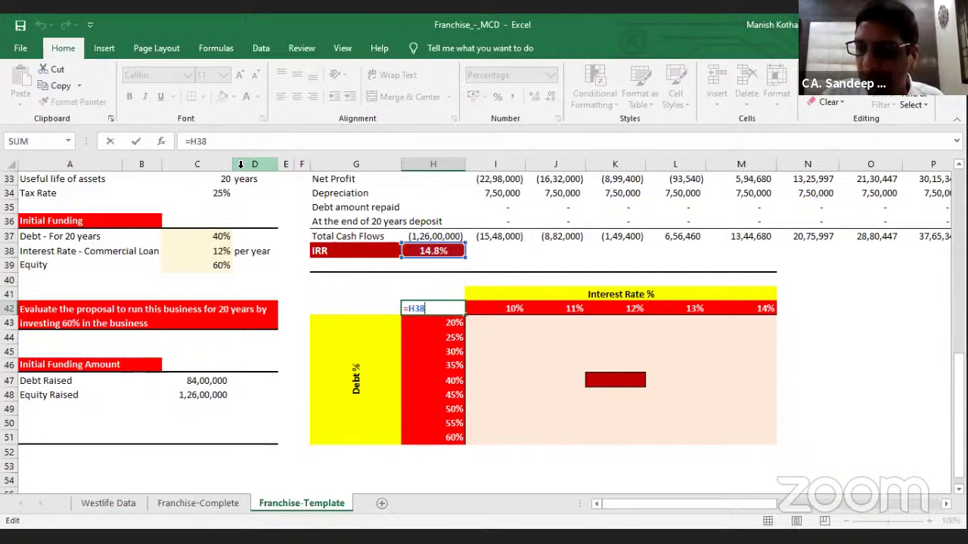
key("Return")
key("Up")
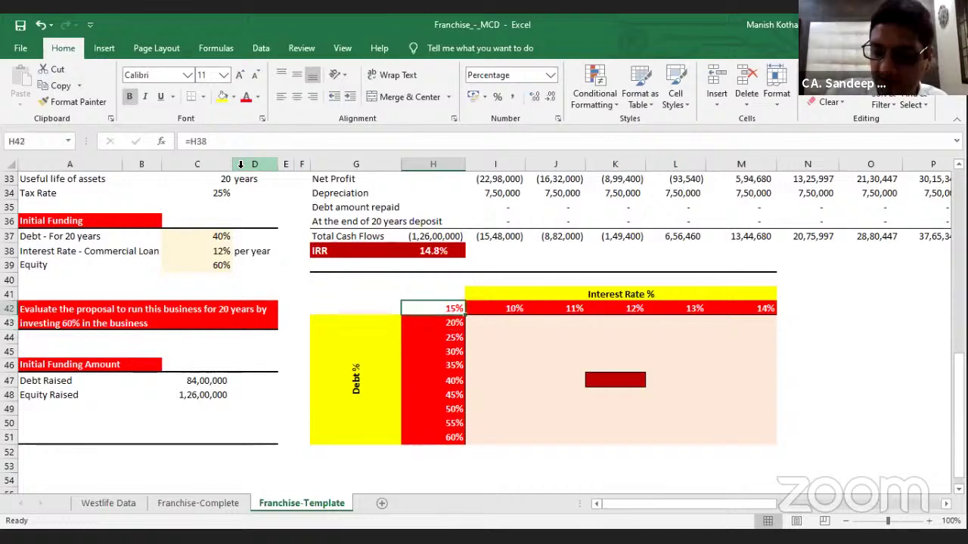
Create a what-if data table over H42:M51 with C38 as the row input cell and C37 as the column input cell
key("shift+Right")
key("shift+Right")
key("shift+Right")
key("shift+Right")
key("shift+Right")
key("shift+Right")
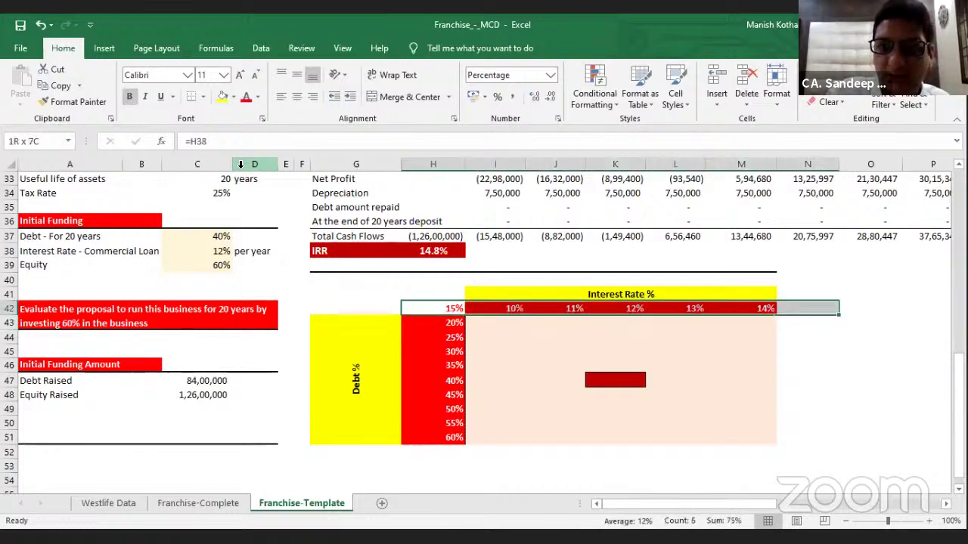
key("shift+Left")
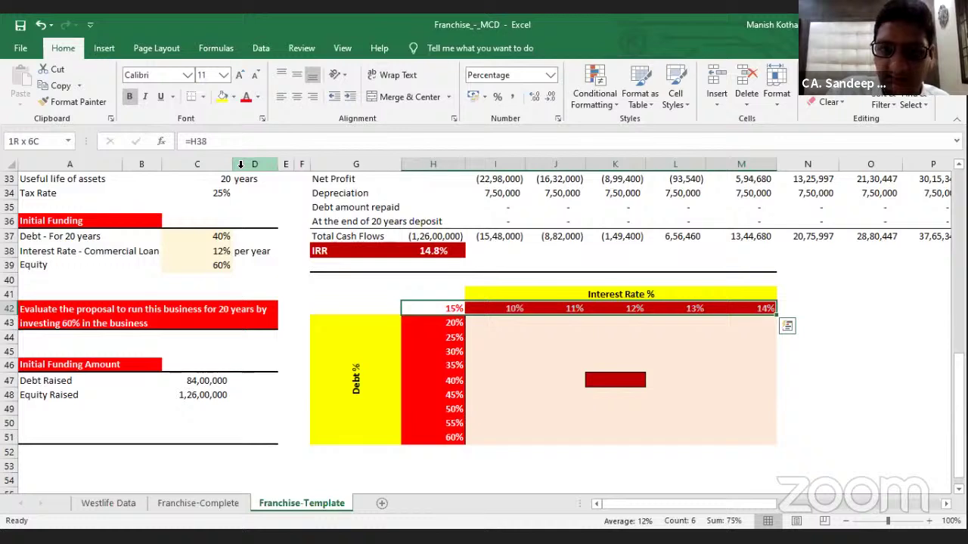
key("shift+Down")
key("shift+Down")
key("shift+Down")
key("shift+Down")
key("shift+Down")
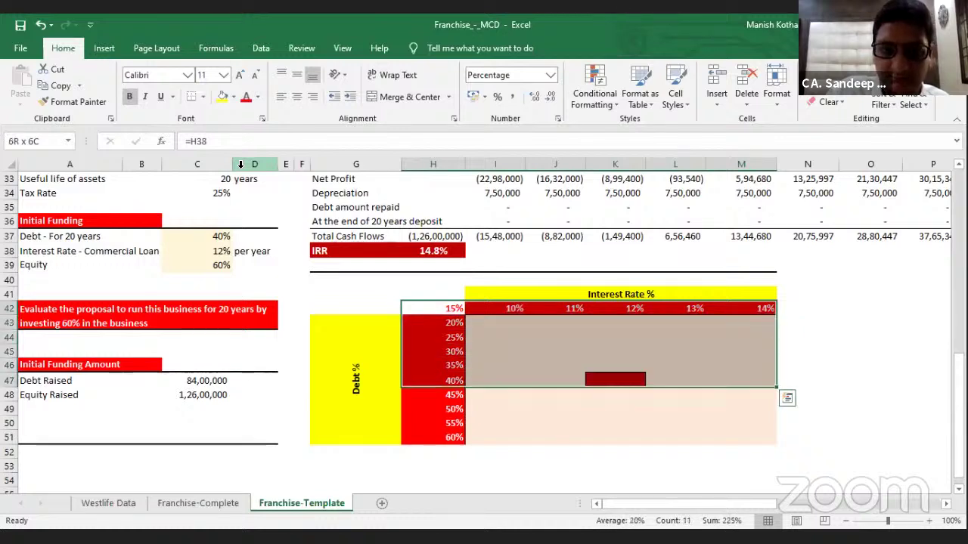
key("shift+Down")
key("shift+Down")
key("shift+Down")
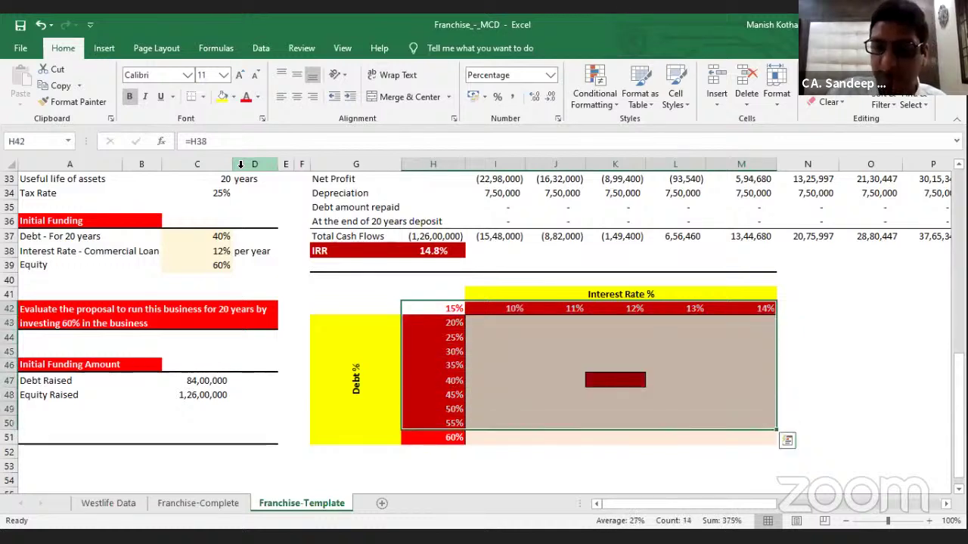
key("shift+Down")
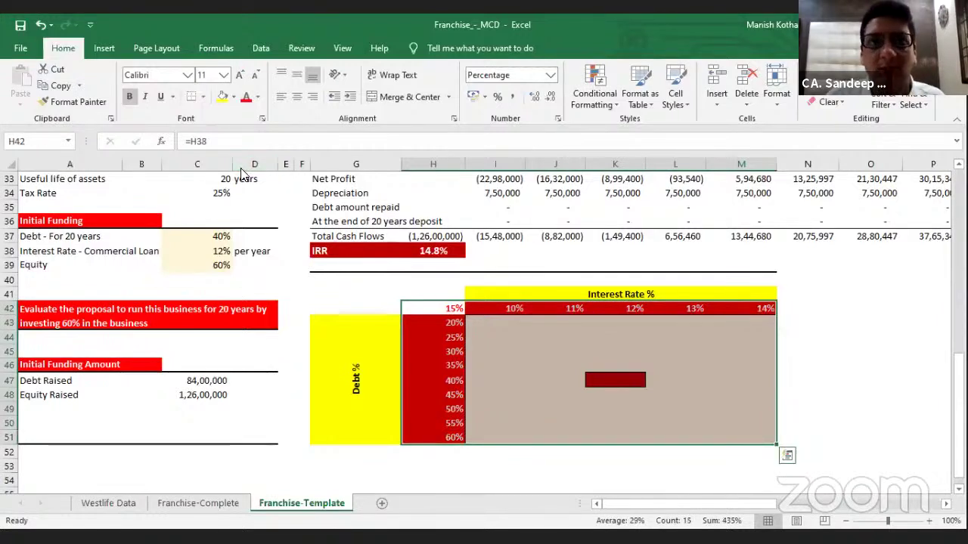
left_click(265, 50)
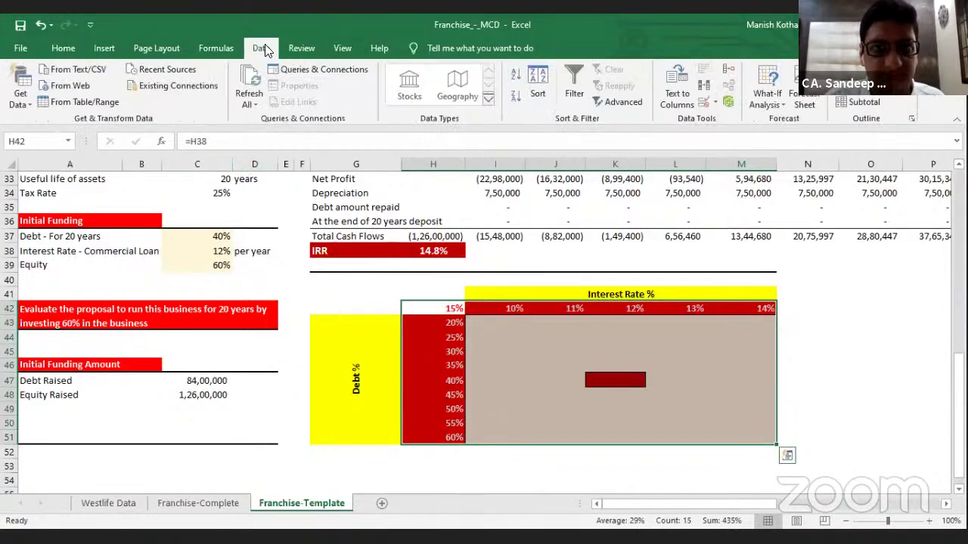
left_click(770, 103)
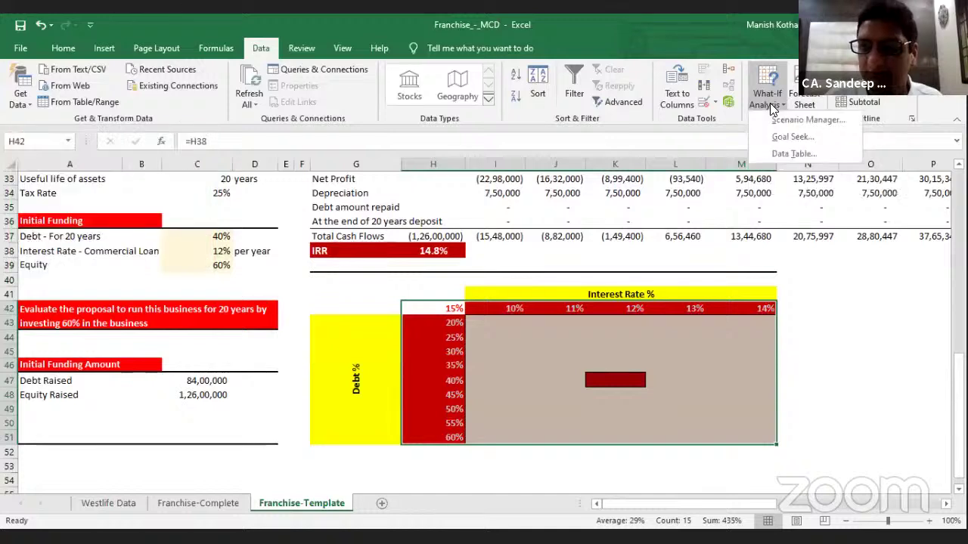
left_click(786, 152)
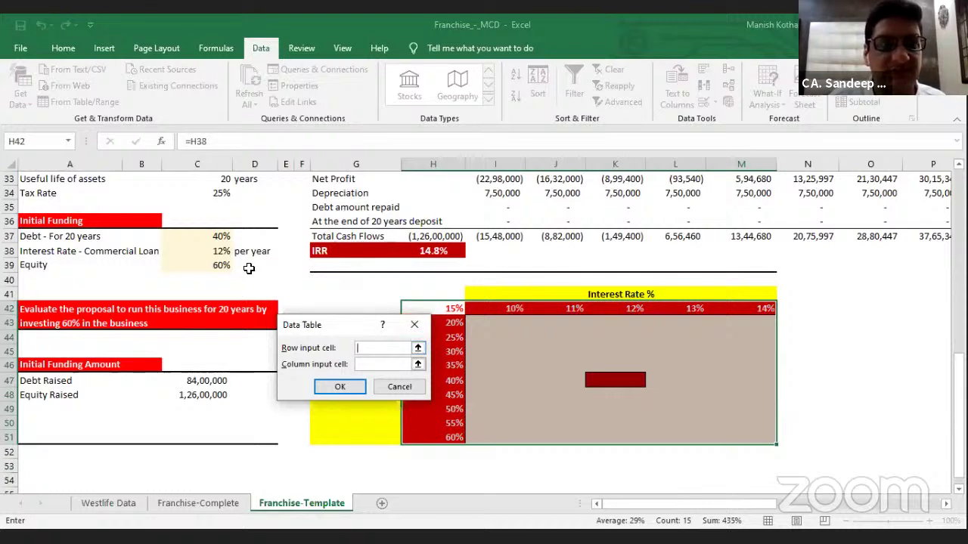
left_click(217, 252)
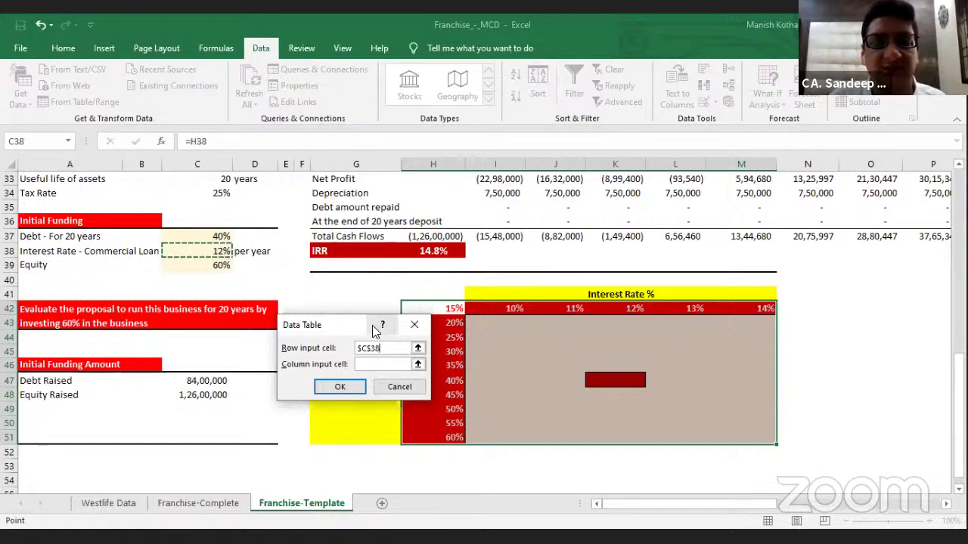
left_click(363, 364)
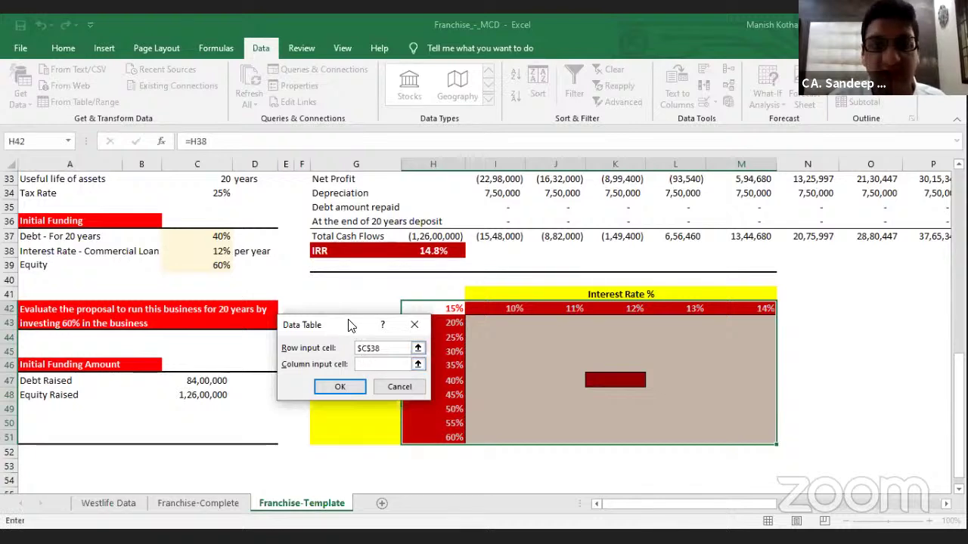
left_click_drag(350, 325, 332, 303)
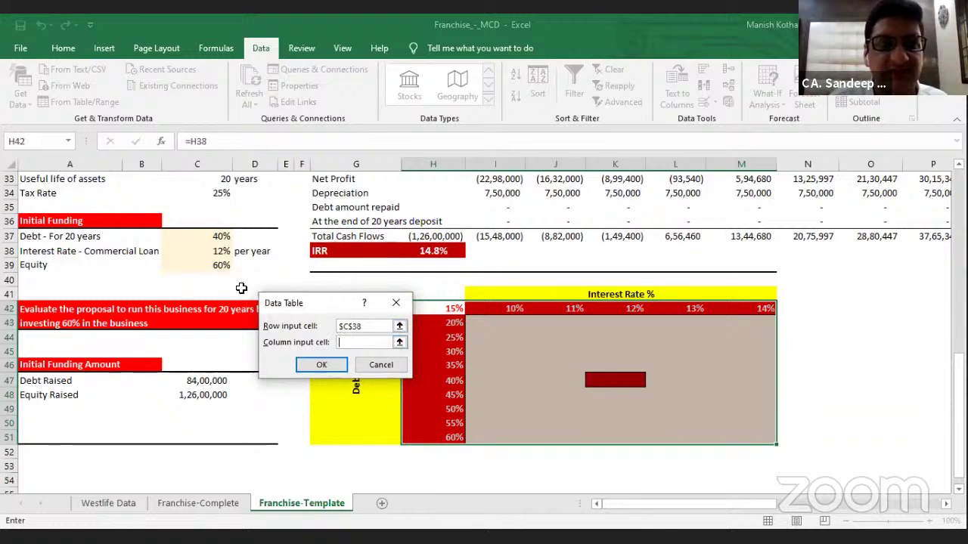
left_click(220, 238)
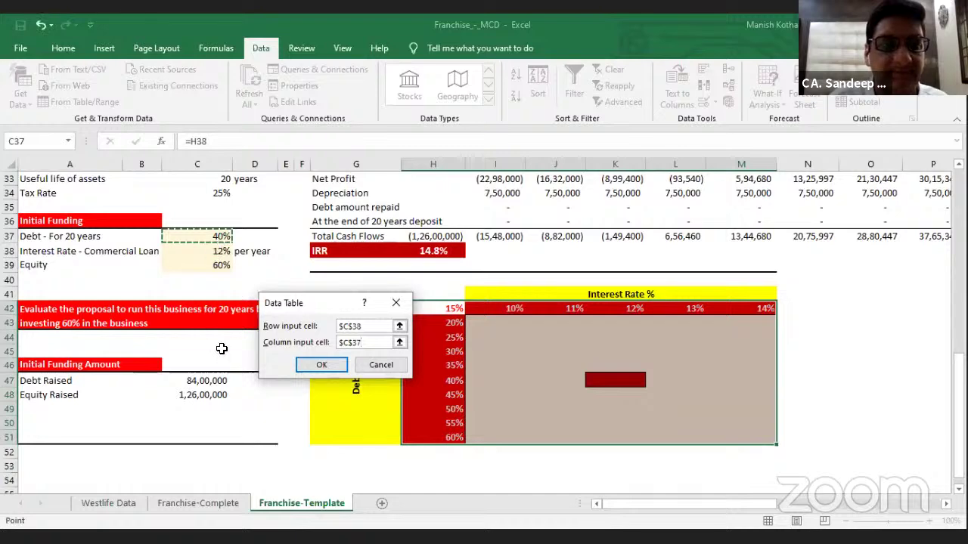
left_click(335, 365)
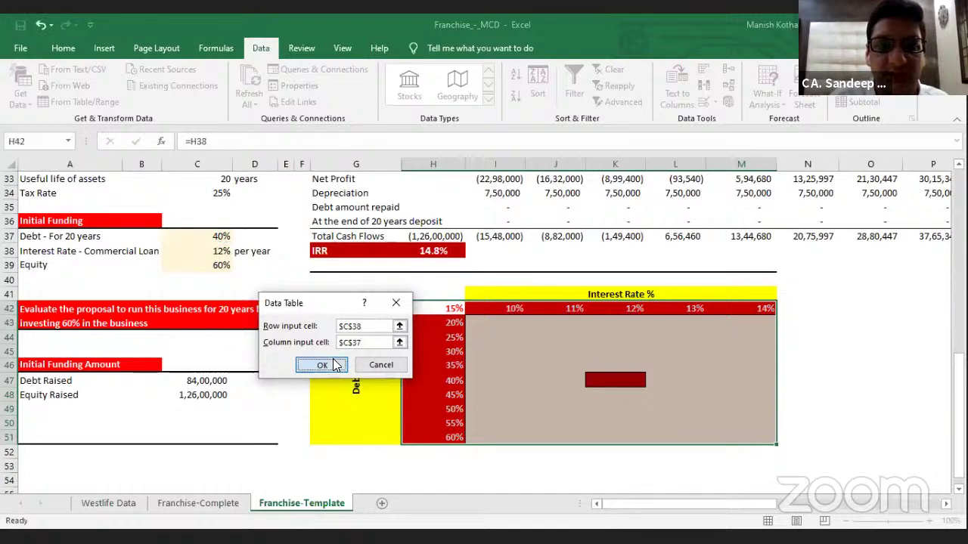
Review the data table's 40% debt row across the interest rates, ending on the 12% interest cell K47
left_click(877, 378)
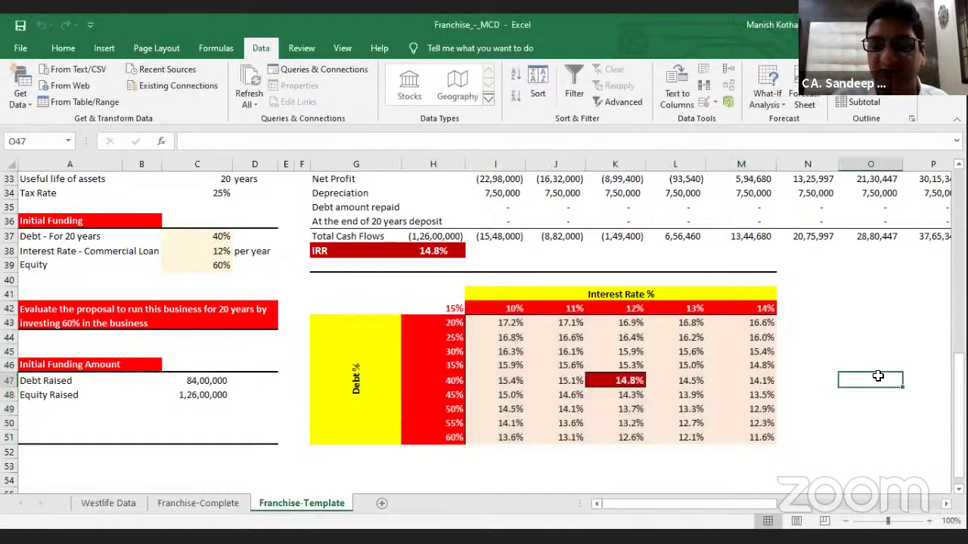
key("Left")
key("Left")
key("Left")
key("Left")
key("Left")
key("Left")
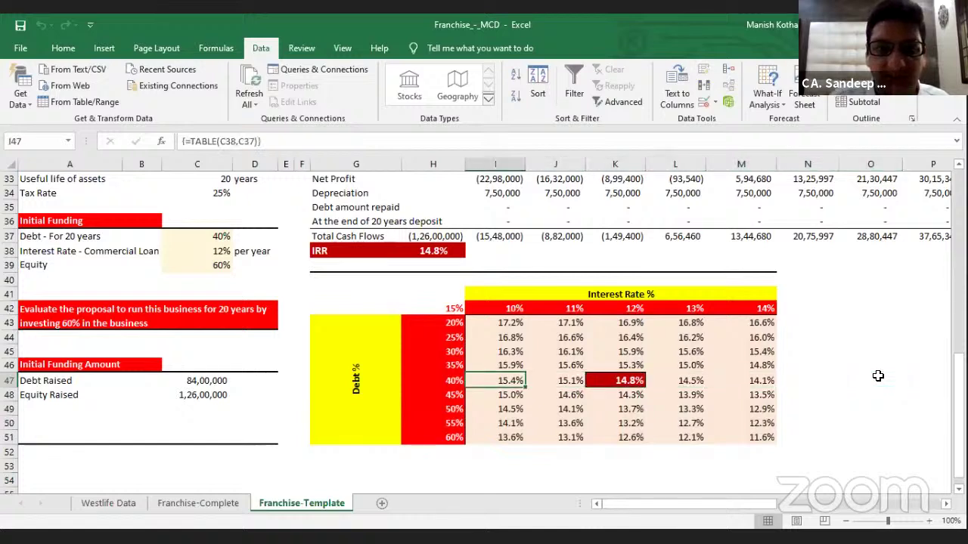
key("Right")
key("Right")
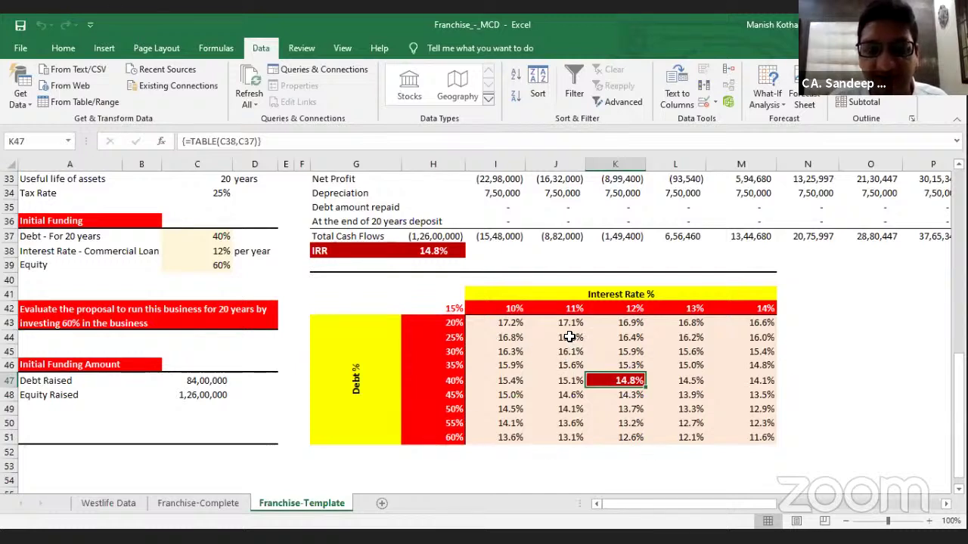
Compare the IRR at 20% debt and 11% interest with the IRR at 60% debt and 12% interest
left_click(457, 324)
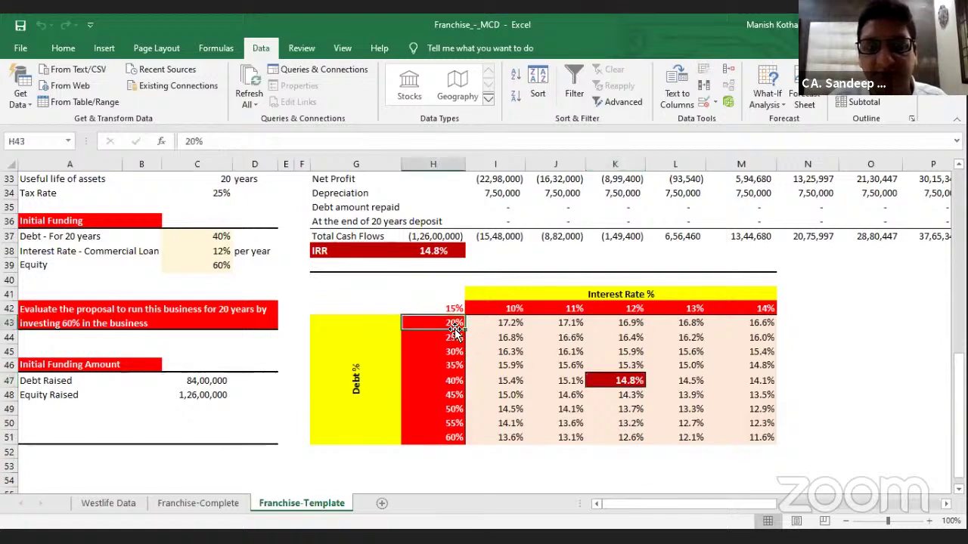
left_click(567, 326)
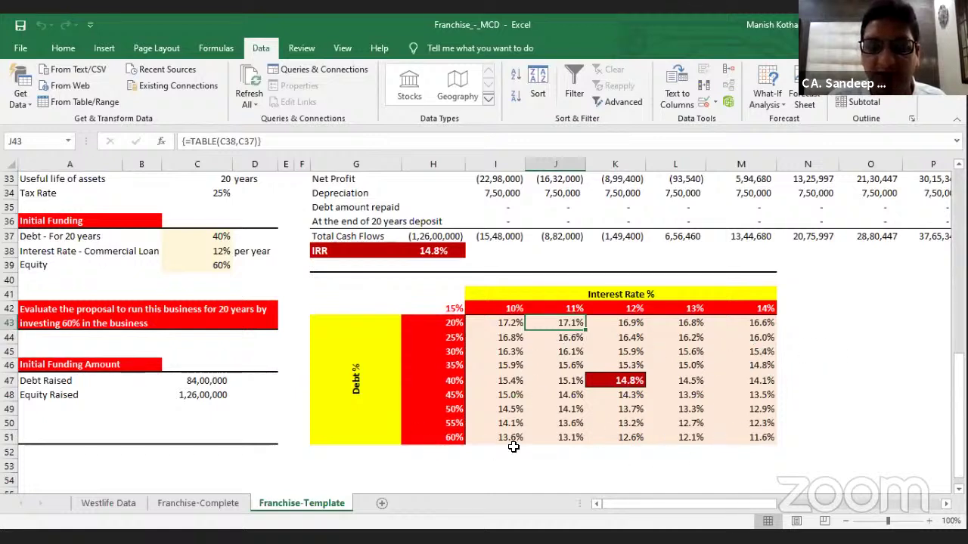
left_click(630, 439)
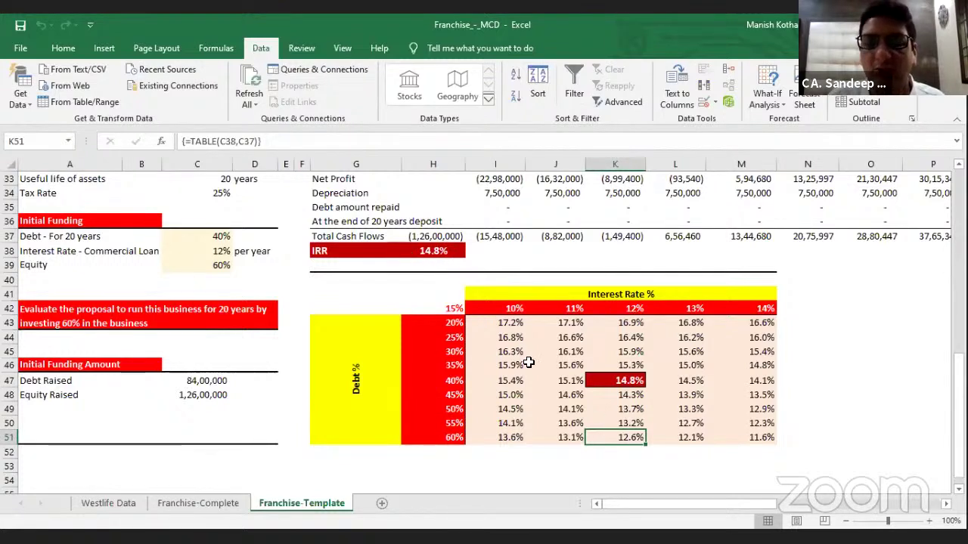
left_click(625, 450)
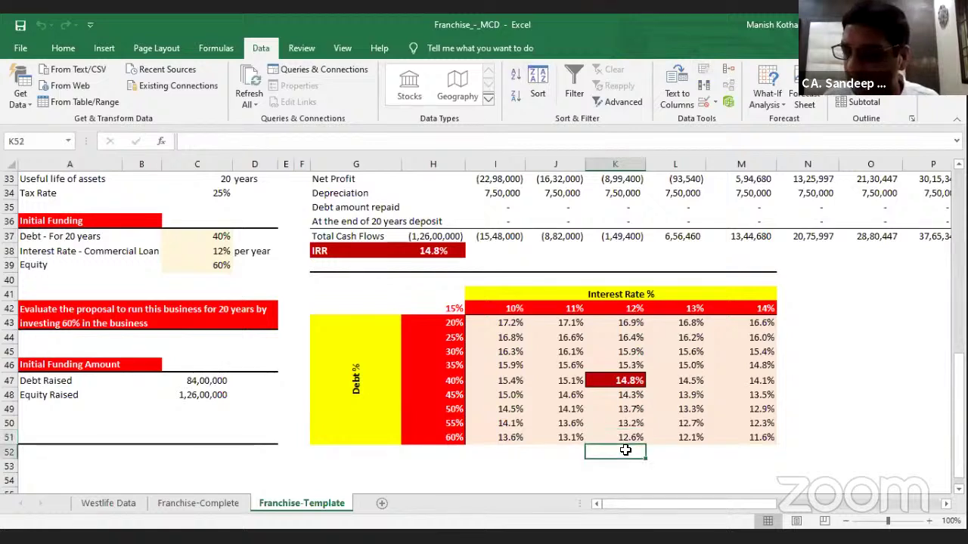
Look back up column K from the data table through the cash flow and profit calculations to row 2
key("Up")
key("Up")
key("Up")
key("Up")
key("Up")
key("Up")
key("Up")
key("Up")
key("Up")
key("Up")
key("Up")
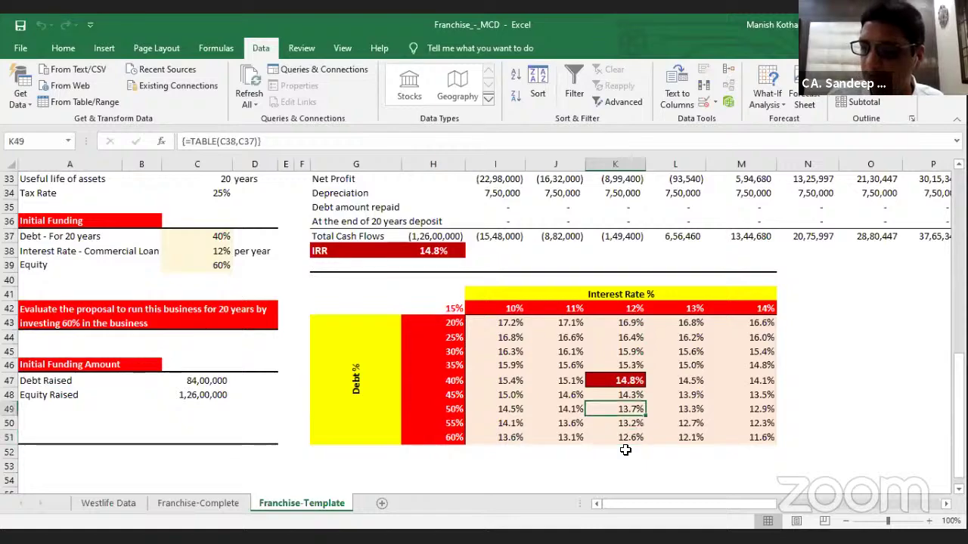
key("Up")
key("Up")
key("Up")
key("Up")
key("Up")
key("Up")
key("Up")
key("Up")
key("Up")
key("Up")
key("Up")
key("Up")
key("Up")
key("Up")
key("Up")
key("Up")
key("Up")
key("Up")
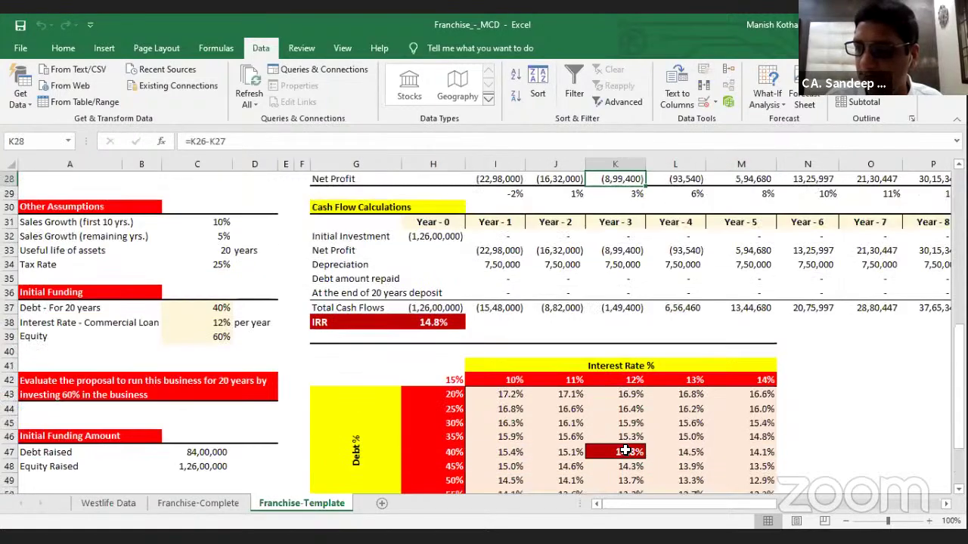
key("Up")
key("Up")
key("Up")
key("Up")
key("Up")
key("Up")
key("Up")
key("Up")
key("Up")
key("Up")
key("Up")
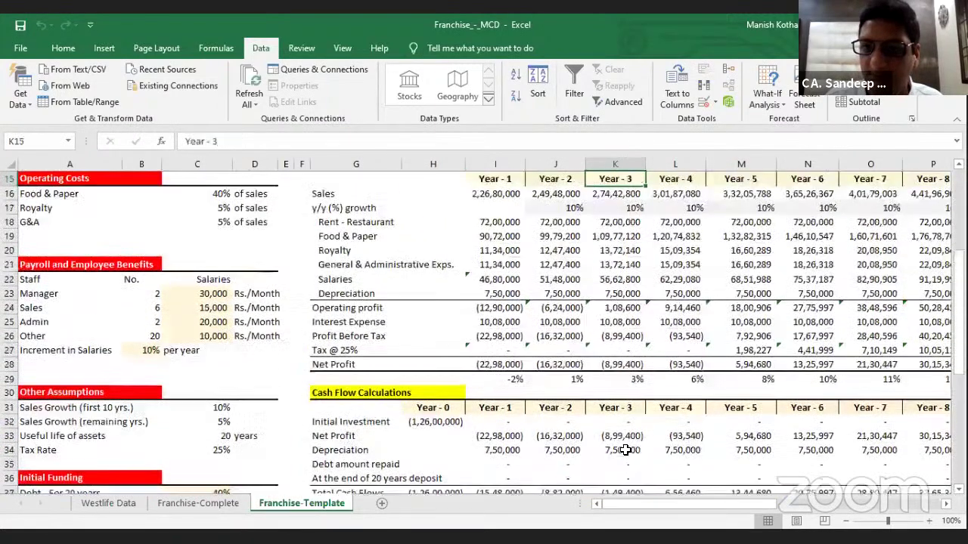
key("Up")
key("Up")
key("Up")
key("Up")
key("Up")
key("Up")
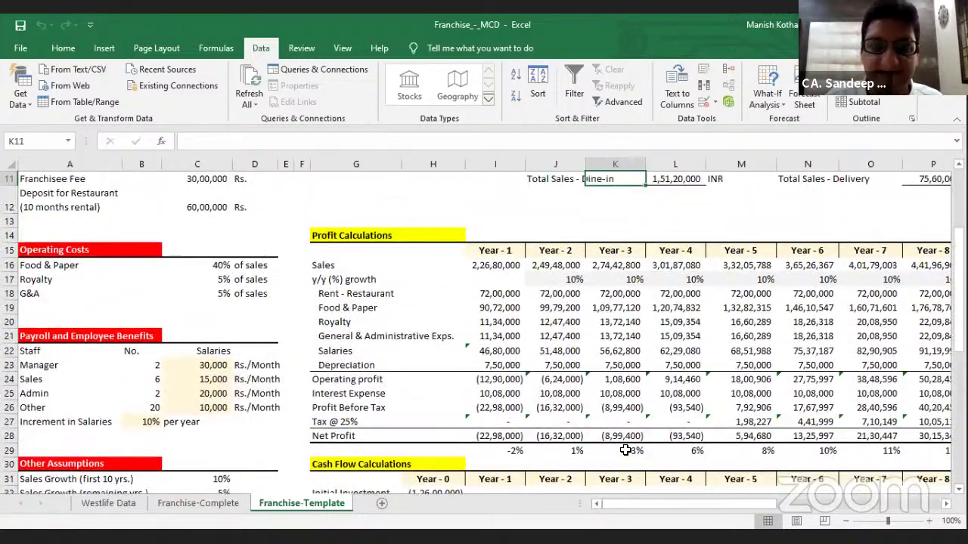
key("Up")
key("Up")
key("Up")
key("Up")
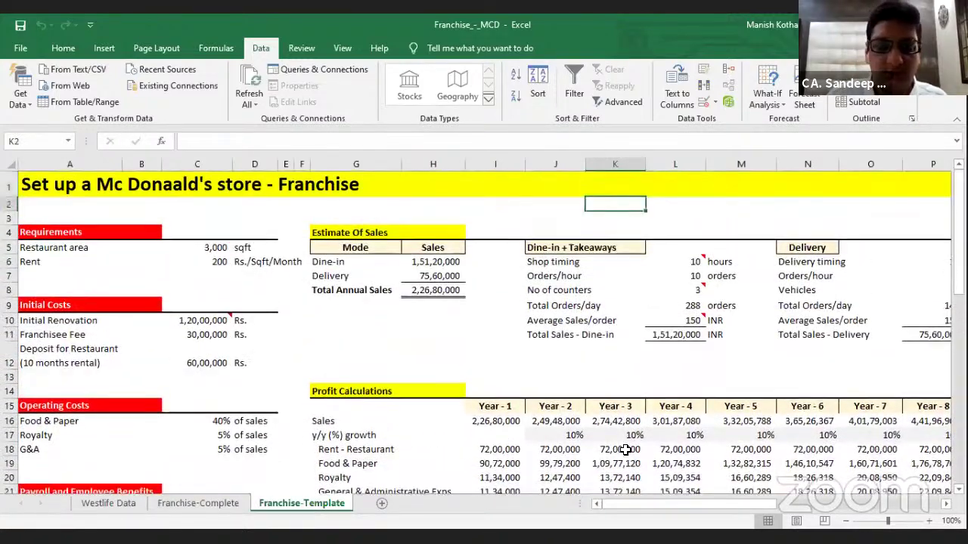
Go back down through the profit and cash flow calculations to the data table's corner cell H42
key("Down")
key("Down")
key("Down")
key("Down")
key("Down")
key("Down")
key("Down")
key("Down")
key("Down")
key("Down")
key("Down")
key("Down")
key("Down")
key("Down")
key("Down")
key("Down")
key("Down")
key("Down")
key("Down")
key("Down")
key("Down")
key("Down")
key("Down")
key("Down")
key("Down")
key("Down")
key("Down")
key("Down")
key("Down")
key("Down")
key("Down")
key("Down")
key("Down")
key("Down")
key("Down")
key("Down")
key("Down")
key("Down")
key("Down")
key("Down")
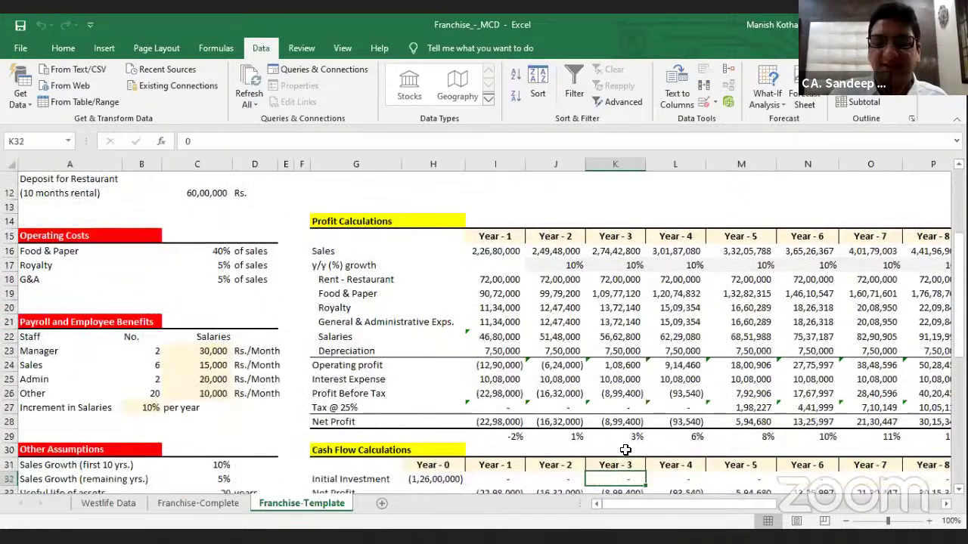
key("Left")
key("Left")
key("Left")
key("Up")
key("Up")
key("Up")
key("Up")
key("Up")
key("Up")
key("Up")
key("Up")
key("Up")
key("Up")
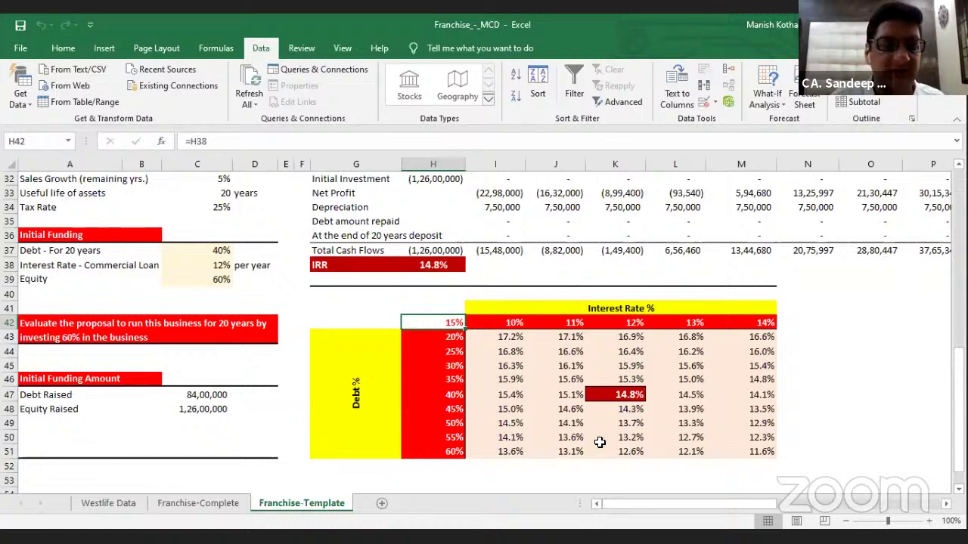
Open the Westlife Data sheet and go up column F to the heading row of the consolidated financial performance table
left_click(106, 503)
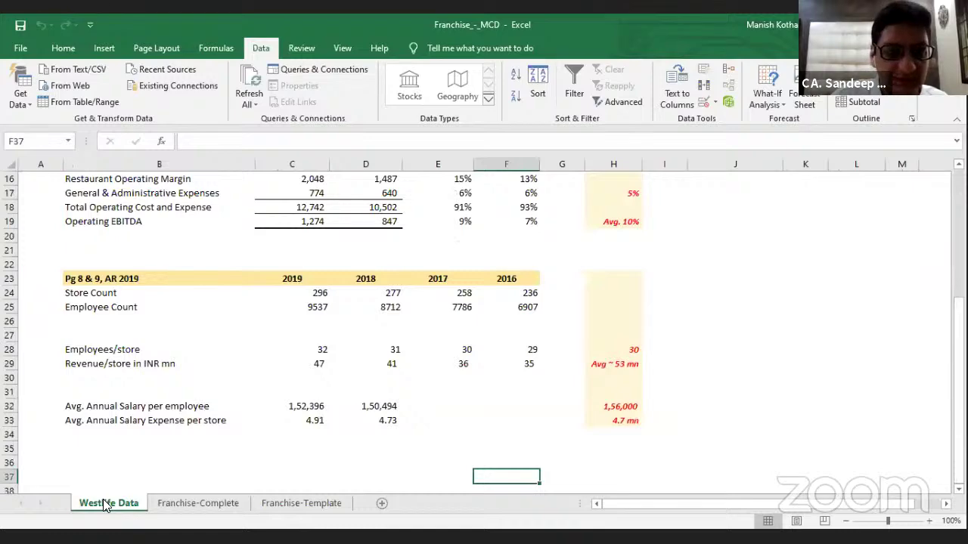
key("Up")
key("Up")
key("Up")
key("Up")
key("Up")
key("Up")
key("Up")
key("Up")
key("Up")
key("Up")
key("Up")
key("Up")
key("Up")
key("Up")
key("Up")
key("Up")
key("Up")
key("Up")
key("Up")
key("Up")
key("Up")
key("Up")
key("Up")
key("Up")
key("Up")
key("Up")
key("Up")
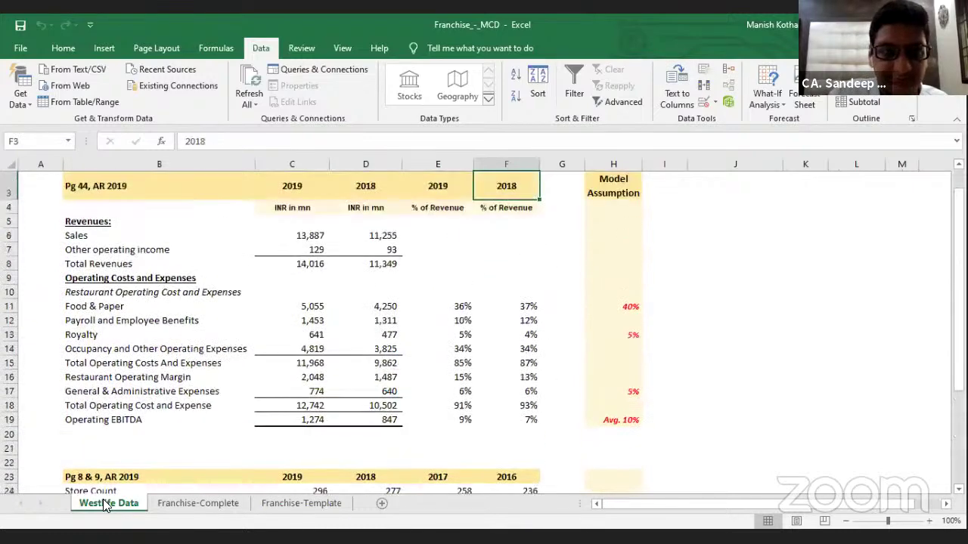
Look over the 2019 heading and the Revenues label, ending on the annual report page reference in B3
key("Left")
key("Left")
key("Left")
key("Left")
key("Down")
key("Down")
key("Right")
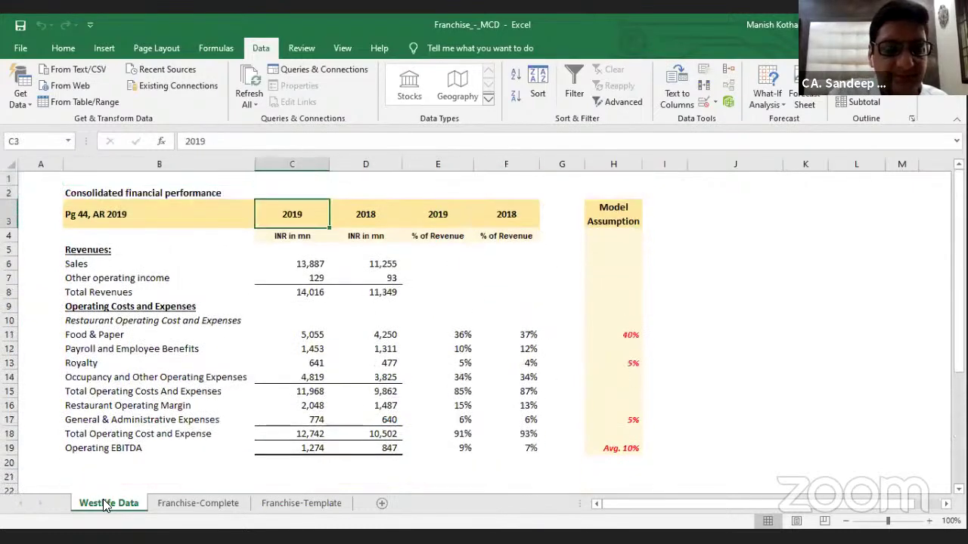
key("Left")
key("Down")
key("Down")
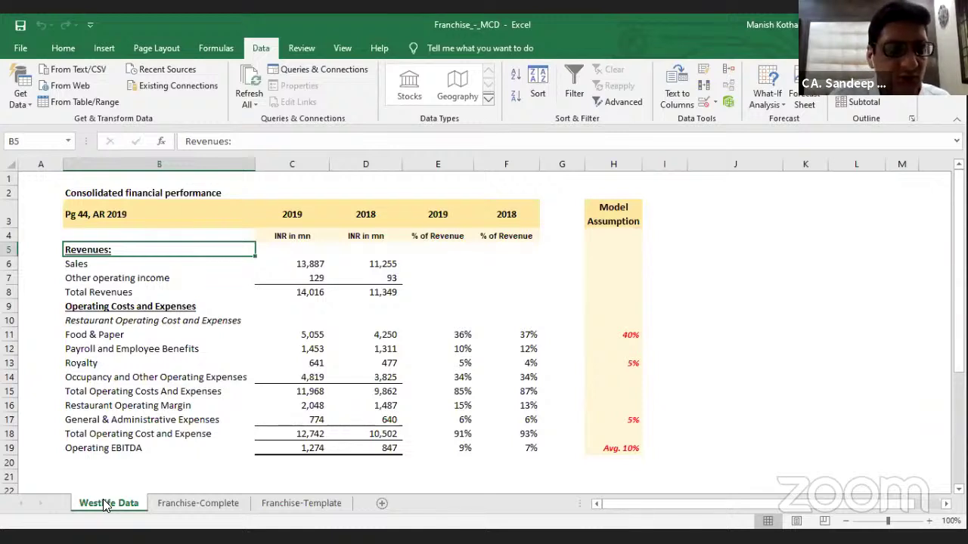
key("Up")
key("Up")
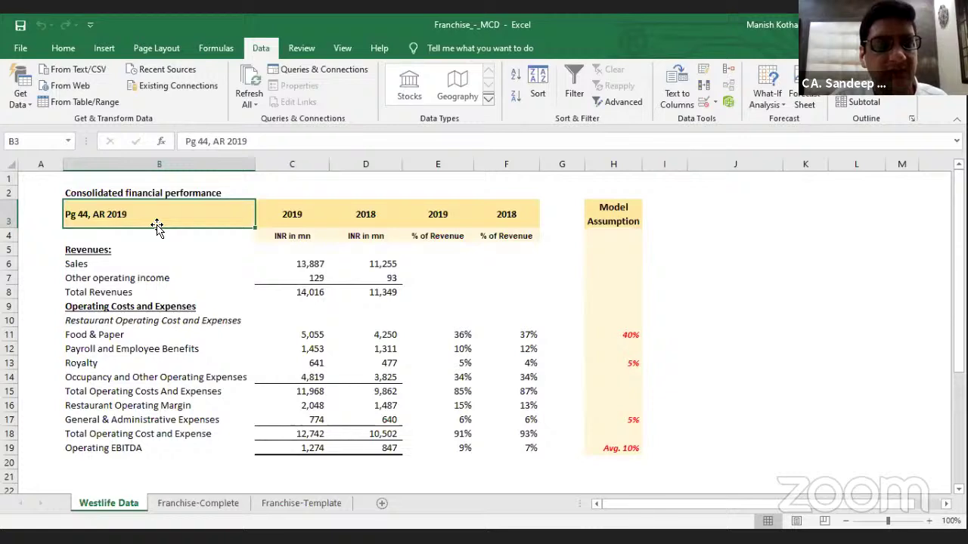
Review the revenue section's labels in column B of the consolidated financial performance table
key("Down")
key("Down")
key("Down")
key("Down")
key("Down")
key("Down")
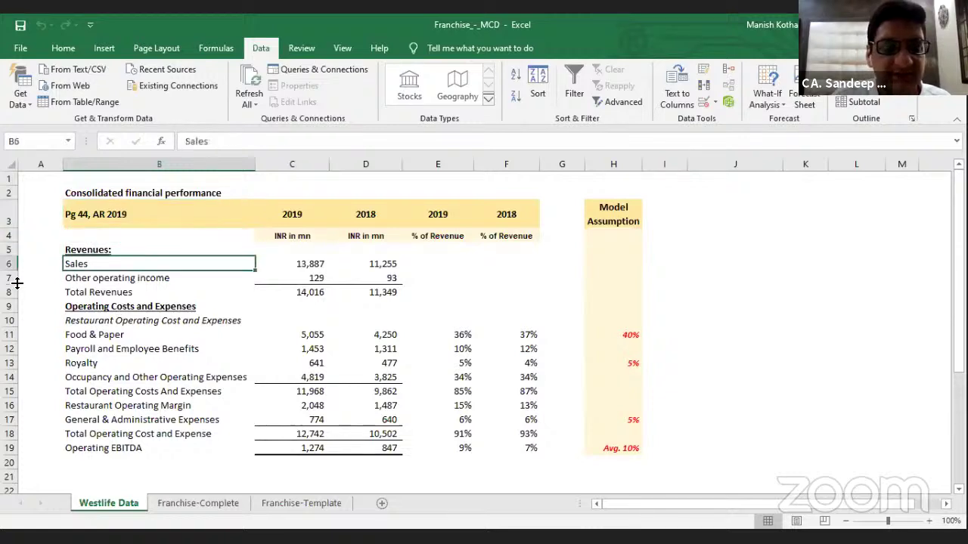
key("Up")
key("Up")
key("Up")
key("Up")
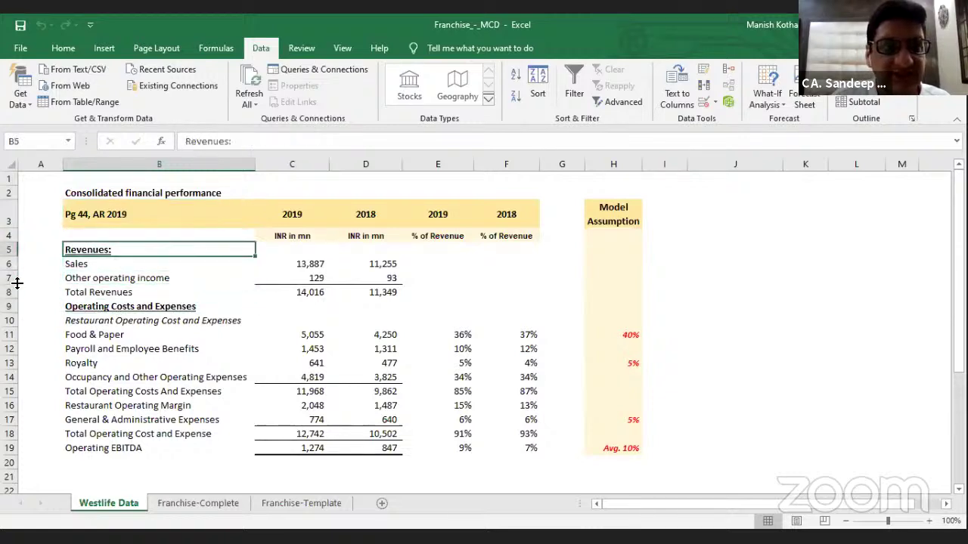
Read through the operating cost and expense line items in column B, ending on General & Administrative Expenses in B17
key("Down")
key("Down")
key("Down")
key("Down")
key("Down")
key("Down")
key("Down")
key("Down")
key("Down")
key("Down")
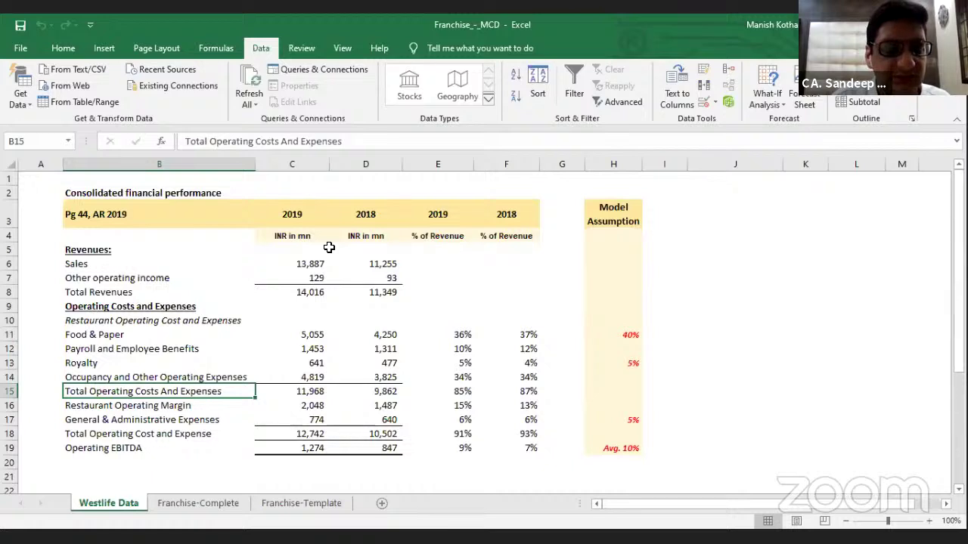
key("Down")
key("Down")
key("Up")
key("Up")
key("Up")
key("Up")
key("Up")
key("Up")
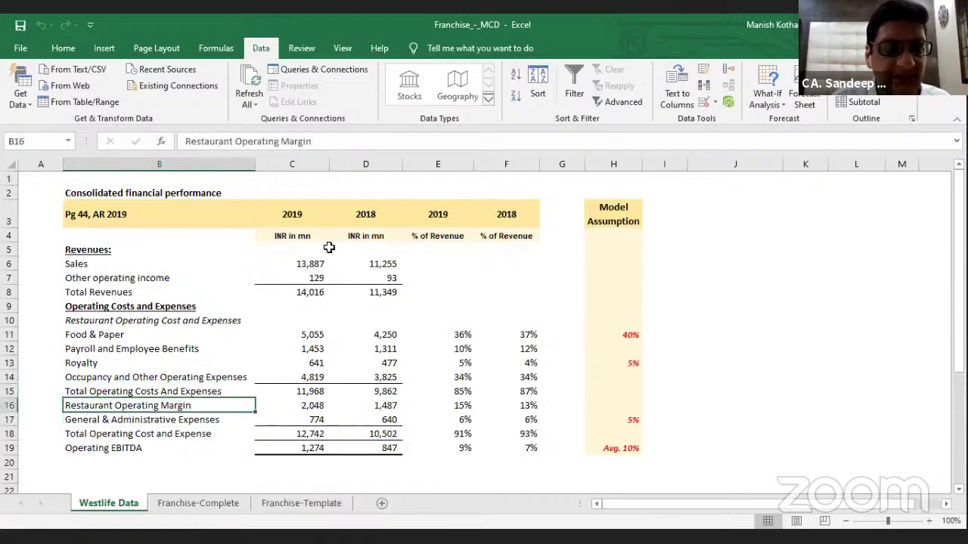
key("Down")
key("Down")
key("Down")
key("Down")
key("Down")
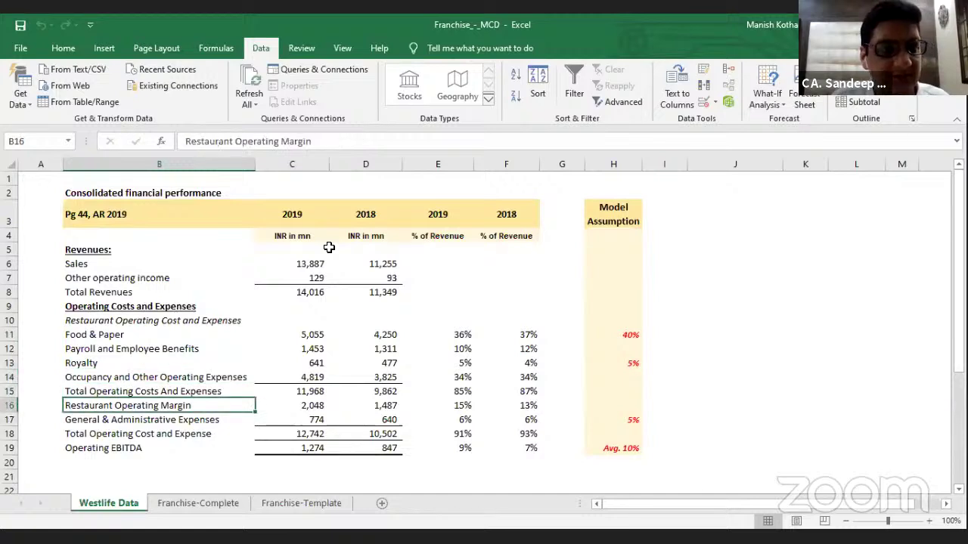
key("Down")
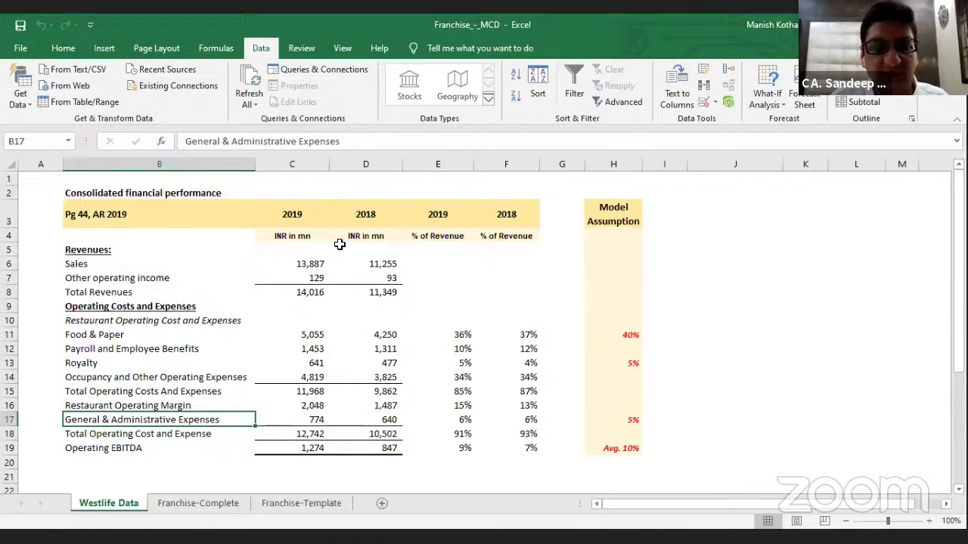
Inspect the Food & Paper percentage-of-revenue formulas for 2019 in E11 and 2018 in F11
left_click(461, 336)
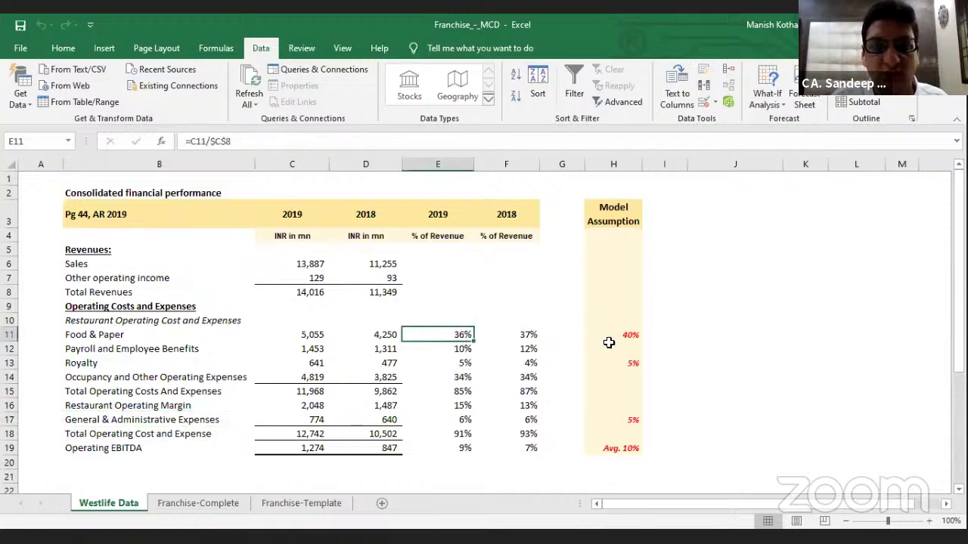
key("F2")
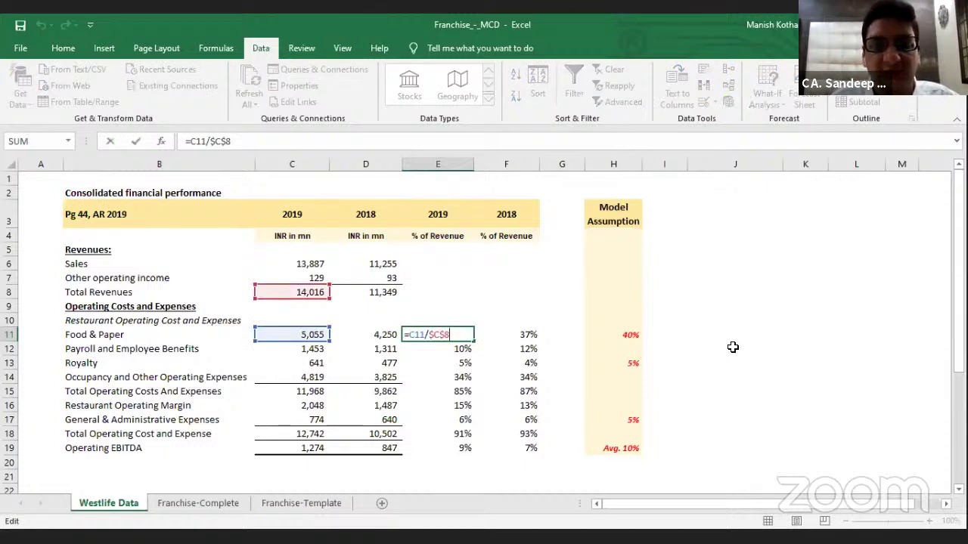
key("Return")
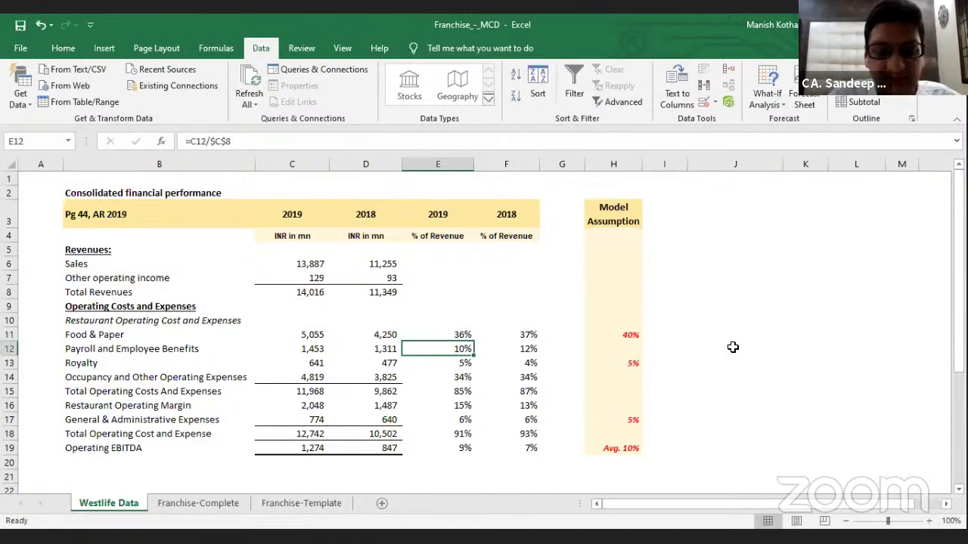
key("Up")
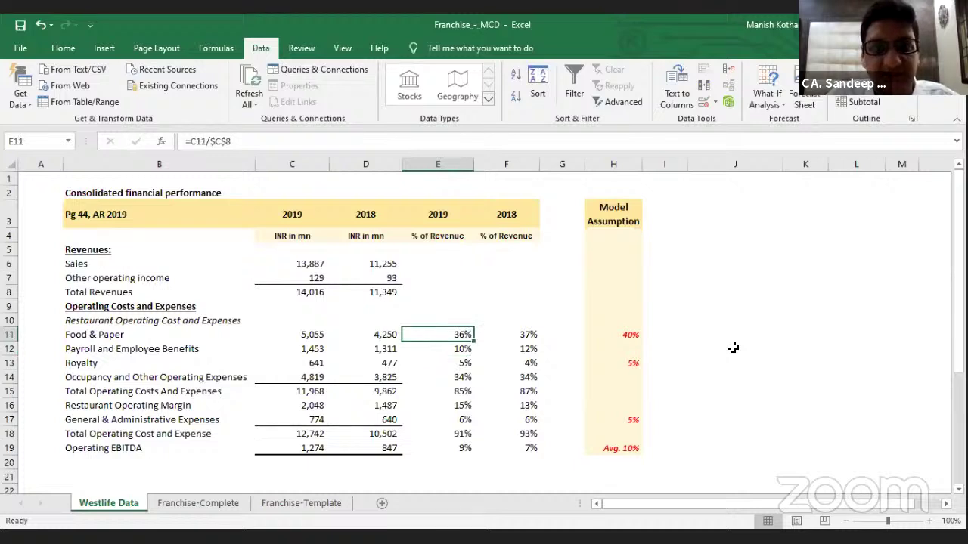
key("Right")
key("F2")
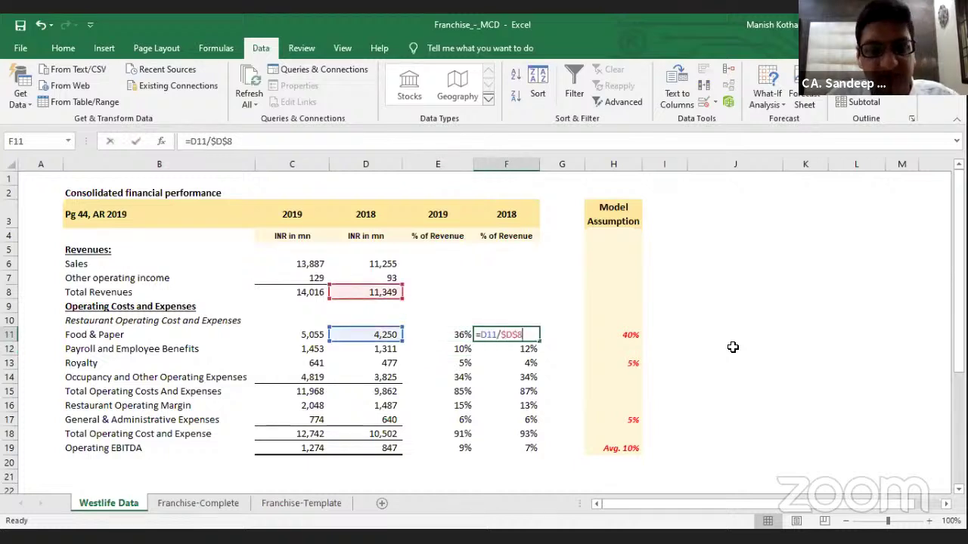
key("Escape")
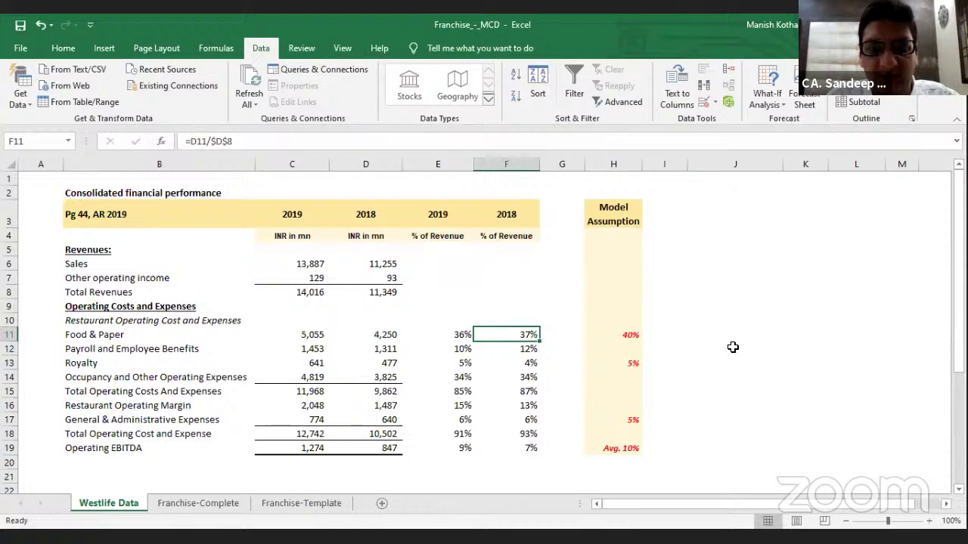
key("Left")
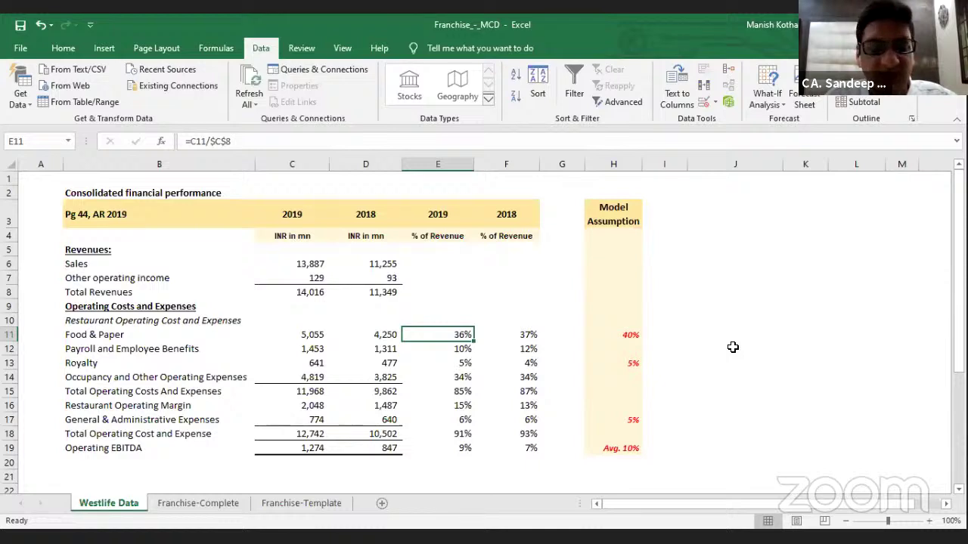
Highlight the Model Assumption column, enlarge the sheet to 120%, and go to the column's heading in H3
left_click(611, 164)
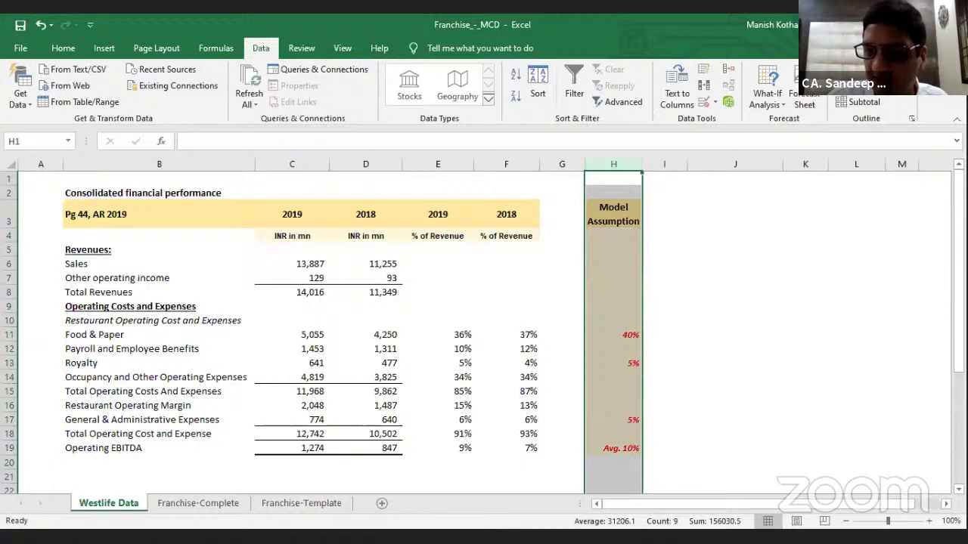
left_click(929, 521)
left_click(928, 521)
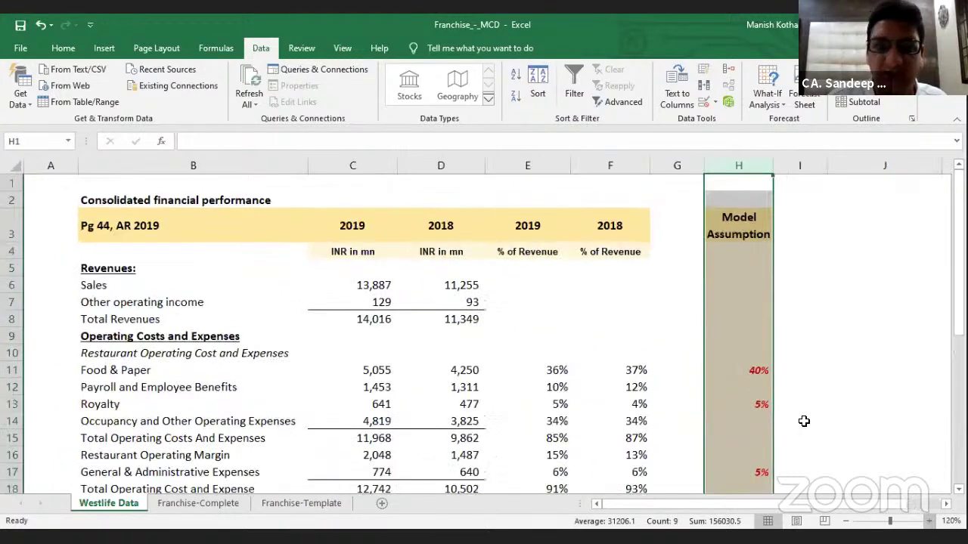
left_click(738, 403)
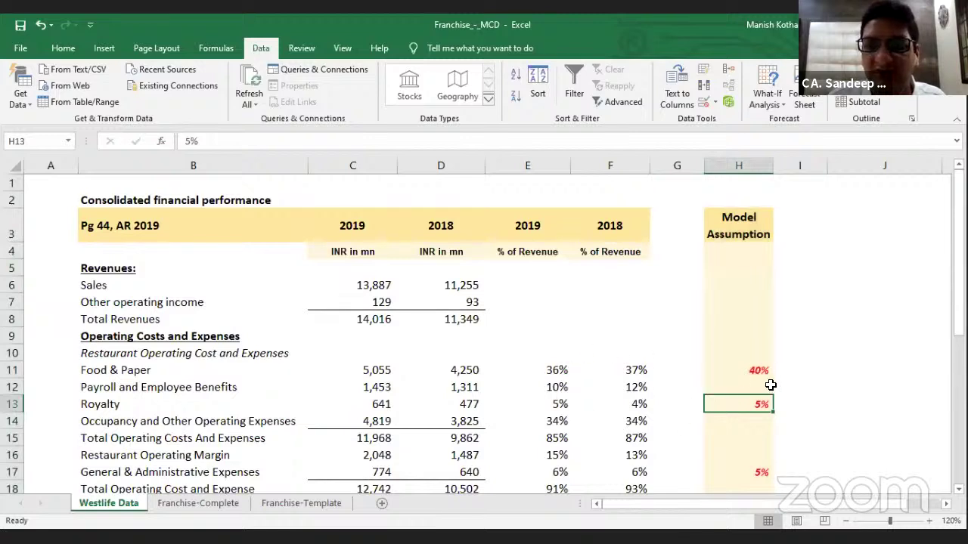
left_click(729, 229)
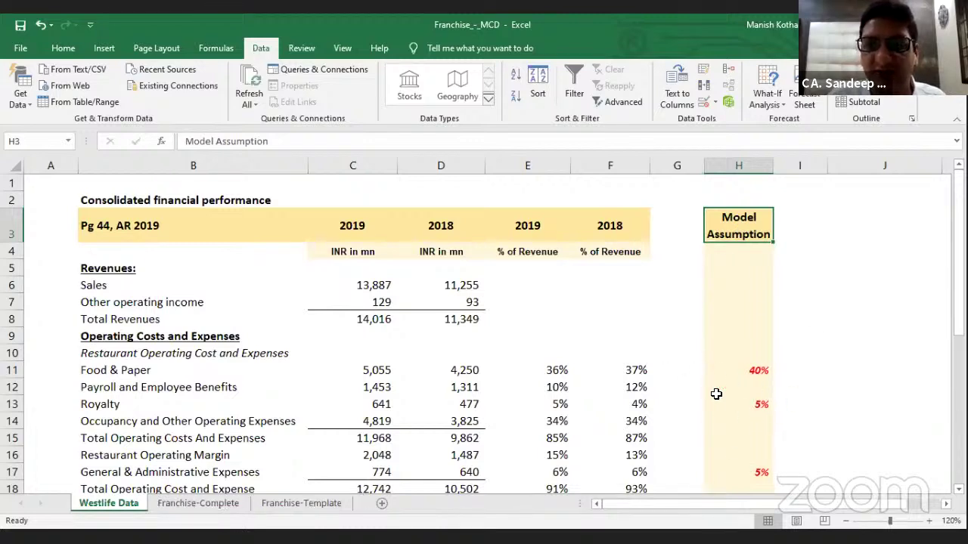
Compare the Food & Paper percentages of revenue in E11:F11 with the model assumption in H11
left_click(551, 378)
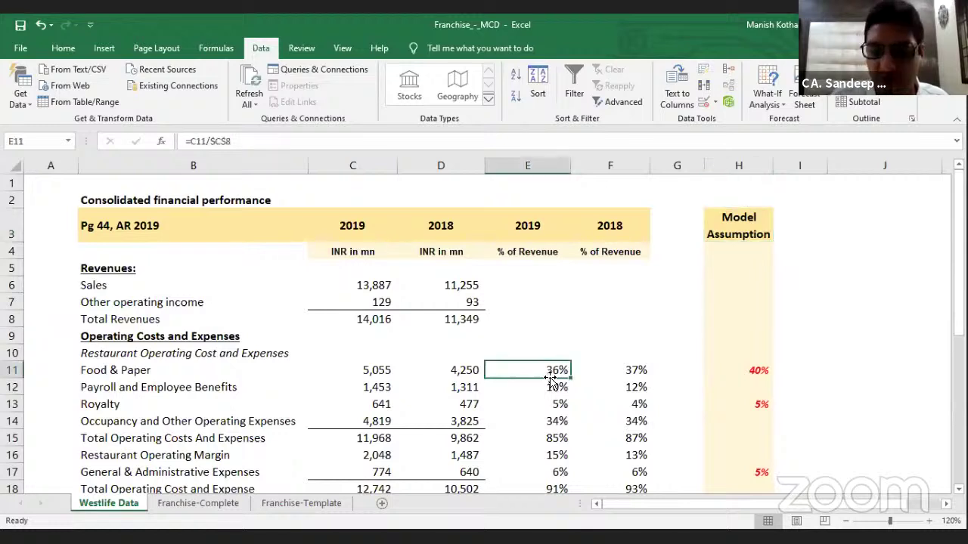
key("shift+Right")
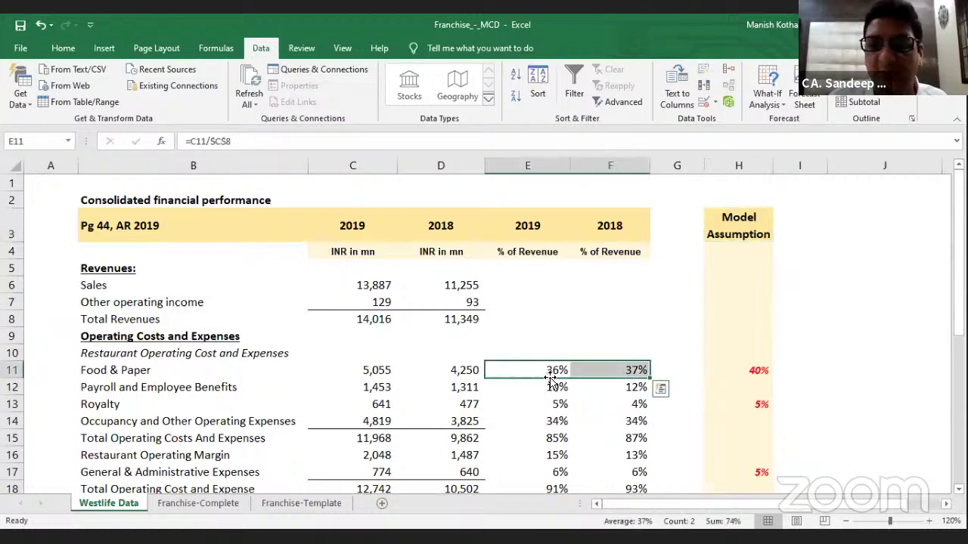
key("Left")
key("Right")
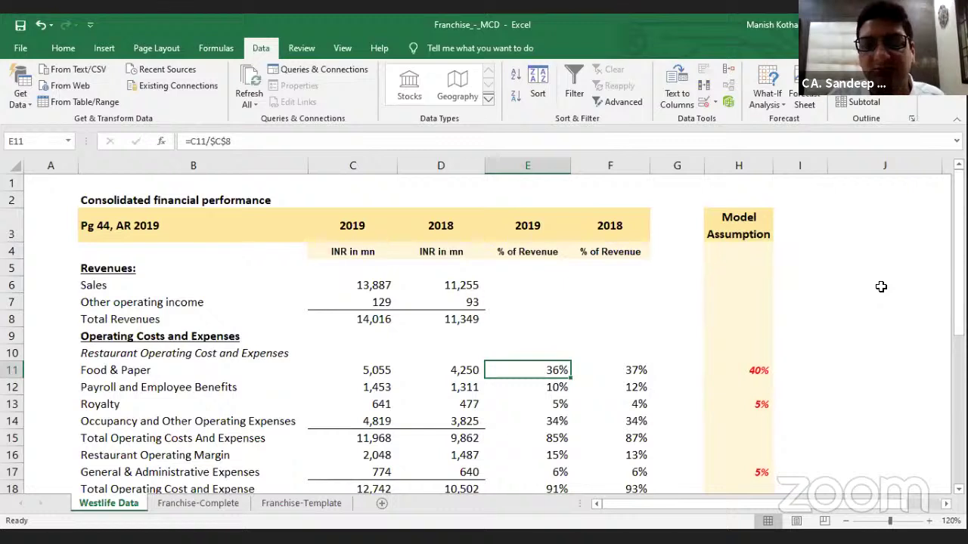
key("shift+Right")
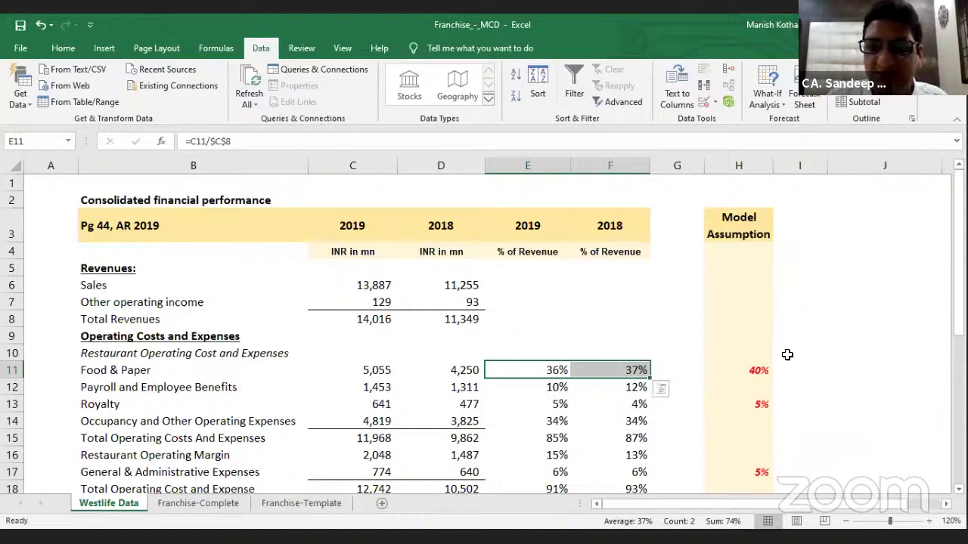
left_click(742, 371)
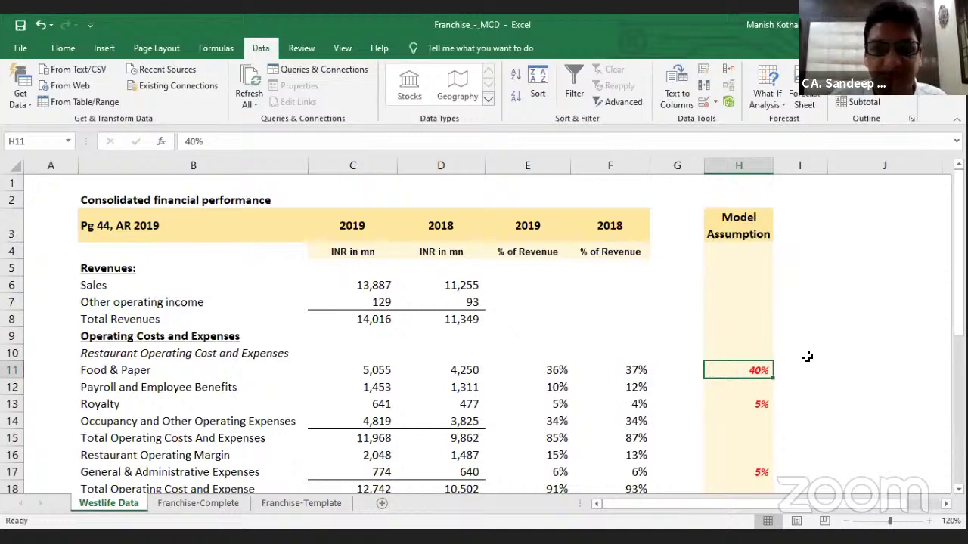
Compare the 2019 and 2018 Royalty percentages in E13 and F13 with the model assumption in H13, checking the 2018 formula
key("Down")
key("Down")
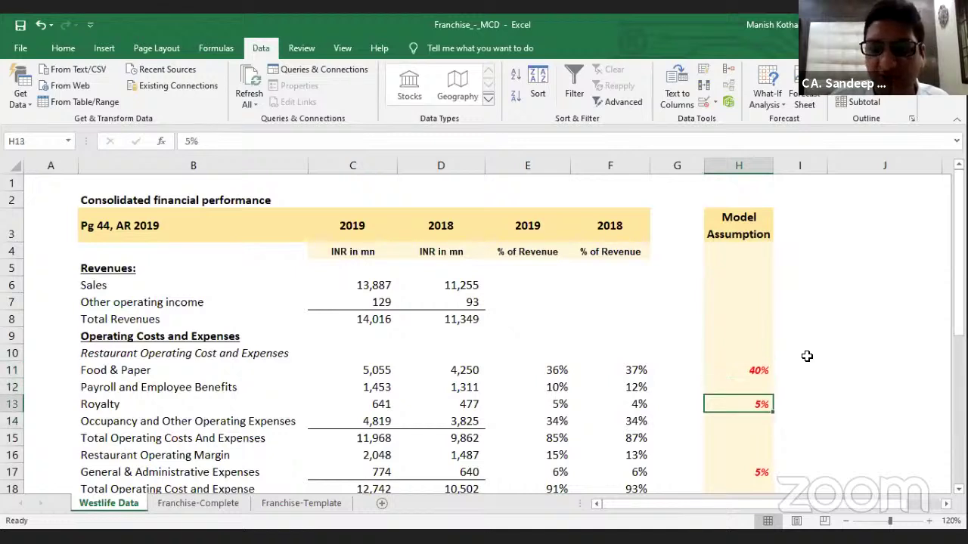
key("Left")
key("Left")
key("Left")
key("Right")
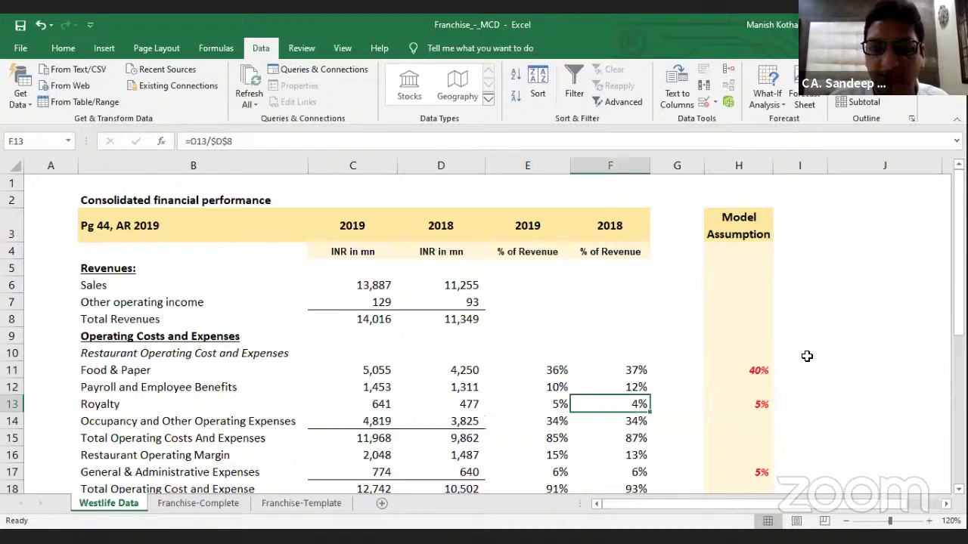
key("Left")
key("Right")
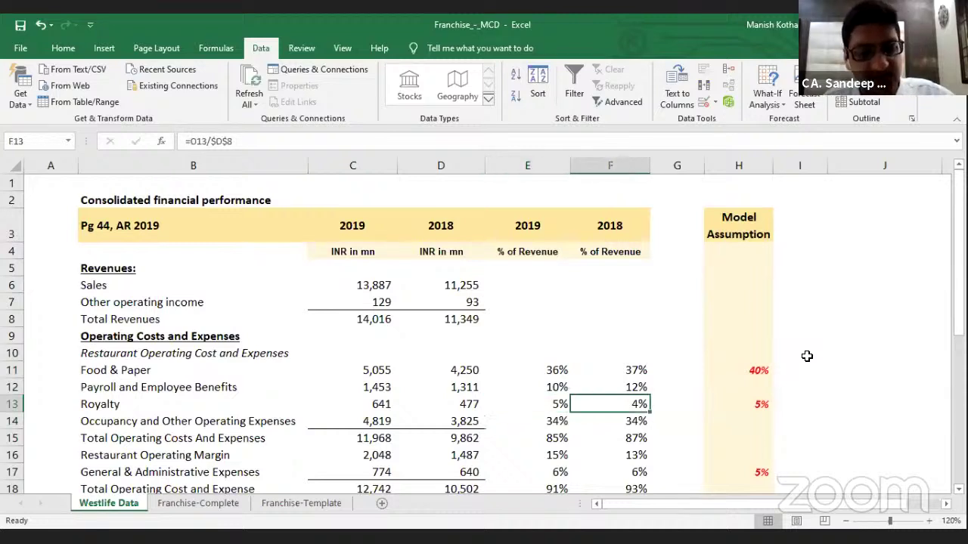
key("F2")
key("Escape")
key("Left")
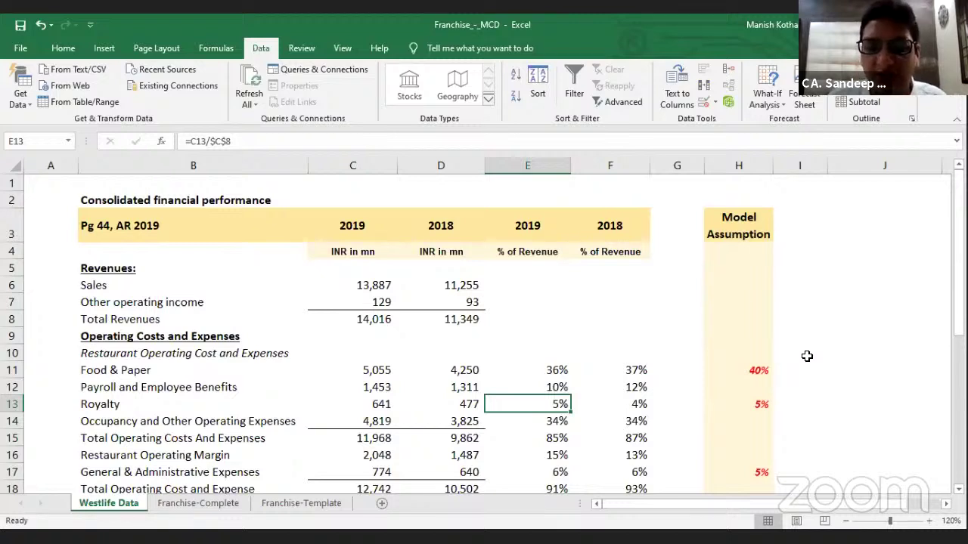
key("Right")
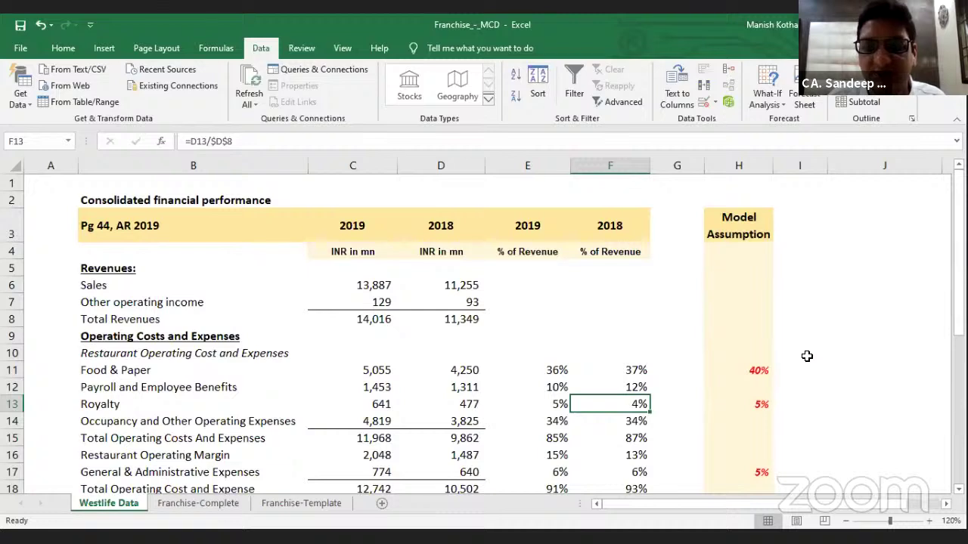
key("Left")
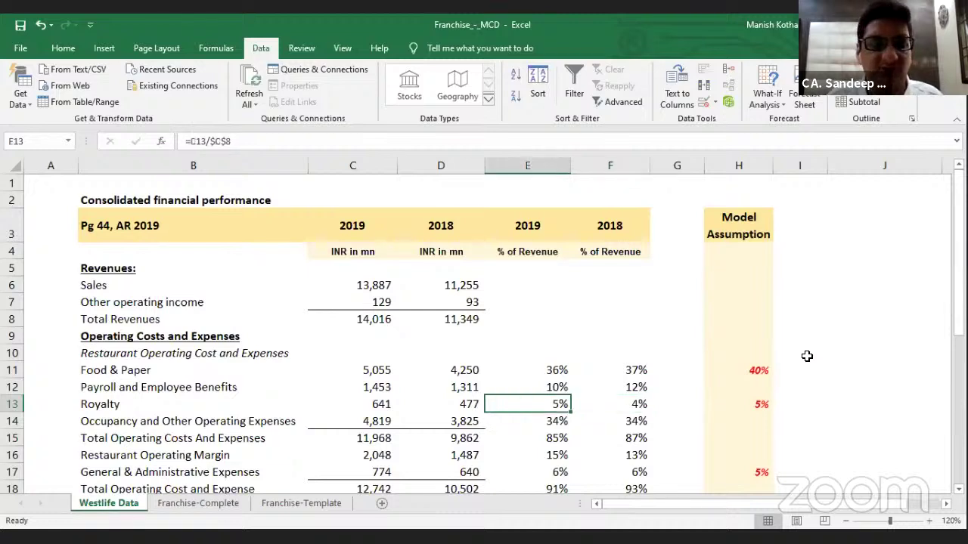
key("Right")
key("Right")
key("Right")
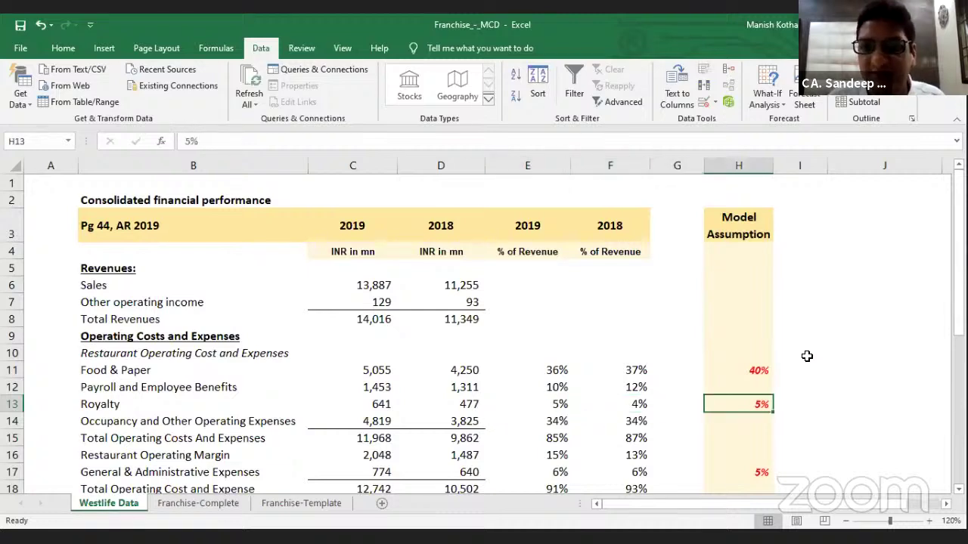
Go down the Model Assumption column to the General & Administrative Expenses assumption in H17
key("Down")
key("Down")
key("Down")
key("Down")
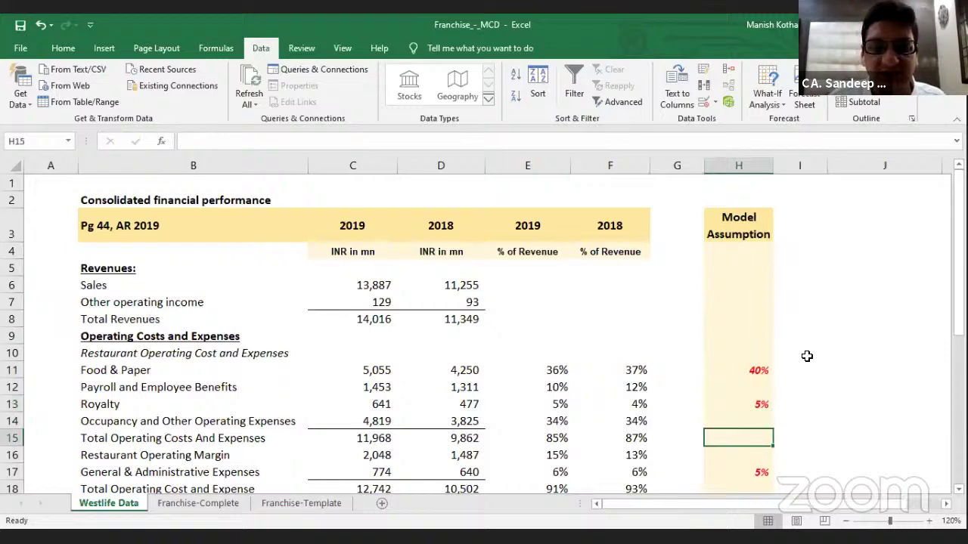
Review the General & Administrative Expenses percentages in row 17, and go down to the 2018 Operating EBITDA in D19
key("Left")
key("Left")
key("Left")
key("Left")
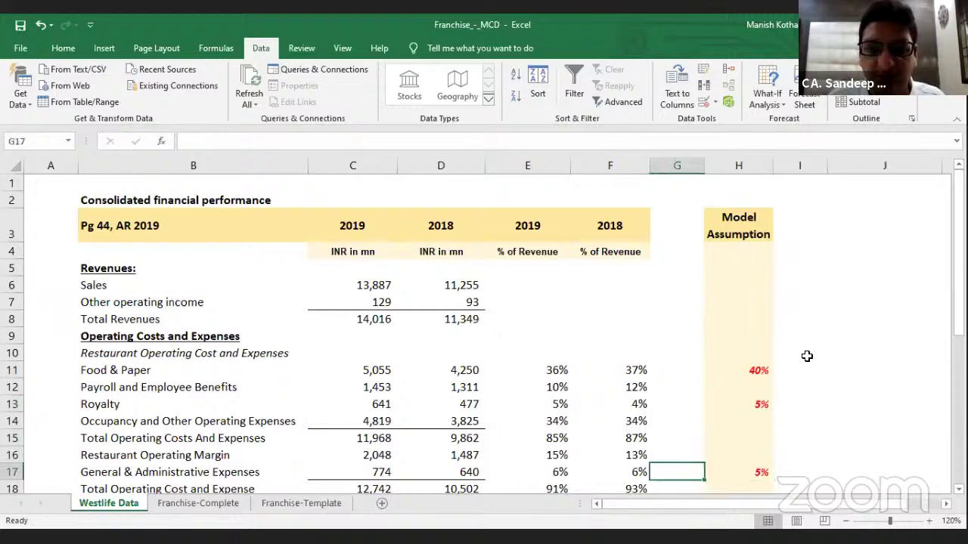
key("Down")
key("Down")
key("Down")
key("Down")
key("Down")
key("Down")
key("Down")
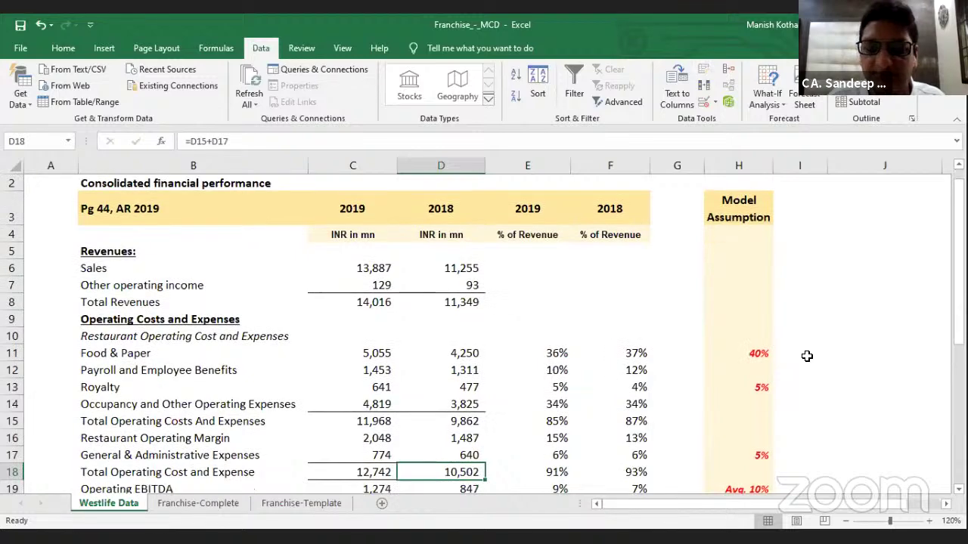
key("Up")
key("Up")
key("Up")
key("Up")
key("Up")
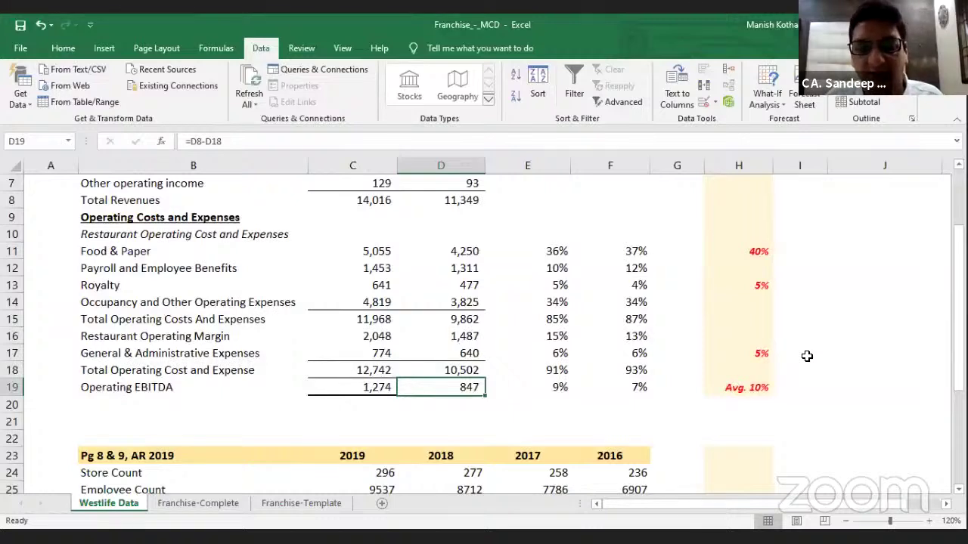
Compare the 2019 and 2018 Operating EBITDA percentages in E19:F19 with the model assumption in H19
key("Right")
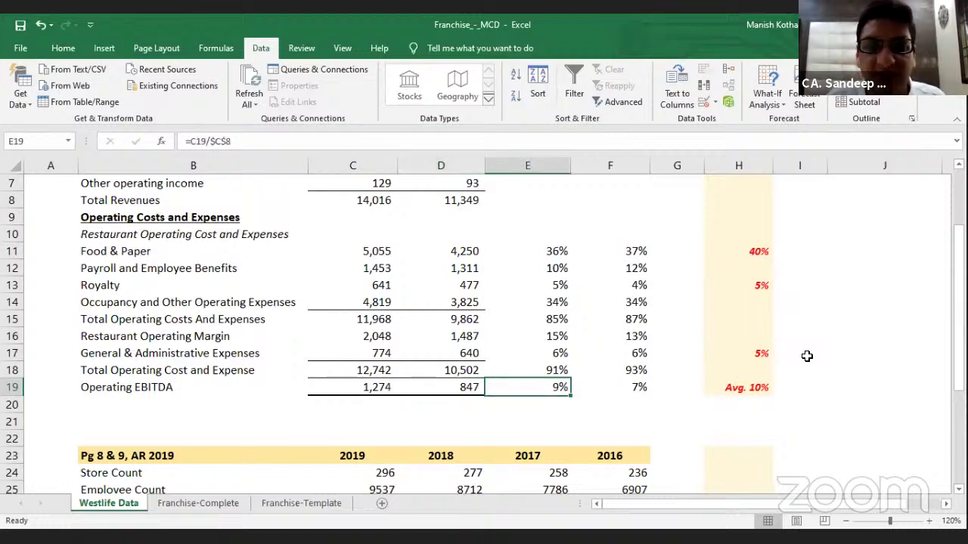
key("Right")
key("Left")
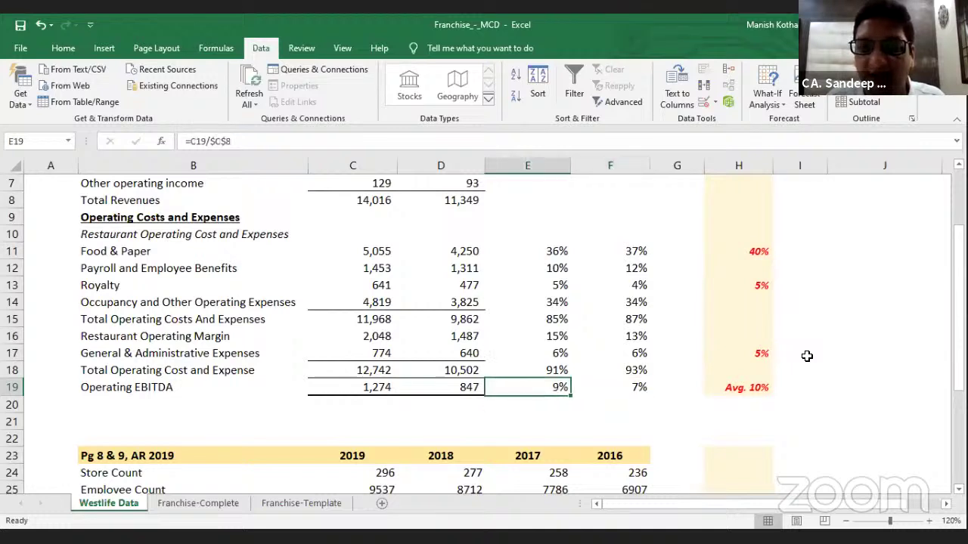
key("Right")
key("Right")
key("Right")
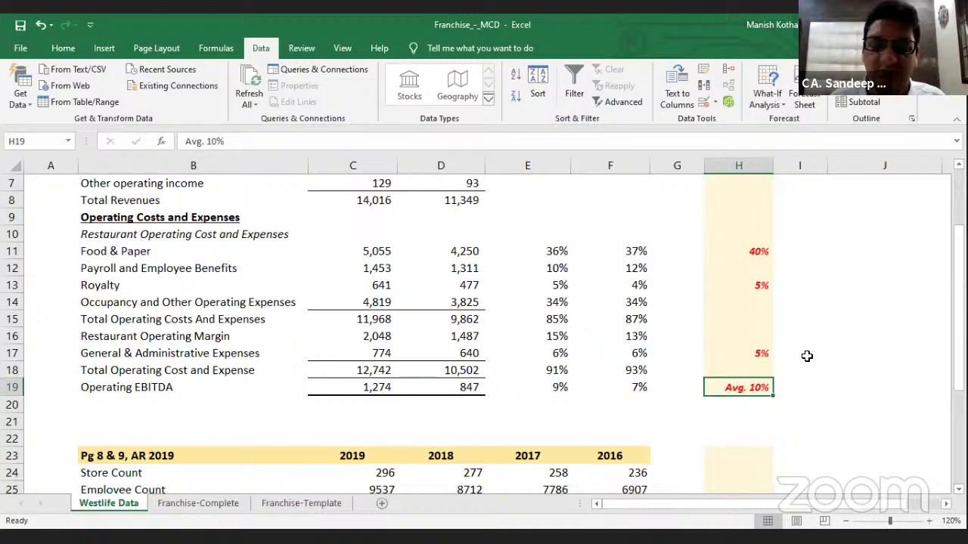
key("Left")
key("Left")
key("Left")
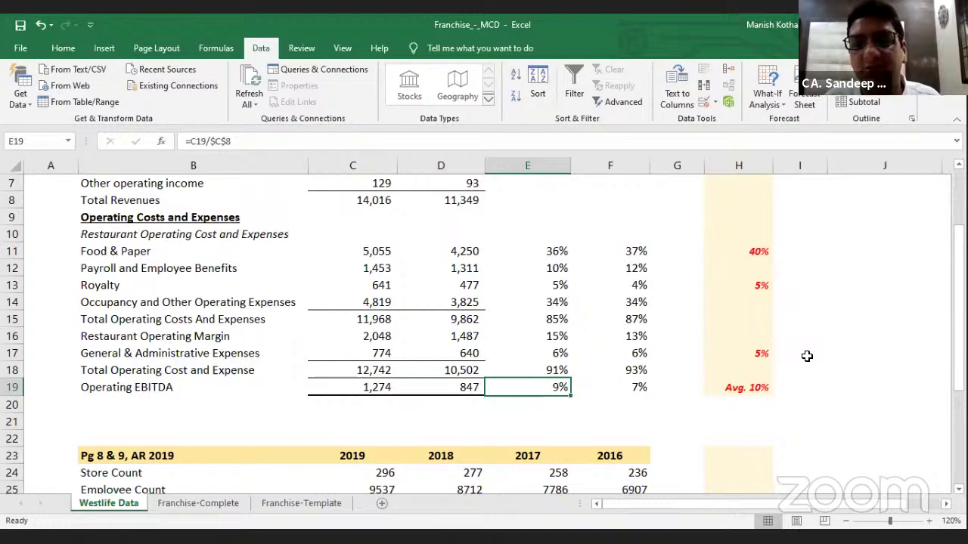
key("Right")
key("Right")
key("Right")
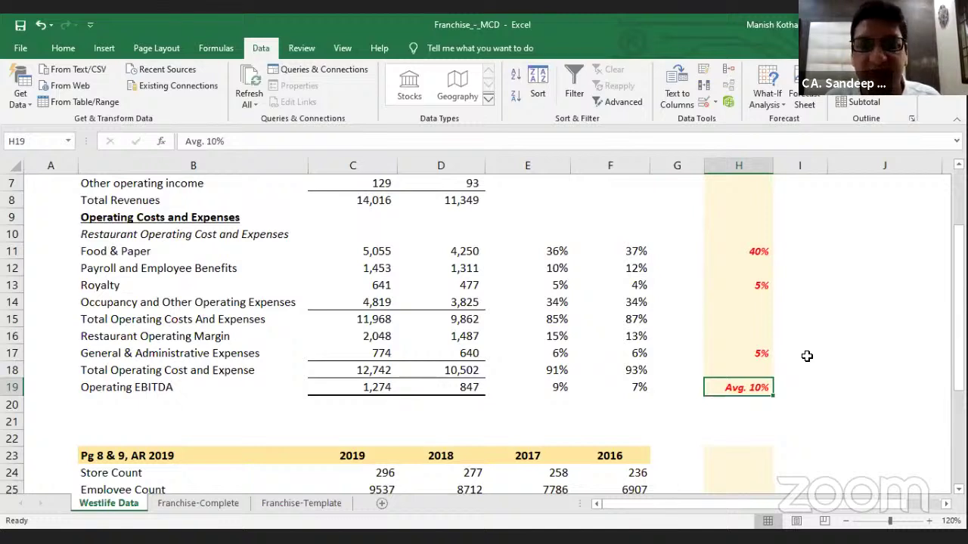
Look through the Model Assumption column below Operating EBITDA, ending on the Employees/store assumption in H28
key("Down")
key("Down")
key("Down")
key("Down")
key("Down")
key("Down")
key("Down")
key("Down")
key("Down")
key("Down")
key("Down")
key("Down")
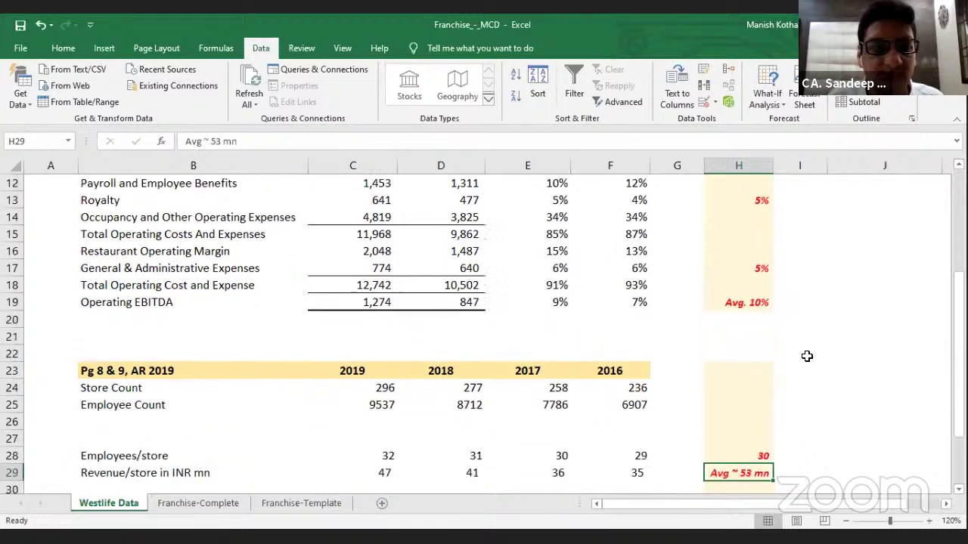
key("Down")
key("Down")
key("Down")
key("Down")
key("Down")
key("Down")
key("Up")
key("Up")
key("Up")
key("Up")
key("Up")
key("Up")
key("Up")
key("Up")
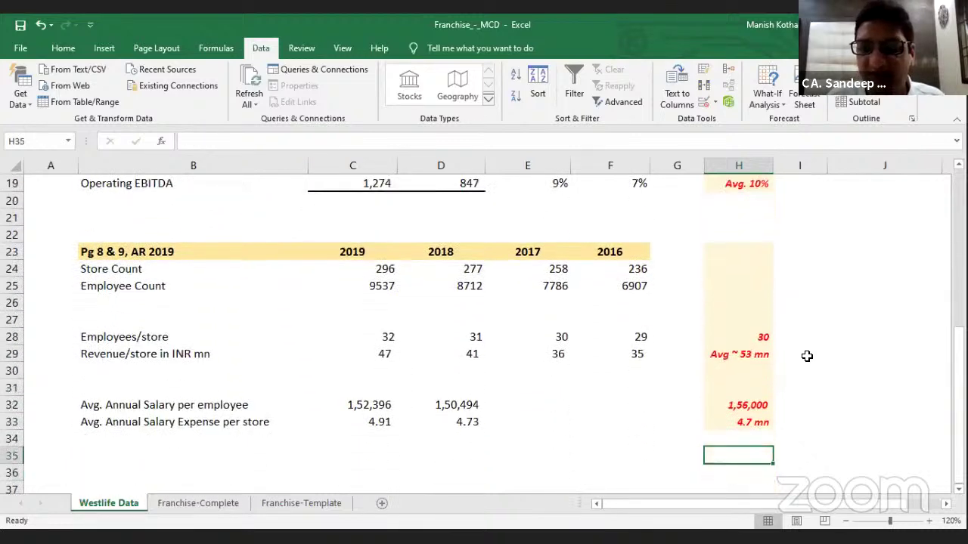
key("Up")
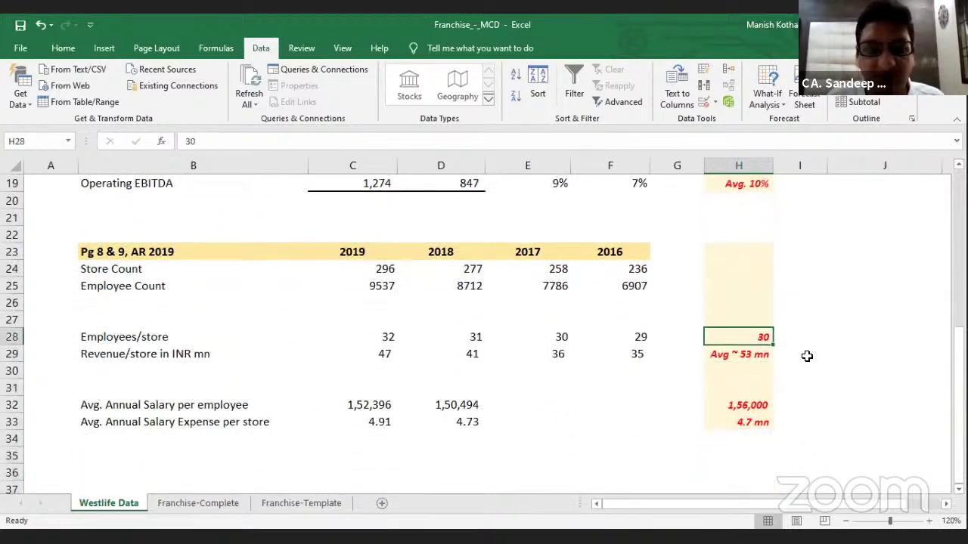
Review the model assumptions for revenue per store in H29, annual salary per employee in H32 and salary expense per store in H33
key("Down")
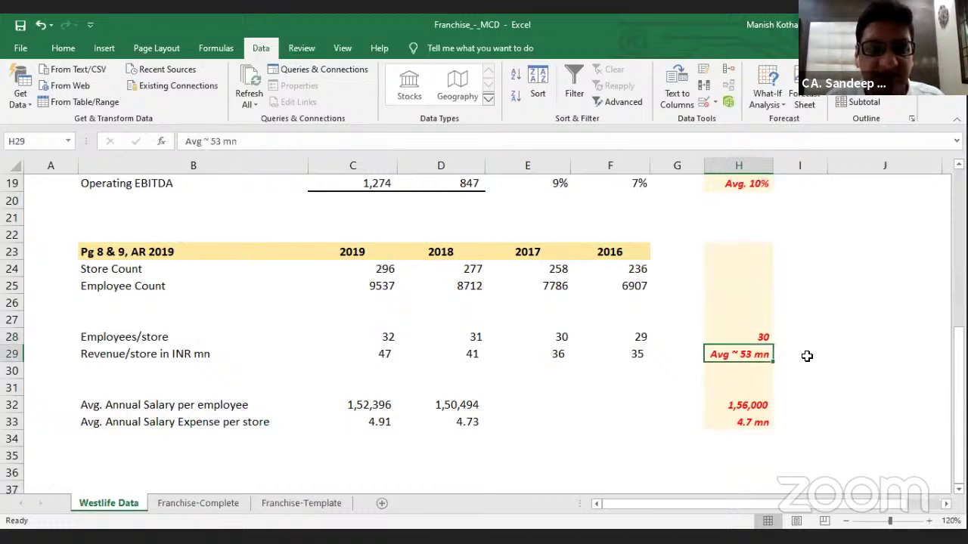
key("Down")
key("Down")
key("Down")
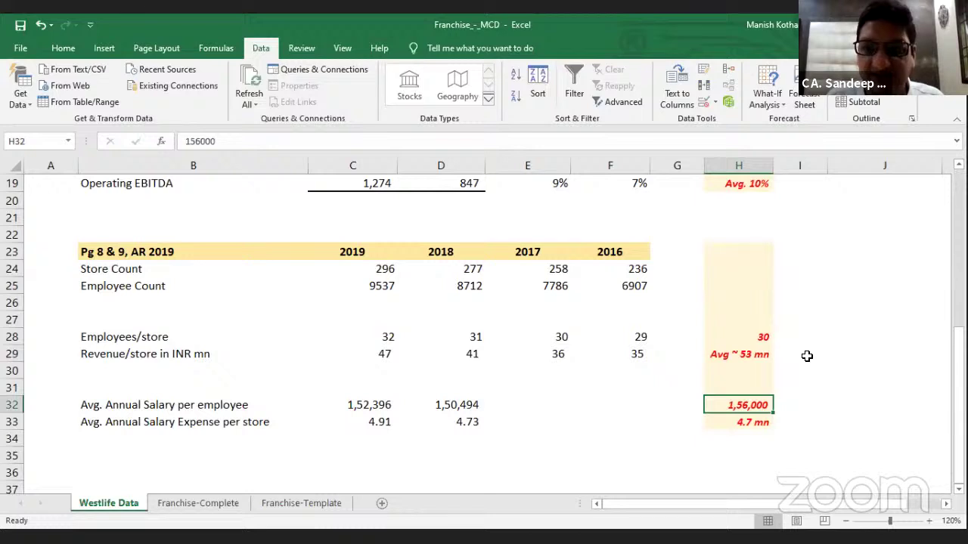
key("Down")
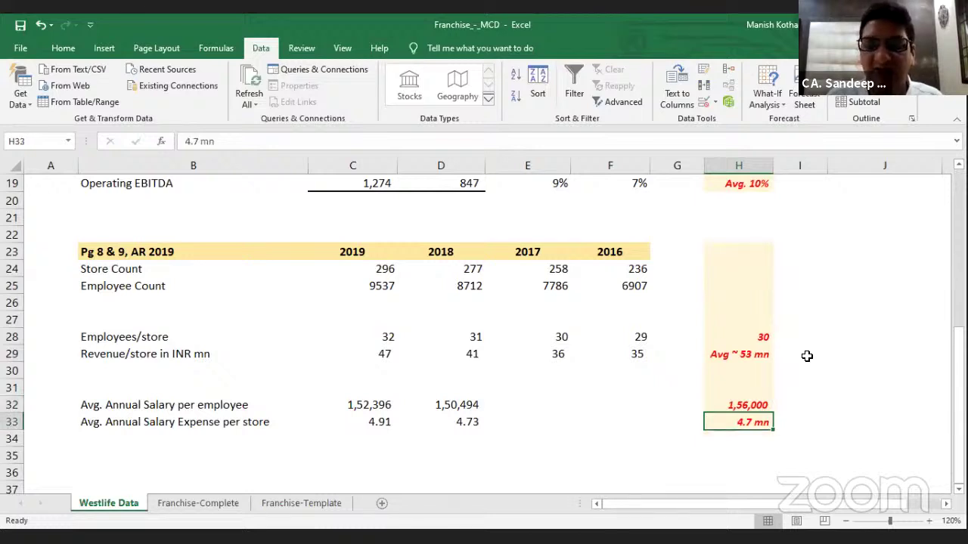
Examine the Employees/store formulas for 2019 to 2016 in C28:F28, ending on the 2019 figure
key("Left")
key("Left")
key("Left")
key("Left")
key("Left")
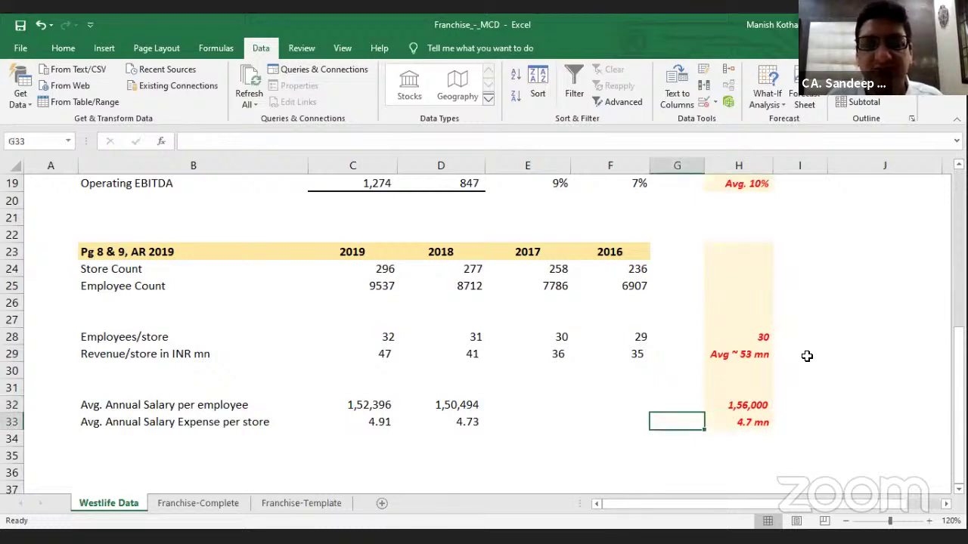
key("Up")
key("Up")
key("Up")
key("Up")
key("Up")
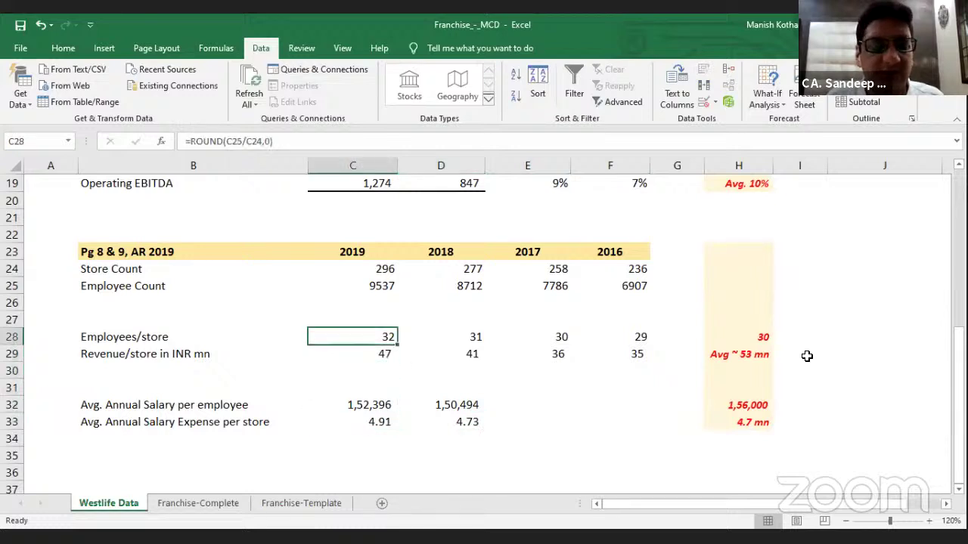
key("Right")
key("Right")
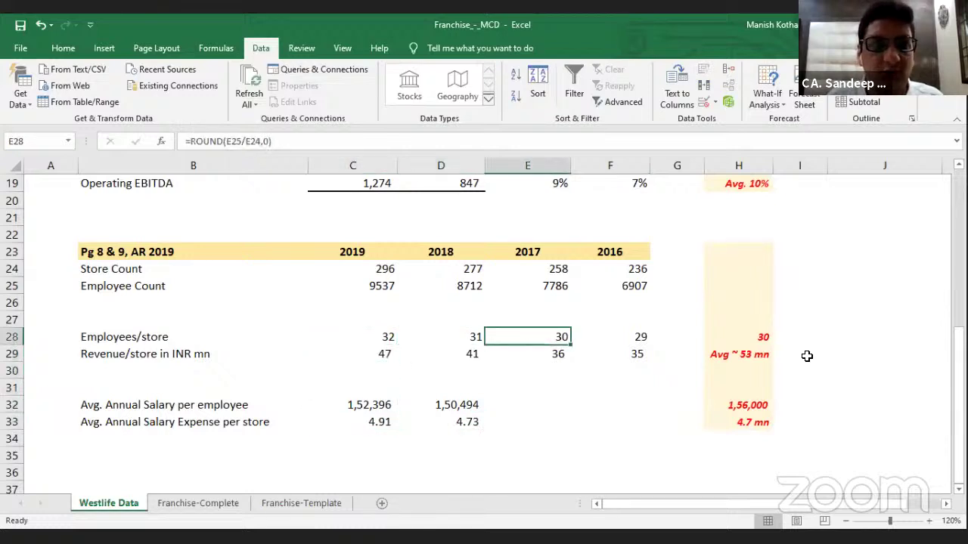
key("Right")
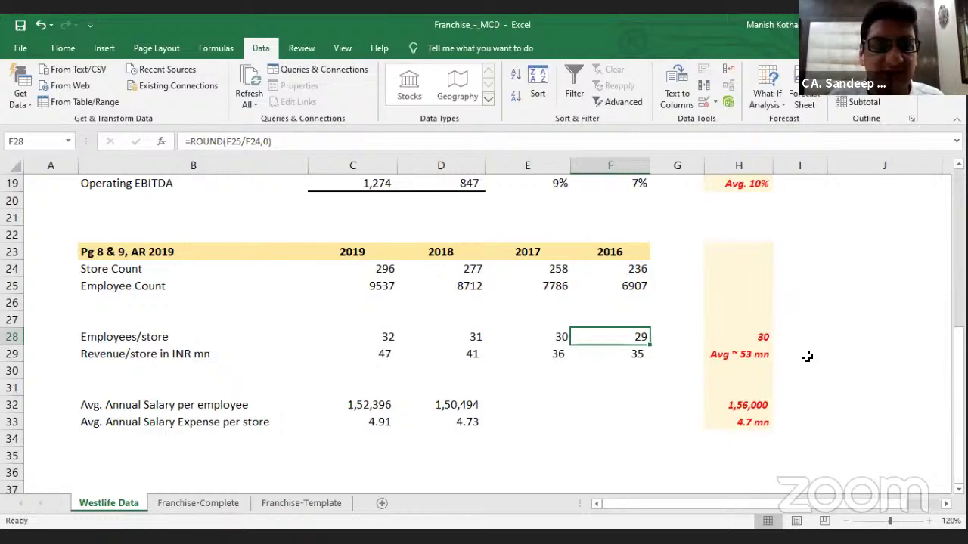
key("Left")
key("Left")
key("Left")
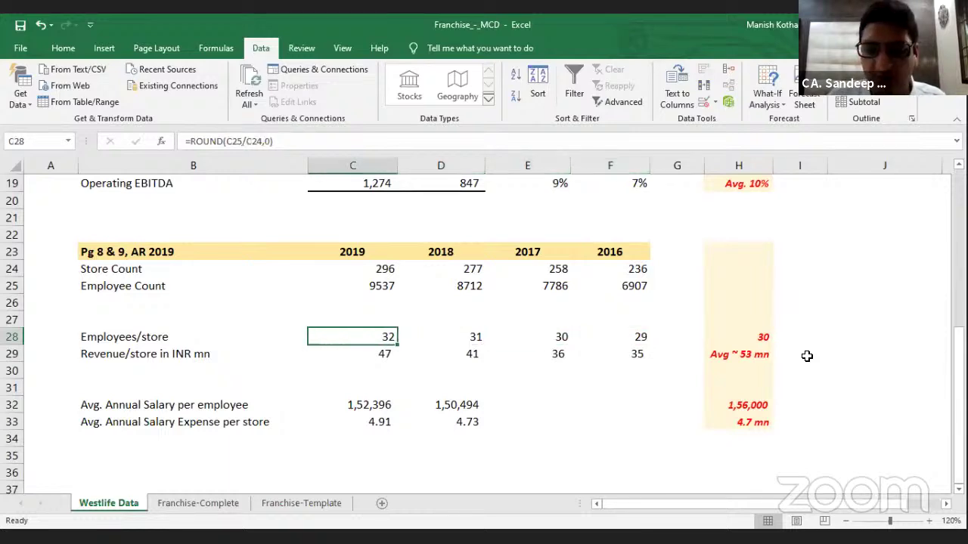
Select the Employees/store figures in C28:F28 to read their average, and compare it with the model assumption in H28
key("shift+Right")
key("shift+Right")
key("shift+Right")
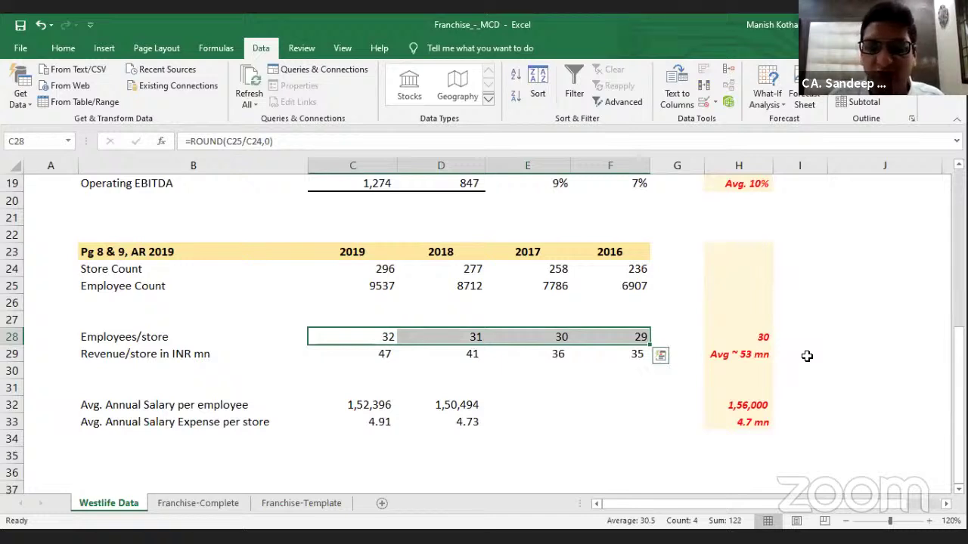
key("Right")
key("Right")
key("Right")
key("Right")
key("Right")
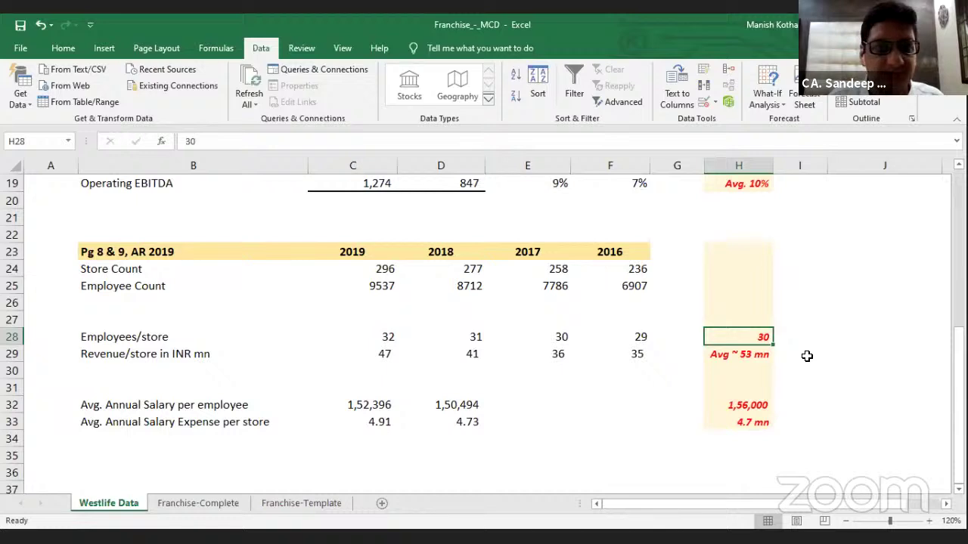
Select the Revenue/store figures in C29:F29 and compare them with the model assumption in H29
key("Left")
key("Left")
key("Left")
key("Left")
key("Left")
key("Down")
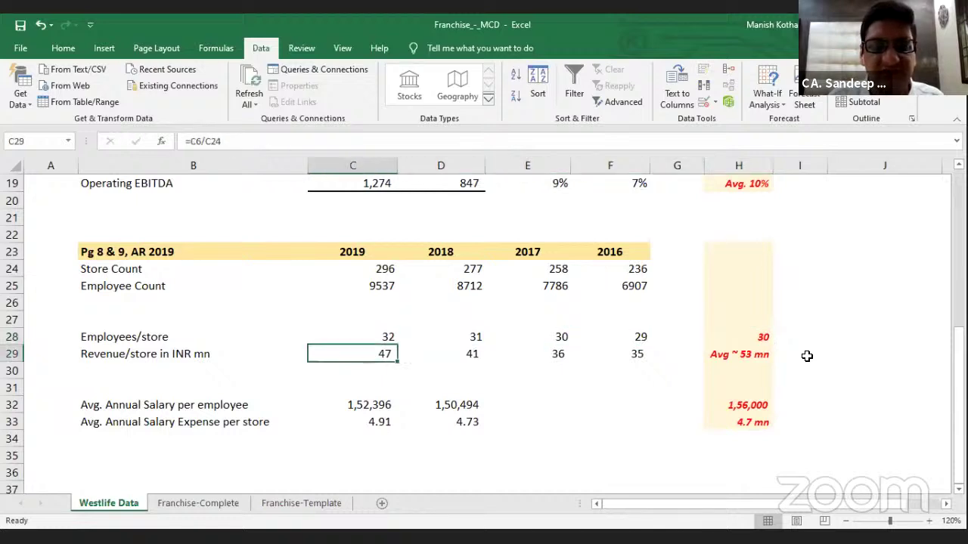
key("shift+Right")
key("shift+Right")
key("shift+Right")
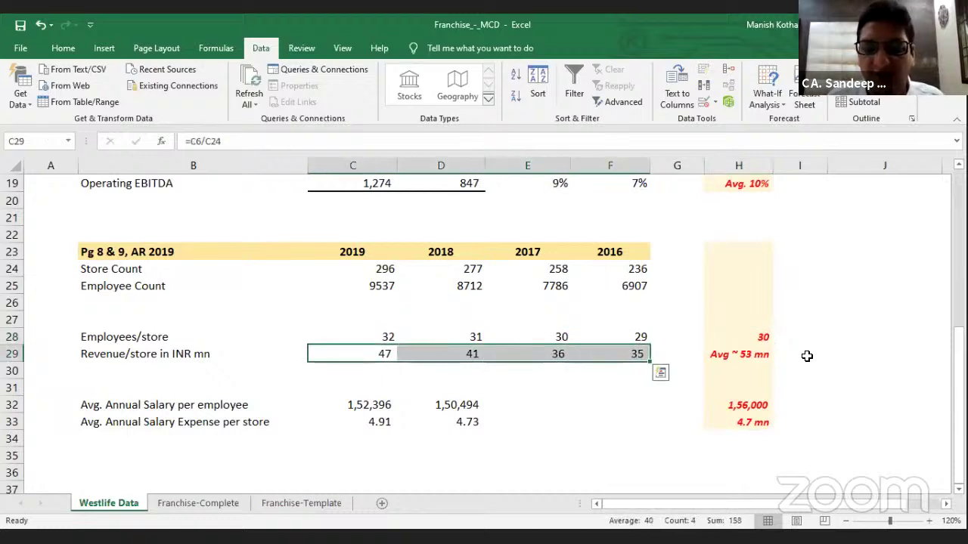
key("Right")
key("Right")
key("Right")
key("Right")
key("Right")
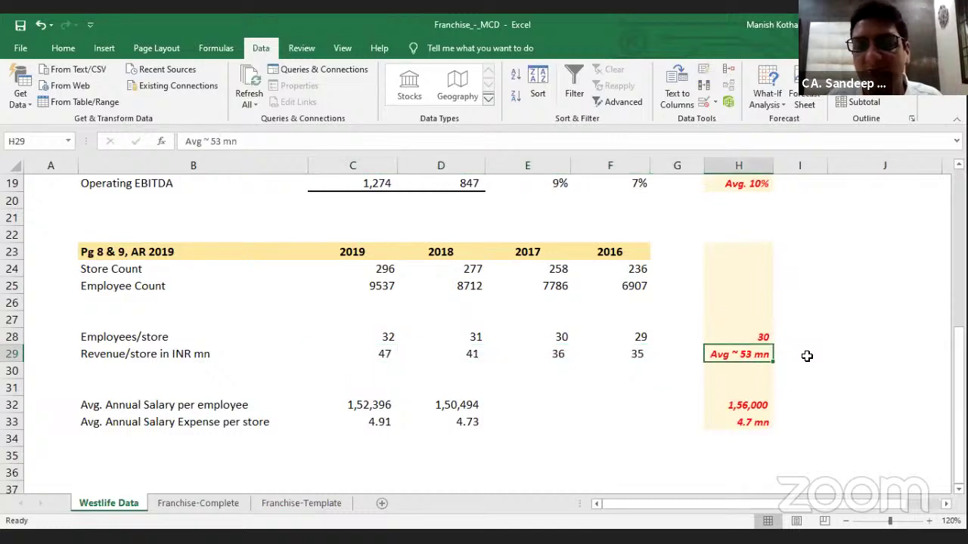
Inspect the cell references in the 2019 average annual salary per employee formula in C32, leaving it unchanged
key("Down")
key("Down")
key("Down")
key("Down")
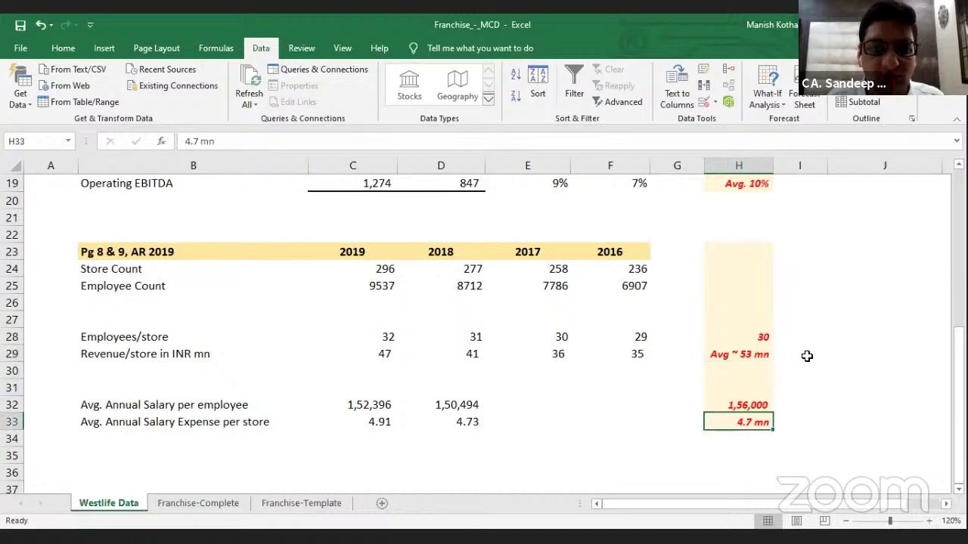
key("Left")
key("Left")
key("Left")
key("Left")
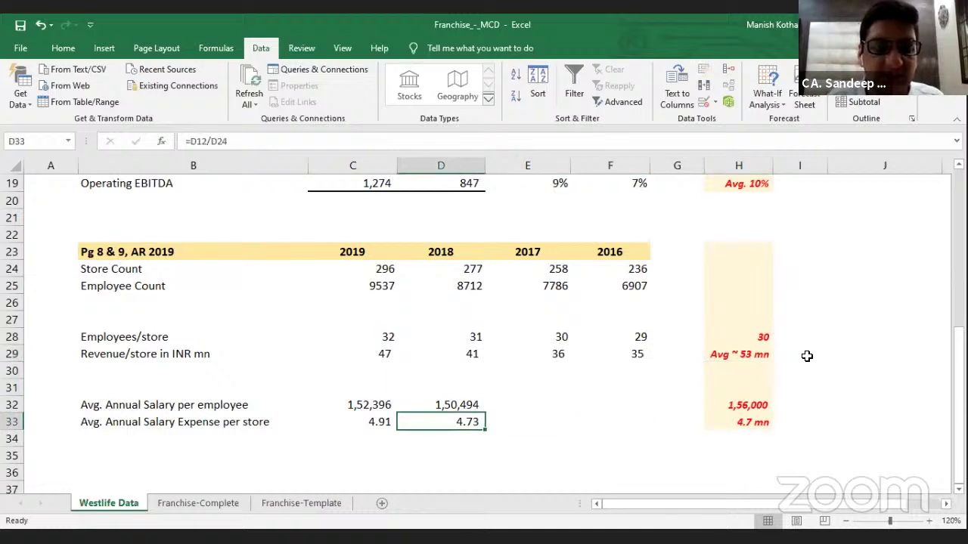
key("Up")
key("Left")
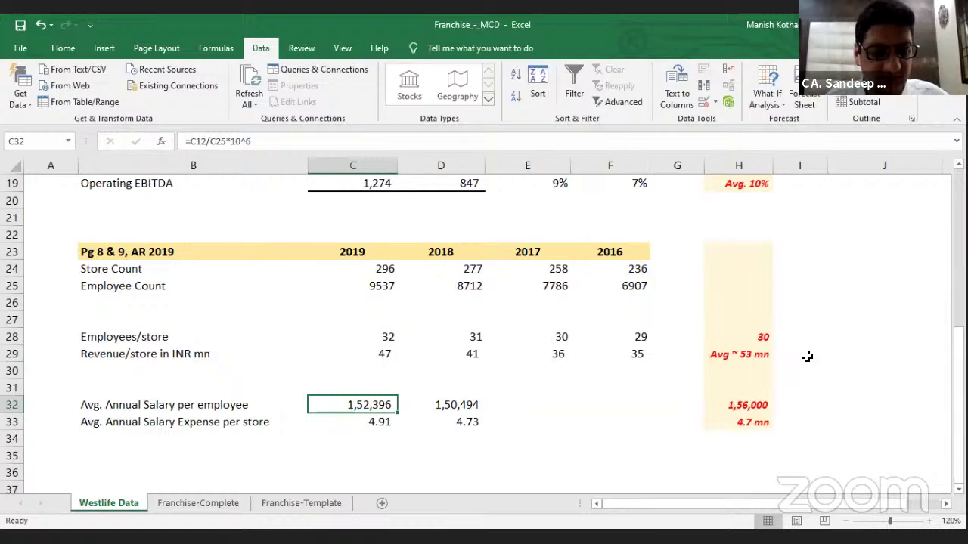
key("F2")
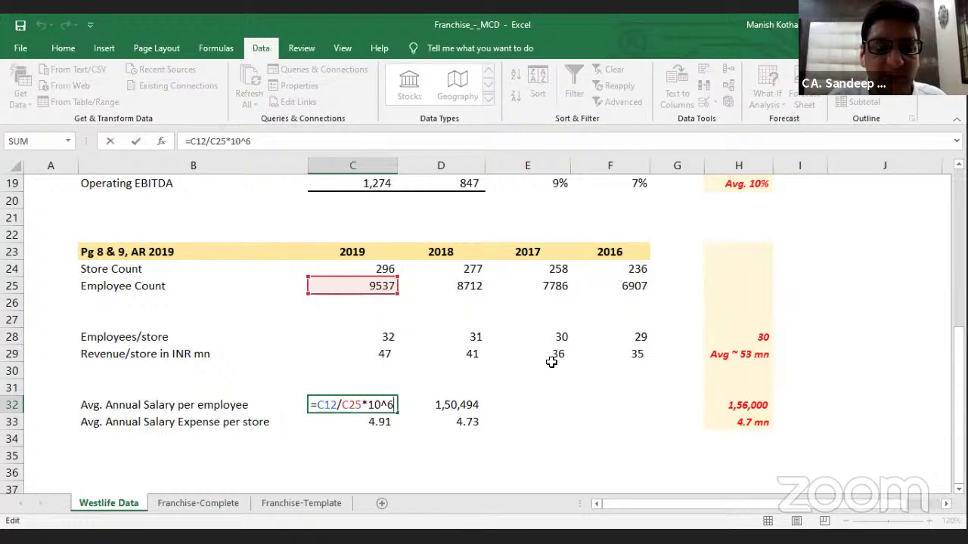
key("Return")
key("Up")
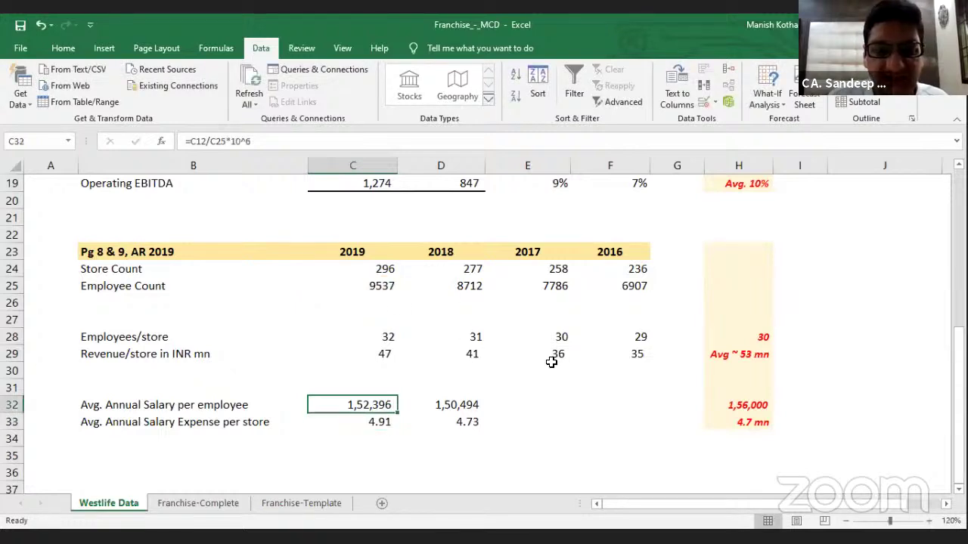
Compare the 2019 average annual salary per employee with the model assumption in H32
key("Right")
key("Right")
key("Right")
key("Right")
key("Right")
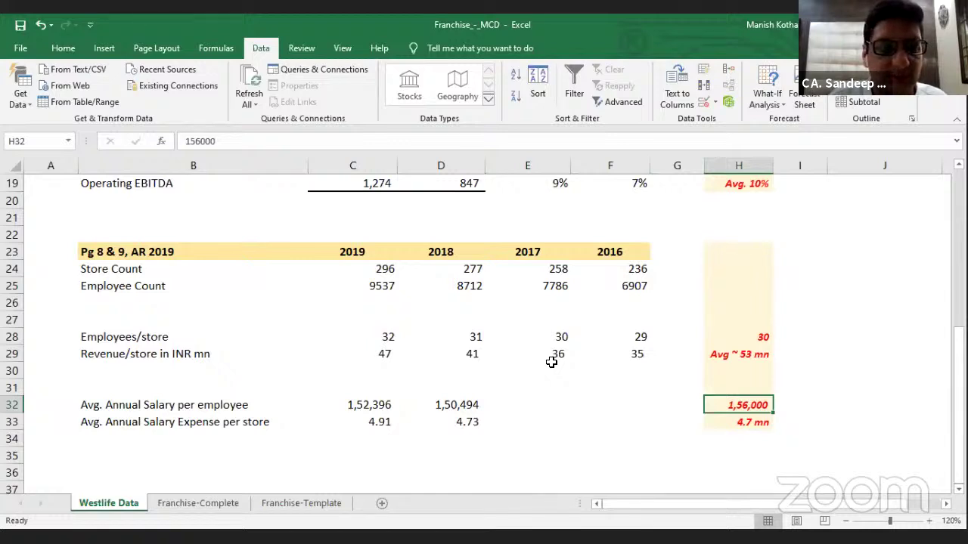
Check the average annual salary expense per store formulas in row 33 against the model assumption in H33
key("Left")
key("Left")
key("Left")
key("Left")
key("Left")
key("Down")
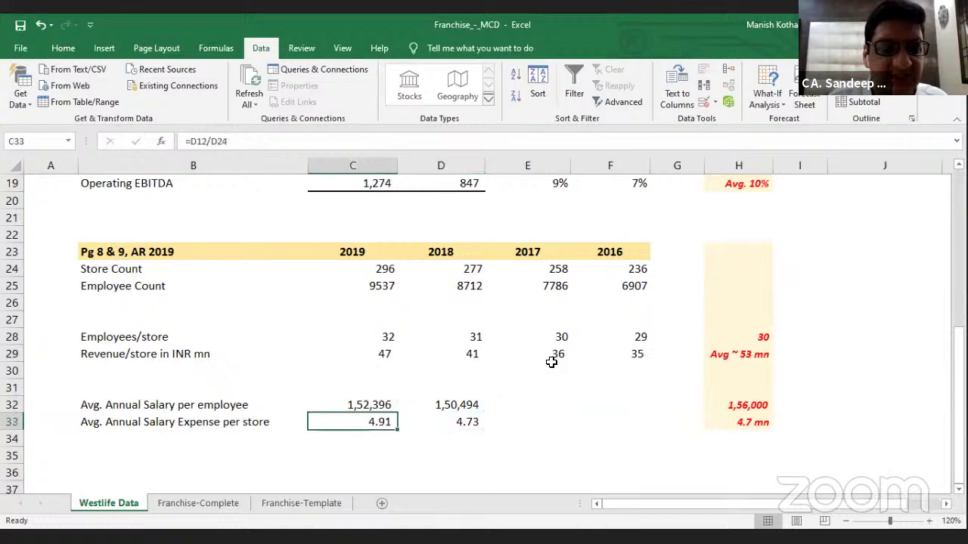
key("Left")
key("Right")
key("Right")
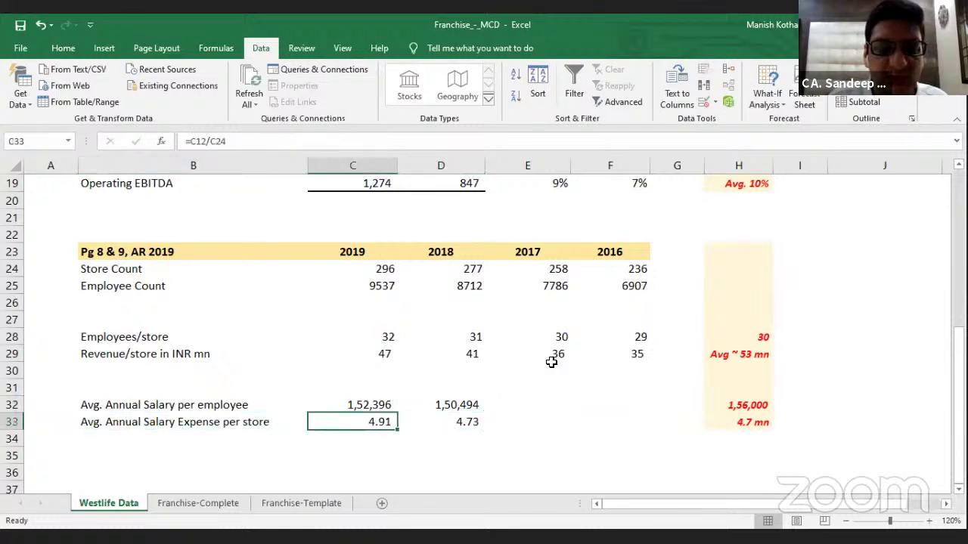
key("Right")
key("Right")
key("Right")
key("Right")
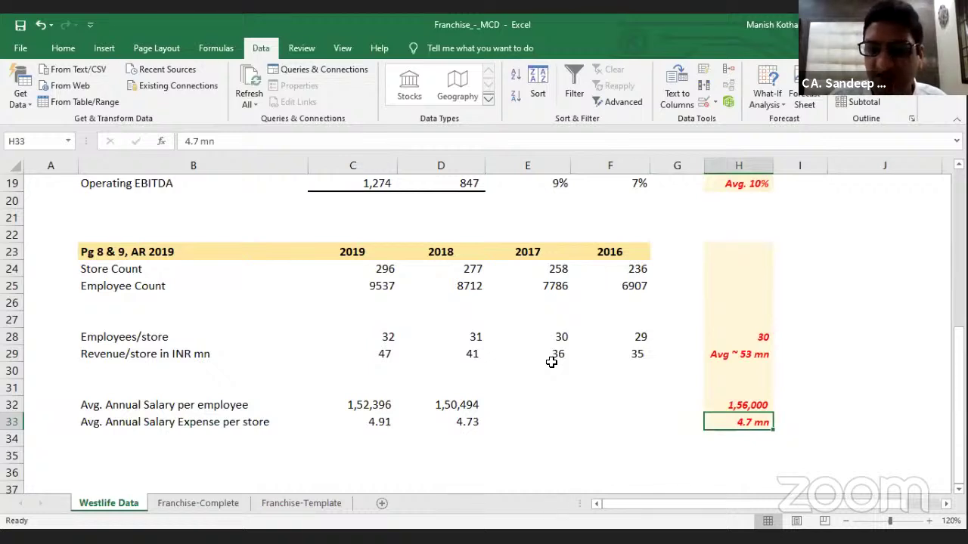
Look back over the Westlife Data sheet from the salary figures up to the Pg 44, AR 2019 header in B3
key("Up")
key("Up")
key("Up")
key("Up")
key("Up")
key("Up")
key("Up")
key("Up")
key("Up")
key("Up")
key("Up")
key("Up")
key("Up")
key("Up")
key("Up")
key("Up")
key("Up")
key("Up")
key("Up")
key("Up")
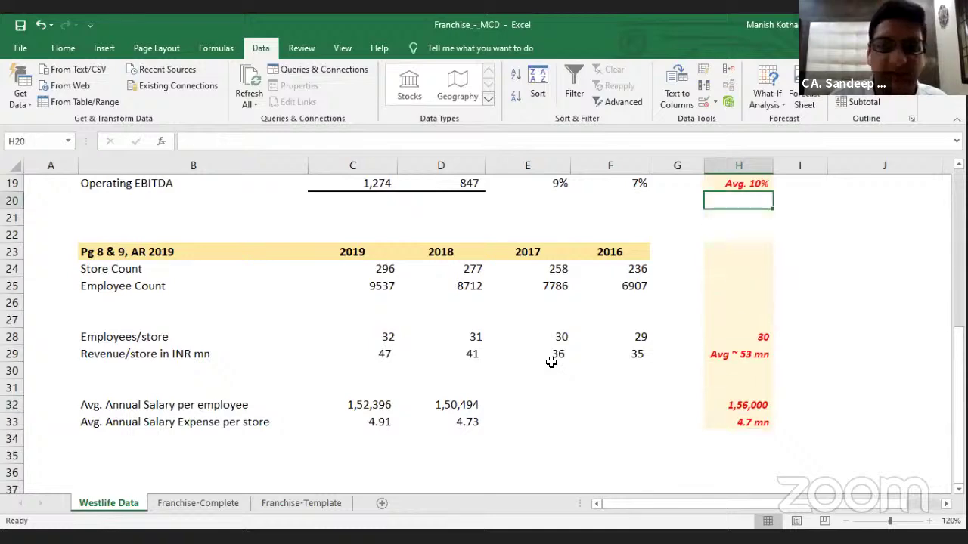
key("Up")
key("Up")
key("Up")
key("Up")
key("Up")
key("Up")
key("Up")
key("Up")
key("Up")
key("Up")
key("Up")
key("Left")
key("Left")
key("Left")
key("Left")
key("Left")
key("Left")
key("Left")
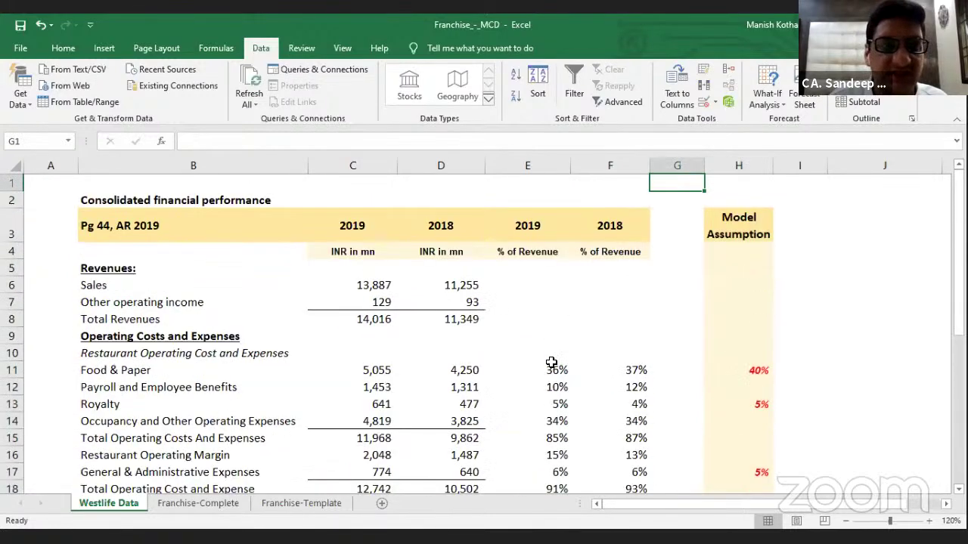
key("Right")
key("Down")
key("Down")
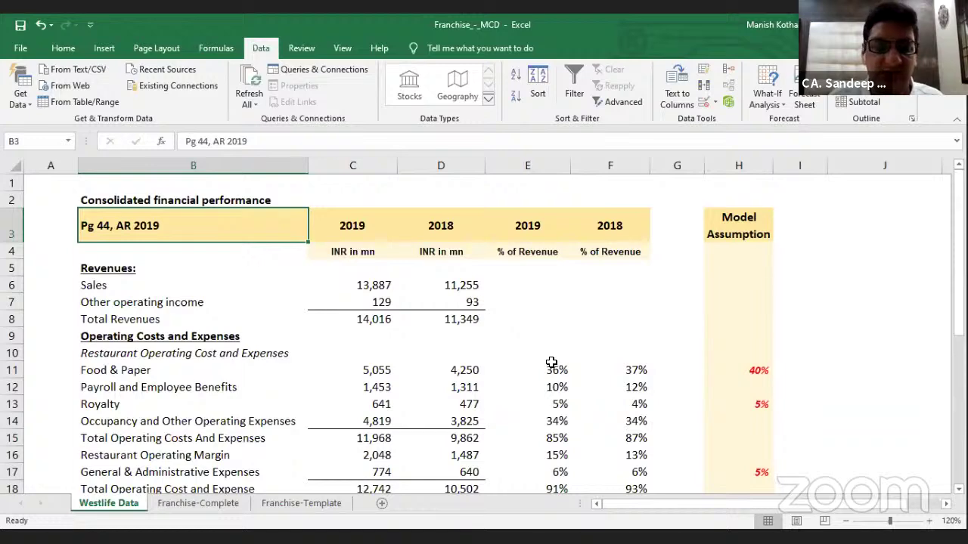
Switch to the Franchise-Complete sheet and inspect the IRR formula in H38
left_click(192, 512)
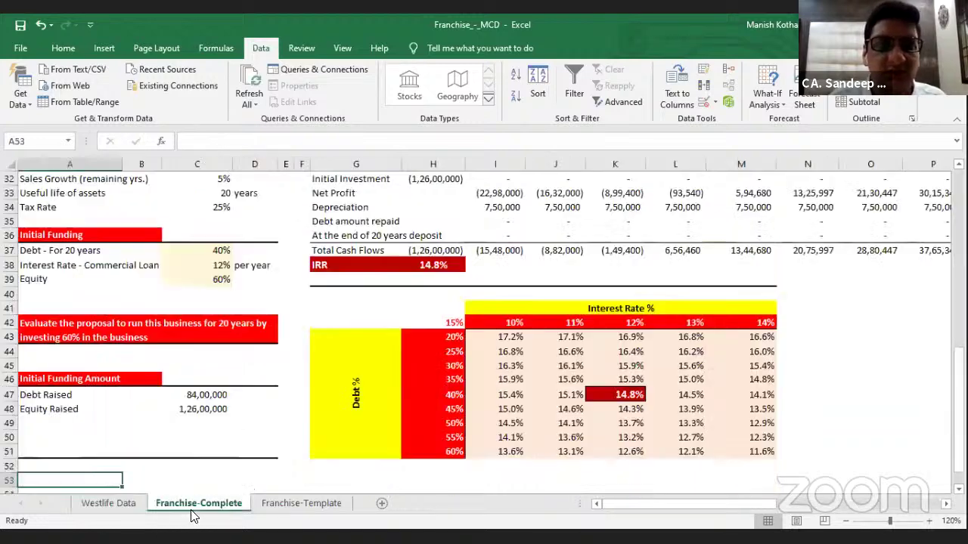
left_click(433, 285)
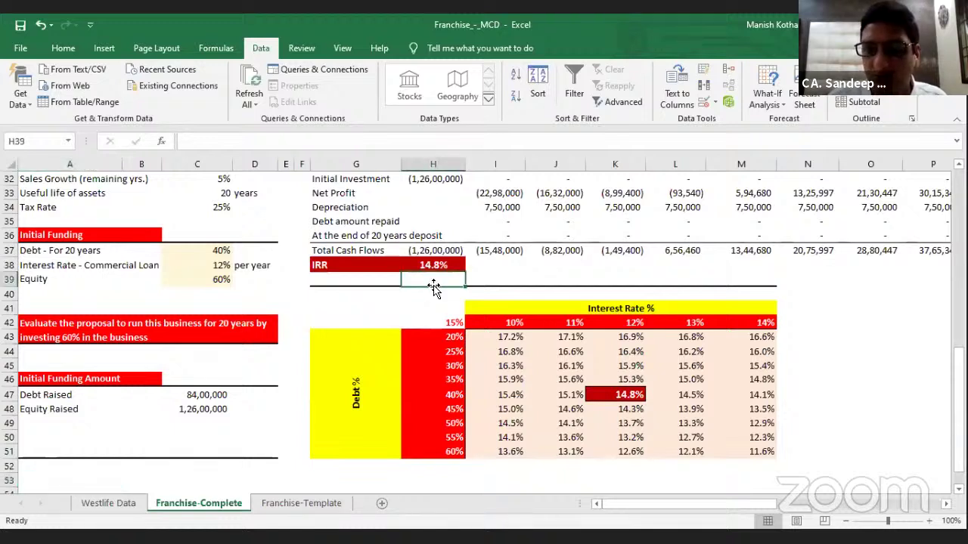
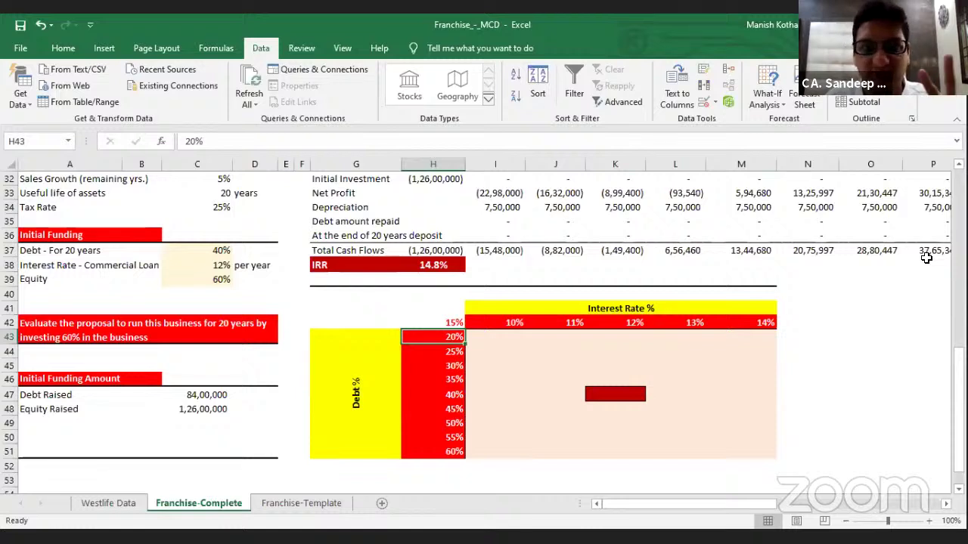
key("Up")
key("Up")
key("Up")
key("Up")
key("Up")
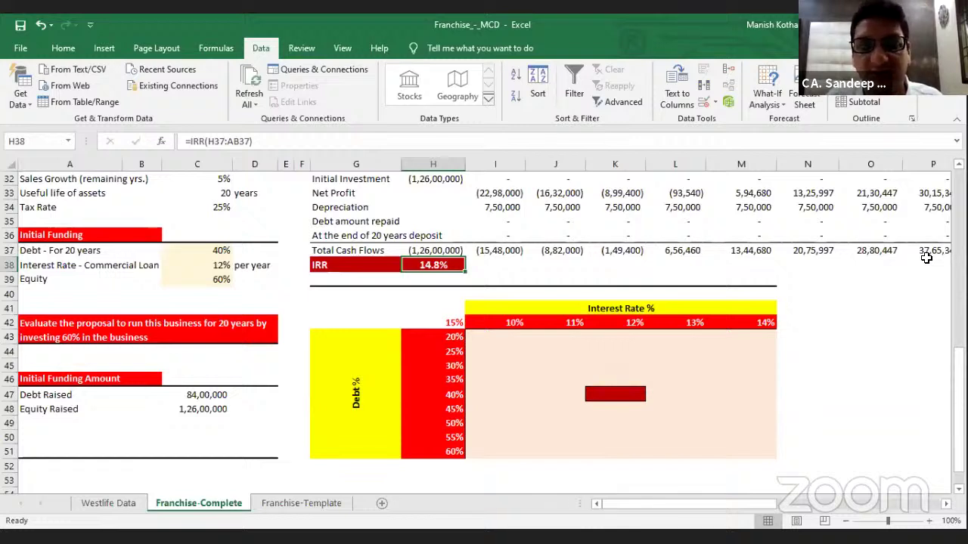
Examine the franchise model from the IRR up through the cash flows, profit calculations, payroll and operating costs to the initial costs
key("Left")
key("Left")
key("Up")
key("Up")
key("Up")
key("Up")
key("Up")
key("Up")
key("Up")
key("Up")
key("Up")
key("Up")
key("Up")
key("Up")
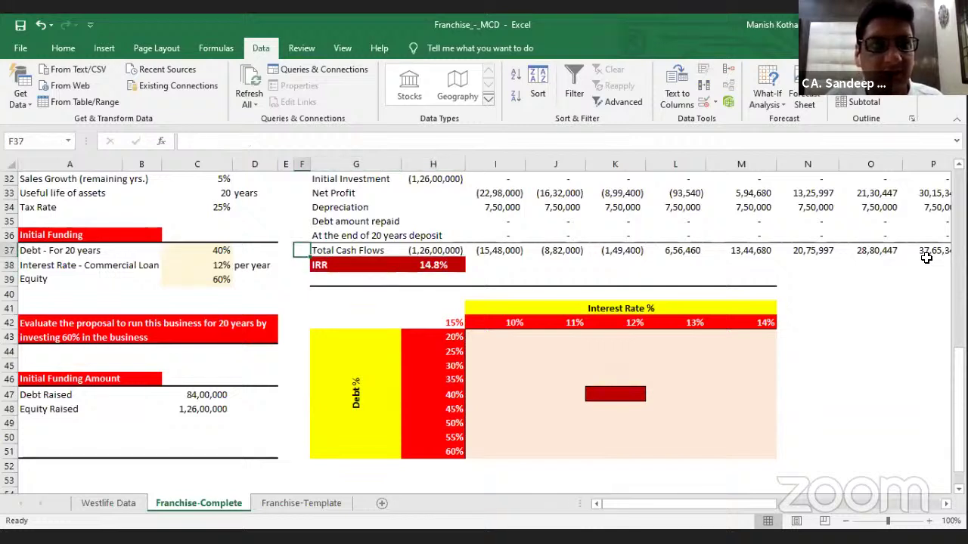
key("Left")
key("Left")
key("Left")
key("Up")
key("Up")
key("Up")
key("Up")
key("Up")
key("Up")
key("Up")
key("Up")
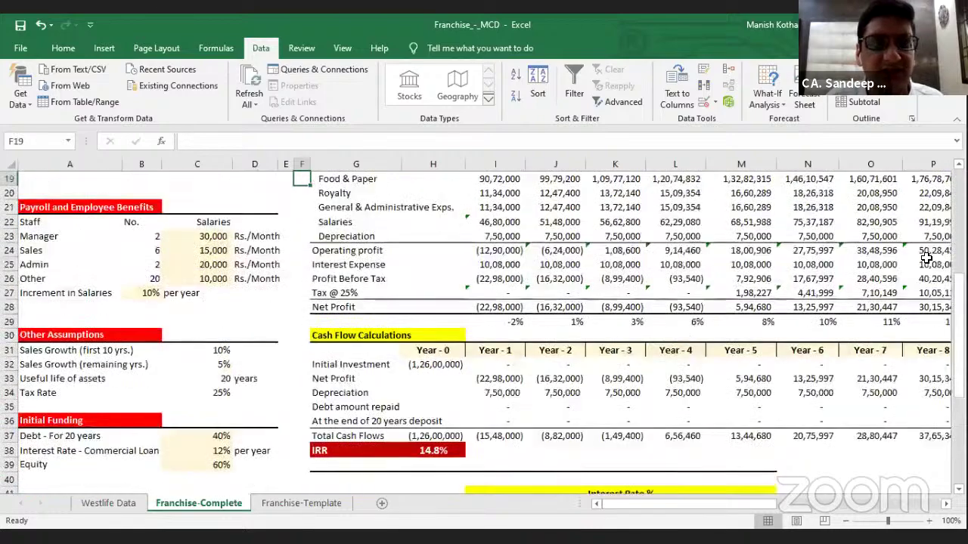
key("Down")
key("Down")
key("Down")
key("Down")
key("Down")
key("Down")
key("Down")
key("Down")
key("Down")
key("Down")
key("Down")
key("Down")
key("Down")
key("Down")
key("Down")
key("Up")
key("Up")
key("Up")
key("Up")
key("Up")
key("Up")
key("Up")
key("Up")
key("Up")
key("Up")
key("Up")
key("Up")
key("Up")
key("Up")
key("Up")
key("Up")
key("Up")
key("Up")
key("Up")
key("Up")
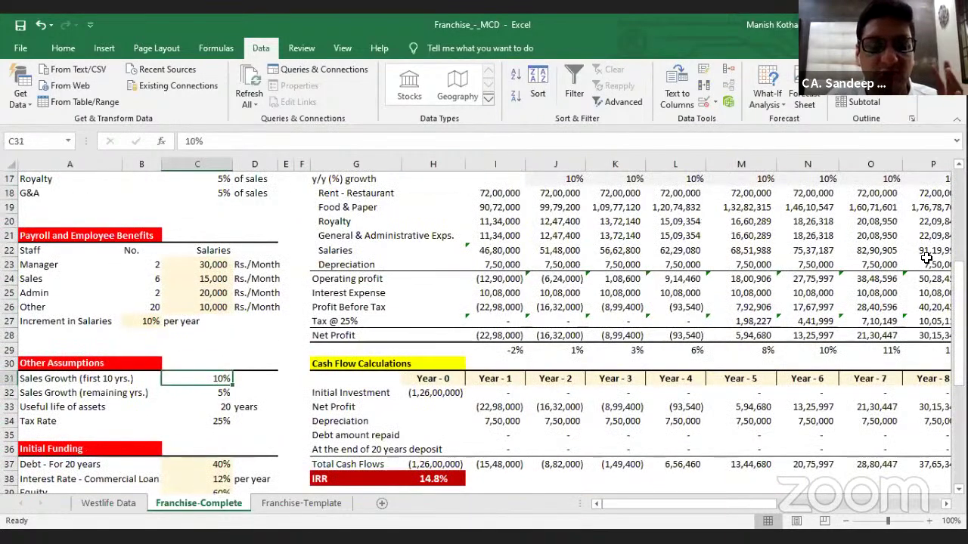
key("Up")
key("Up")
key("Up")
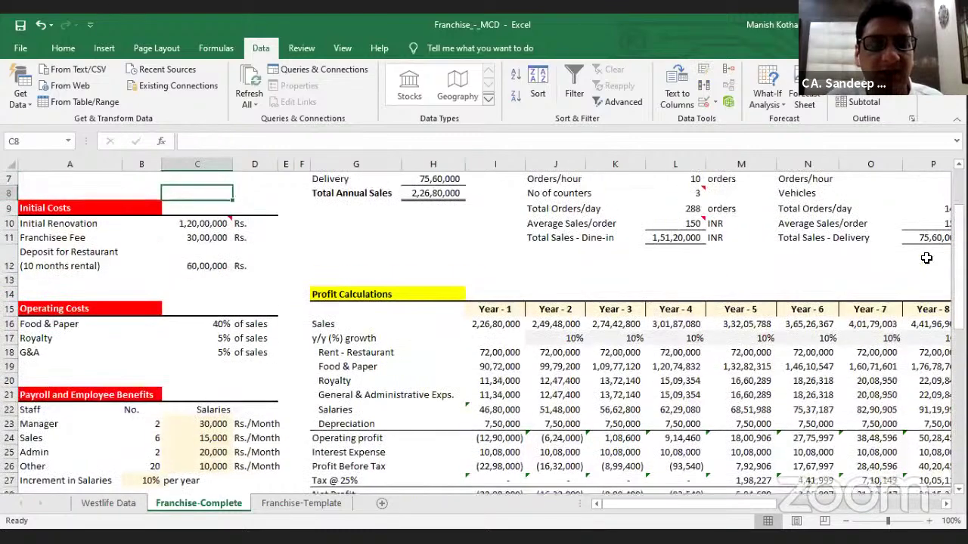
Review the assumptions from the operating costs down to the initial funding, ending below the debt and interest rate sensitivity grid
key("Down")
key("Down")
key("Down")
key("Down")
key("Down")
key("Down")
key("Down")
key("Down")
key("Down")
key("Down")
key("Down")
key("Down")
key("Down")
key("Down")
key("Down")
key("Down")
key("Down")
key("Down")
key("Down")
key("Down")
key("Down")
key("Down")
key("Down")
key("Down")
key("Down")
key("Down")
key("Down")
key("Down")
key("Down")
key("Down")
key("Down")
key("Down")
key("Down")
key("Down")
key("Down")
key("Down")
key("Down")
key("Down")
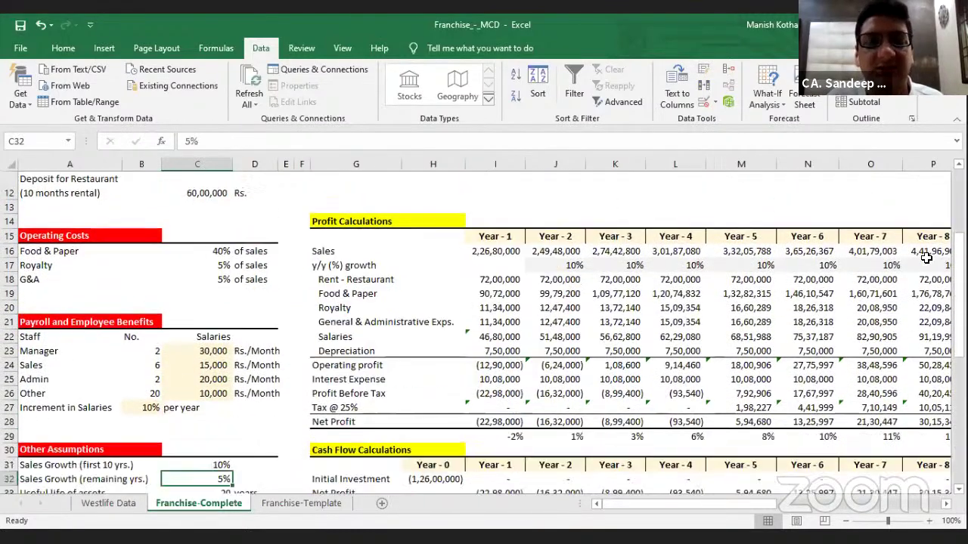
key("Right")
key("Right")
key("Right")
key("Up")
key("Up")
key("Up")
key("Up")
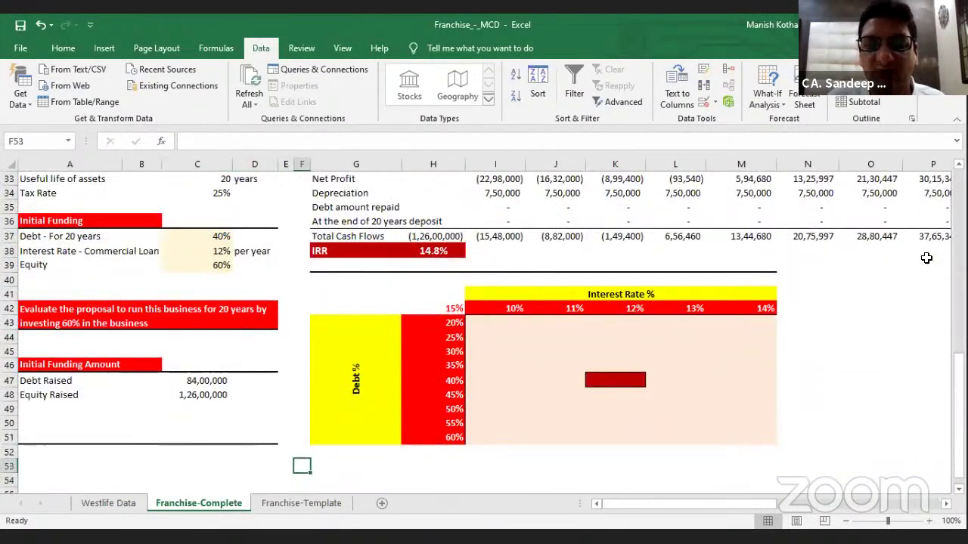
Review the debt percentage scenarios in column H of the sensitivity grid and their step formulas
key("Right")
key("Right")
key("Up")
key("Up")
key("Up")
key("Up")
key("Up")
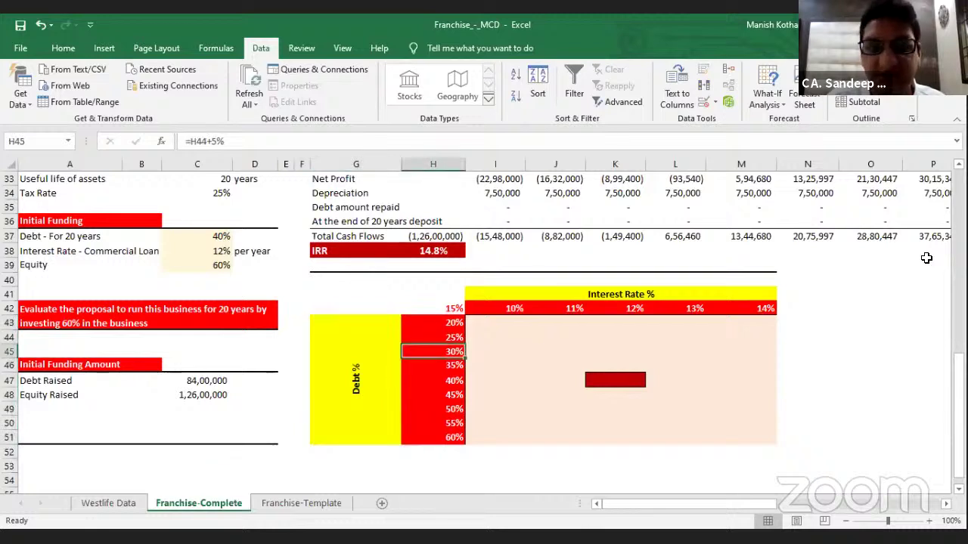
key("Up")
key("Up")
key("Down")
key("Down")
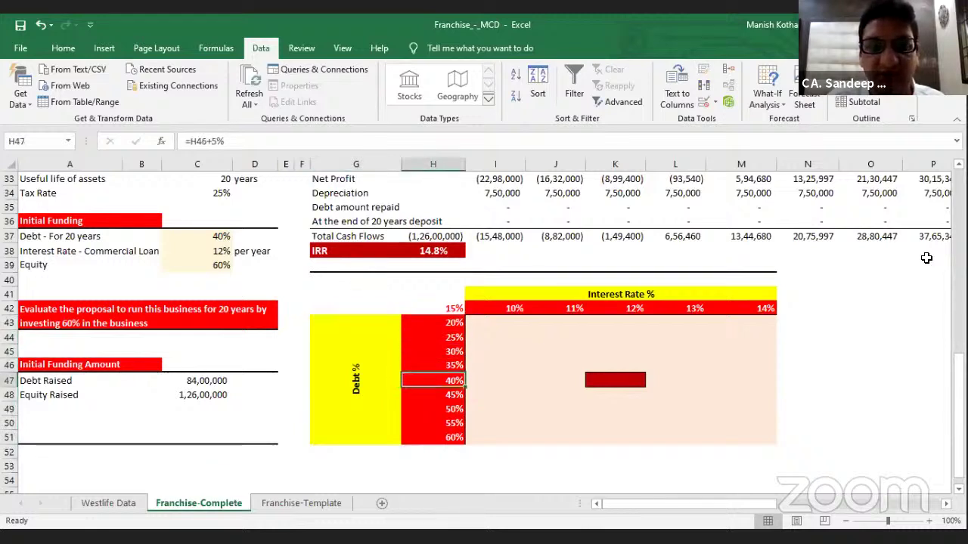
key("Down")
key("Down")
key("Left")
key("Right")
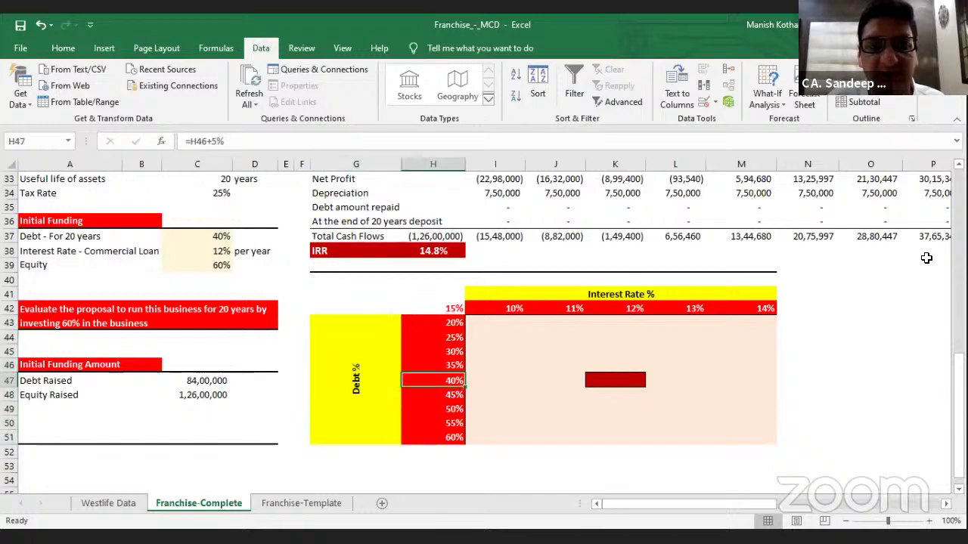
key("Down")
key("Down")
key("Down")
key("Down")
key("Up")
key("Up")
key("Up")
key("Up")
key("Up")
key("Up")
key("Up")
key("Up")
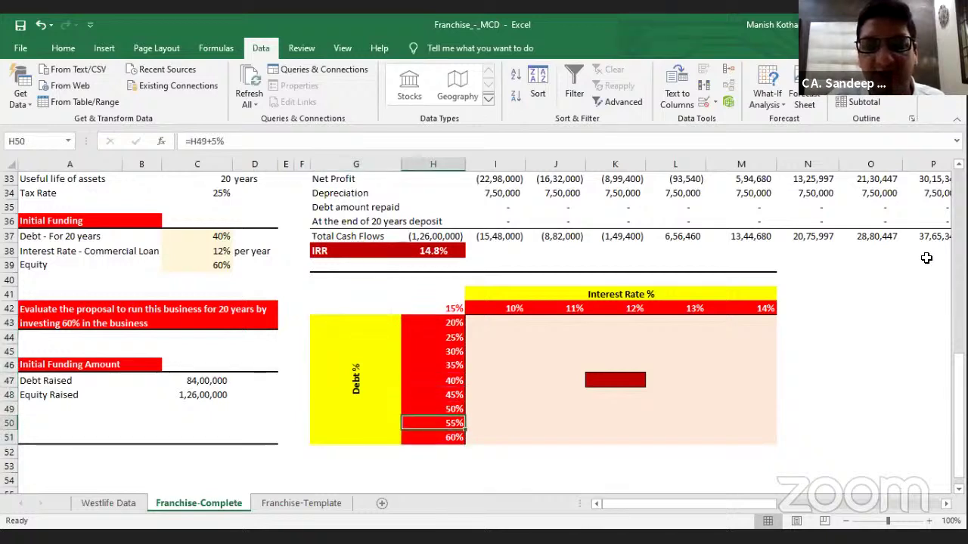
Review the interest rate scenarios across row 42 of the sensitivity grid
key("Right")
key("Up")
key("Right")
key("Right")
key("Right")
key("Right")
key("Right")
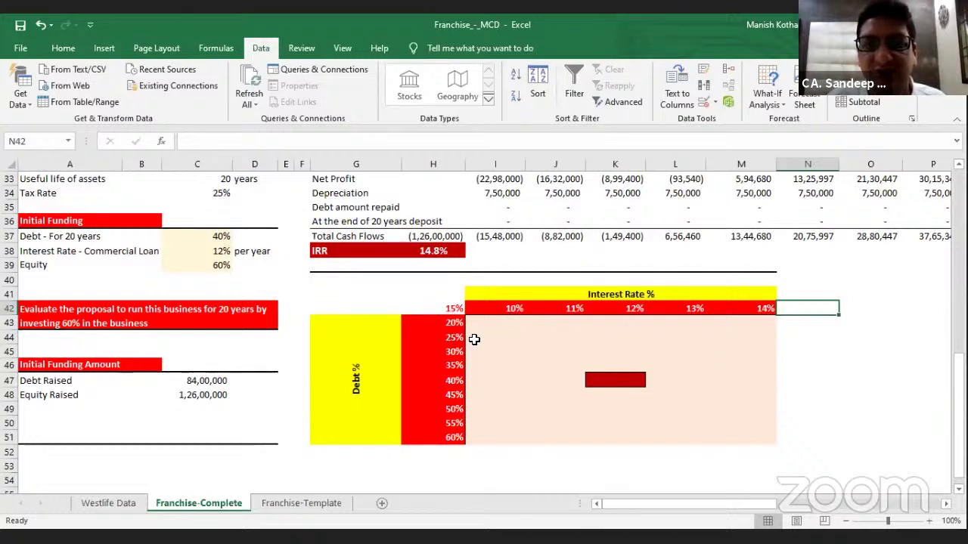
Inspect the formula in the grid's corner cell H42 and its link to the IRR
left_click(456, 311)
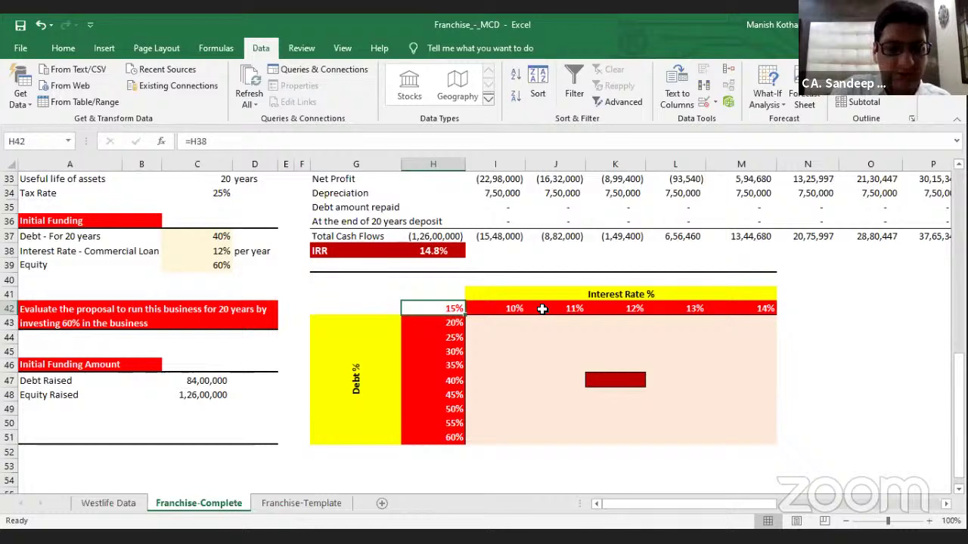
key("F2")
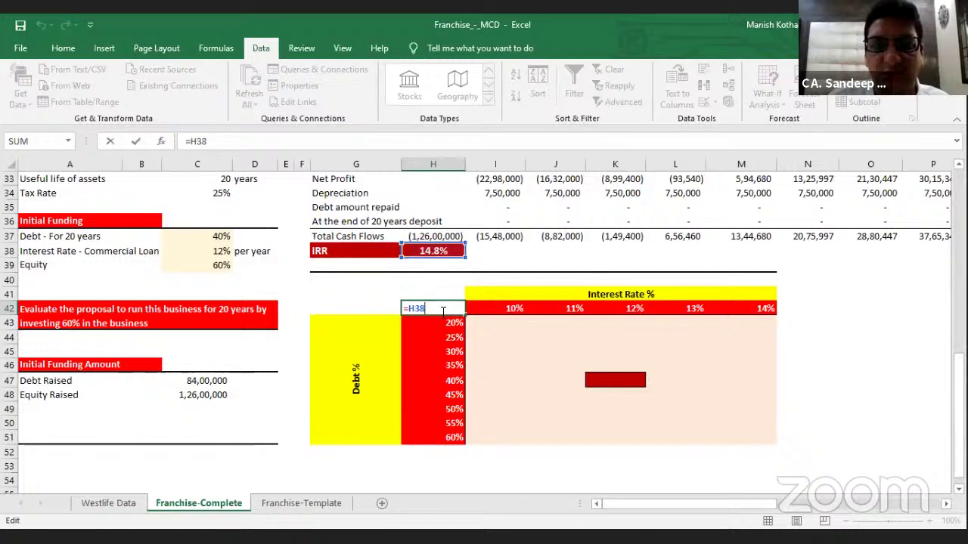
key("ctrl+Return")
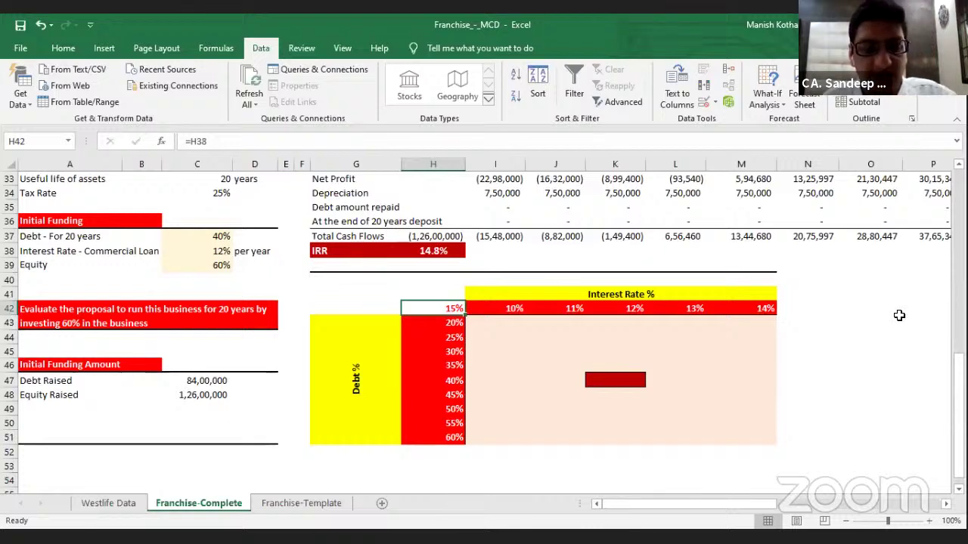
key("F2")
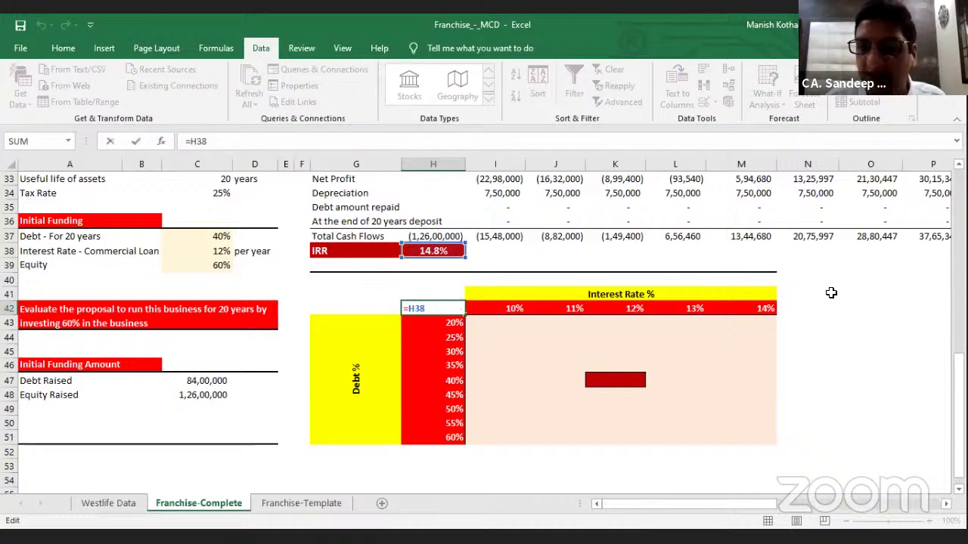
key("Return")
key("Up")
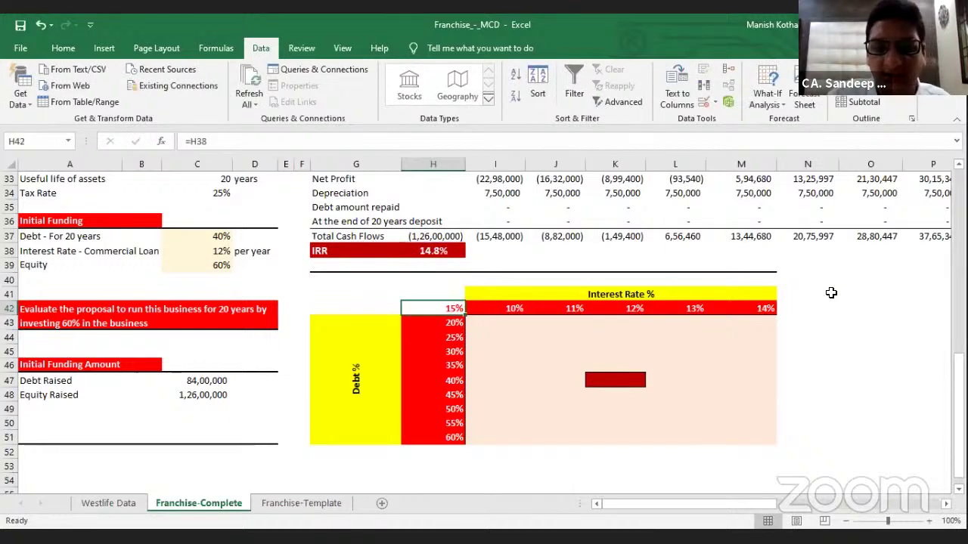
Highlight the full sensitivity grid H42:M51, followed by only its empty results area I43:M51
key("shift+Right")
key("shift+Right")
key("shift+Right")
key("shift+Right")
key("shift+Right")
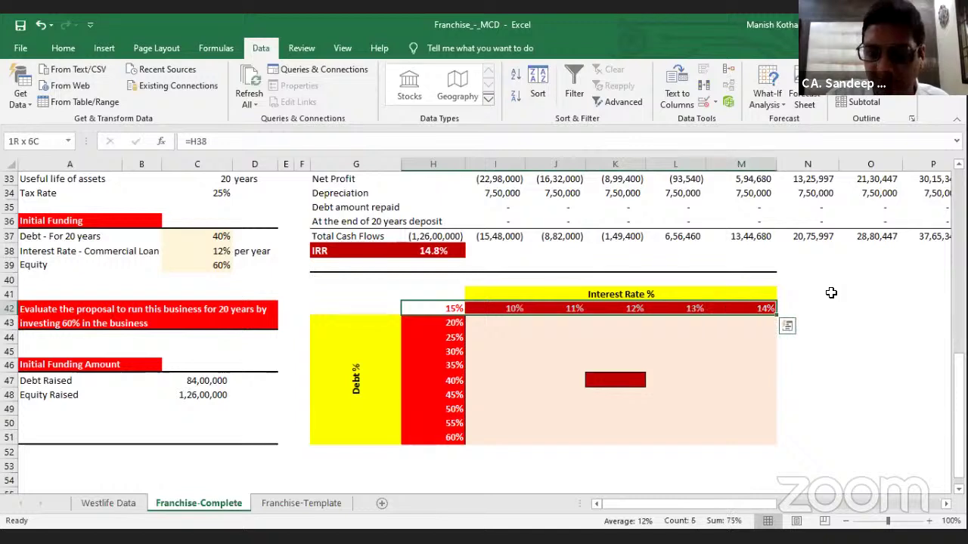
key("shift+Down")
key("shift+Down")
key("shift+Down")
key("shift+Down")
key("shift+Down")
key("shift+Down")
key("shift+Down")
key("shift+Down")
key("shift+Down")
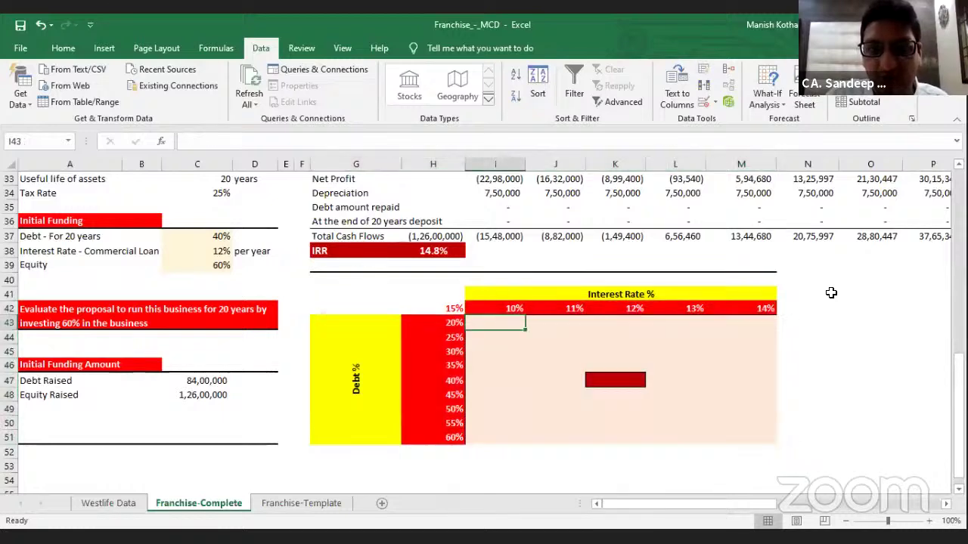
left_click_drag(495, 323, 741, 437)
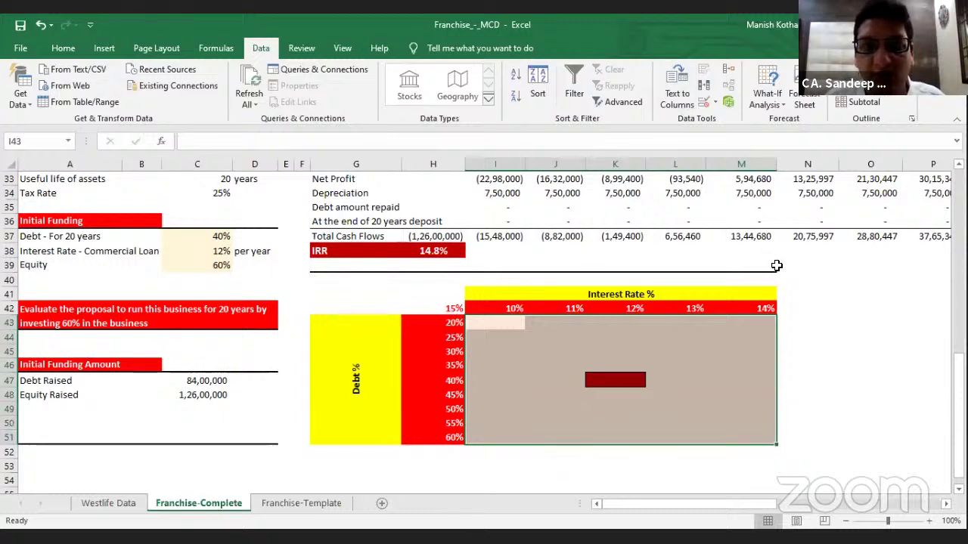
Recheck the IRR reference in the grid's corner cell H42 without changing it
key("Left")
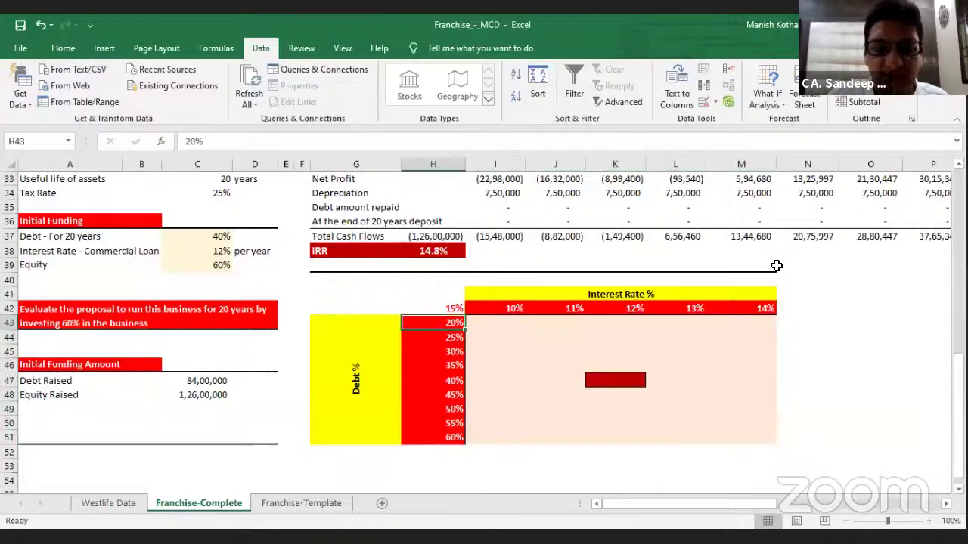
key("Up")
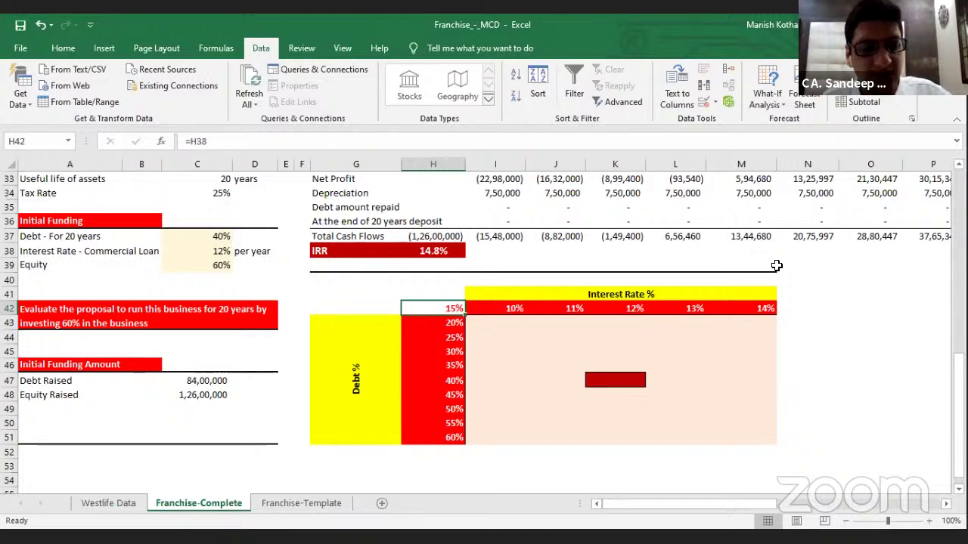
key("F2")
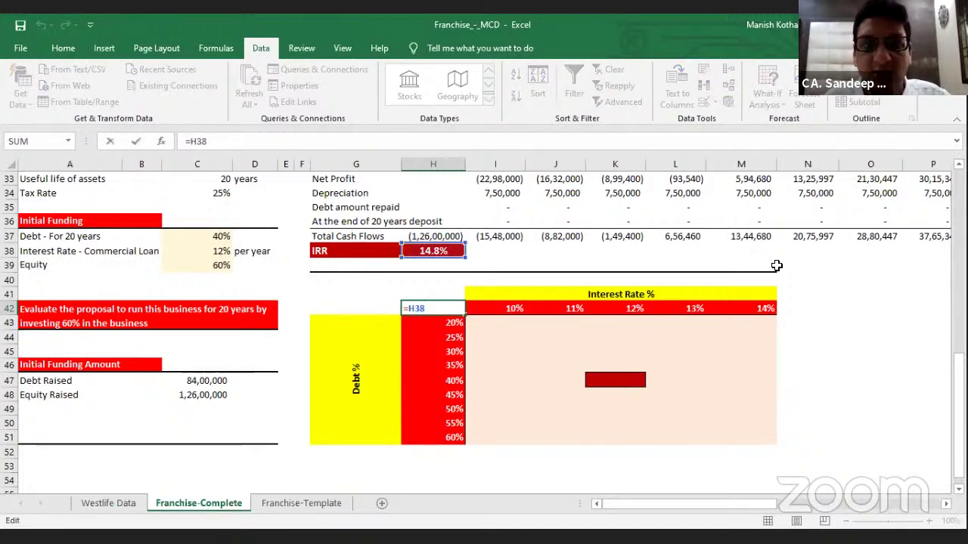
key("Escape")
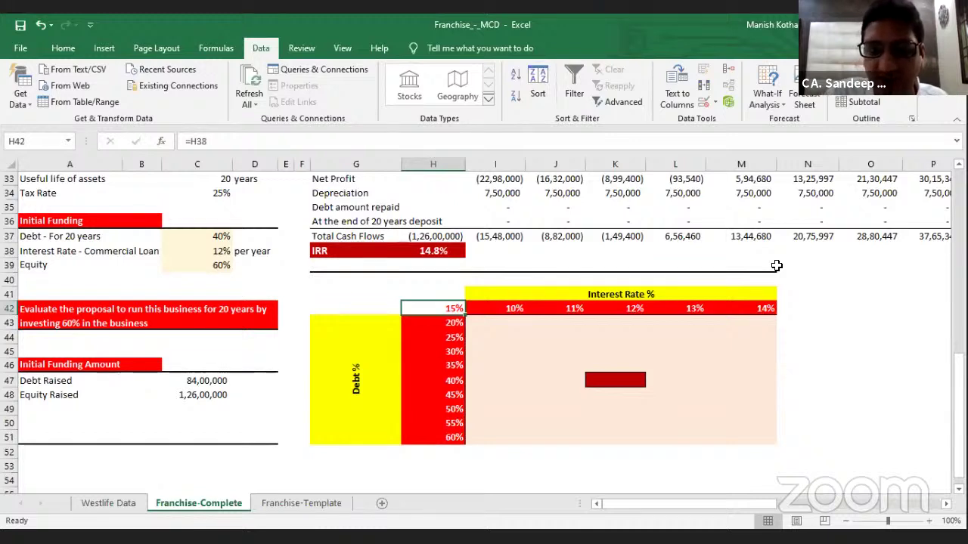
Select the sensitivity grid H42:M51 and start a what-if Data Table on it
key("shift+Right")
key("shift+Right")
key("shift+Right")
key("shift+Right")
key("shift+Right")
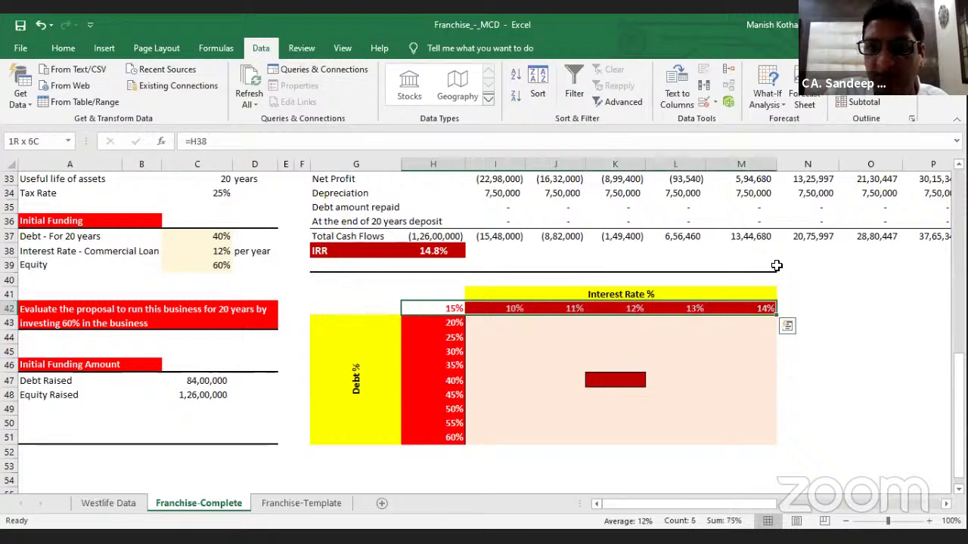
key("shift+Down")
key("shift+Down")
key("shift+Down")
key("shift+Down")
key("shift+Down")
key("shift+Down")
key("shift+Down")
key("shift+Down")
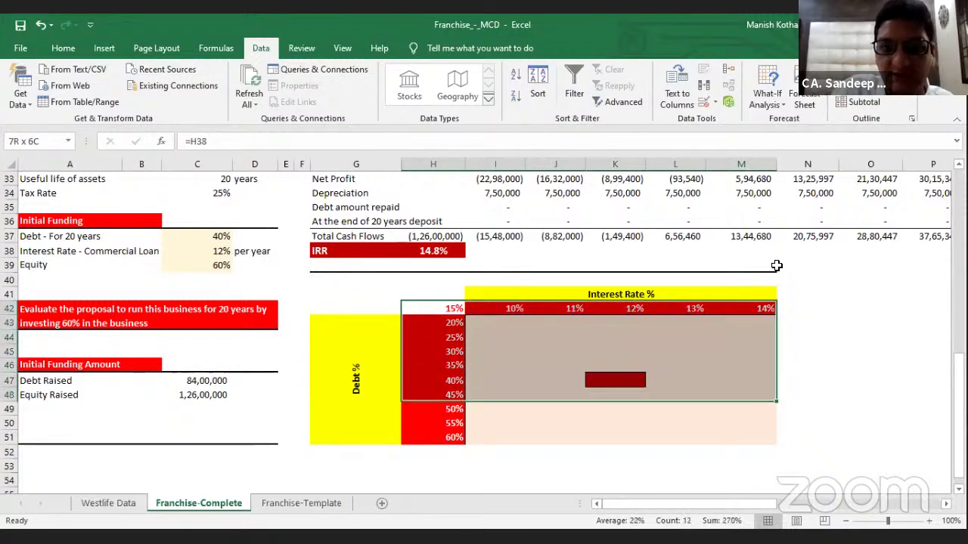
key("shift+Down")
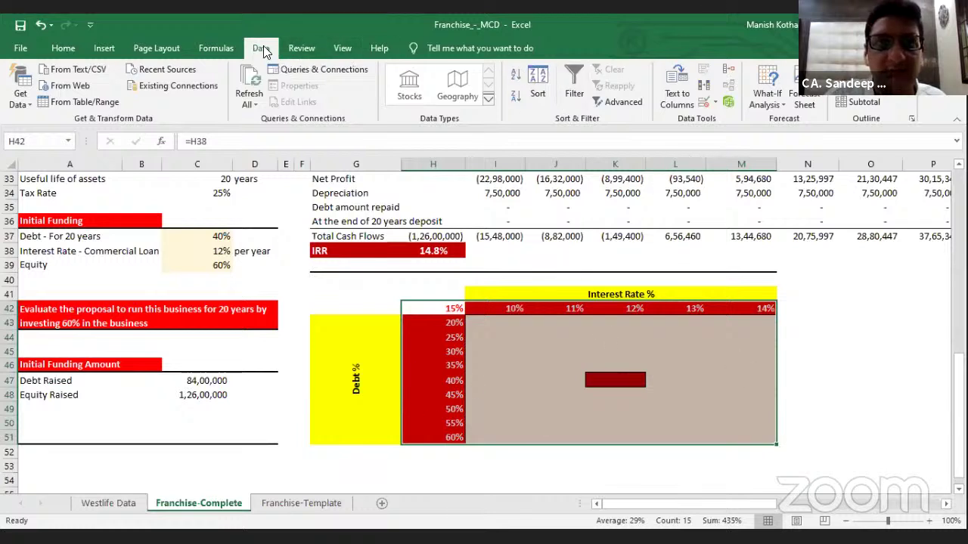
left_click(768, 104)
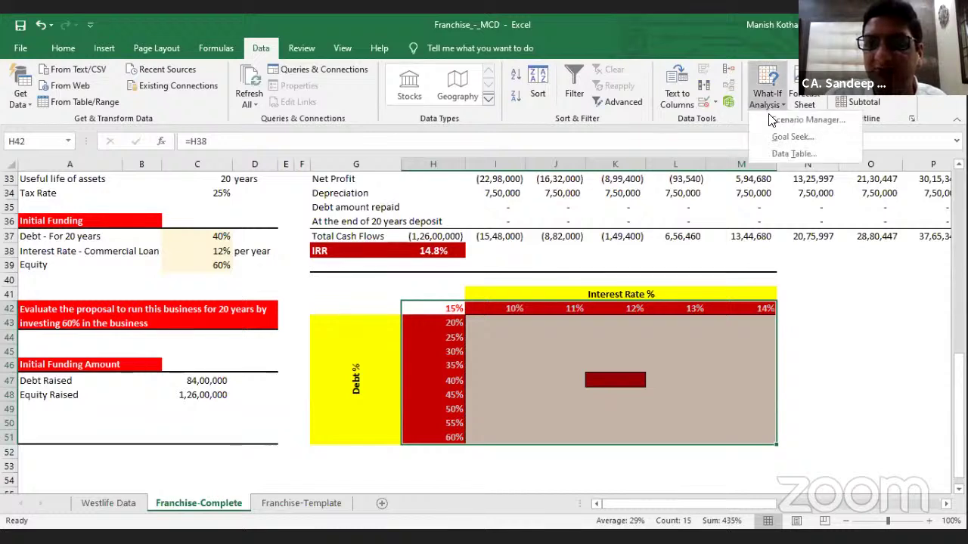
left_click(775, 154)
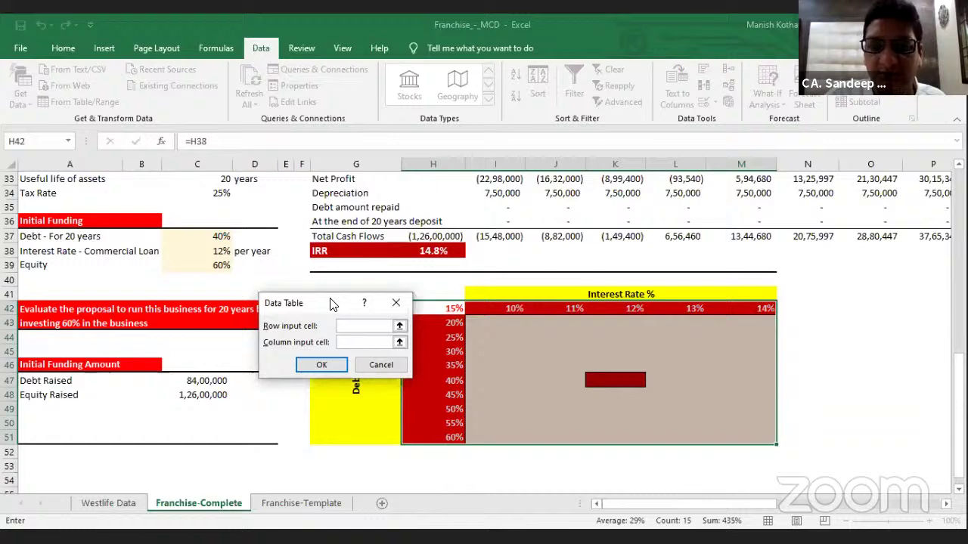
Create the data table with the interest rate C38 as row input cell and the debt percentage C37 as column input cell
left_click_drag(331, 303, 573, 189)
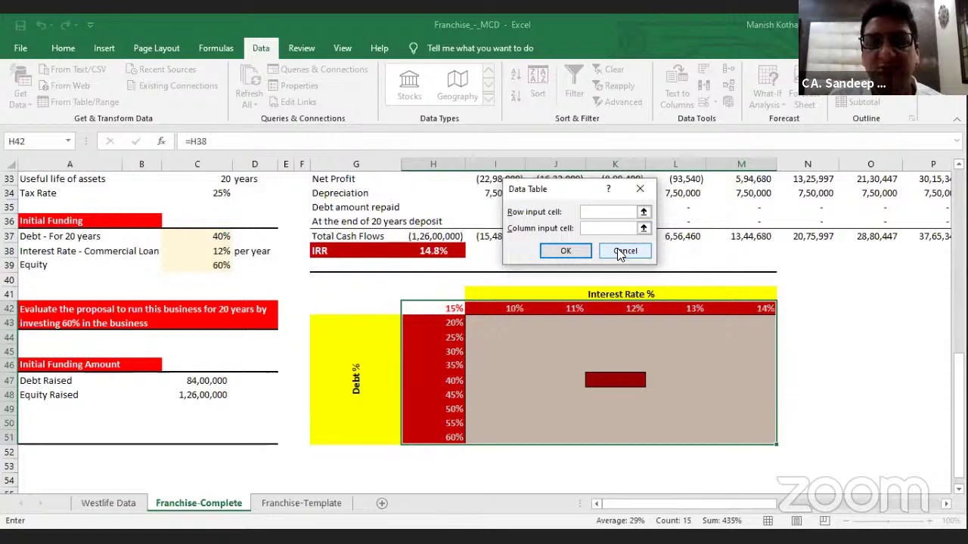
left_click(617, 210)
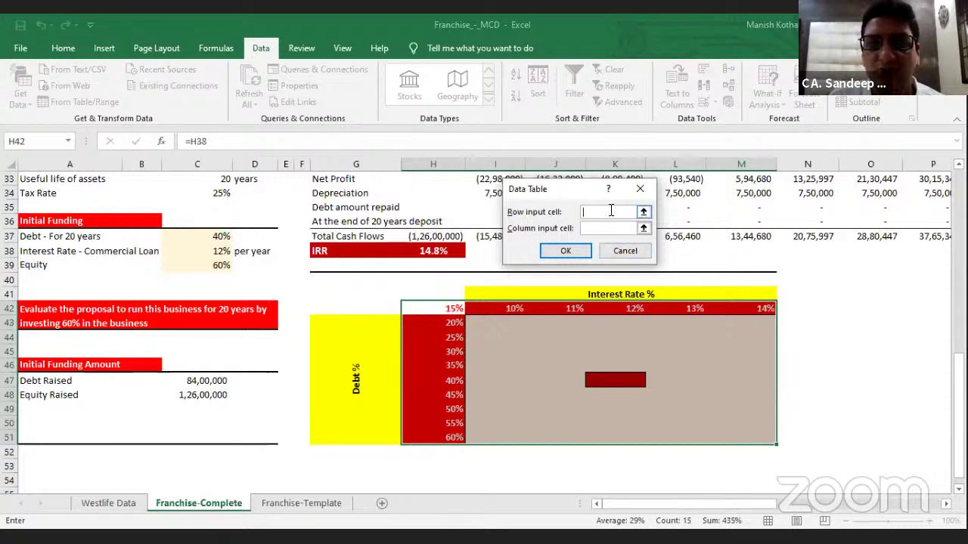
left_click(215, 250)
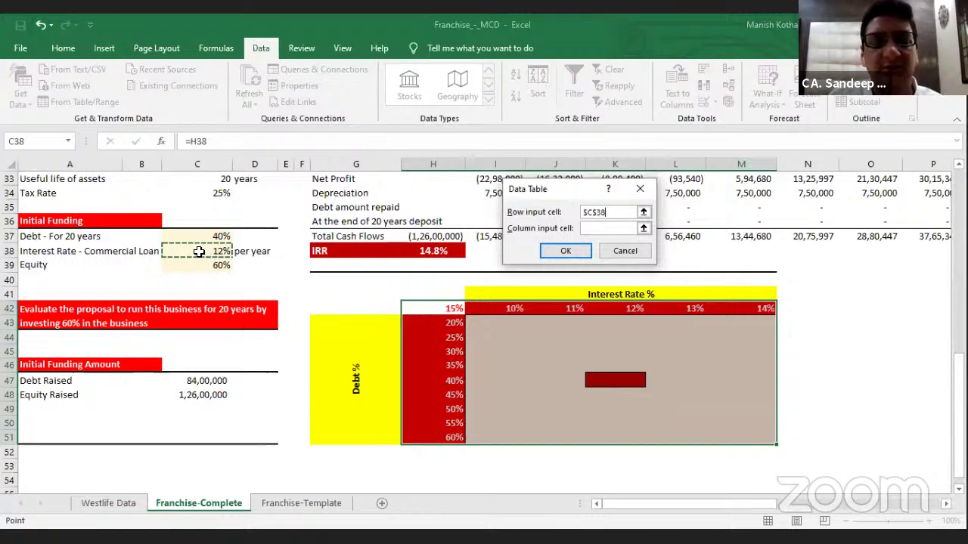
left_click(612, 228)
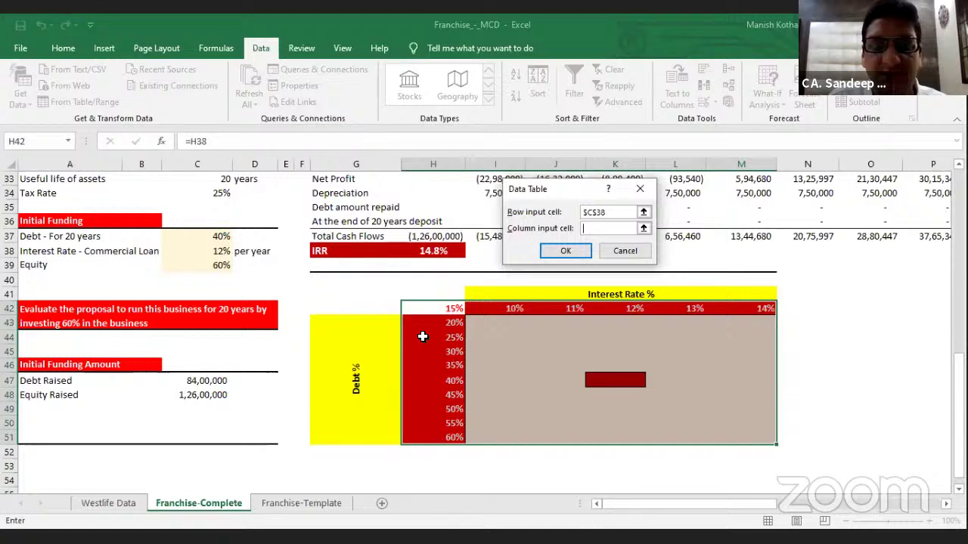
left_click(602, 229)
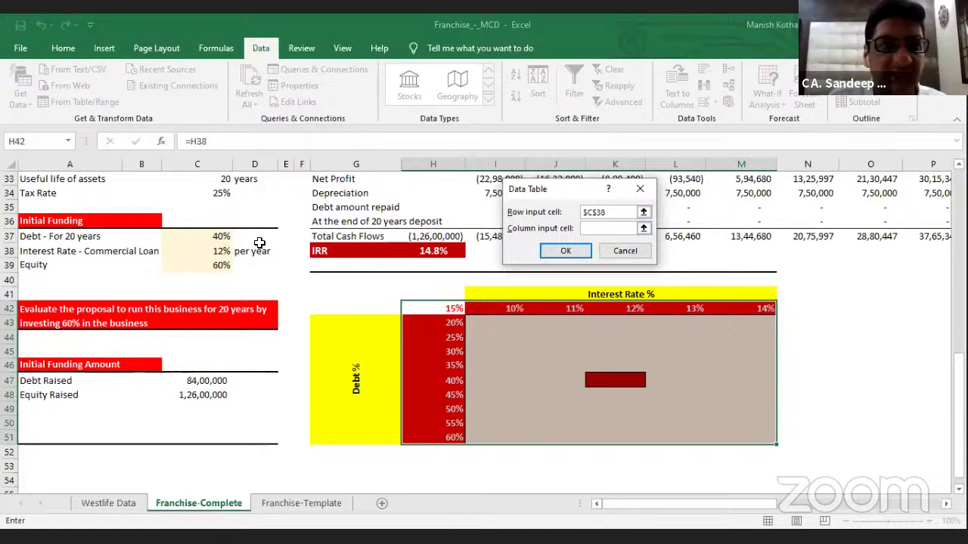
left_click(221, 236)
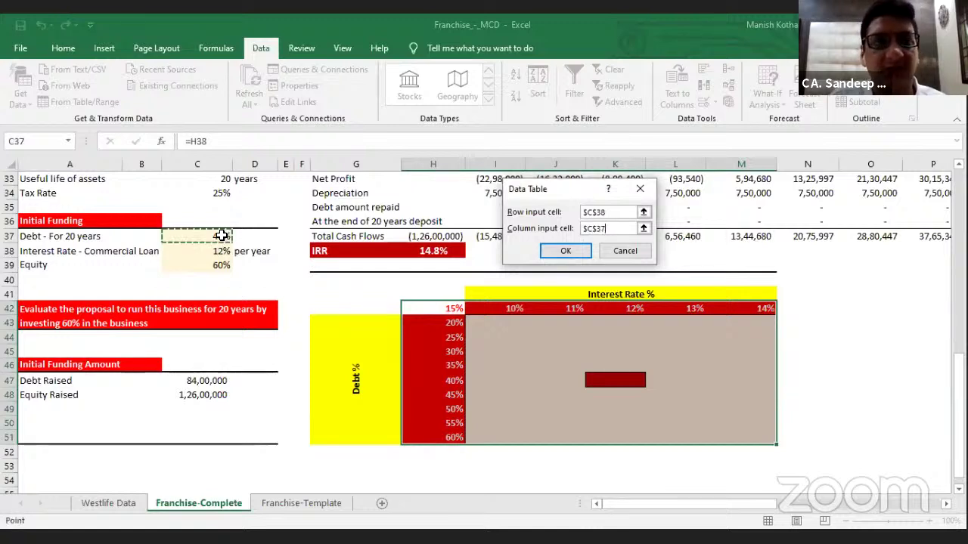
left_click(578, 252)
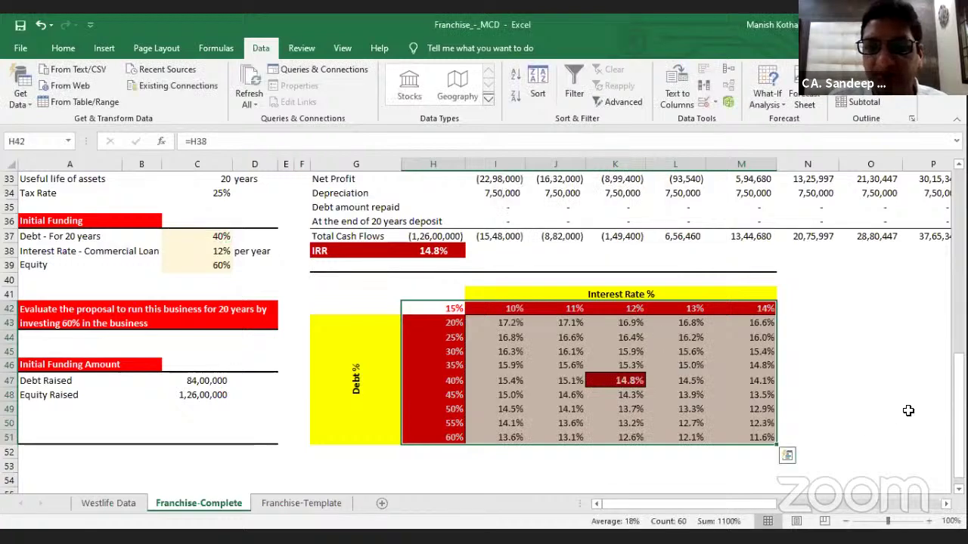
Compare the IRR with the data table result in K47 for 40% debt and 12% interest, and inspect that cell's formula
left_click(833, 354)
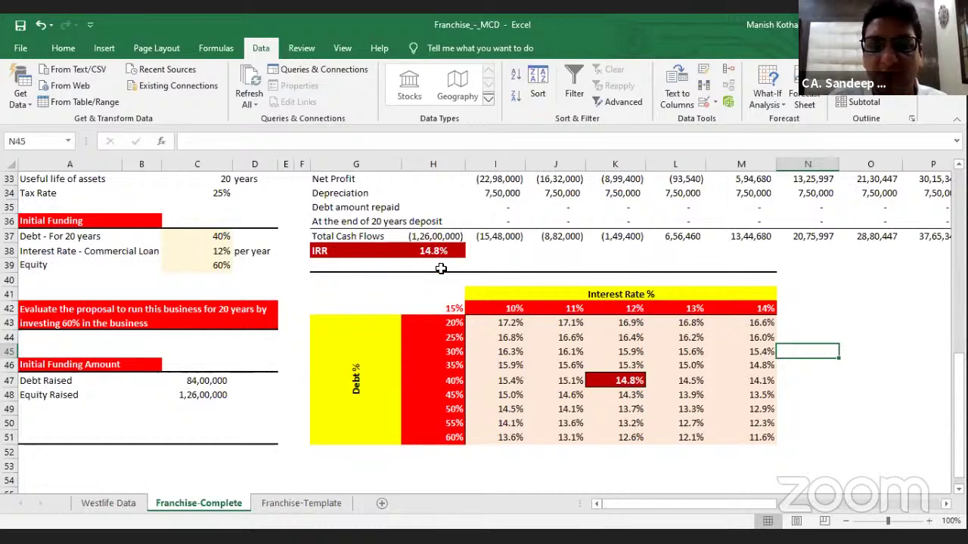
left_click(610, 381)
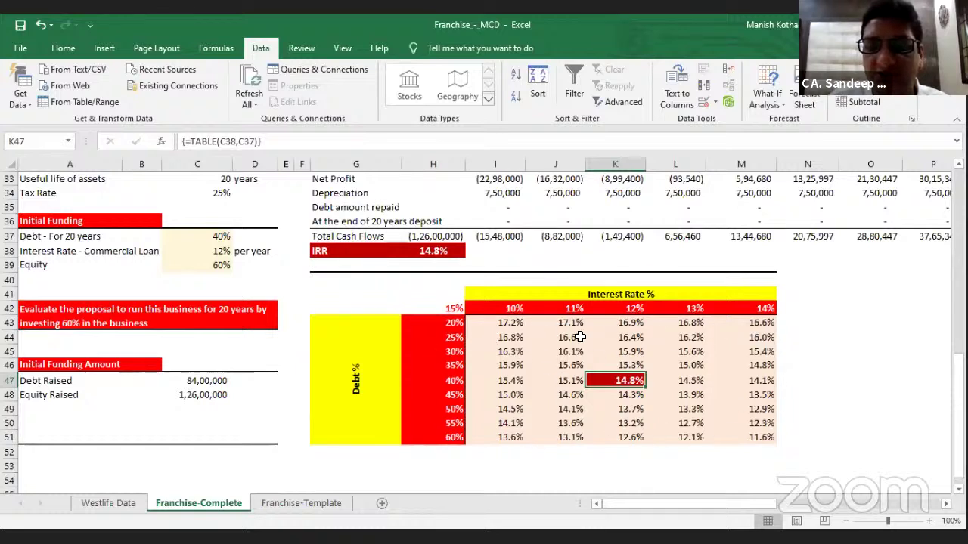
left_click(822, 364)
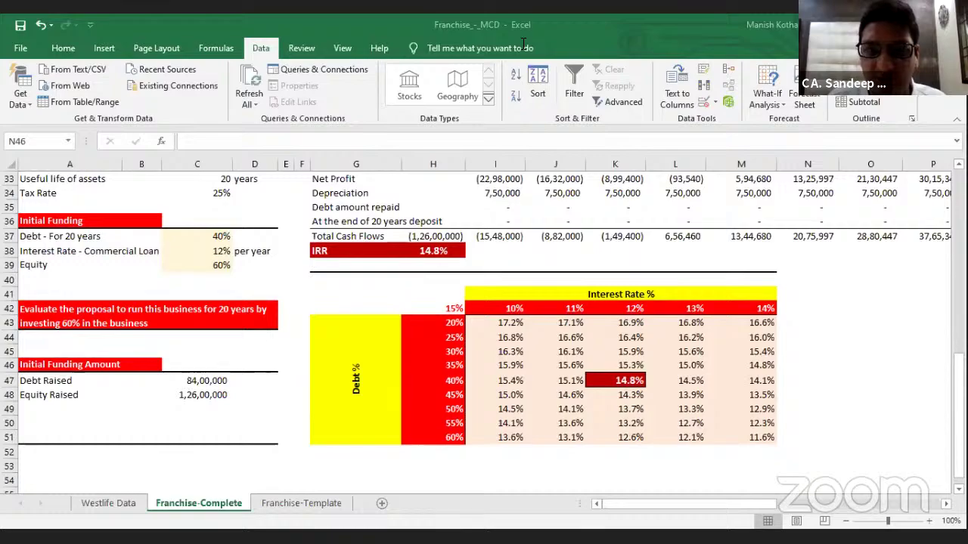
Switch to the presentation's closing Thank You slide
key("alt+Tab")
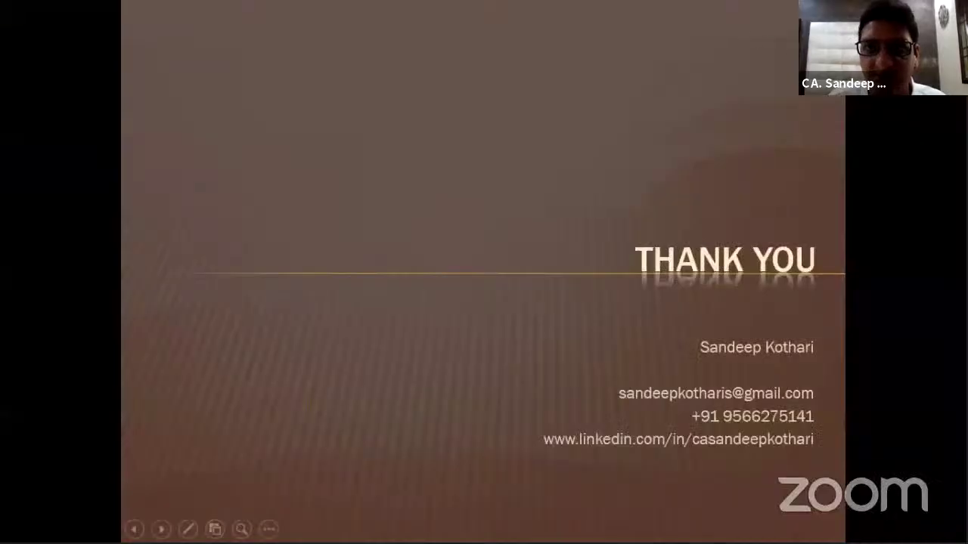